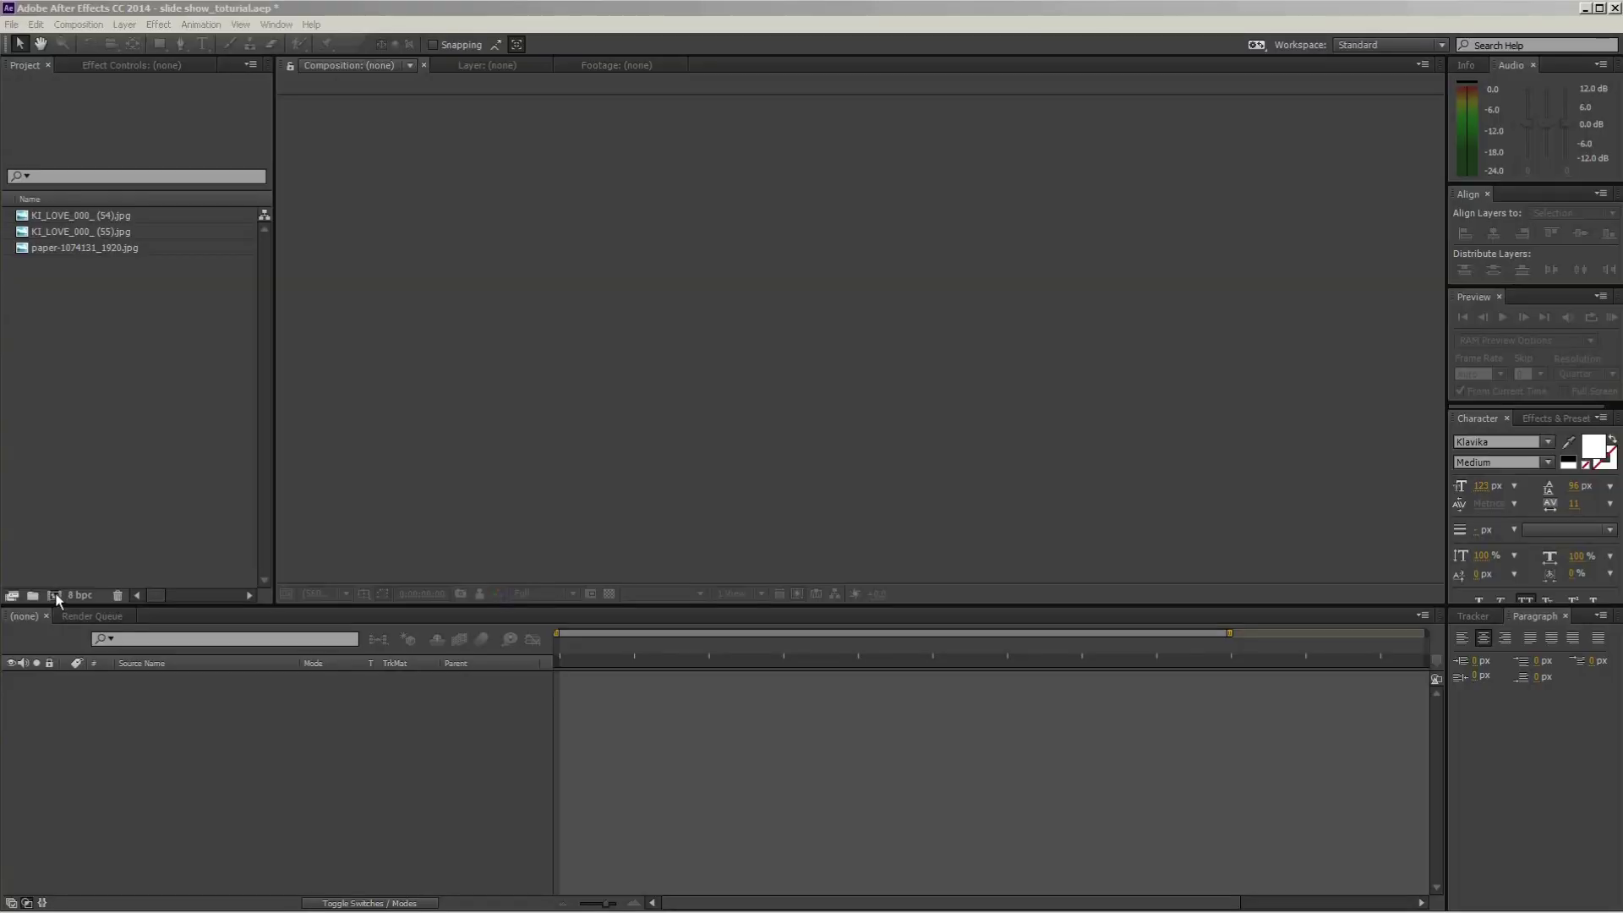
Open Composition Settings for a new comp, which shows the HDTV 1080 25 preset.
click(54, 595)
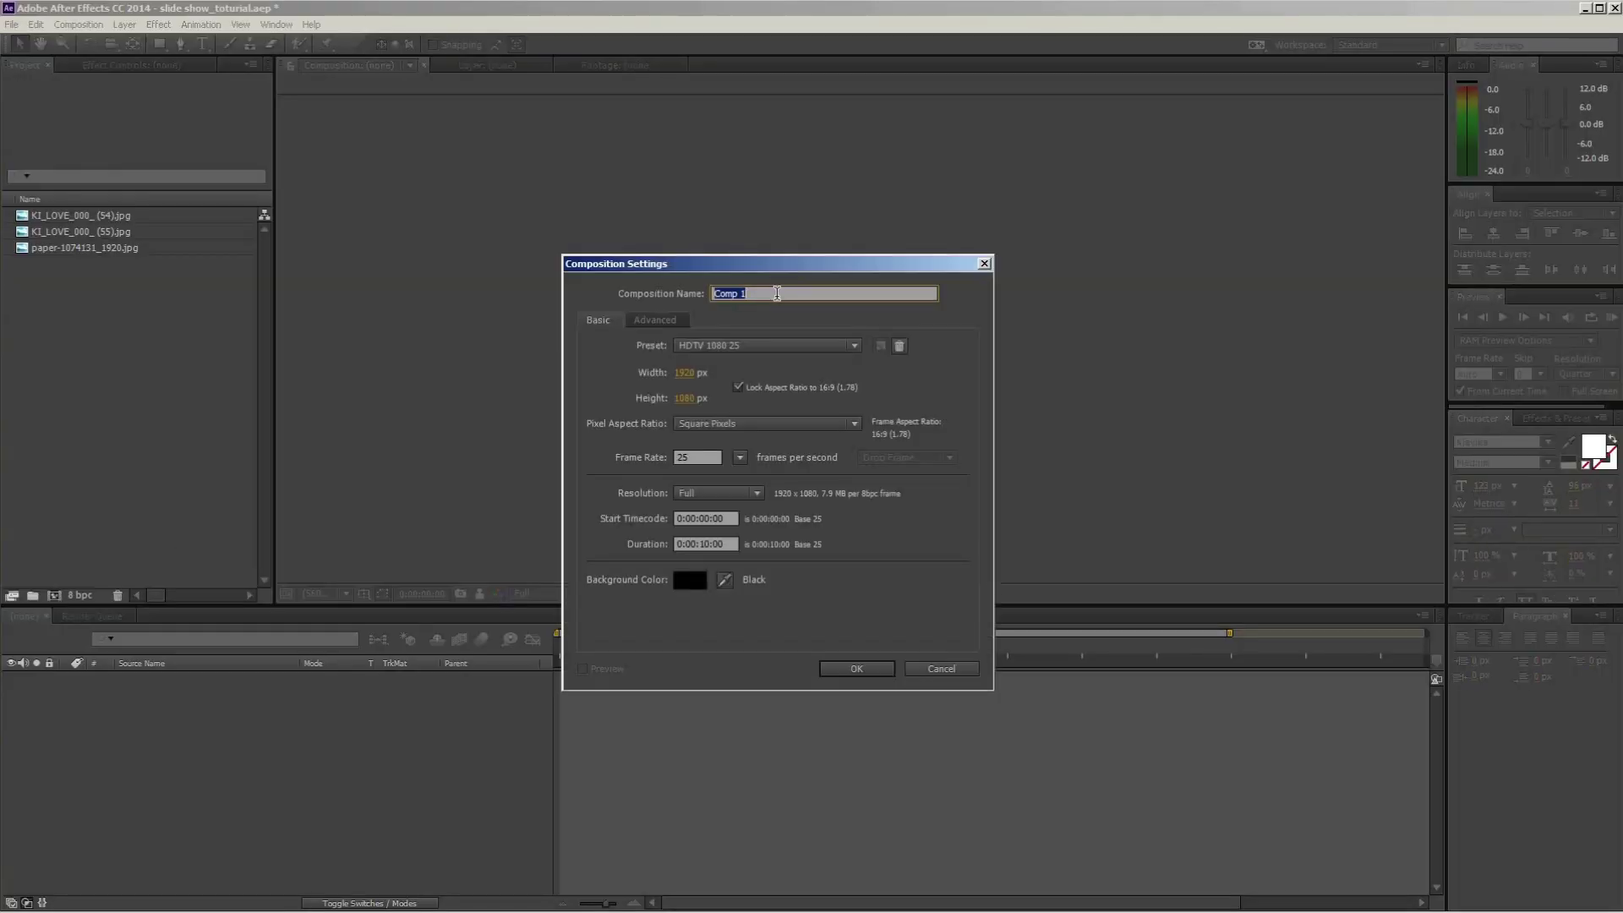
Create compositions named Main and Media at 1920×1080, 25 fps, and select the KI_LOVE_000_(55).jpg photo.
text(M)
key(Return)
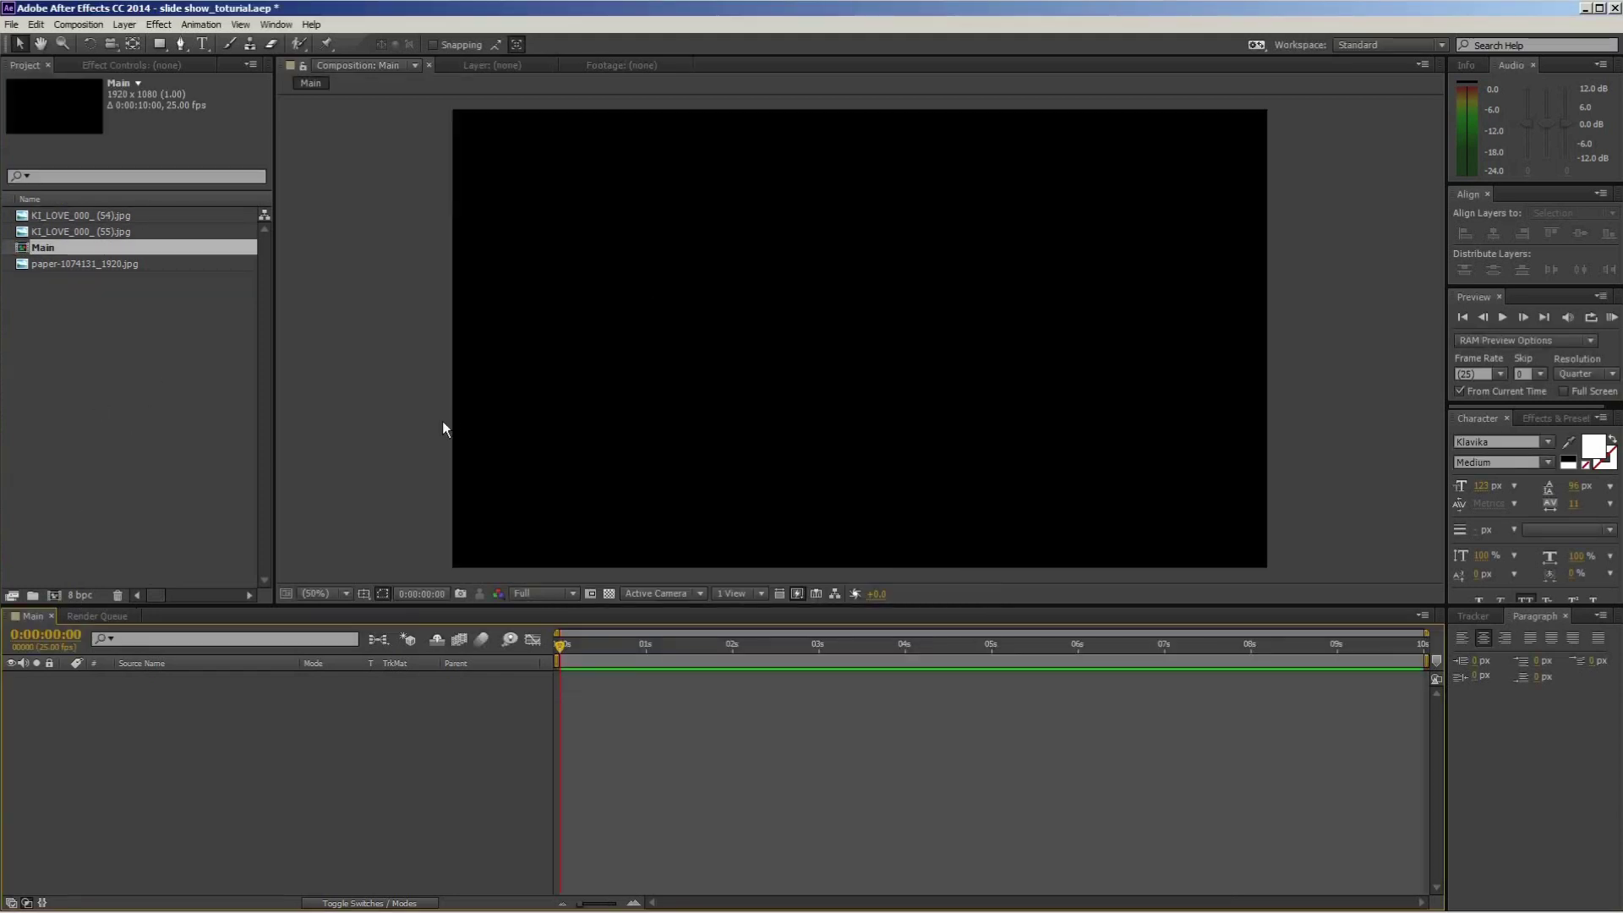
key(ctrl+n)
text(Media)
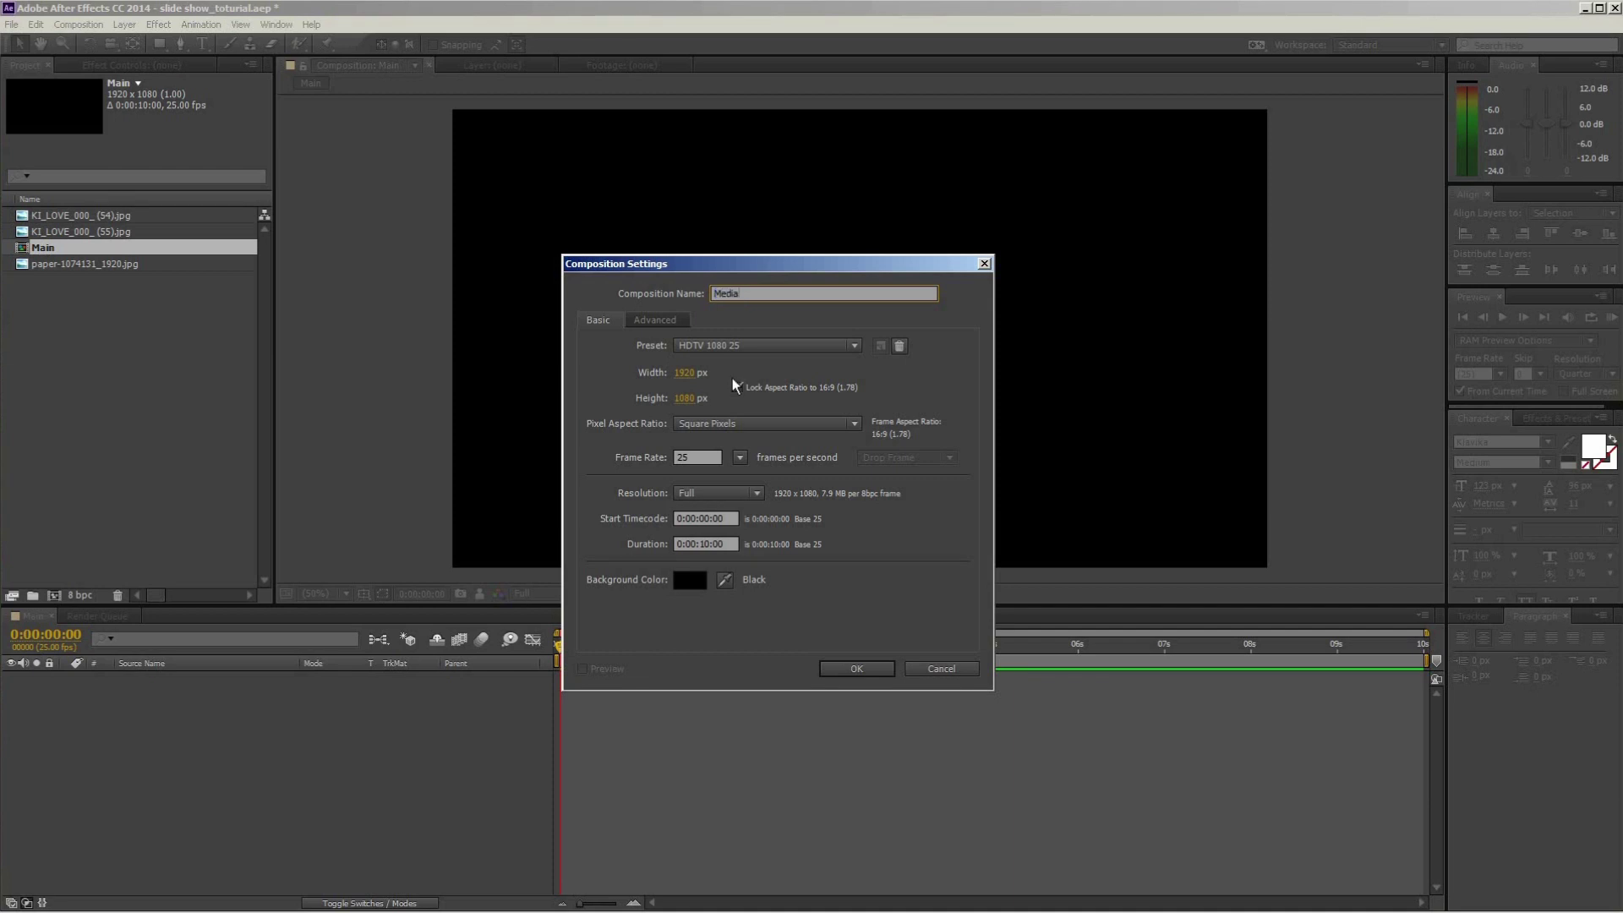
key(Return)
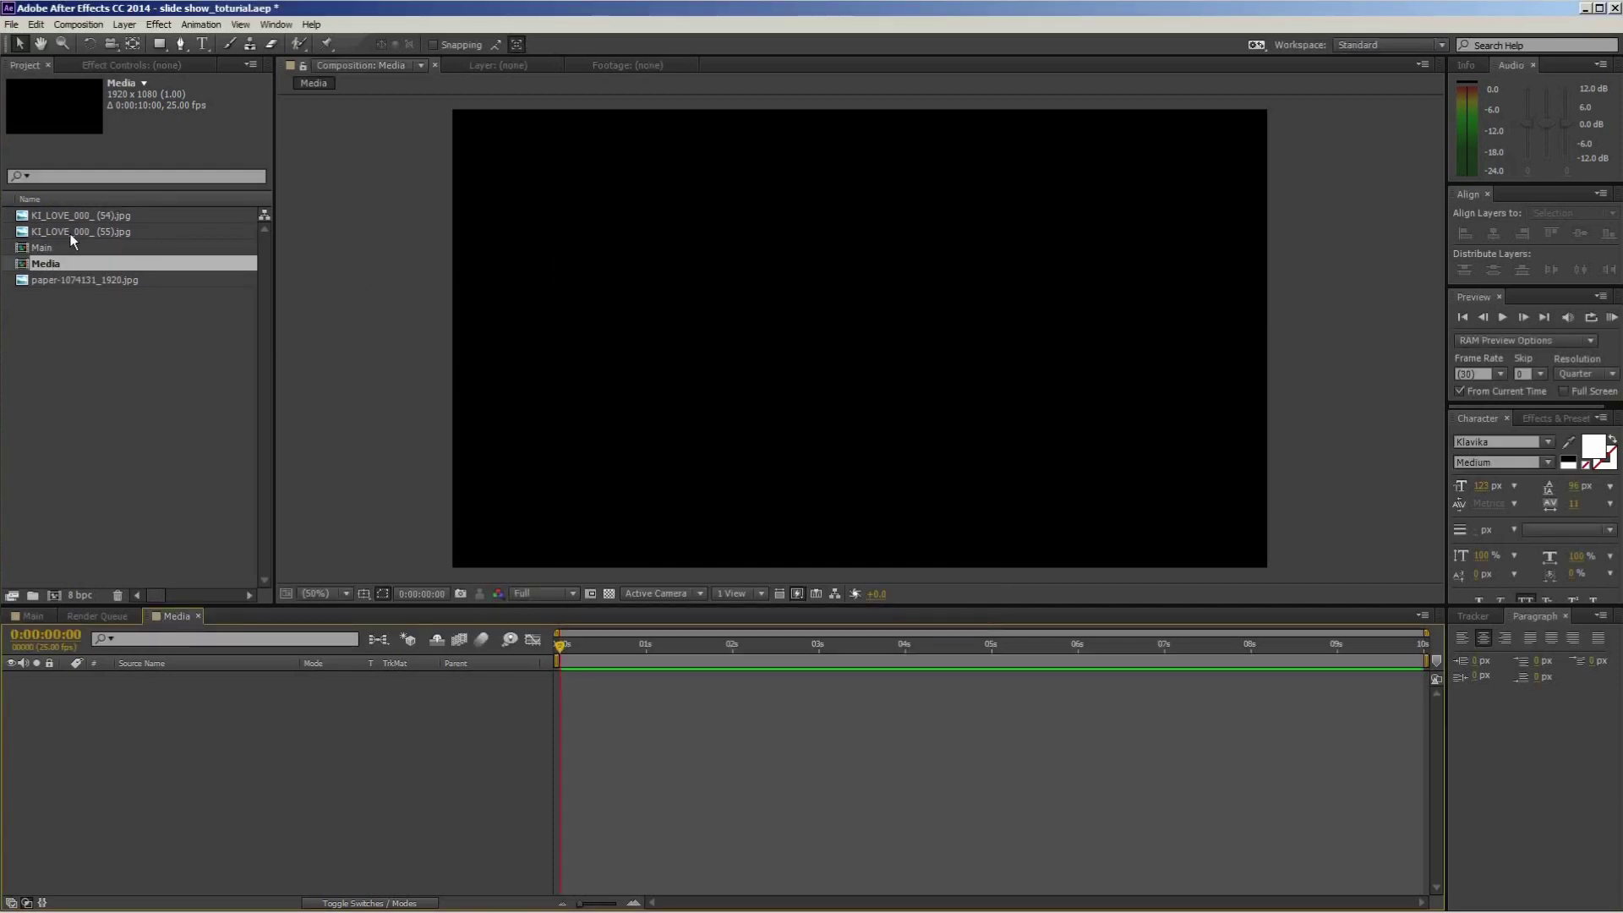
click(73, 233)
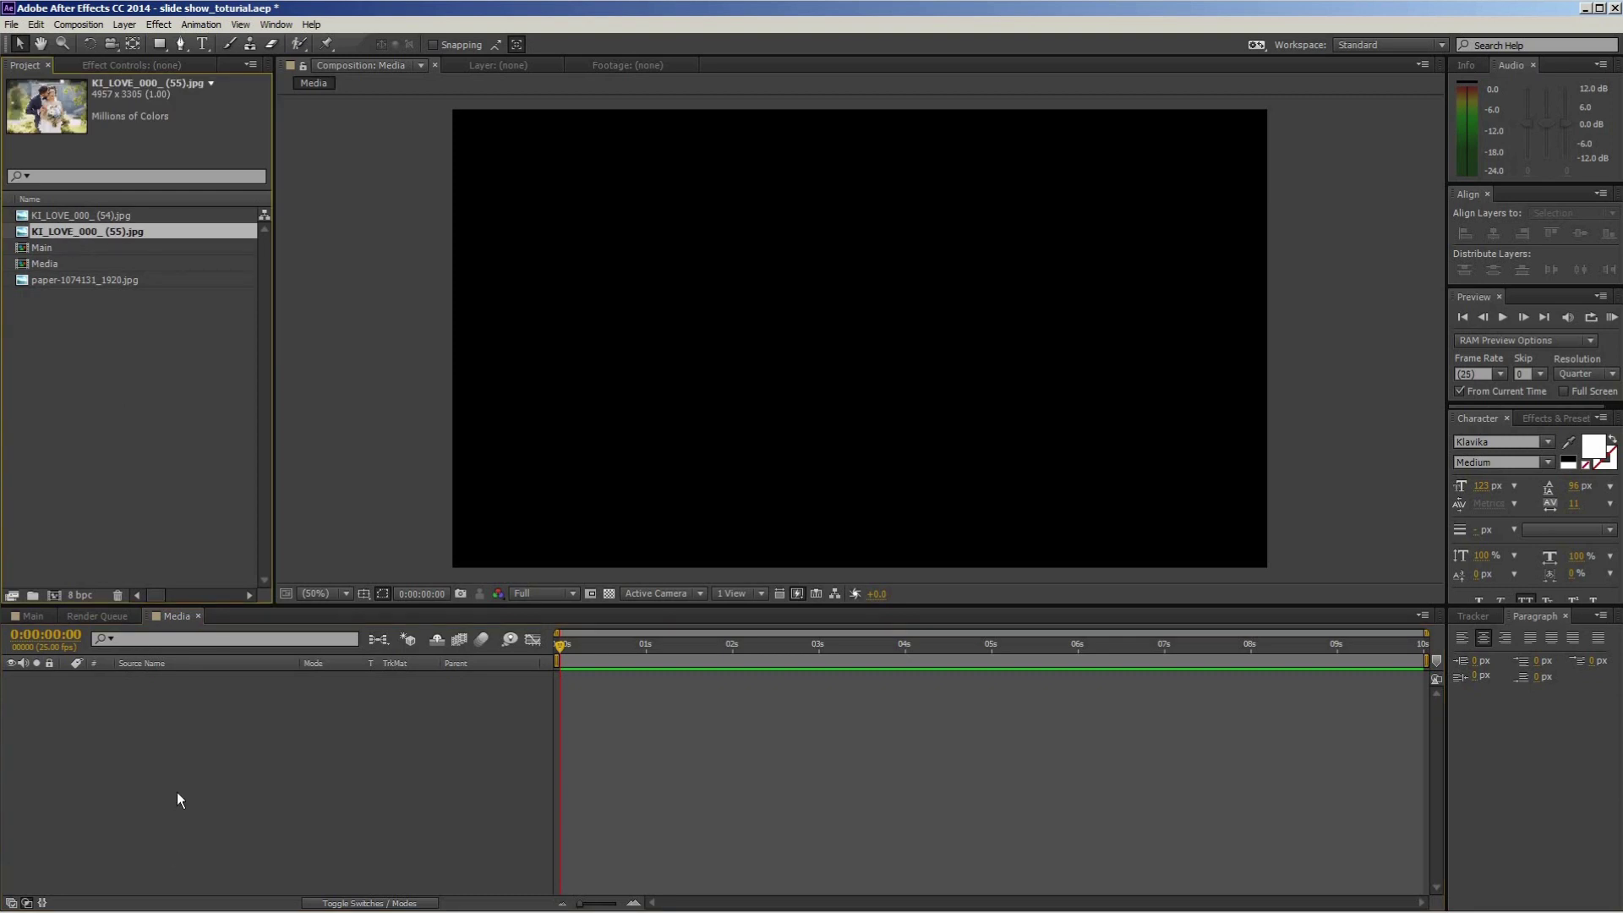
Add KI_LOVE_000_(55).jpg to the Media timeline at 39% scale, then go back to Main.
drag(176, 793, 170, 783)
key(s)
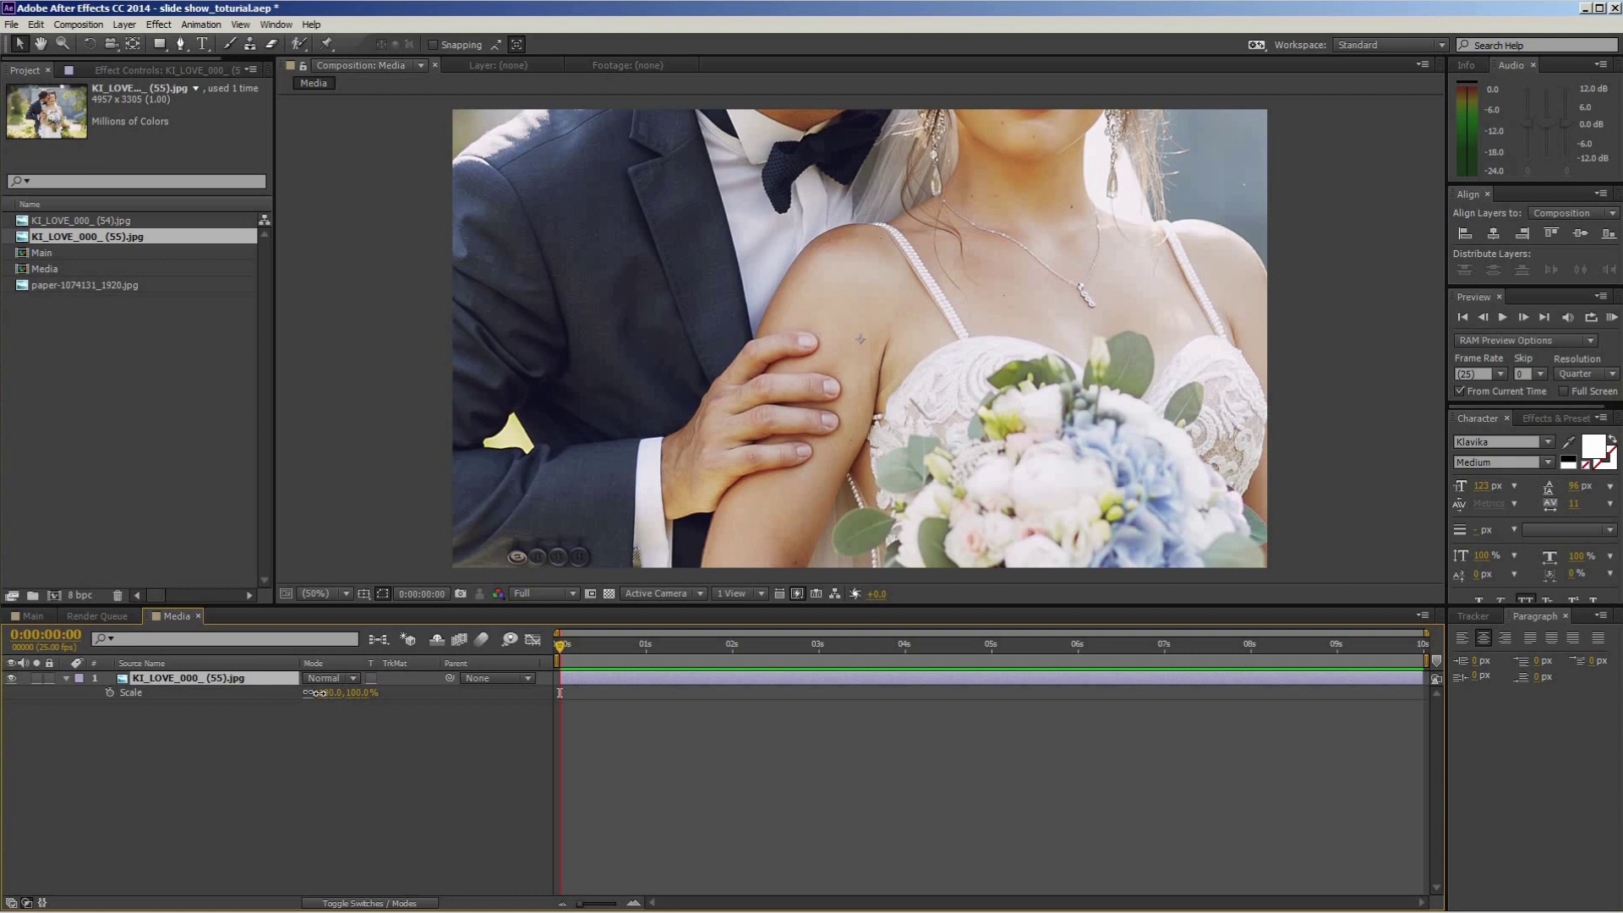
drag(296, 691, 274, 689)
click(125, 656)
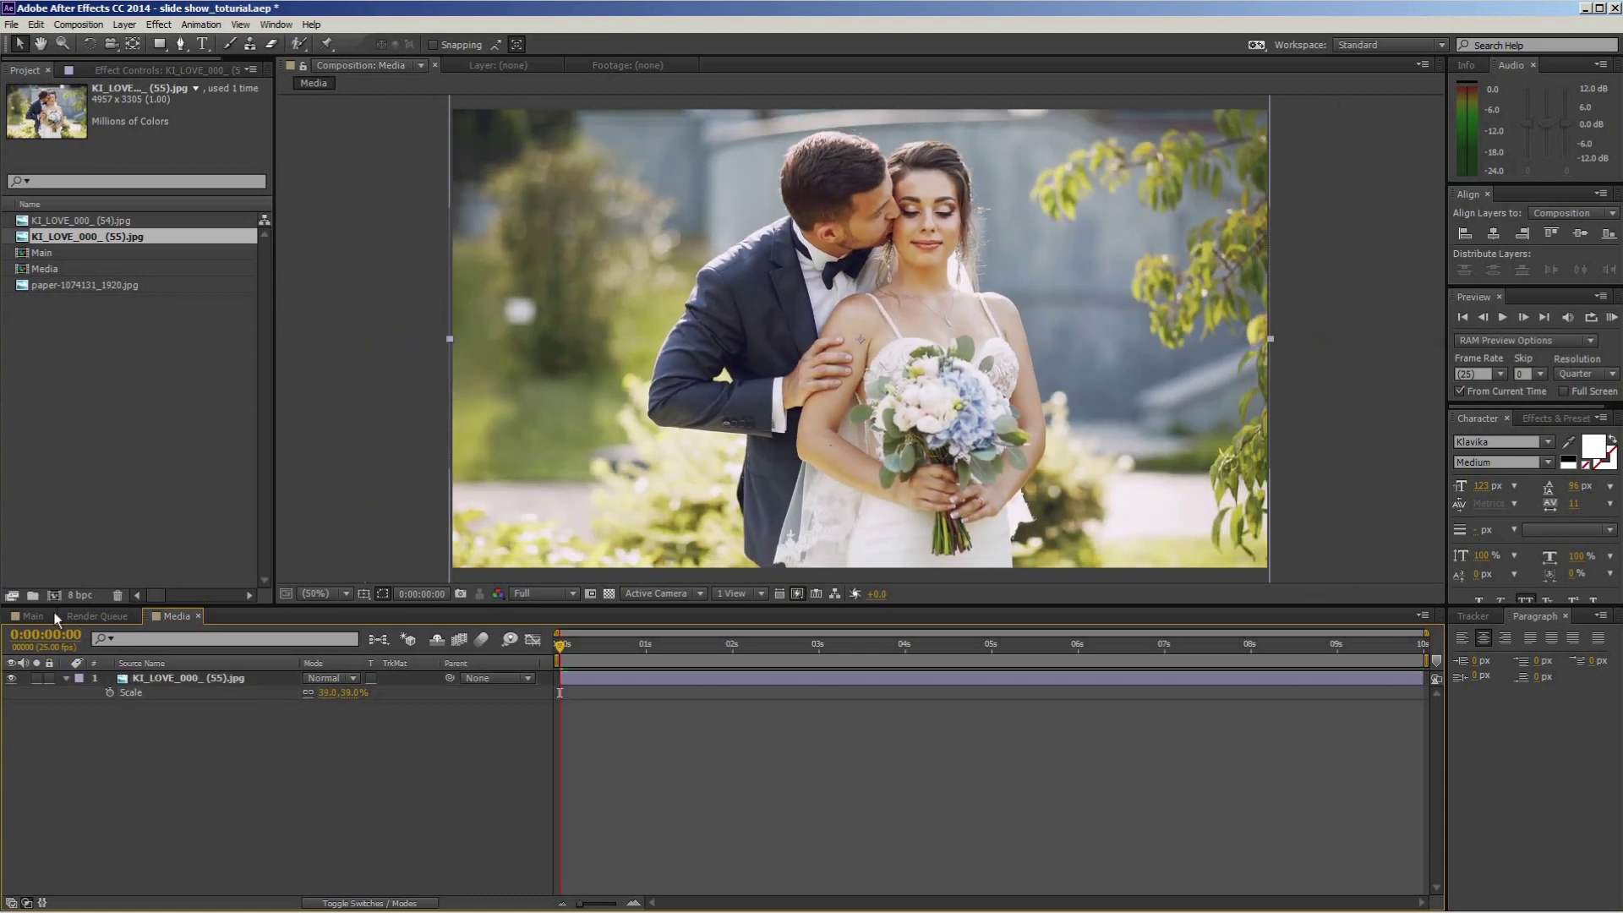
click(31, 615)
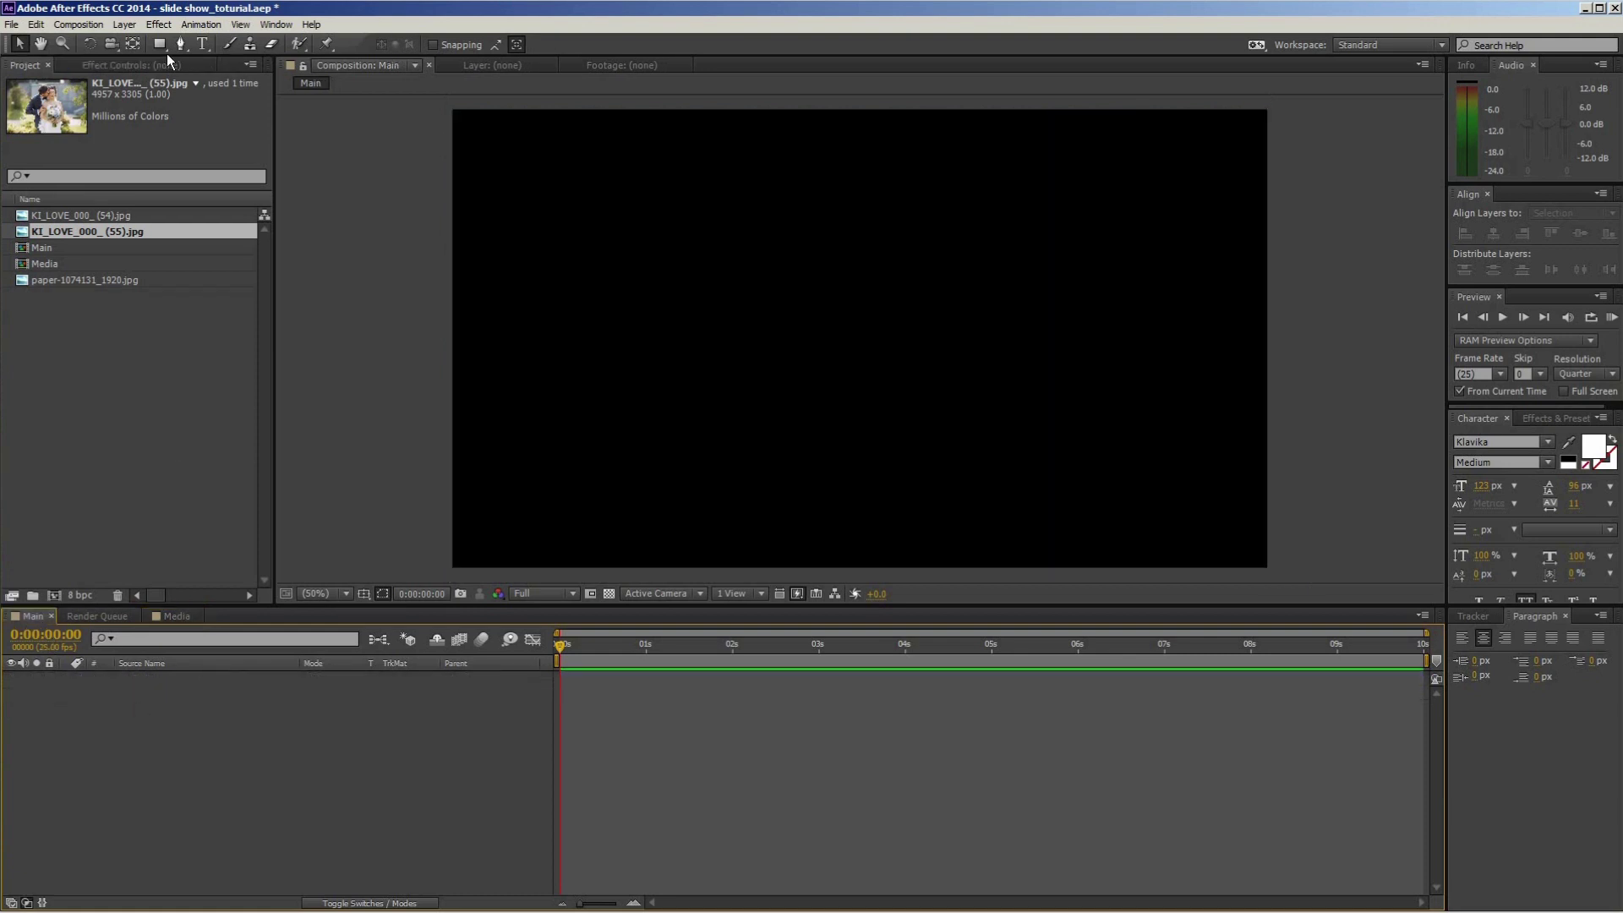
Turn on title/action safe guides and draw a tall white rectangle down Main's centre.
click(159, 44)
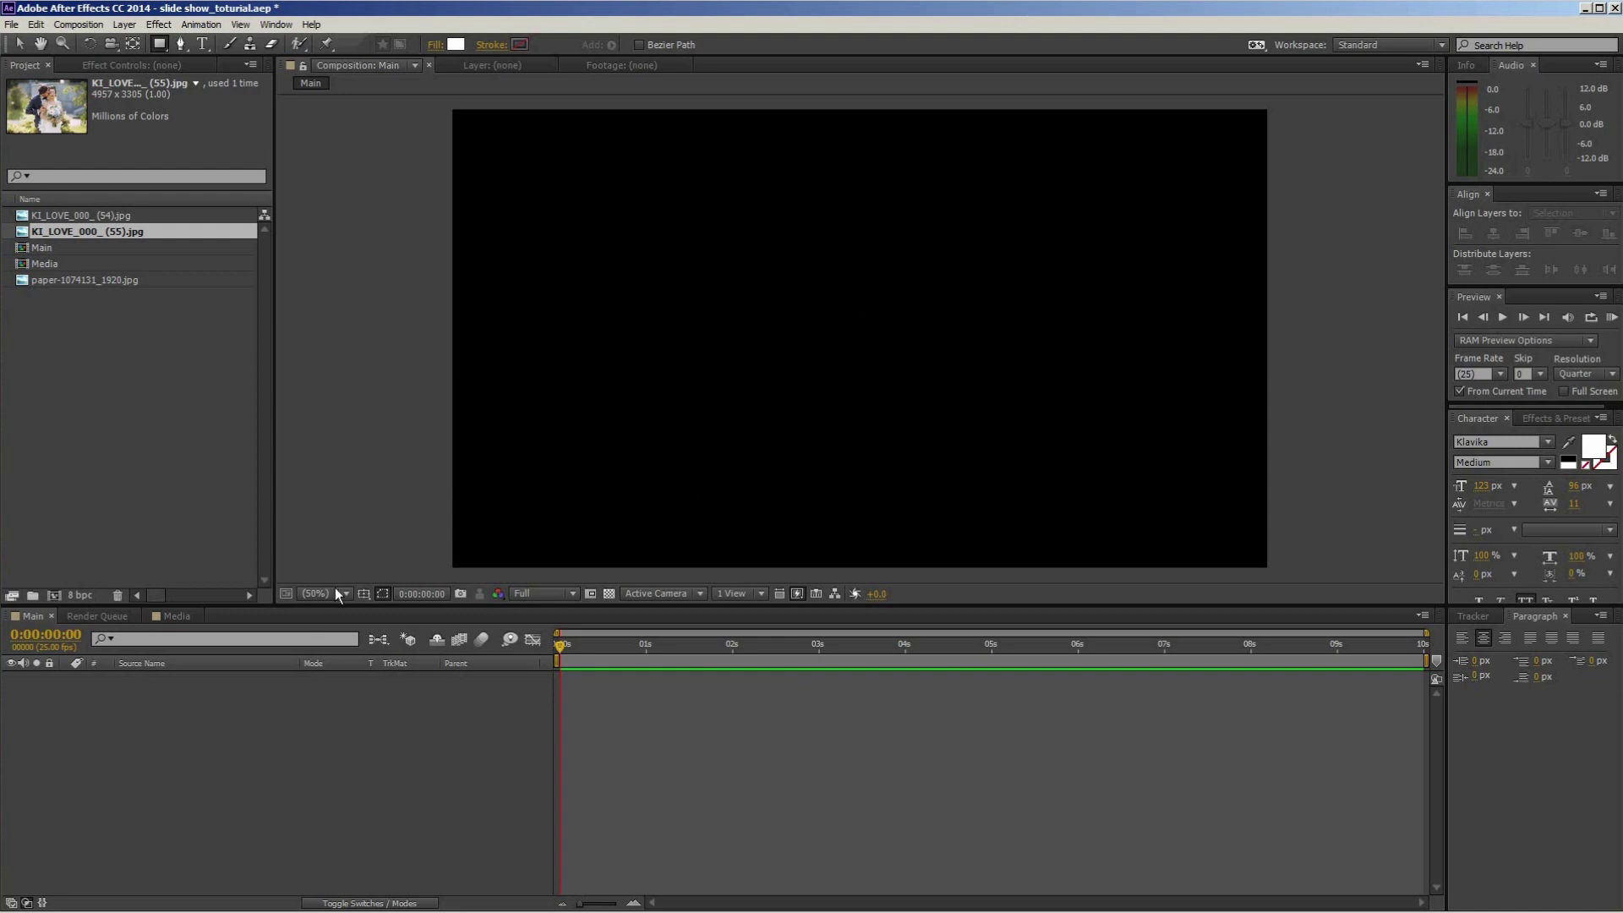
click(365, 595)
click(403, 611)
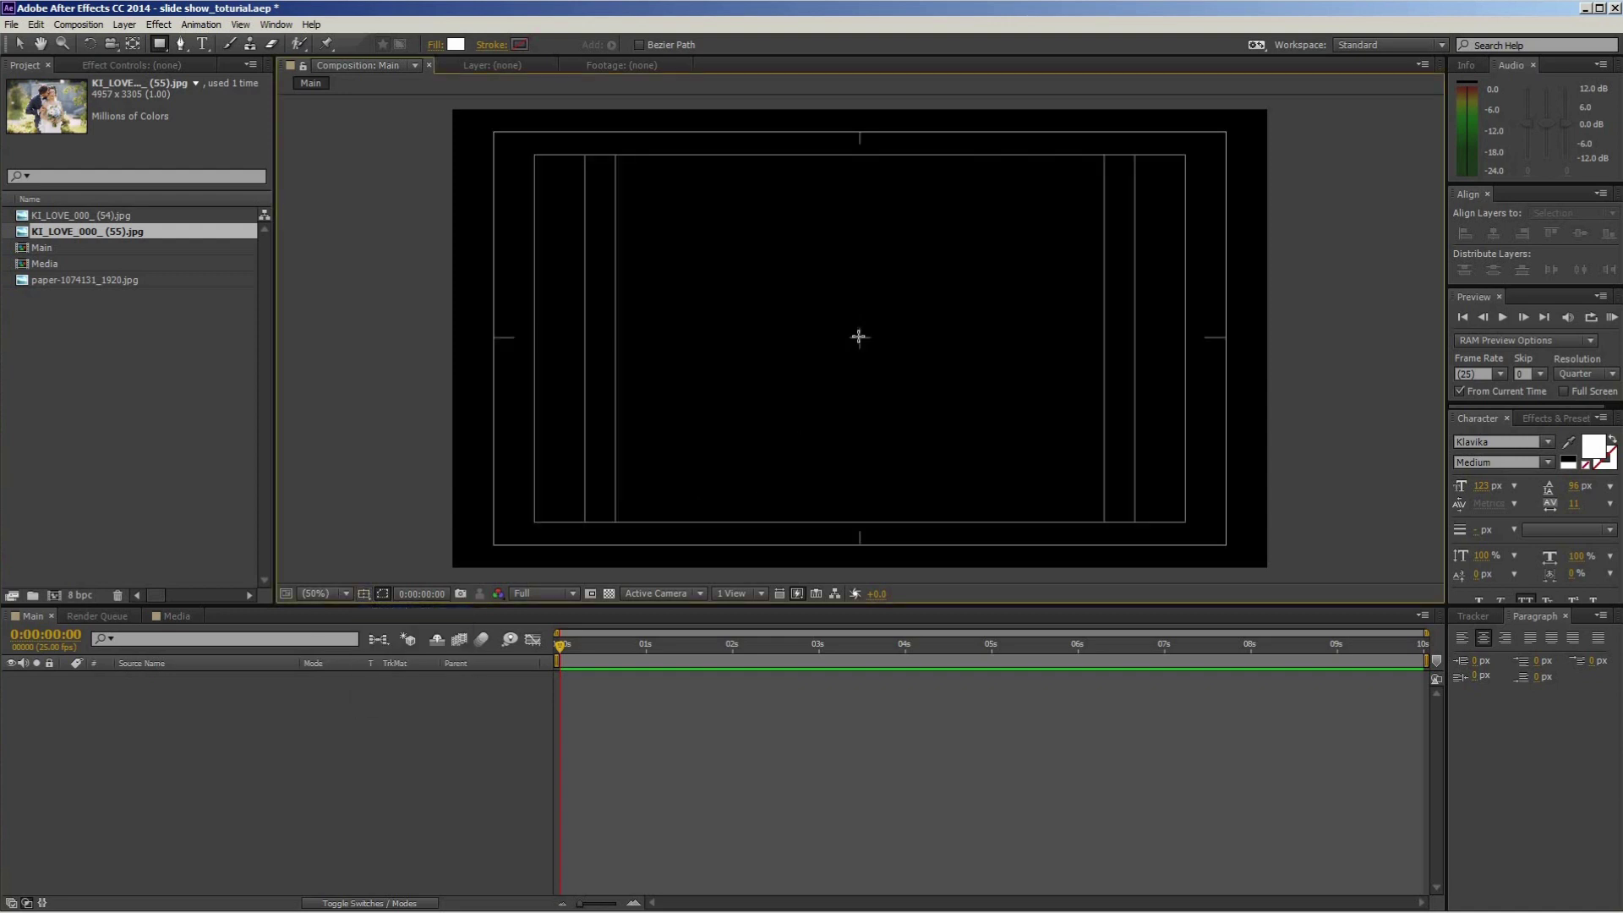
drag(882, 385, 895, 567)
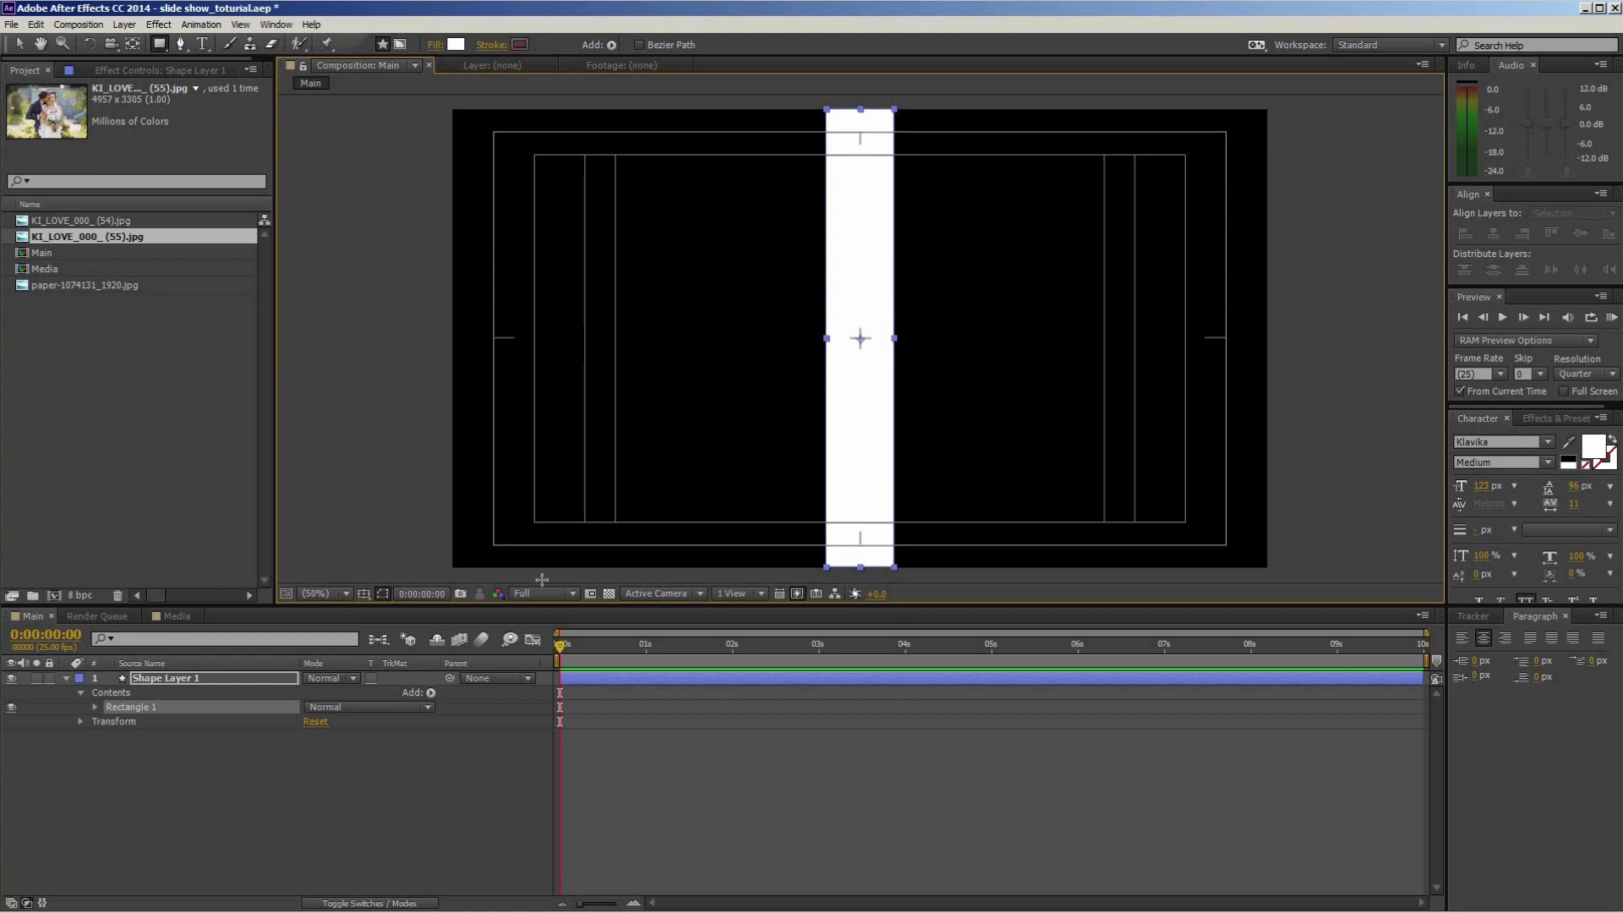
Unlink the rectangle's scale, set it to 0,100%, and keyframe Scale and Rotation at 0 s.
click(94, 706)
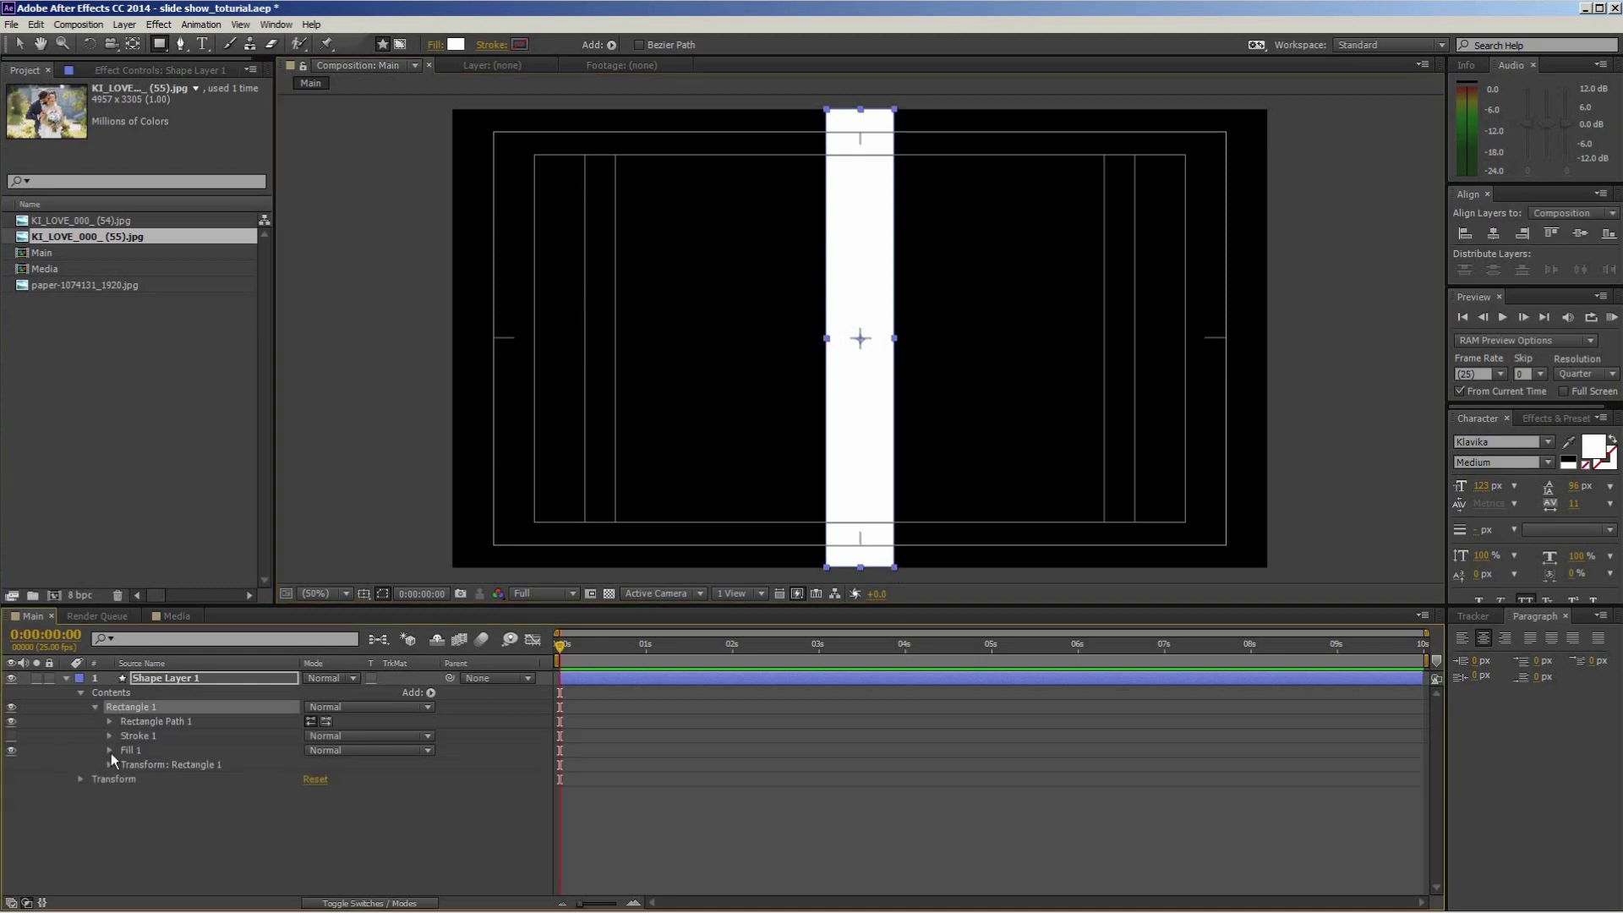
click(110, 765)
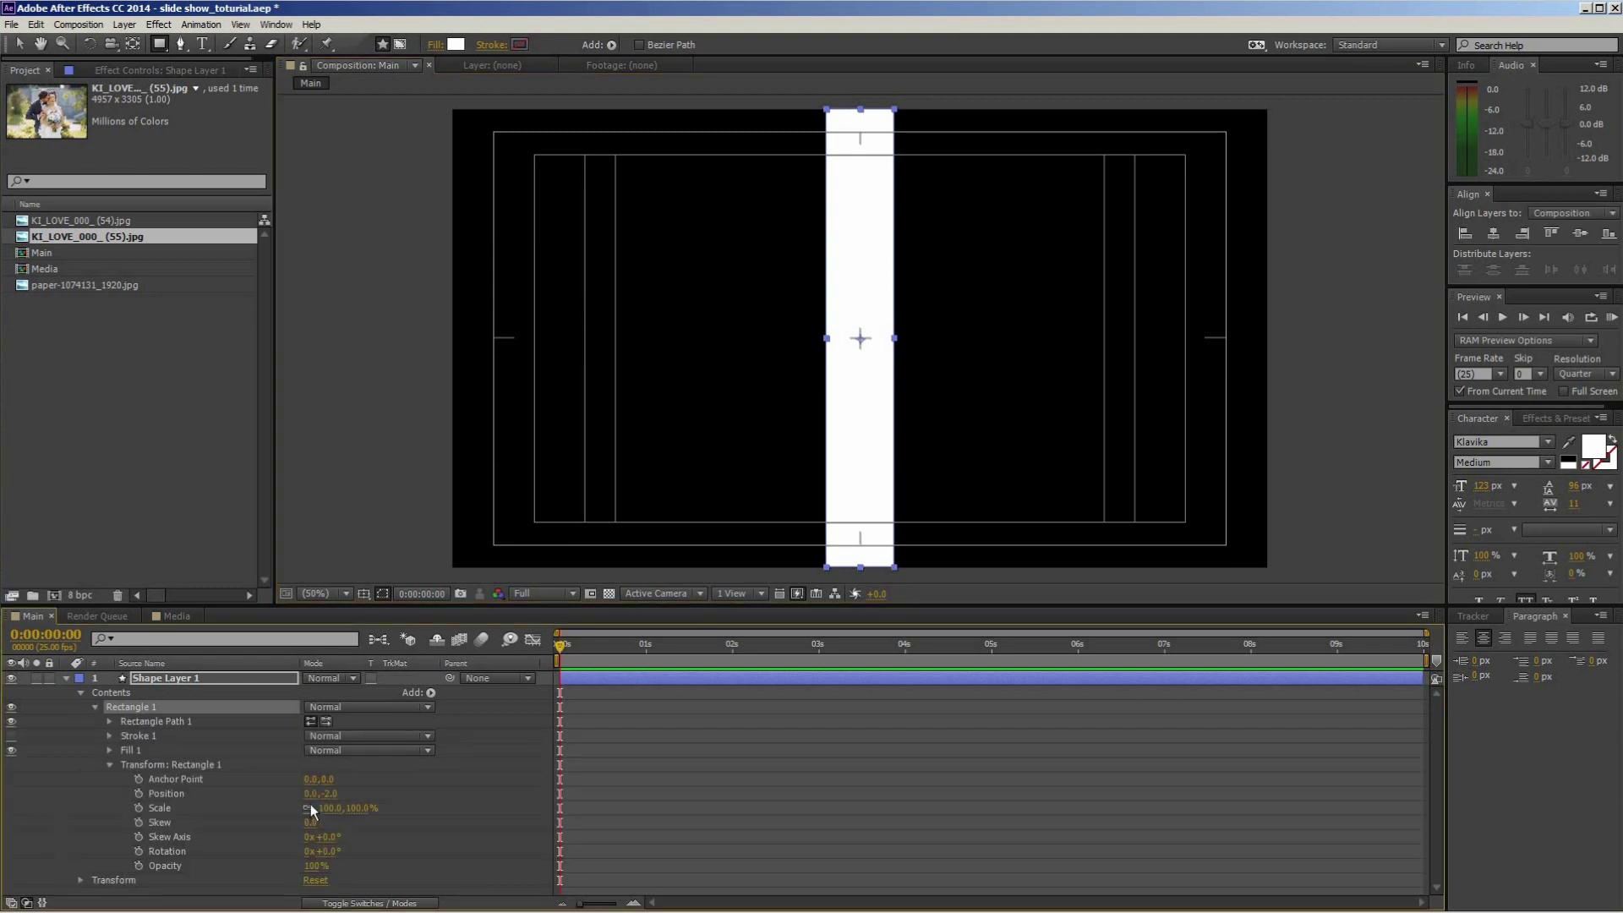
click(308, 809)
drag(321, 808, 279, 805)
click(329, 809)
key(Return)
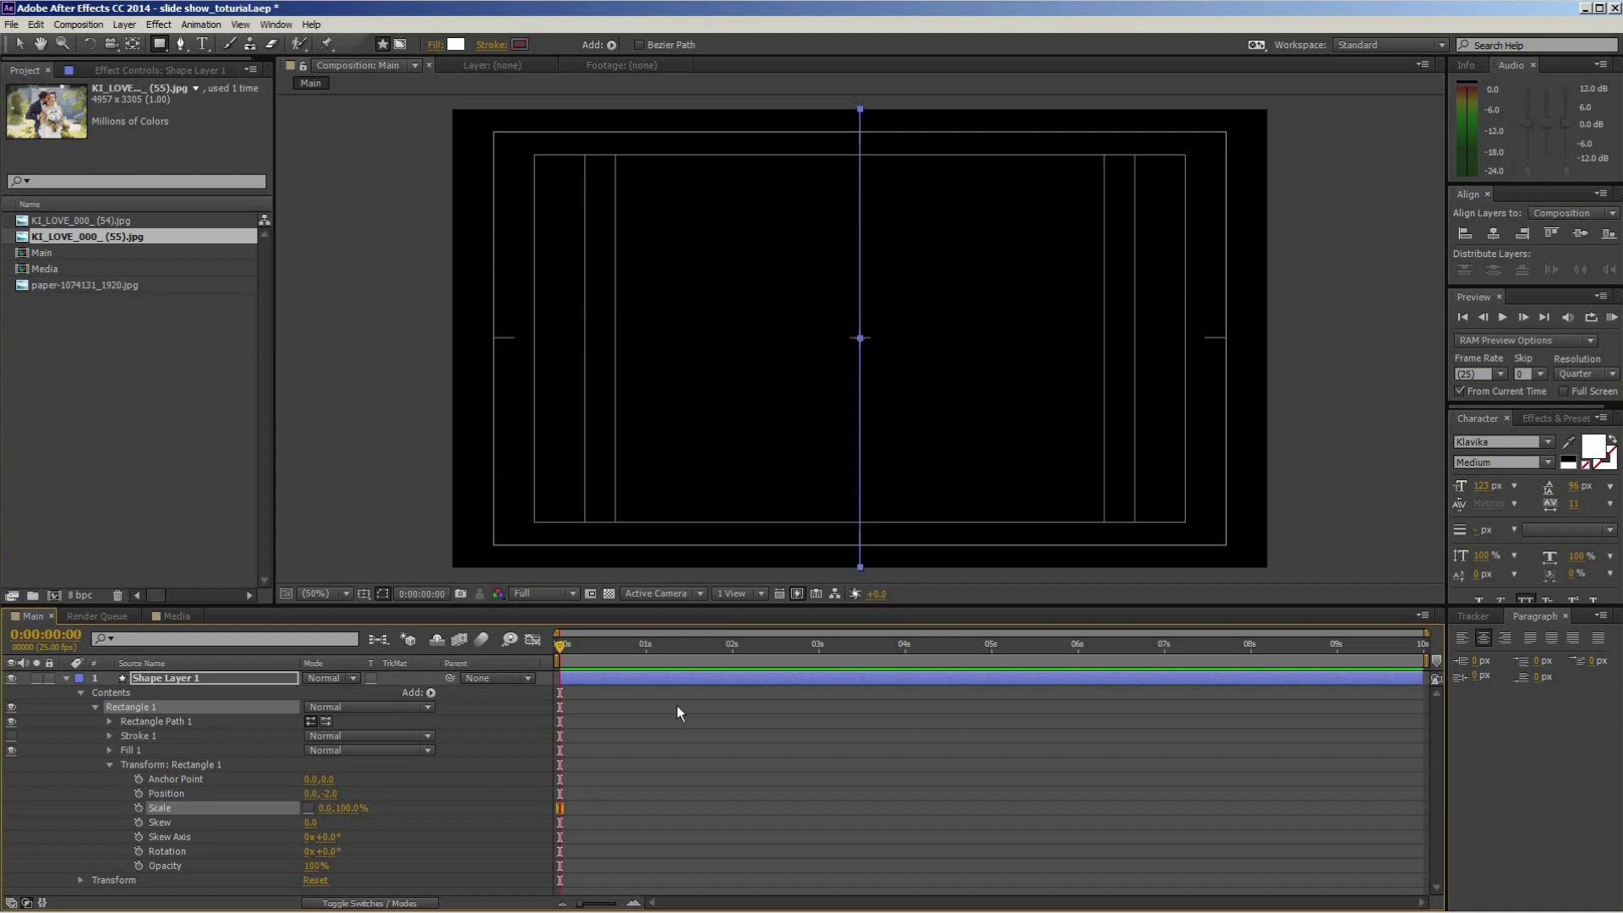
key(alt+shift+r)
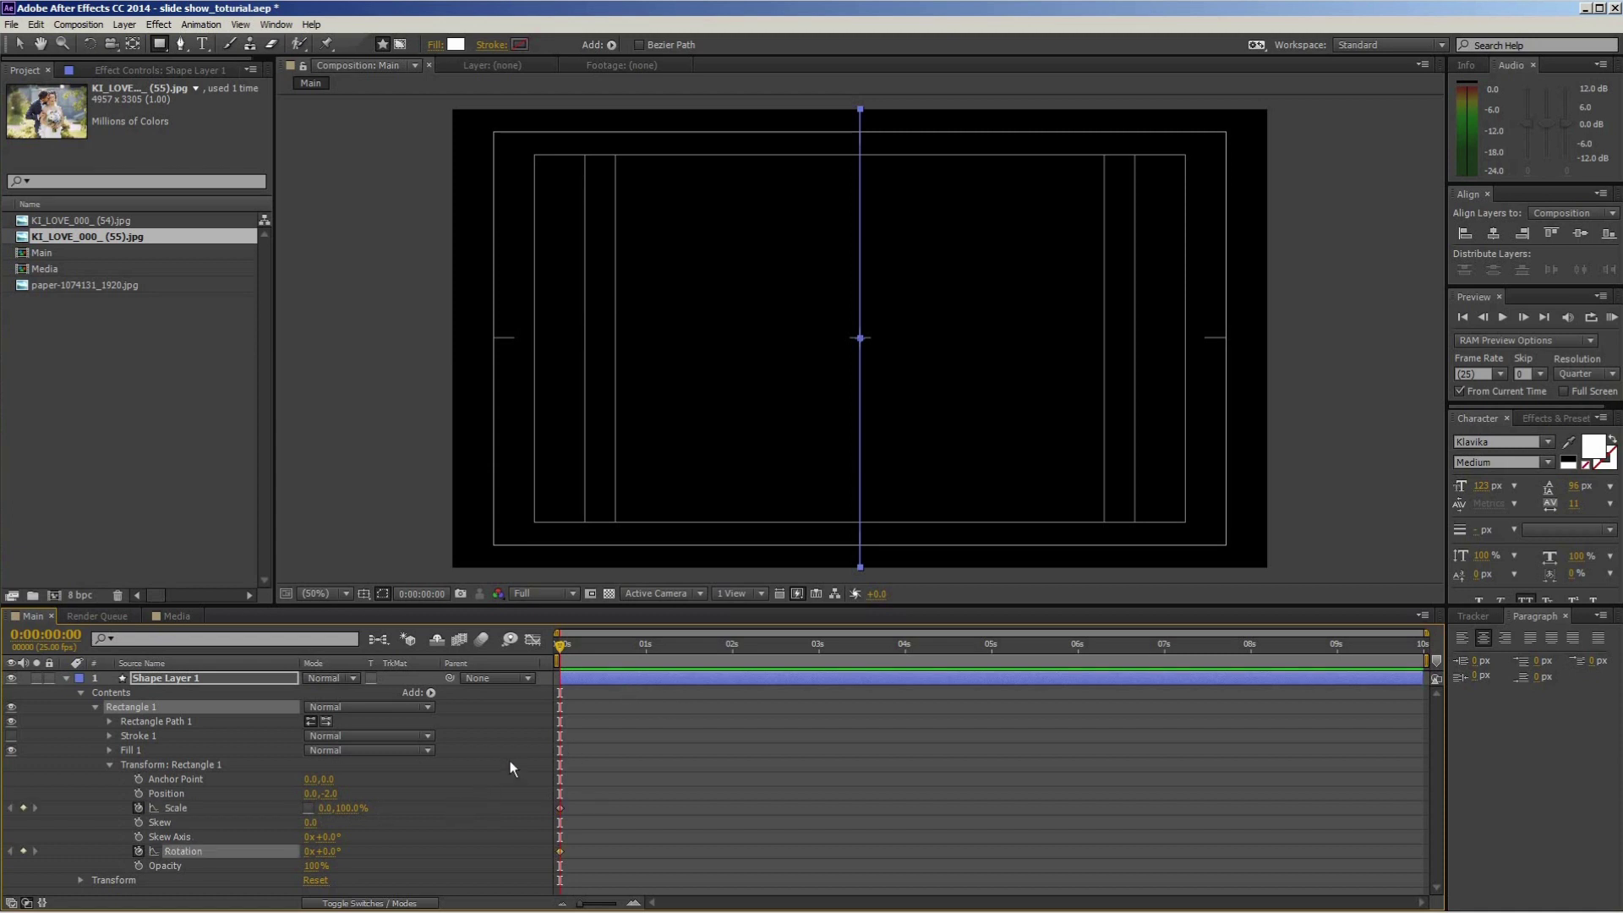
key(shift+Page_Down)
At exactly 1 second, set the rectangle's rotation to 90°.
drag(648, 655, 645, 655)
drag(342, 851, 345, 855)
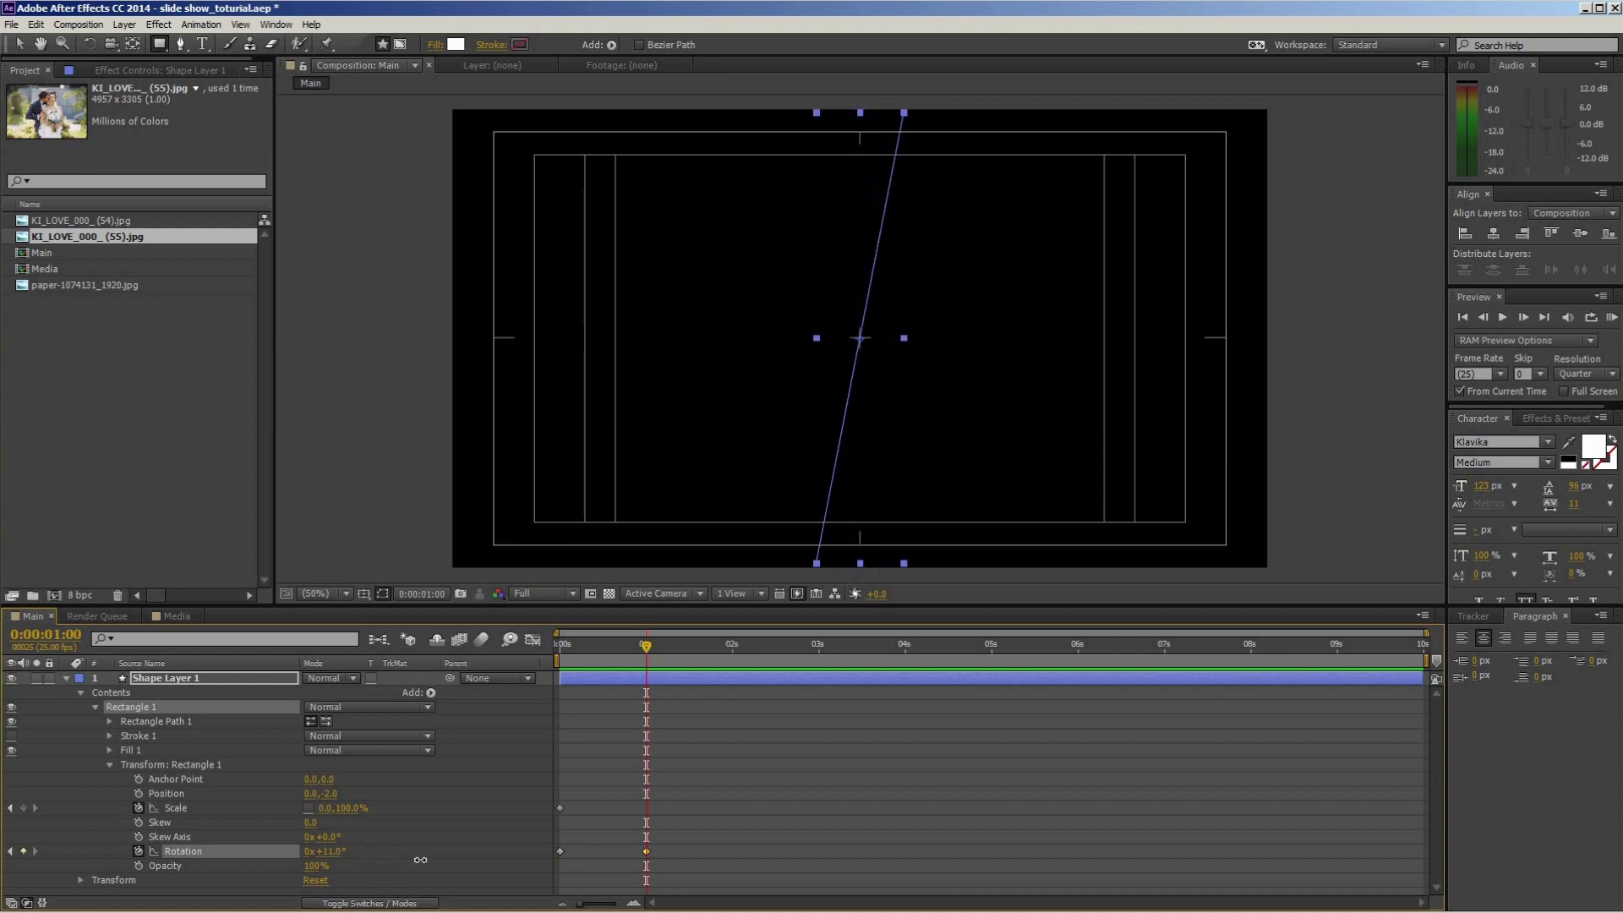
click(329, 851)
text(90)
key(Return)
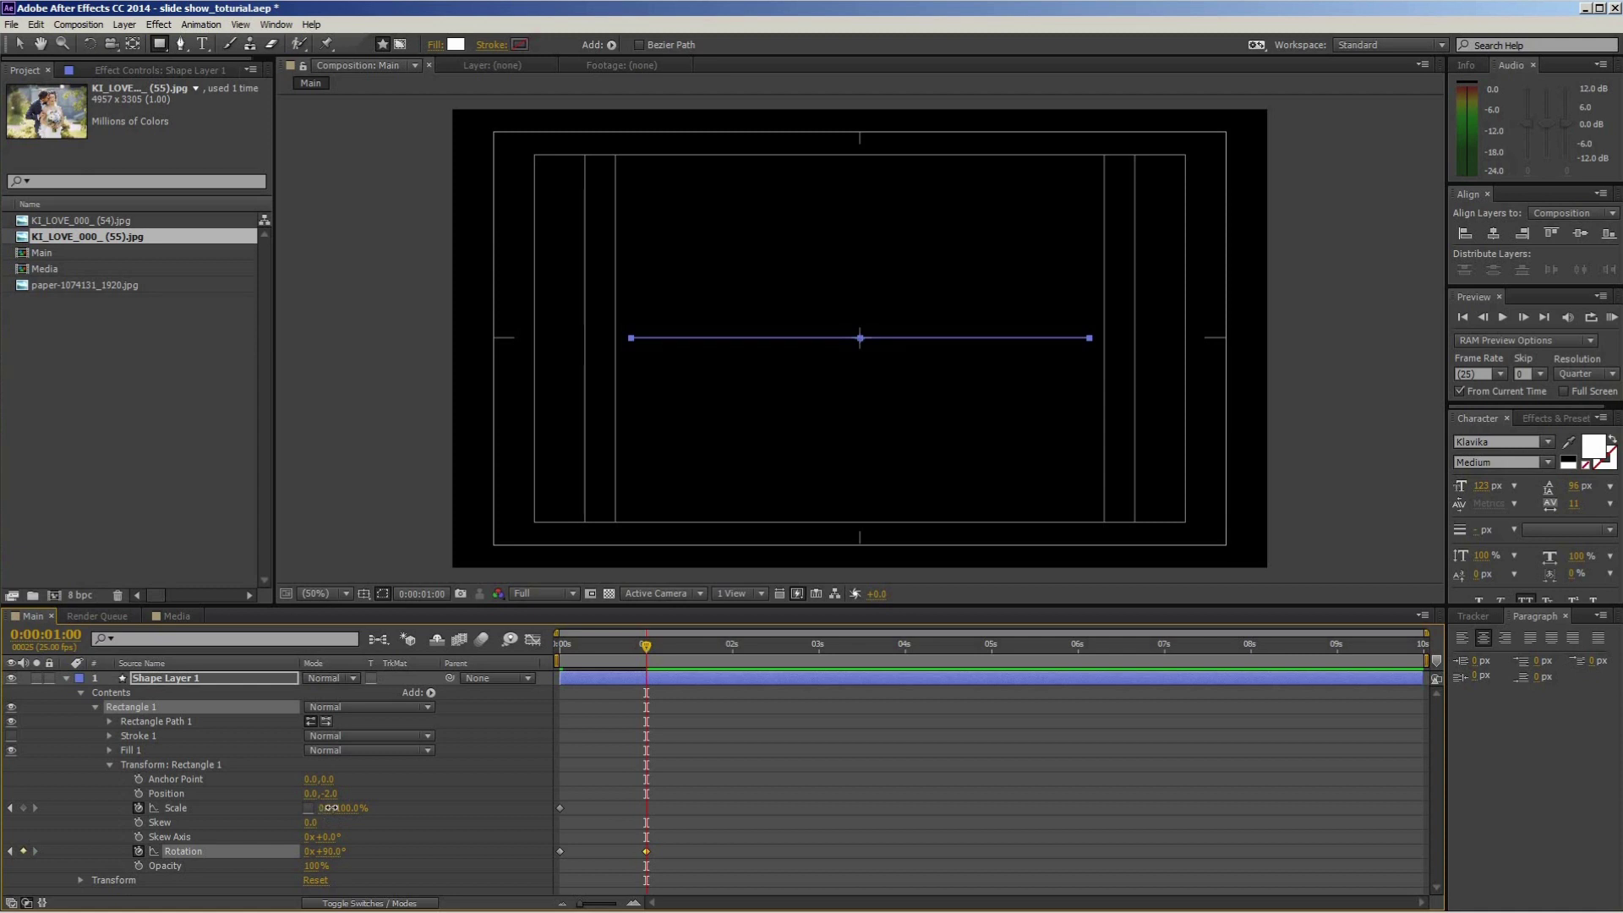
Set the rectangle's scale to 700% horizontally and 300% vertically so white fills the frame.
drag(355, 808, 934, 769)
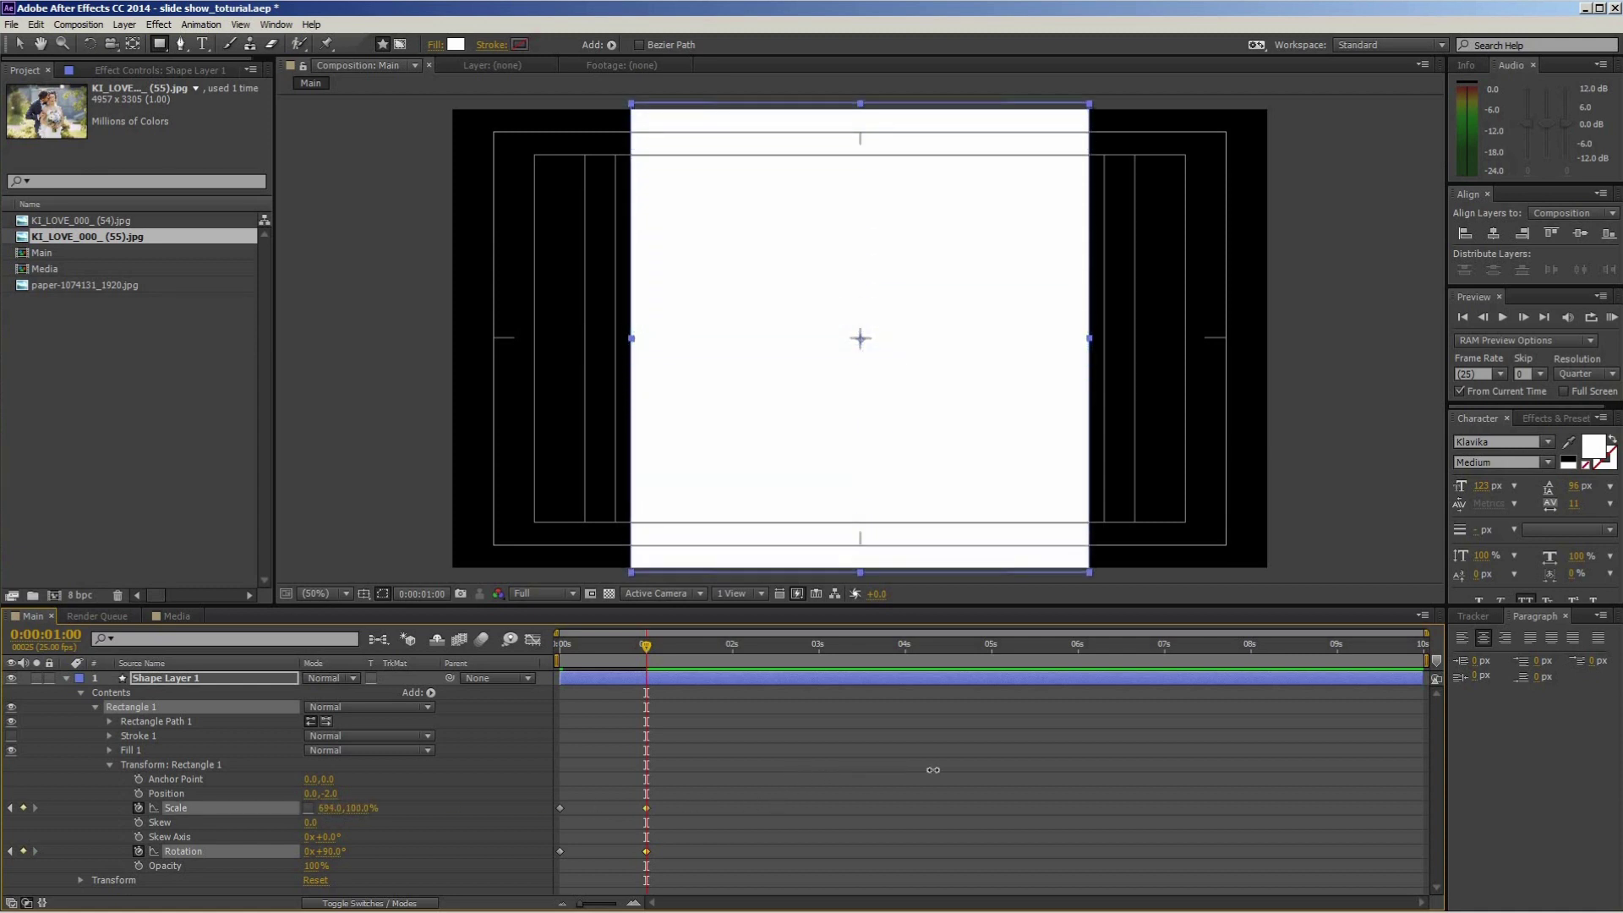
drag(883, 776, 318, 813)
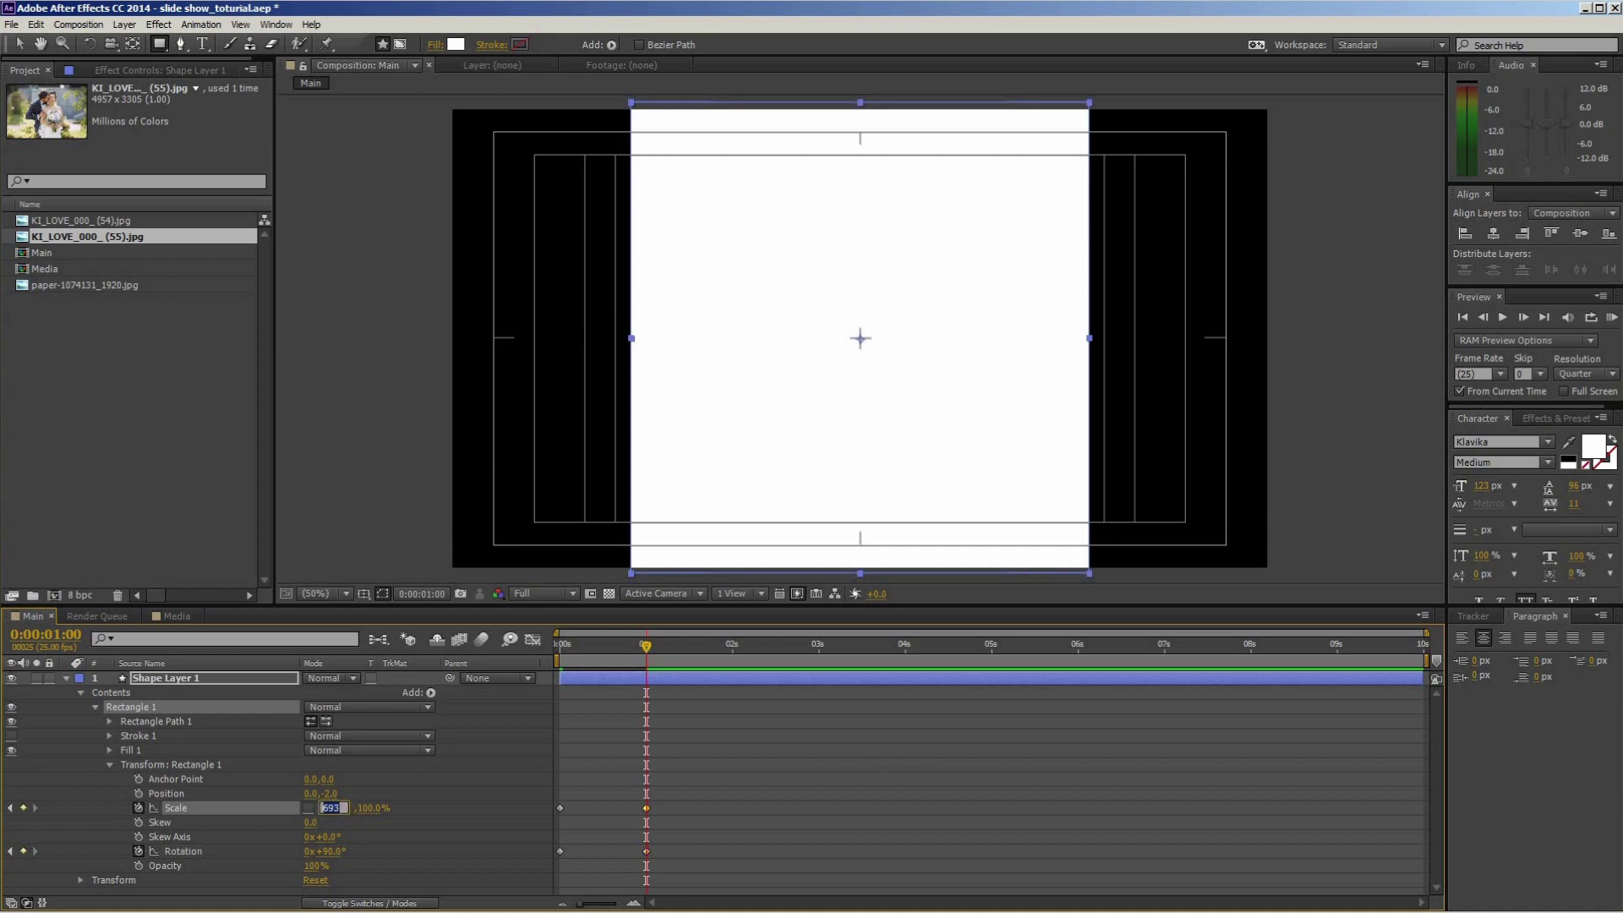
text(0)
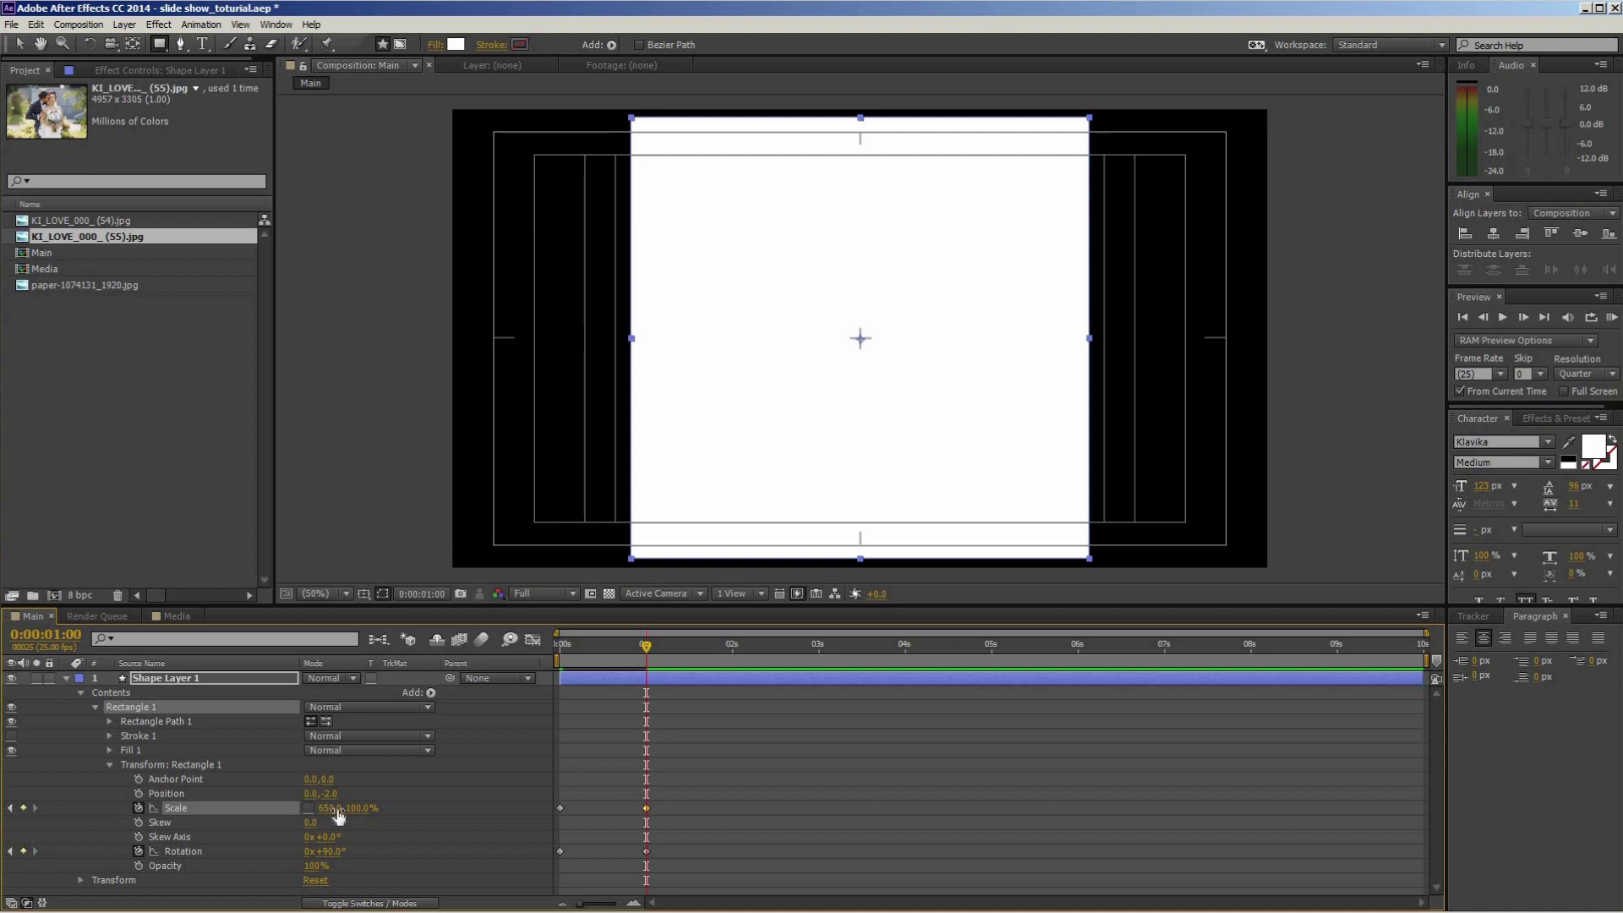
key(BackSpace)
key(BackSpace)
key(BackSpace)
text(700)
key(Return)
drag(489, 805, 453, 805)
click(359, 809)
text(300)
key(Return)
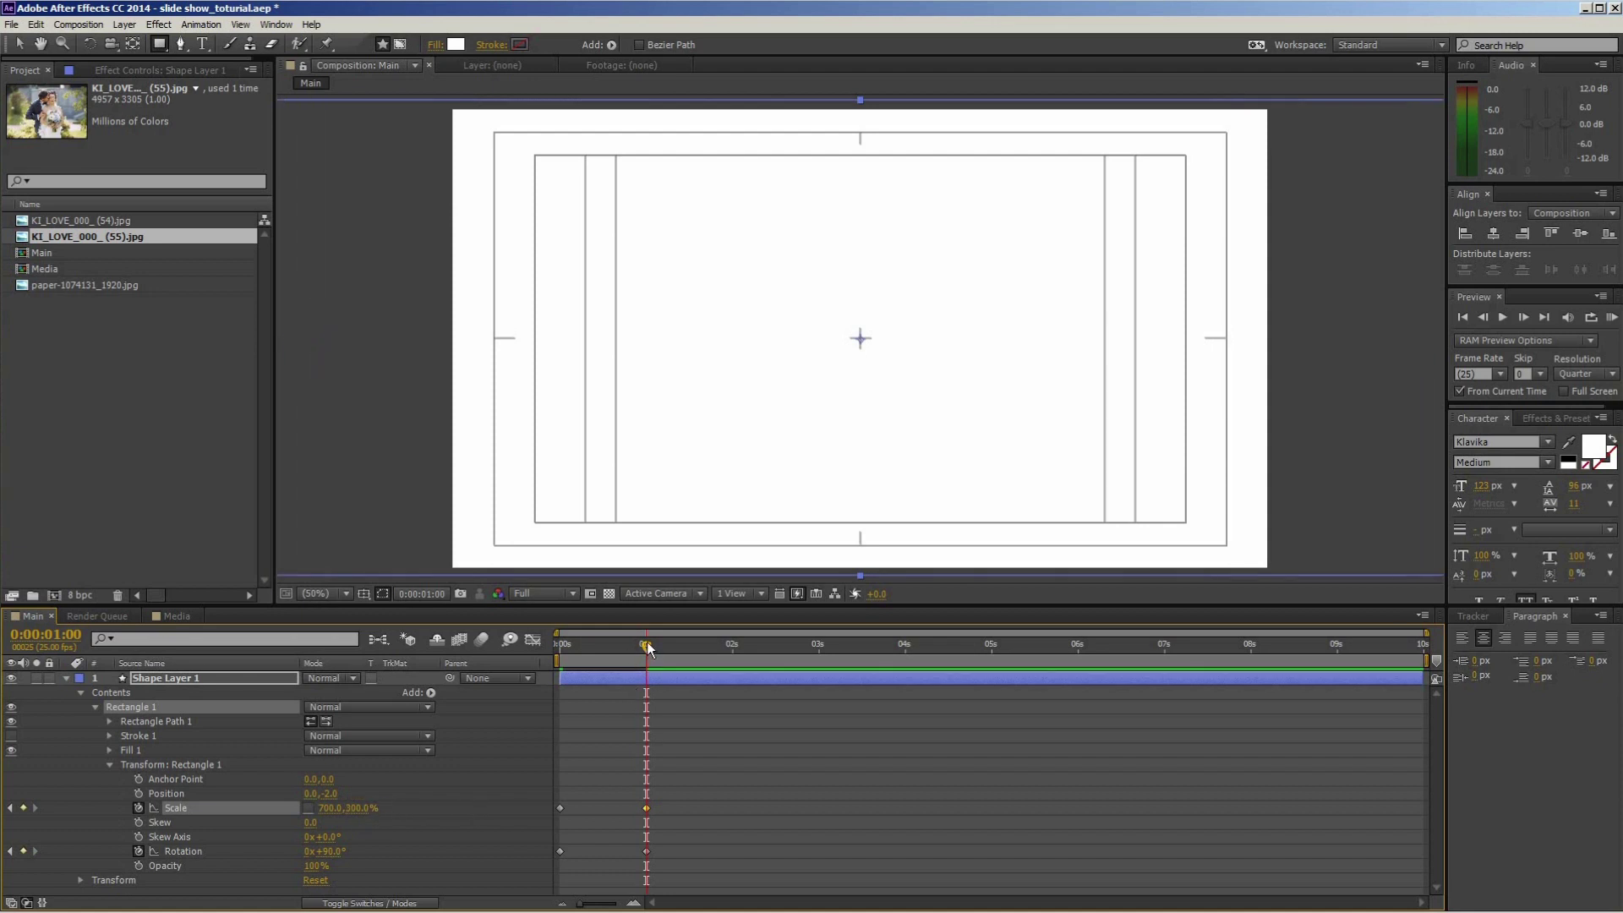
Preview the rectangle spinning from black to white, then collapse Shape Layer 1 and return to 0 s.
mouse_move(621, 646)
mouse_down()
mouse_move(603, 646)
mouse_move(622, 646)
mouse_up()
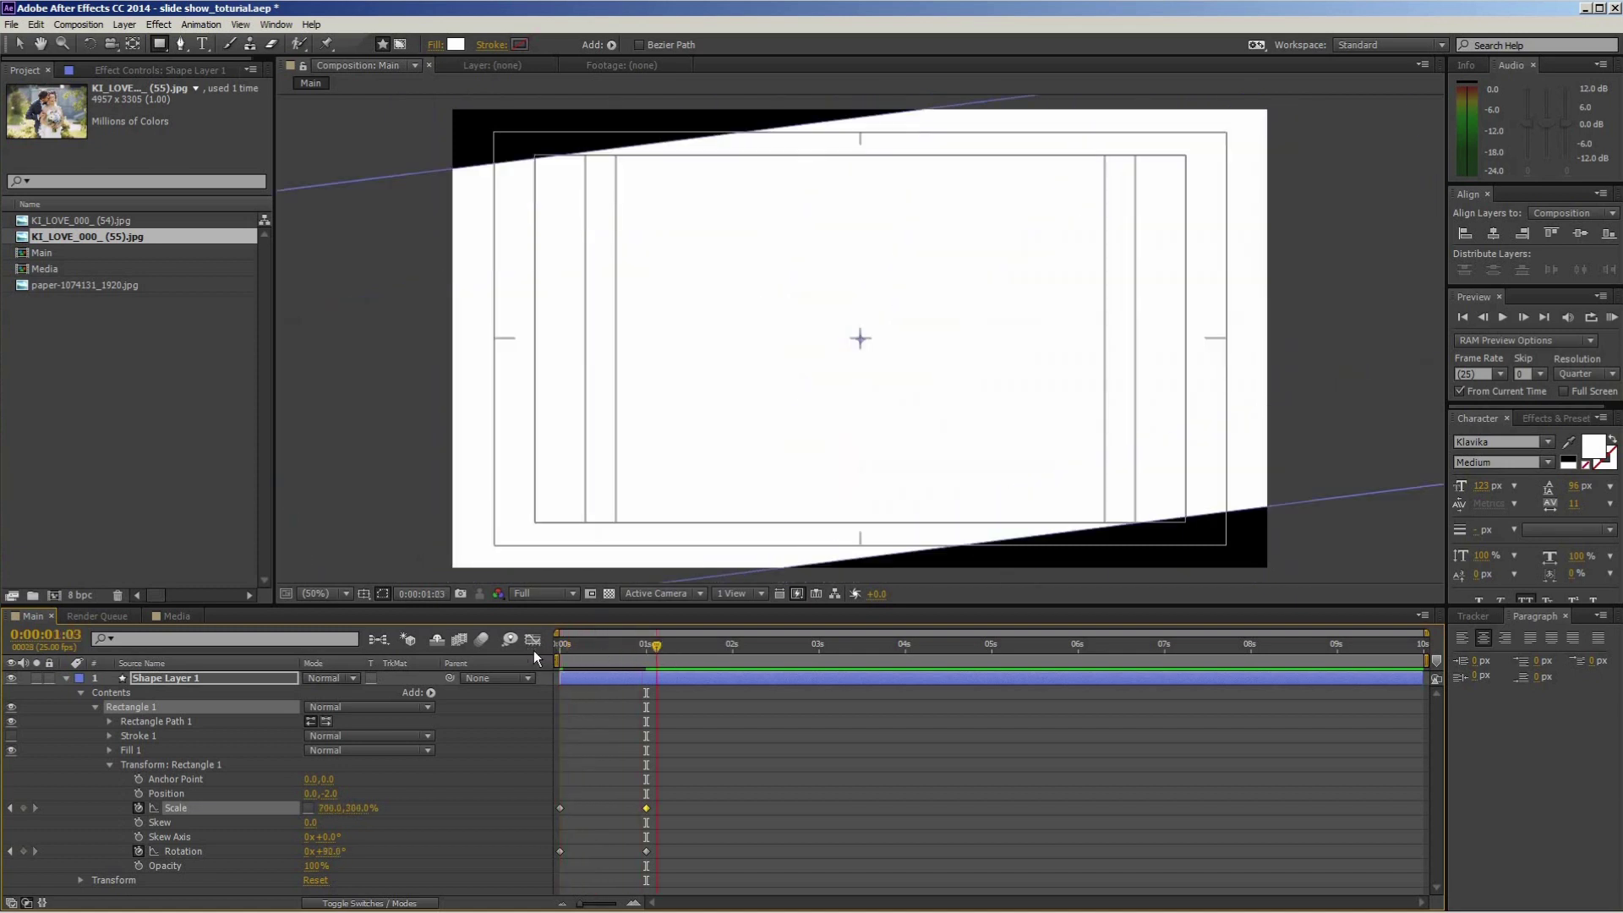
key(Home)
key(KP_0)
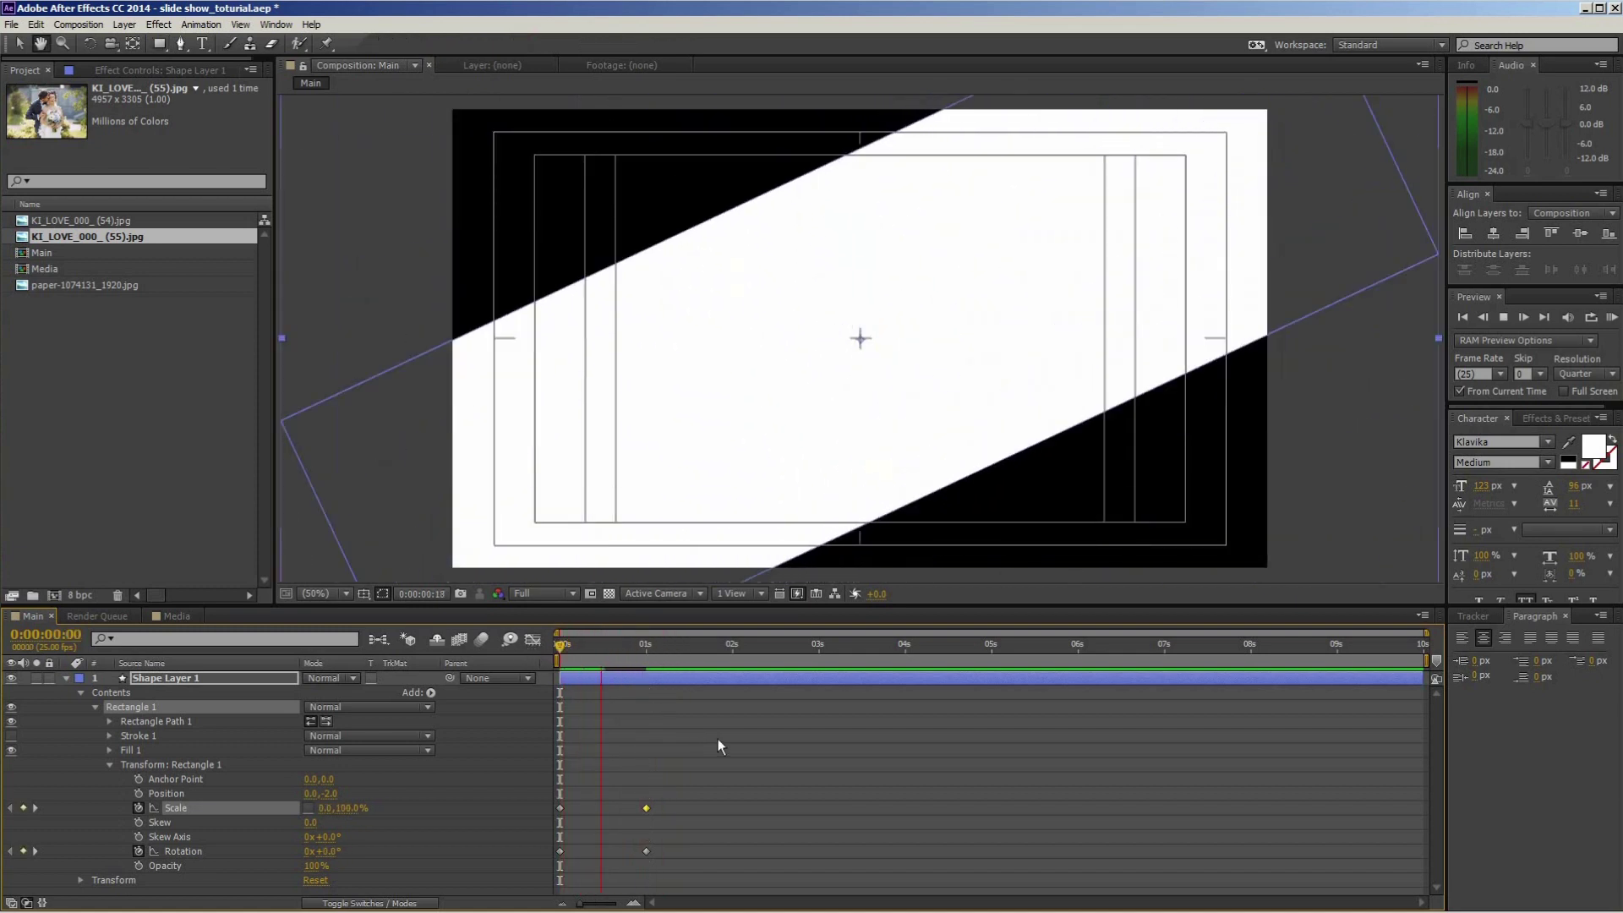
click(699, 688)
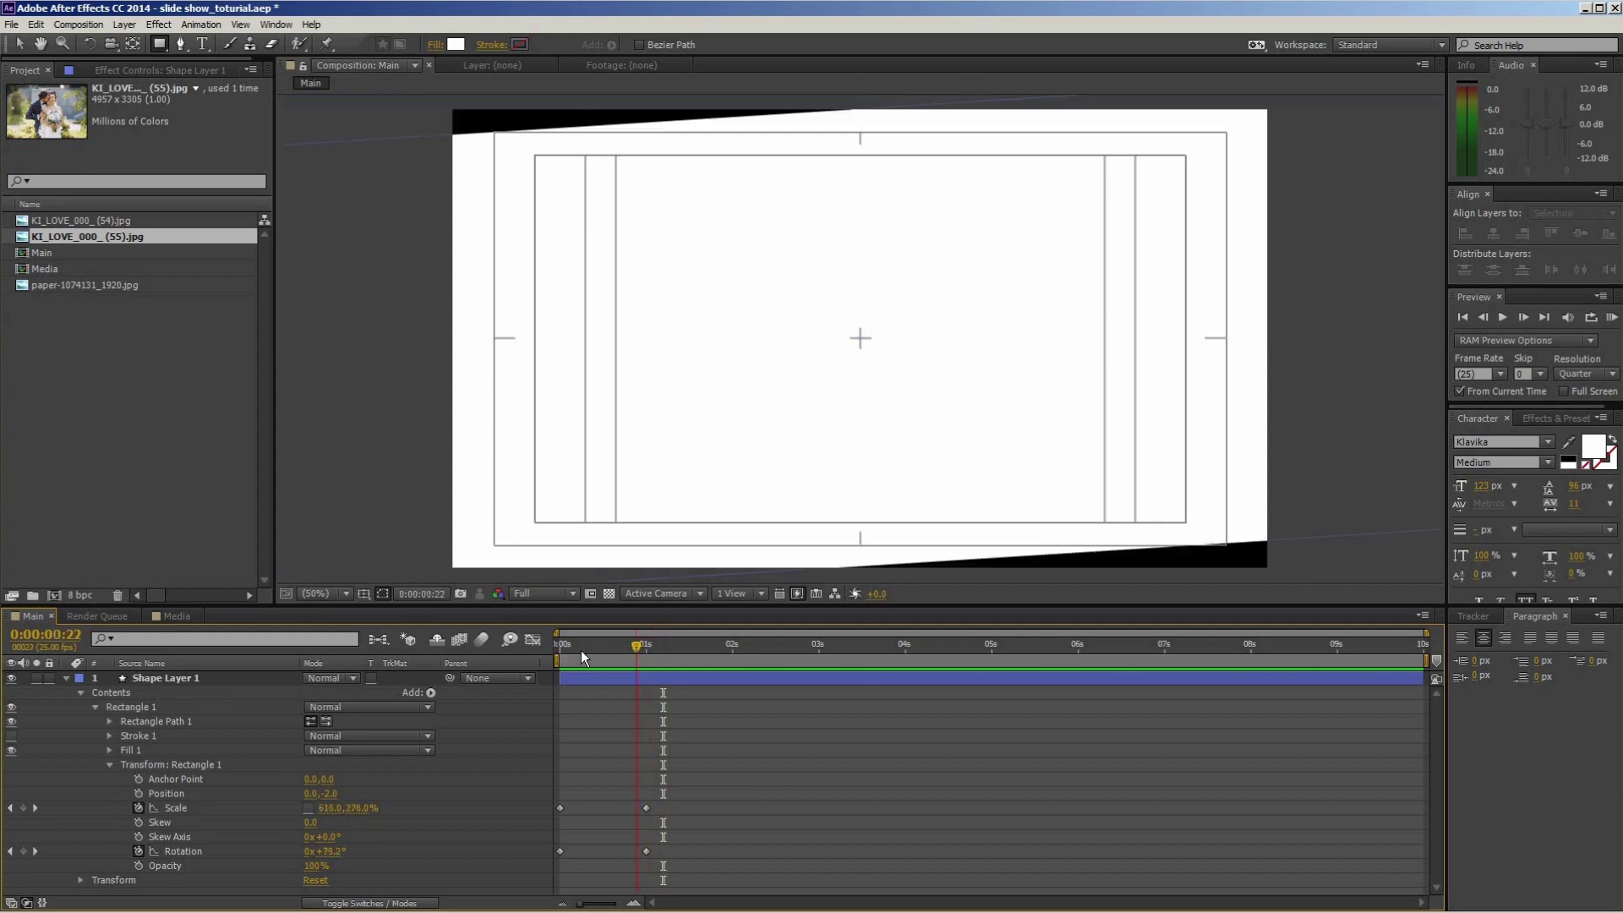
key(space)
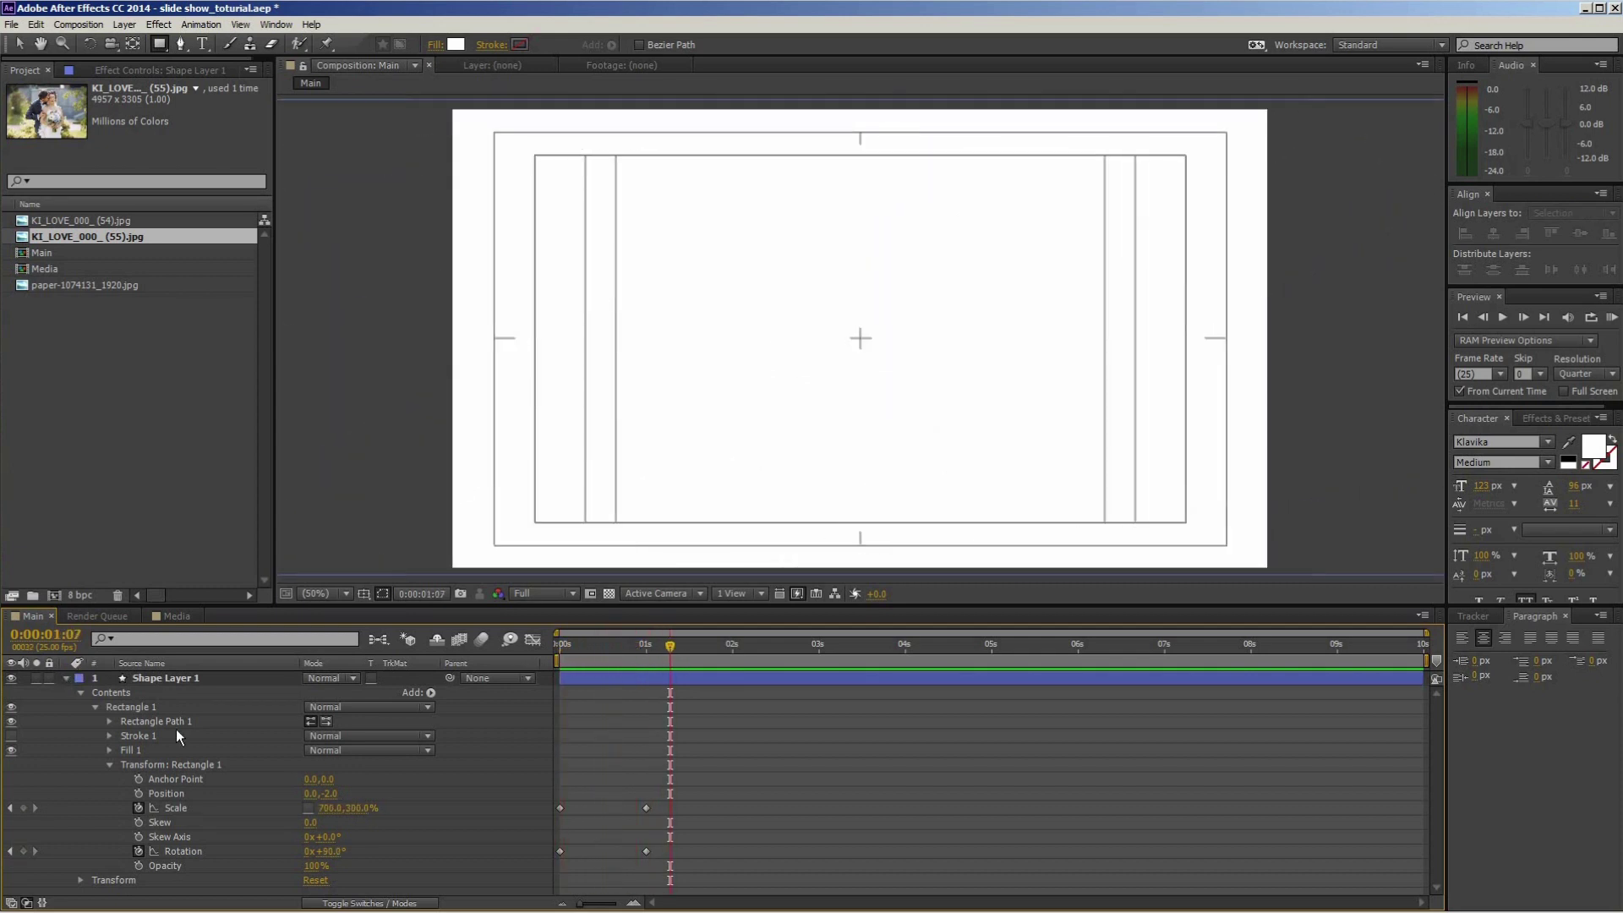
key(u)
key(Home)
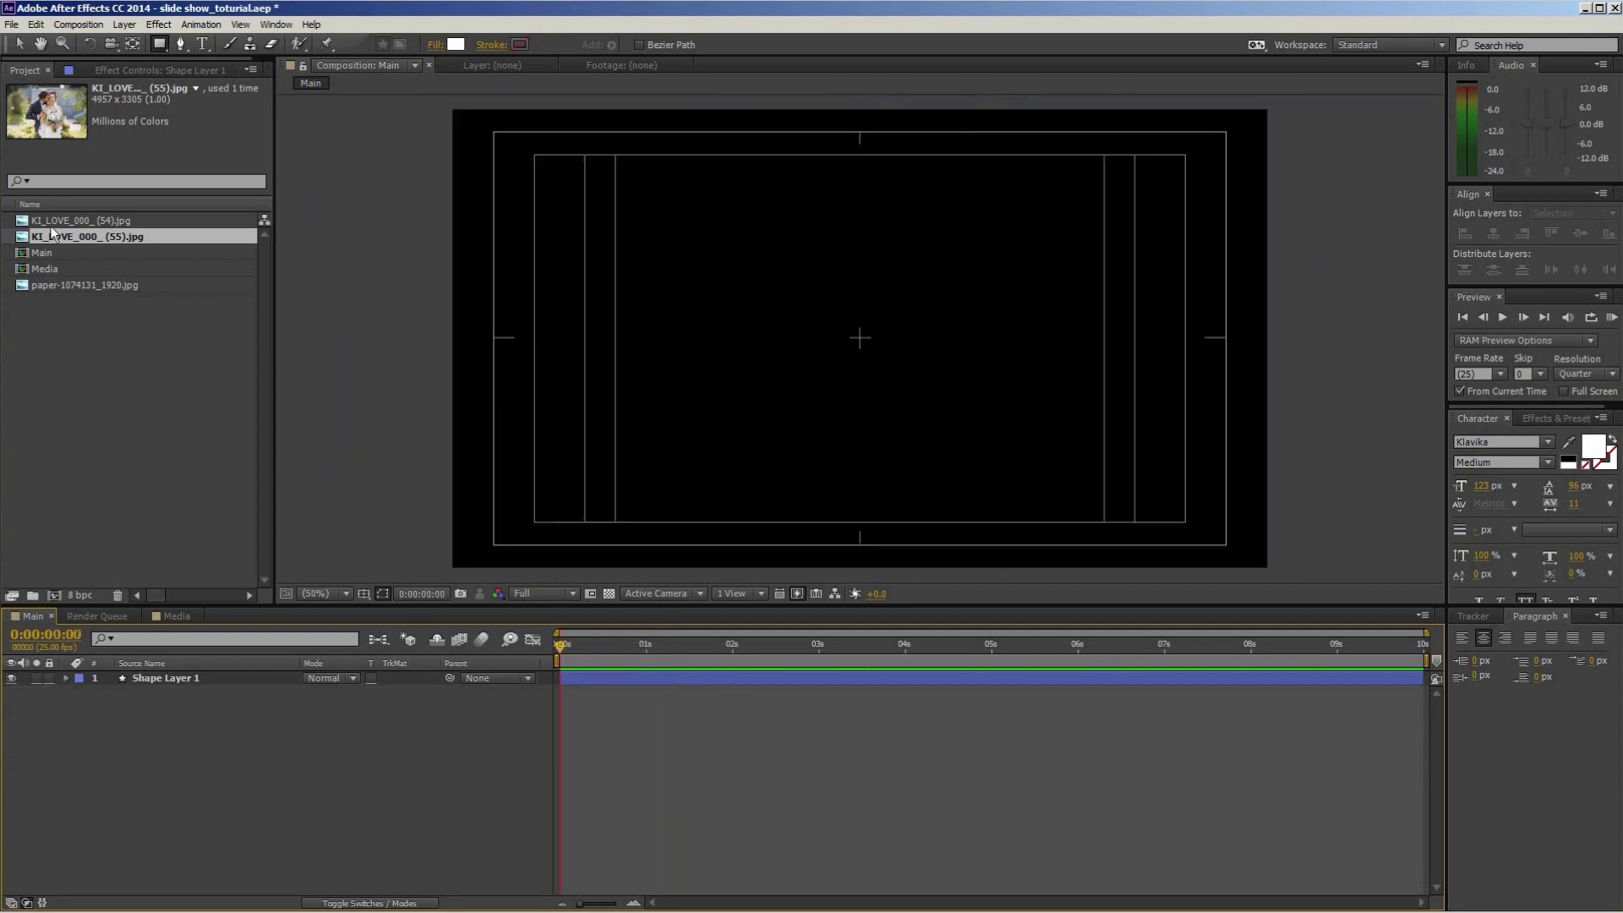
Add the Media comp into Main and set its track matte to Alpha Matte "Shape Layer 1".
drag(44, 268, 363, 705)
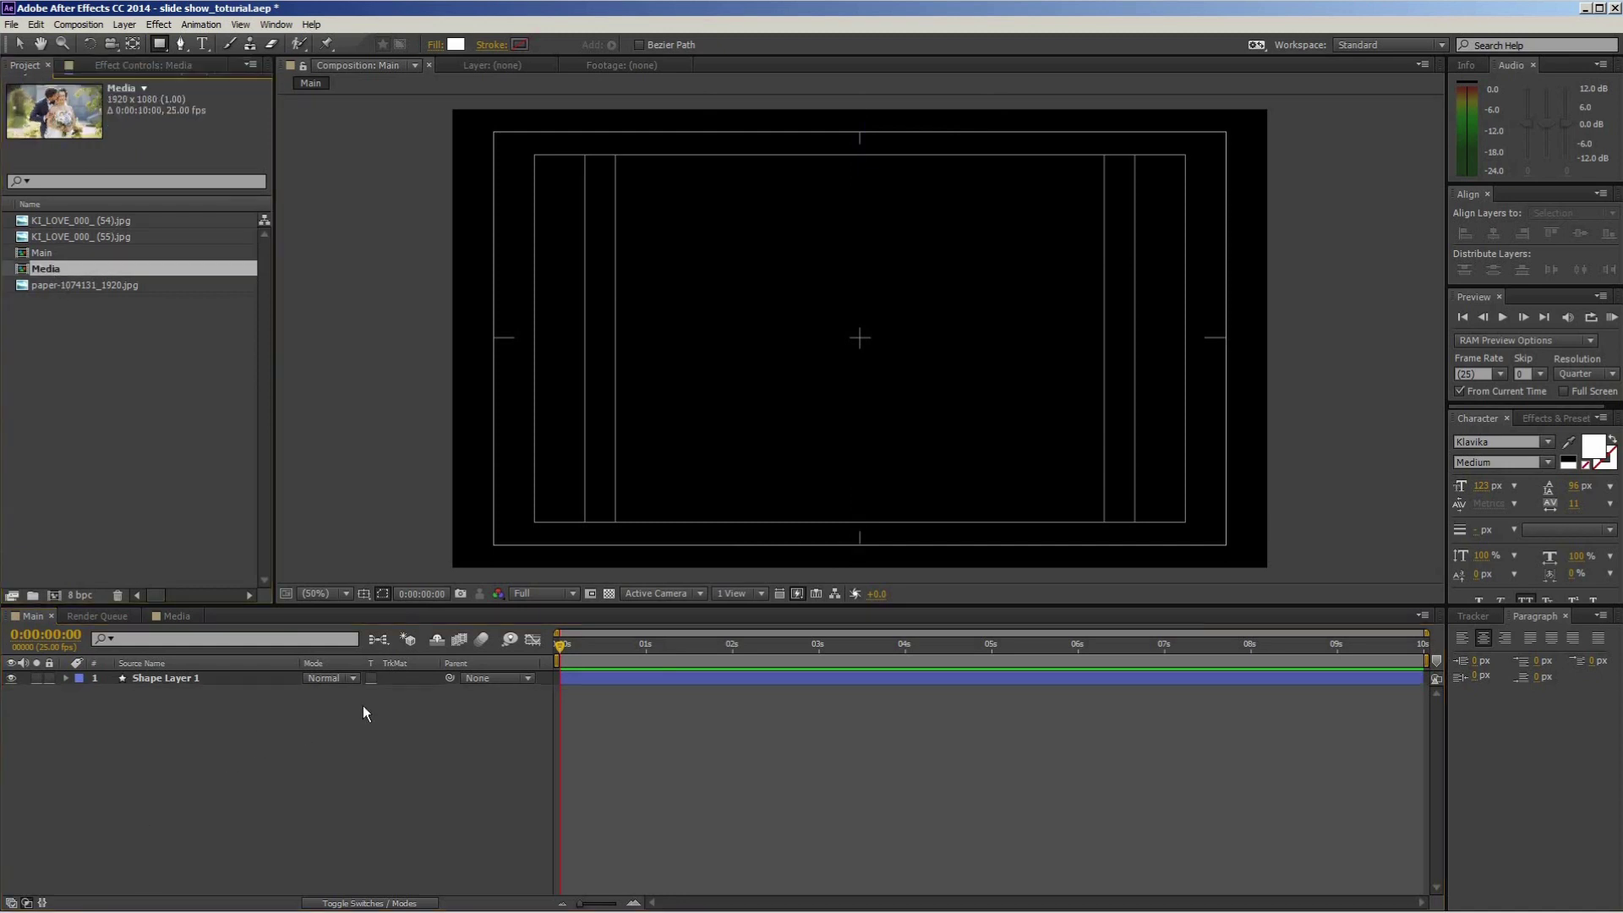
click(405, 692)
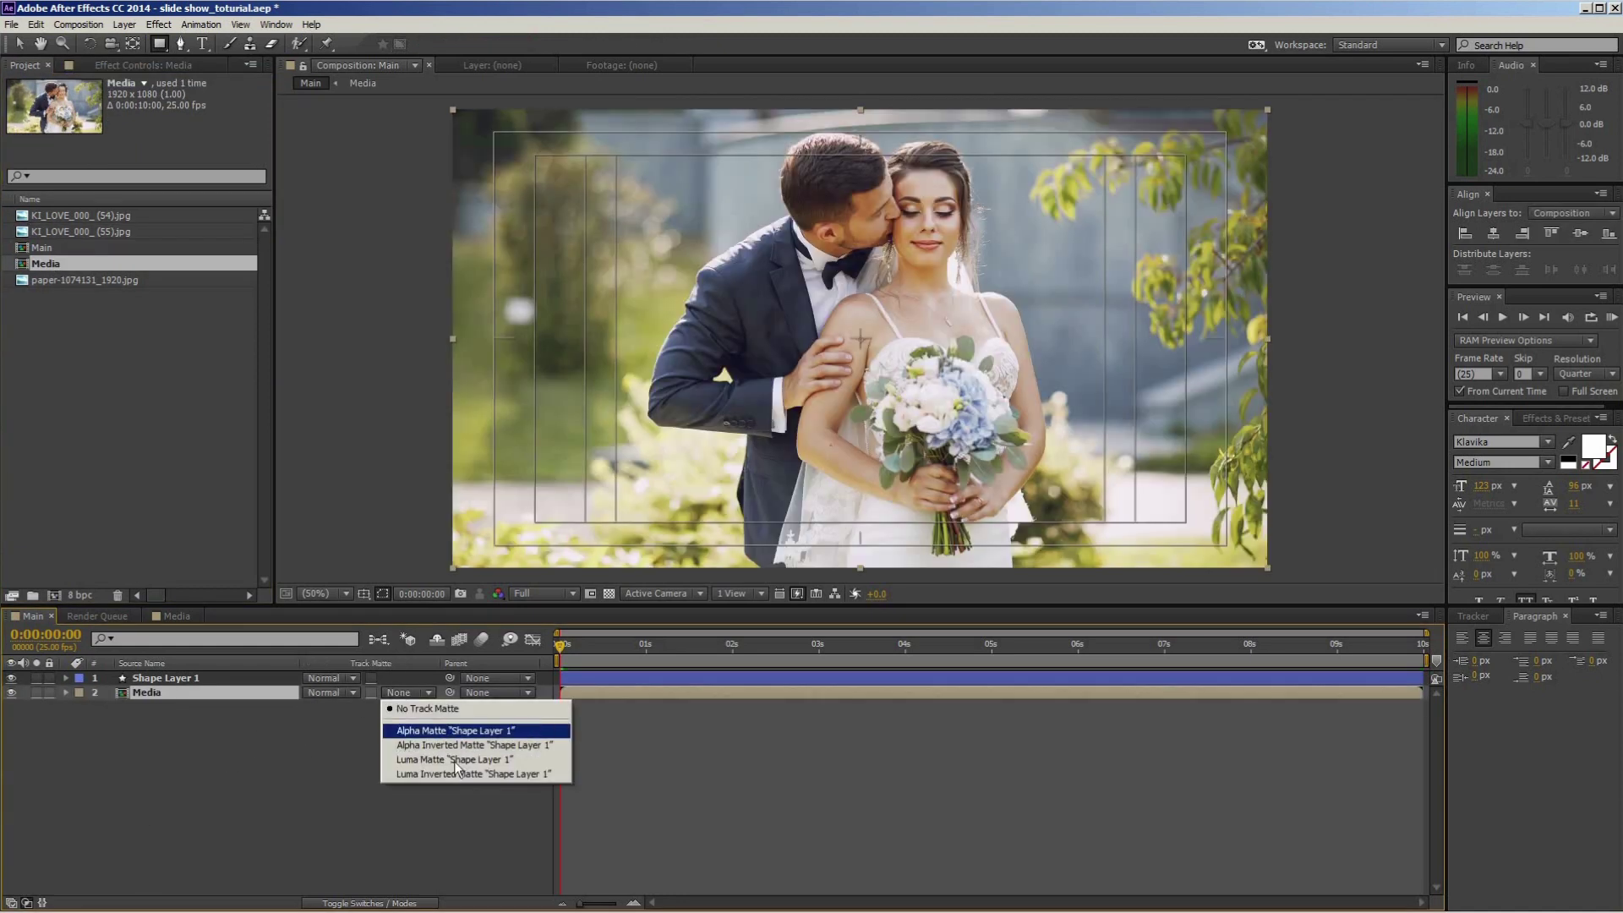
click(446, 730)
Preview the diagonal matte reveal, stopping at frame 13 mid-wipe.
key(space)
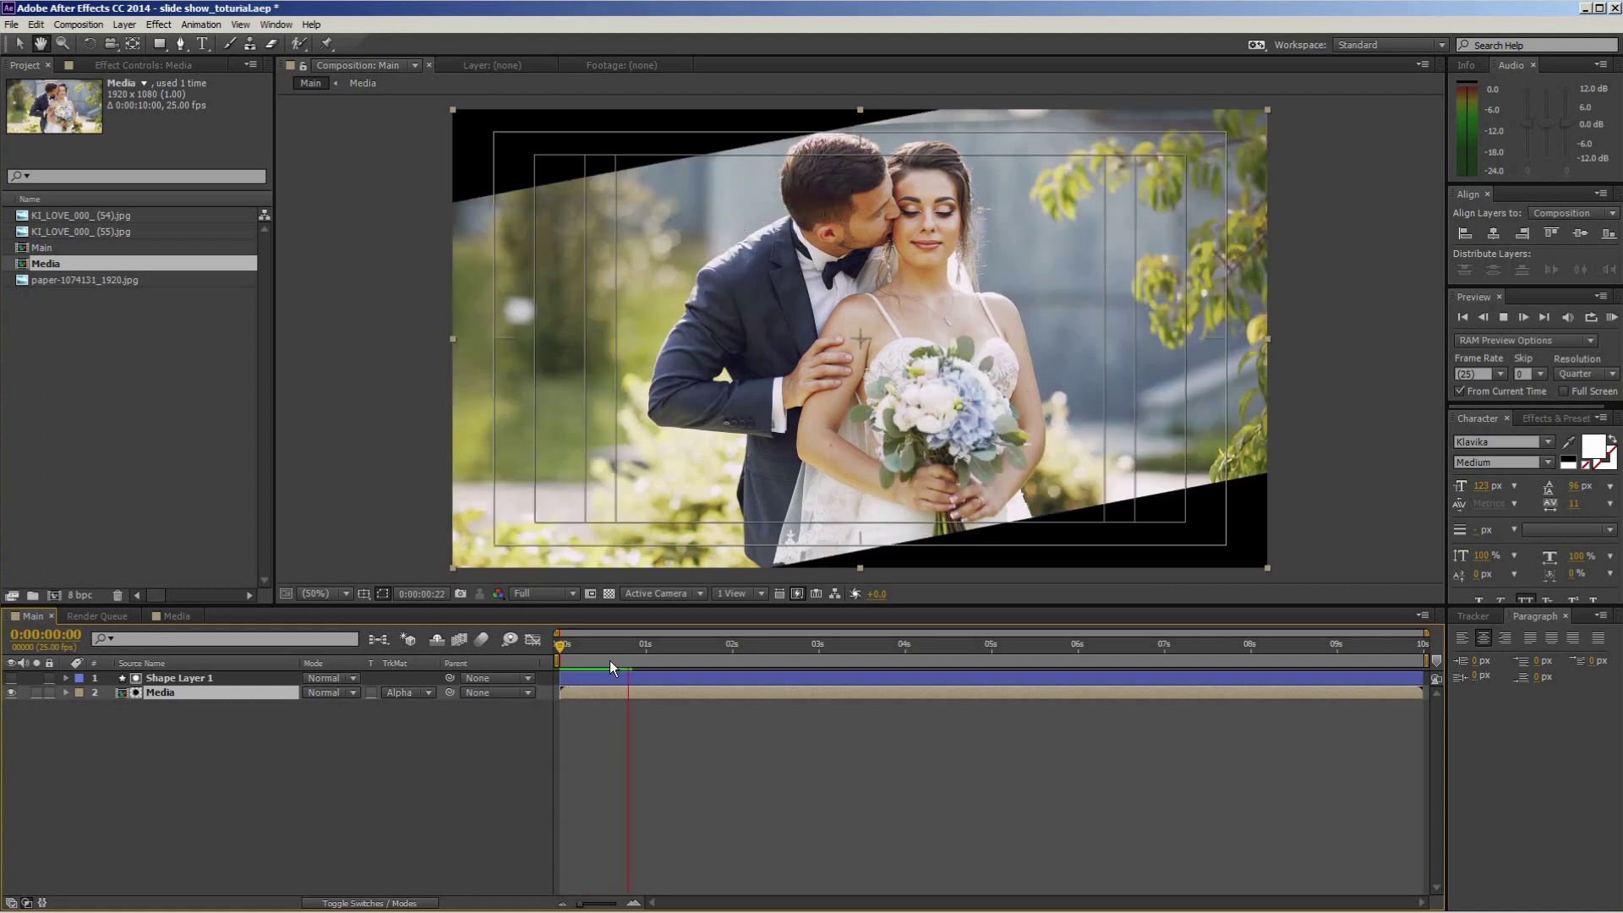
click(667, 646)
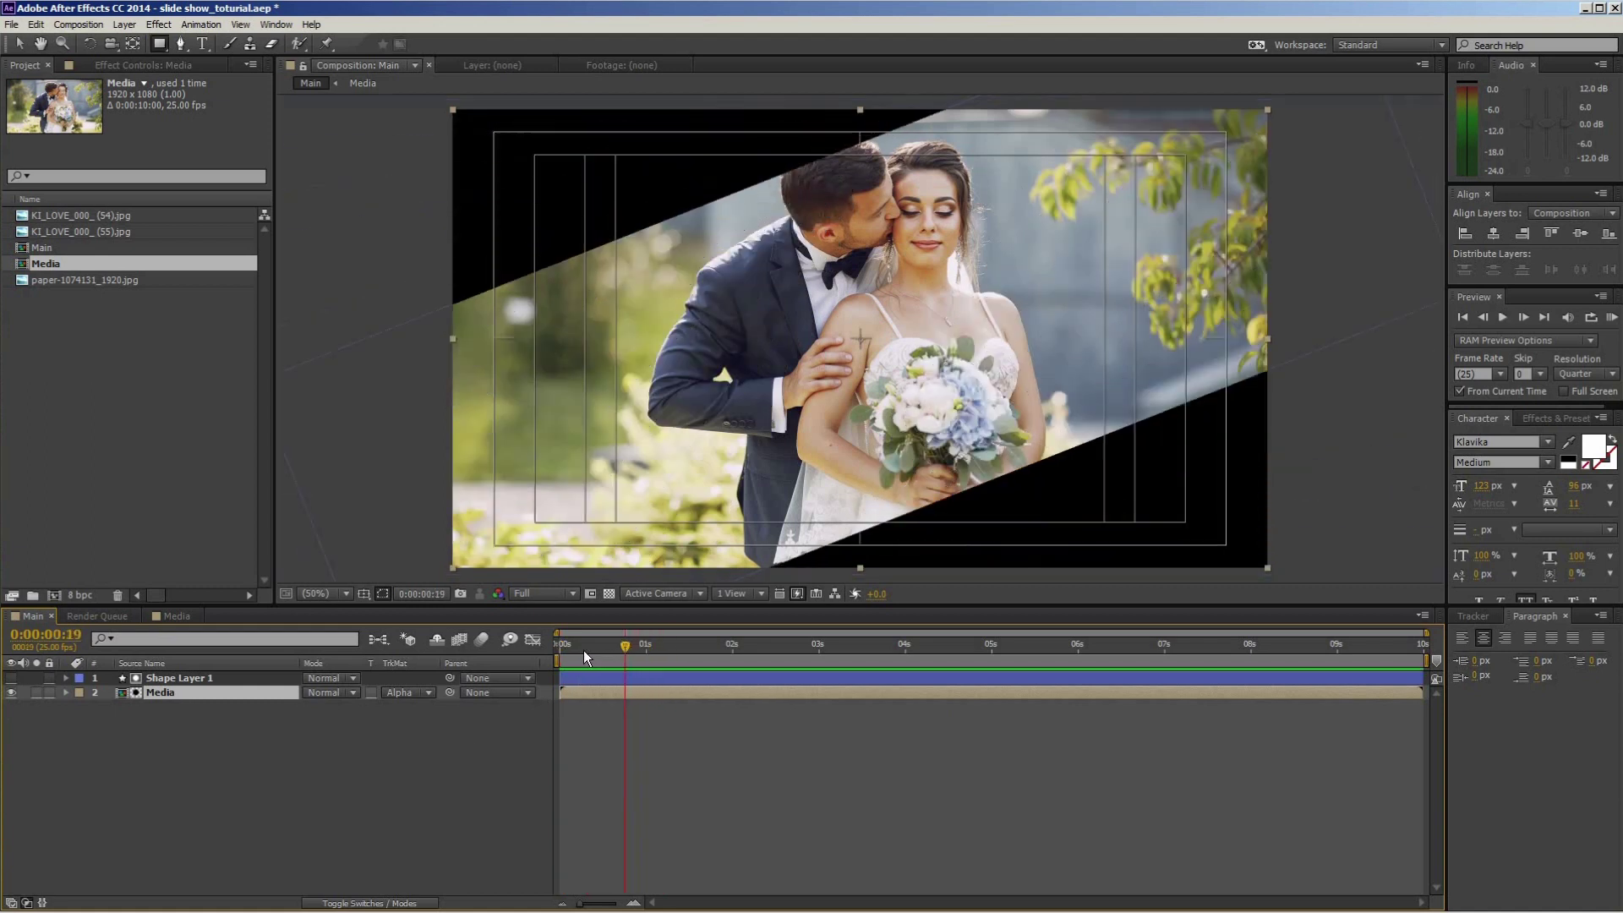
drag(607, 651, 558, 651)
key(space)
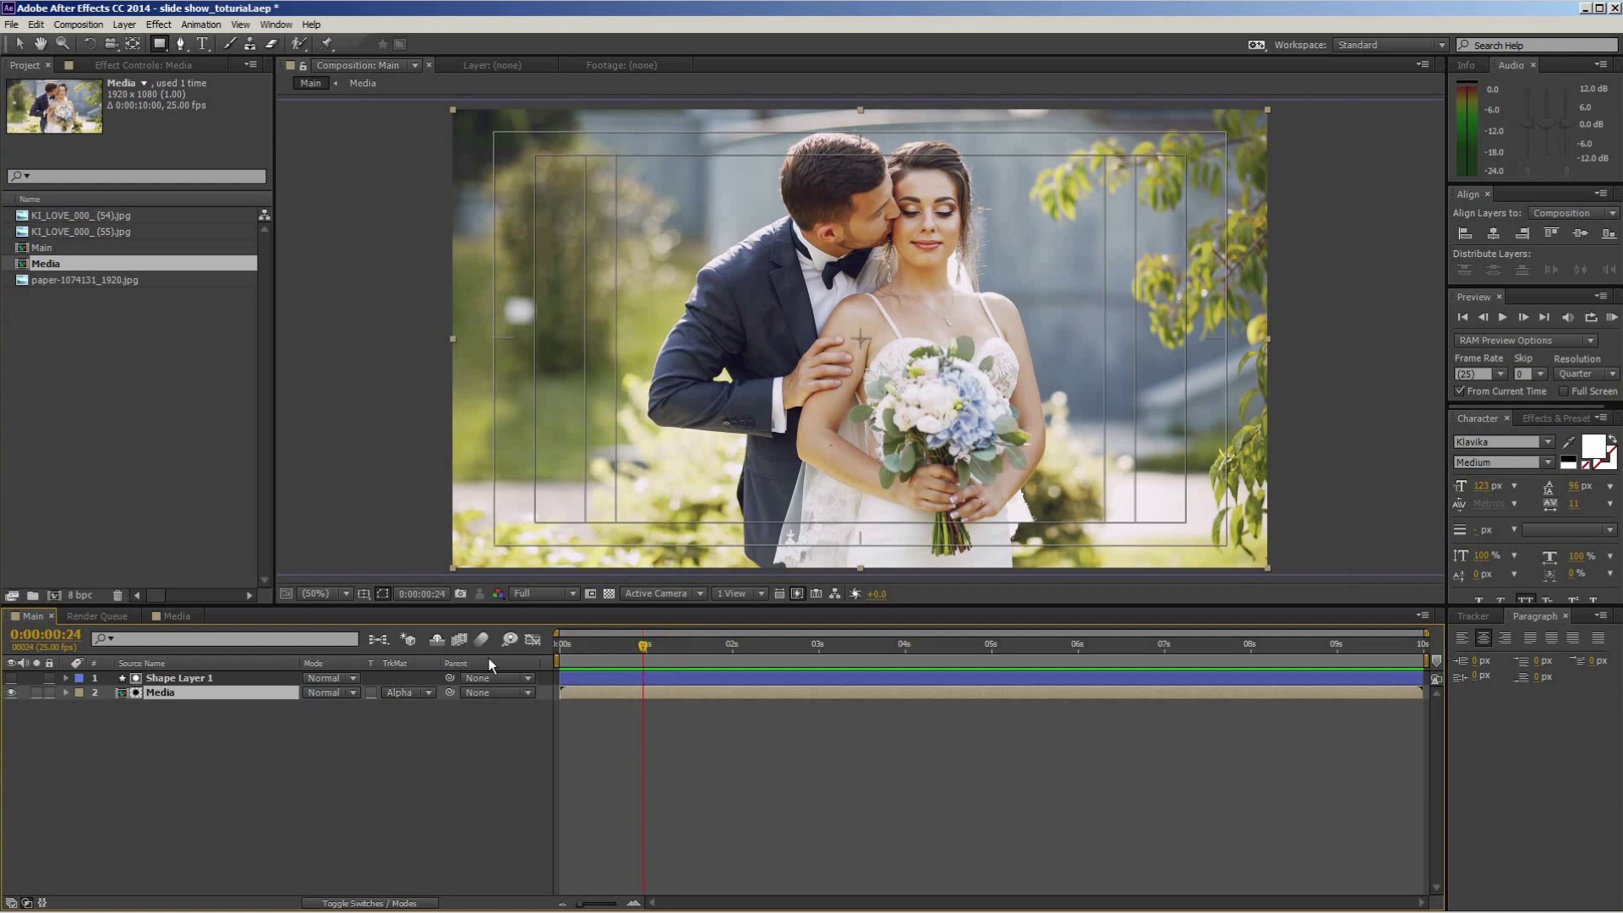
key(space)
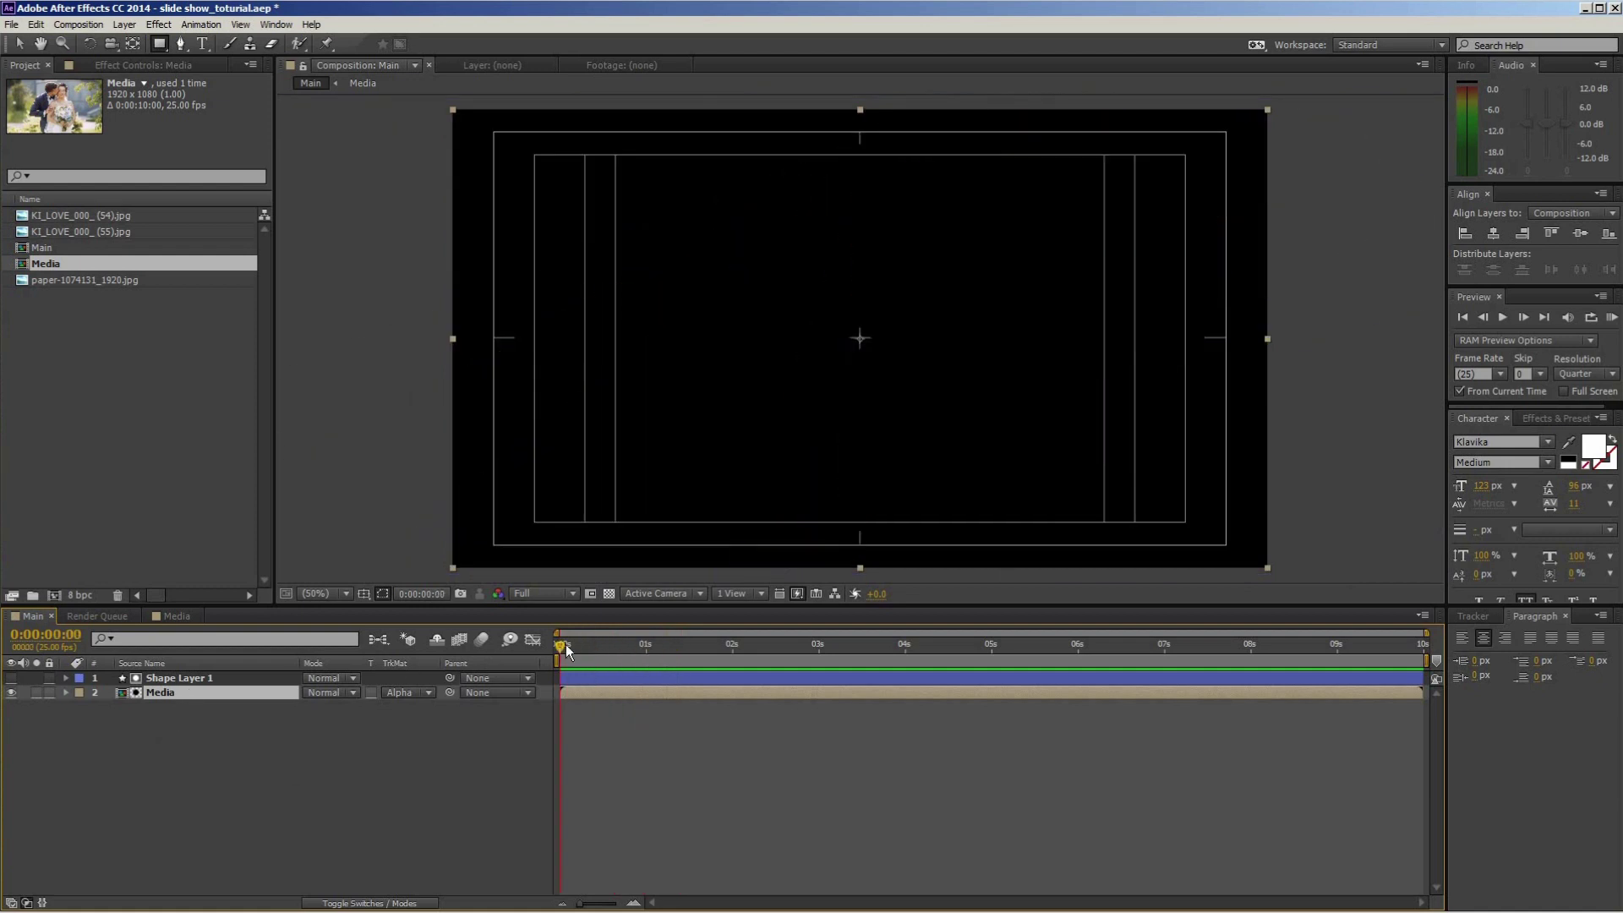
click(607, 652)
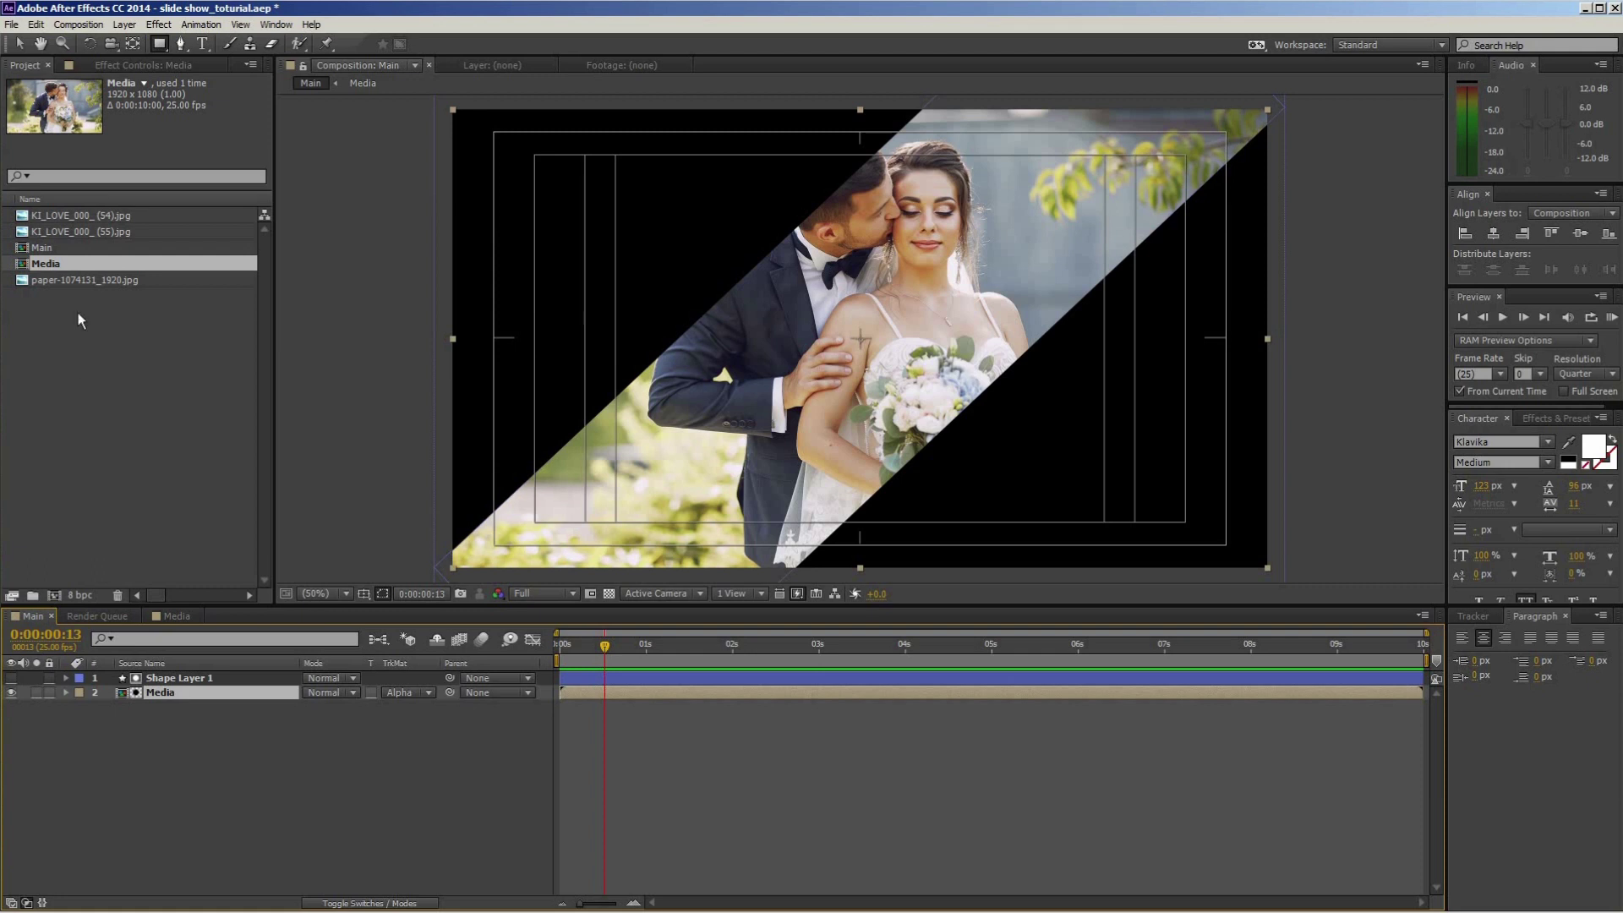
click(438, 744)
Add paper-1074131_1920.jpg as the bottom background layer and move to frame 15.
drag(179, 764, 230, 754)
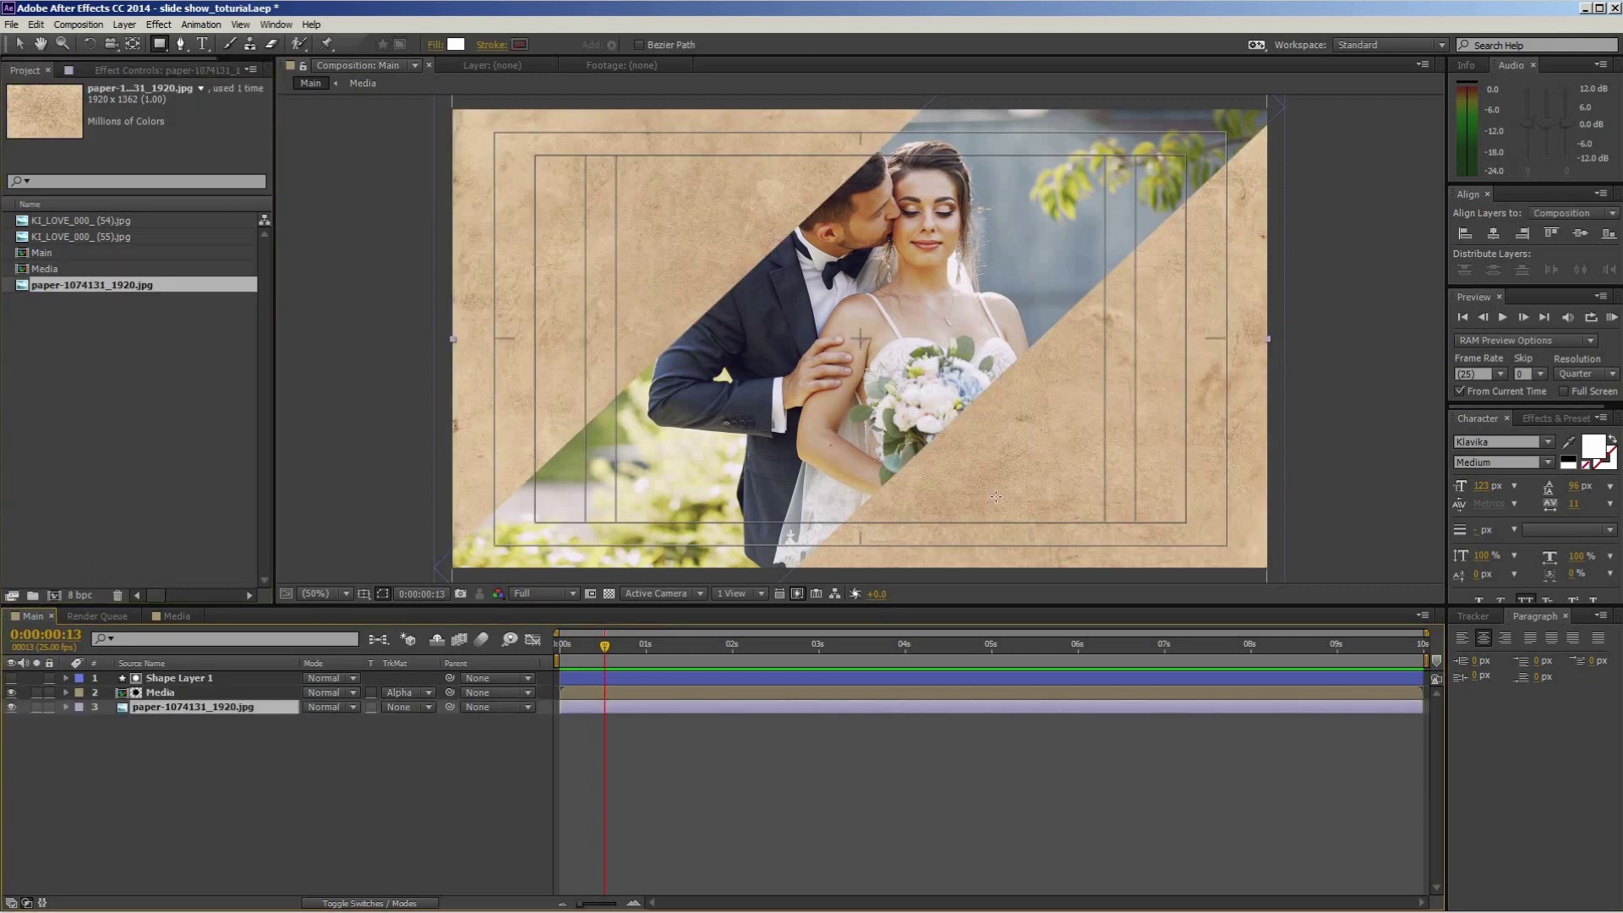
drag(607, 648, 570, 646)
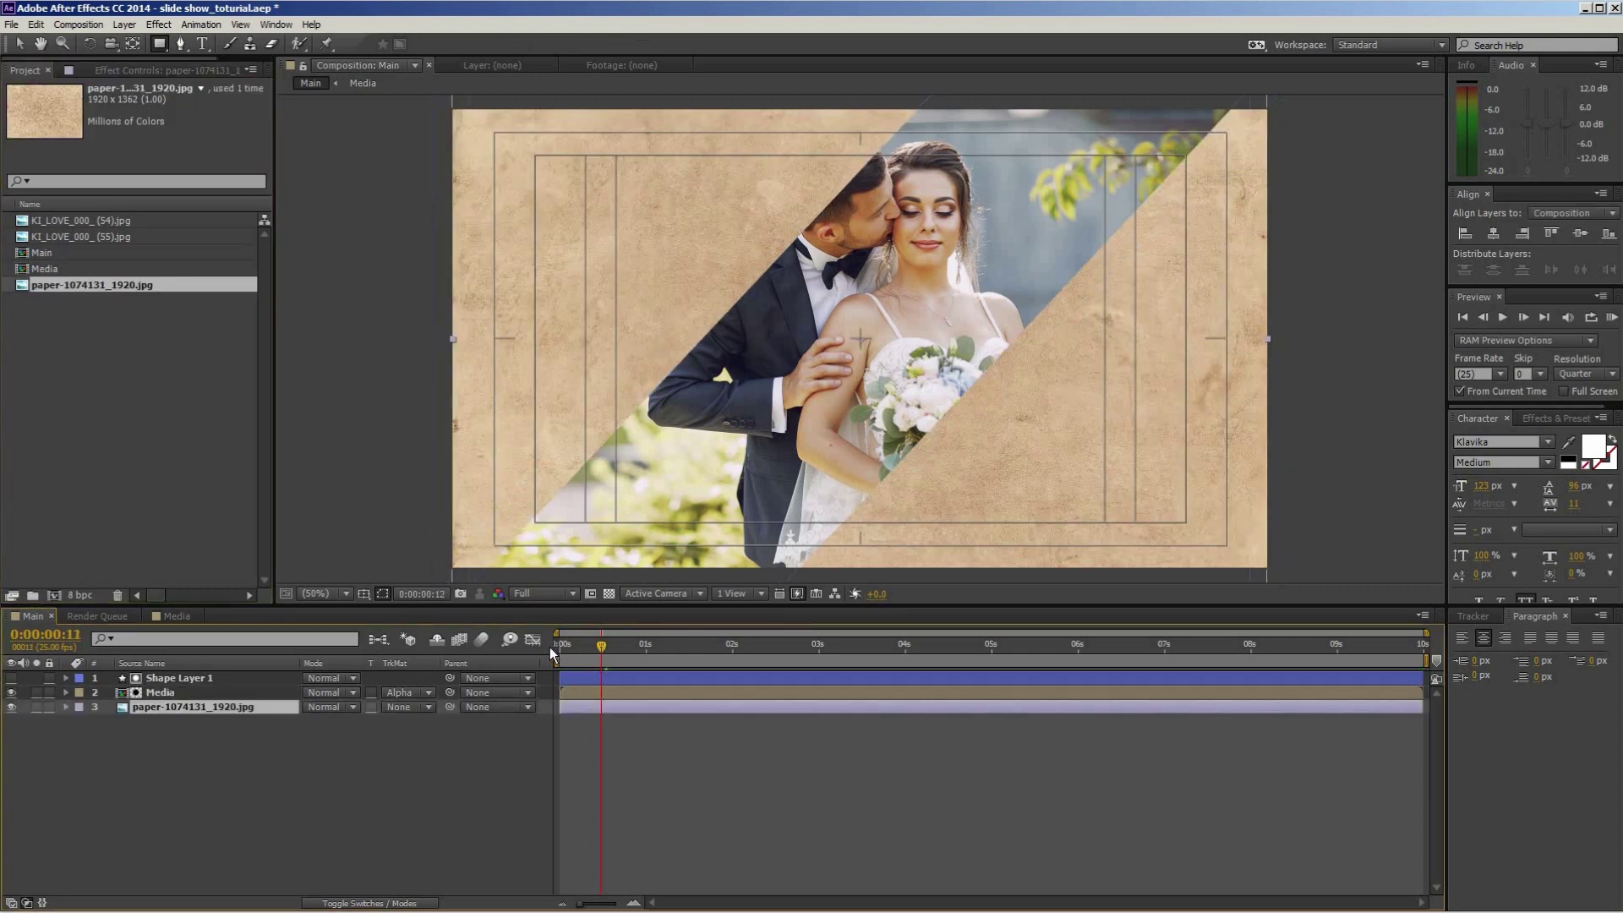
click(611, 647)
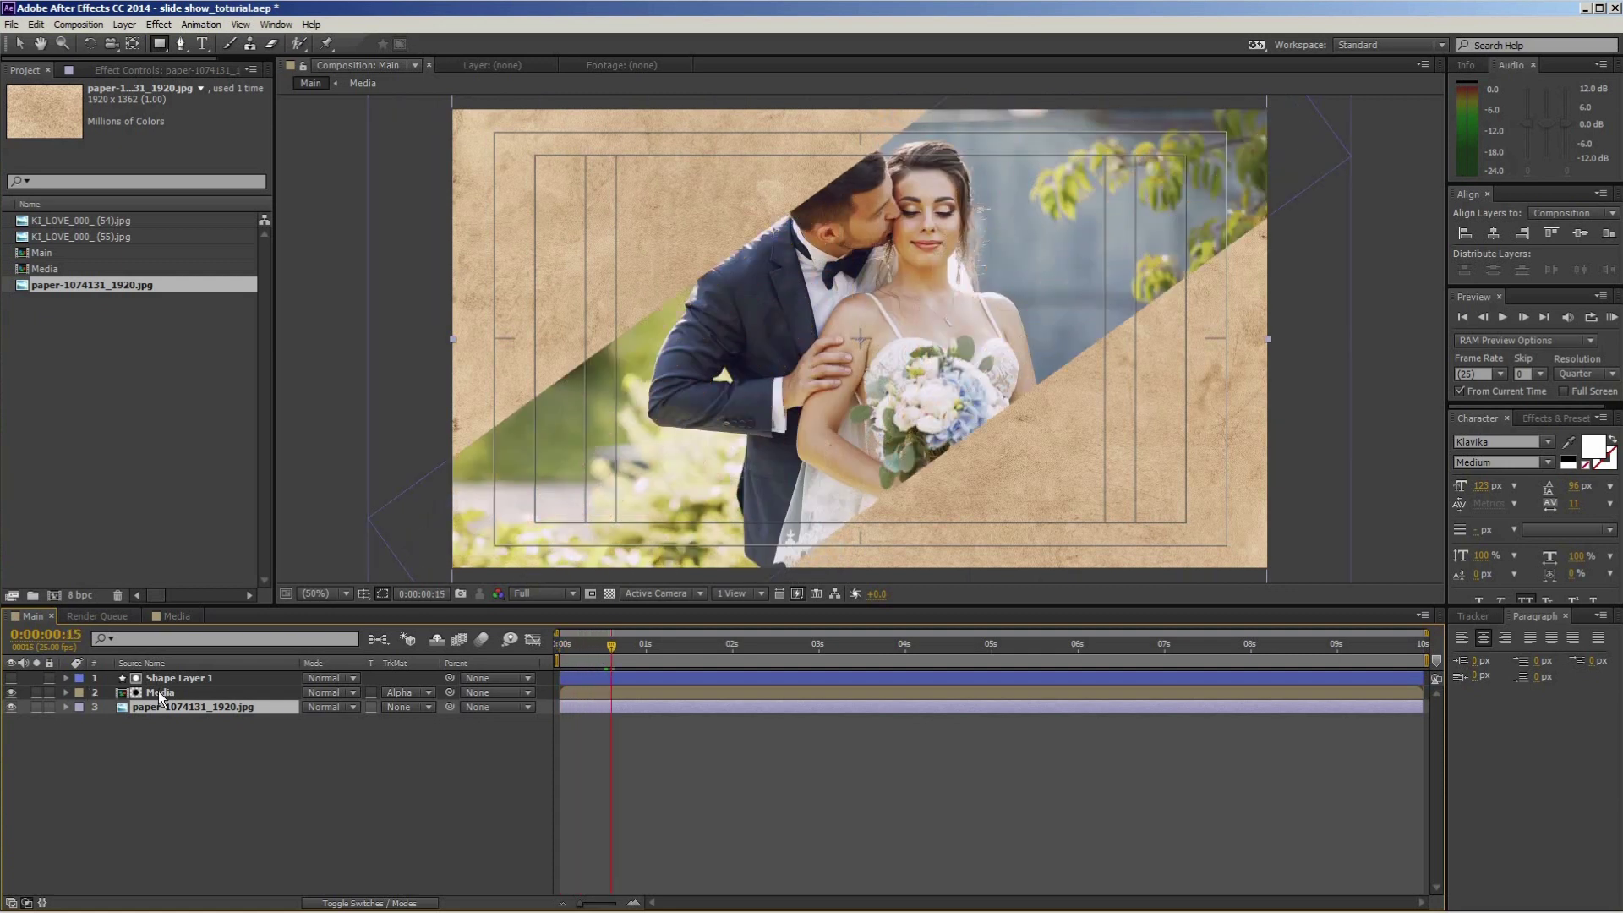
Give the Media layer a Drop Shadow style with 100% opacity and size 63.
click(162, 695)
right_click(162, 695)
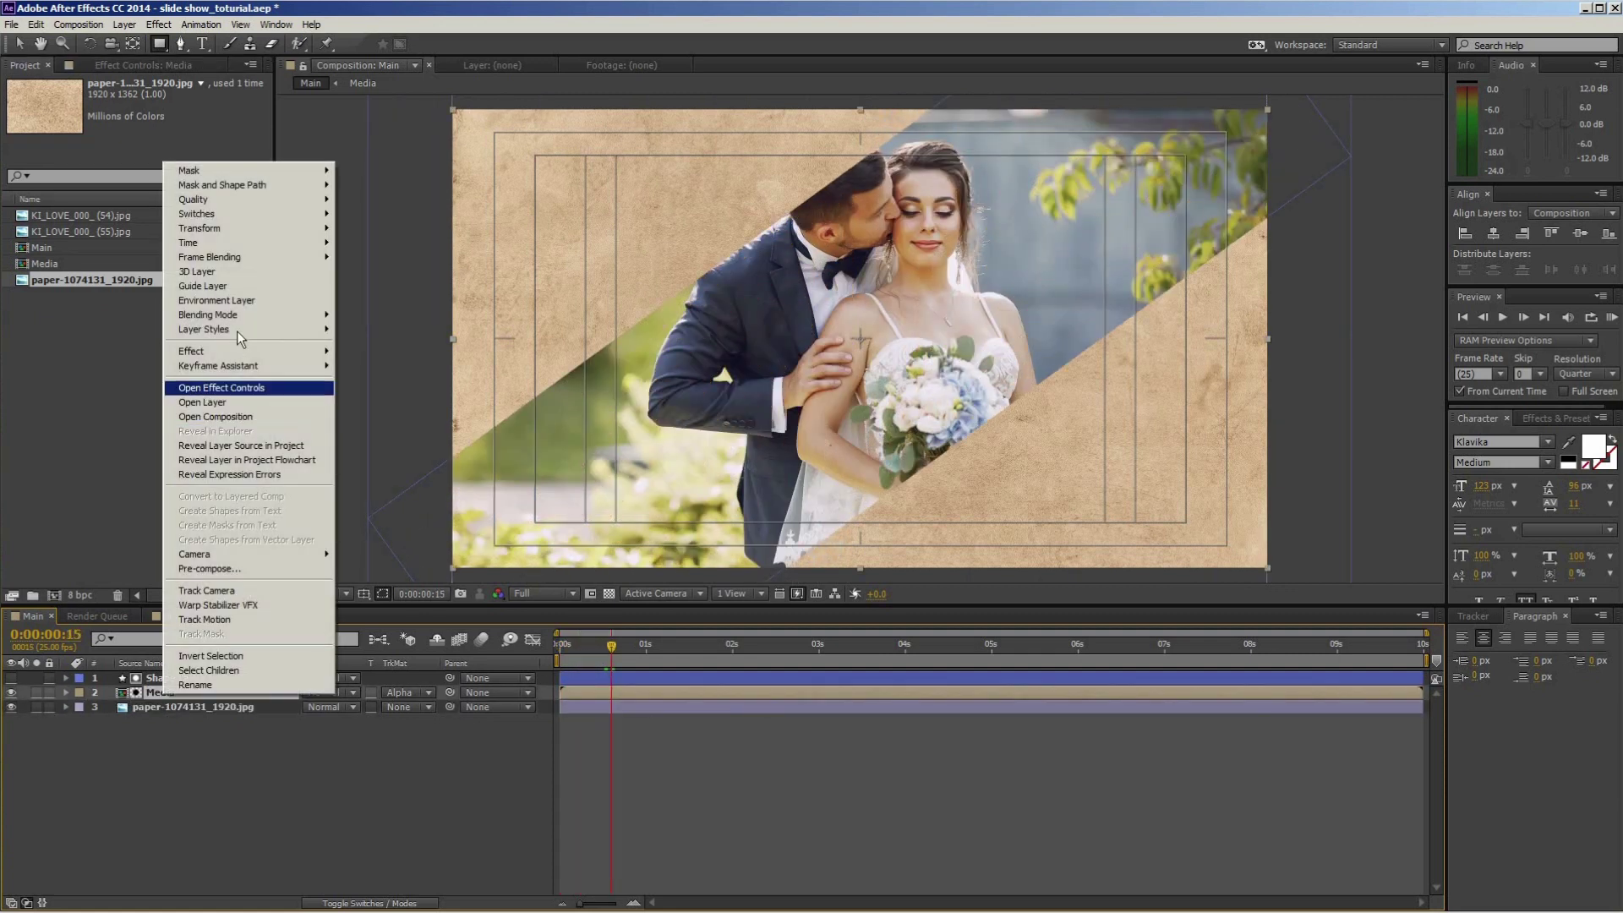
mouse_move(253, 329)
click(375, 381)
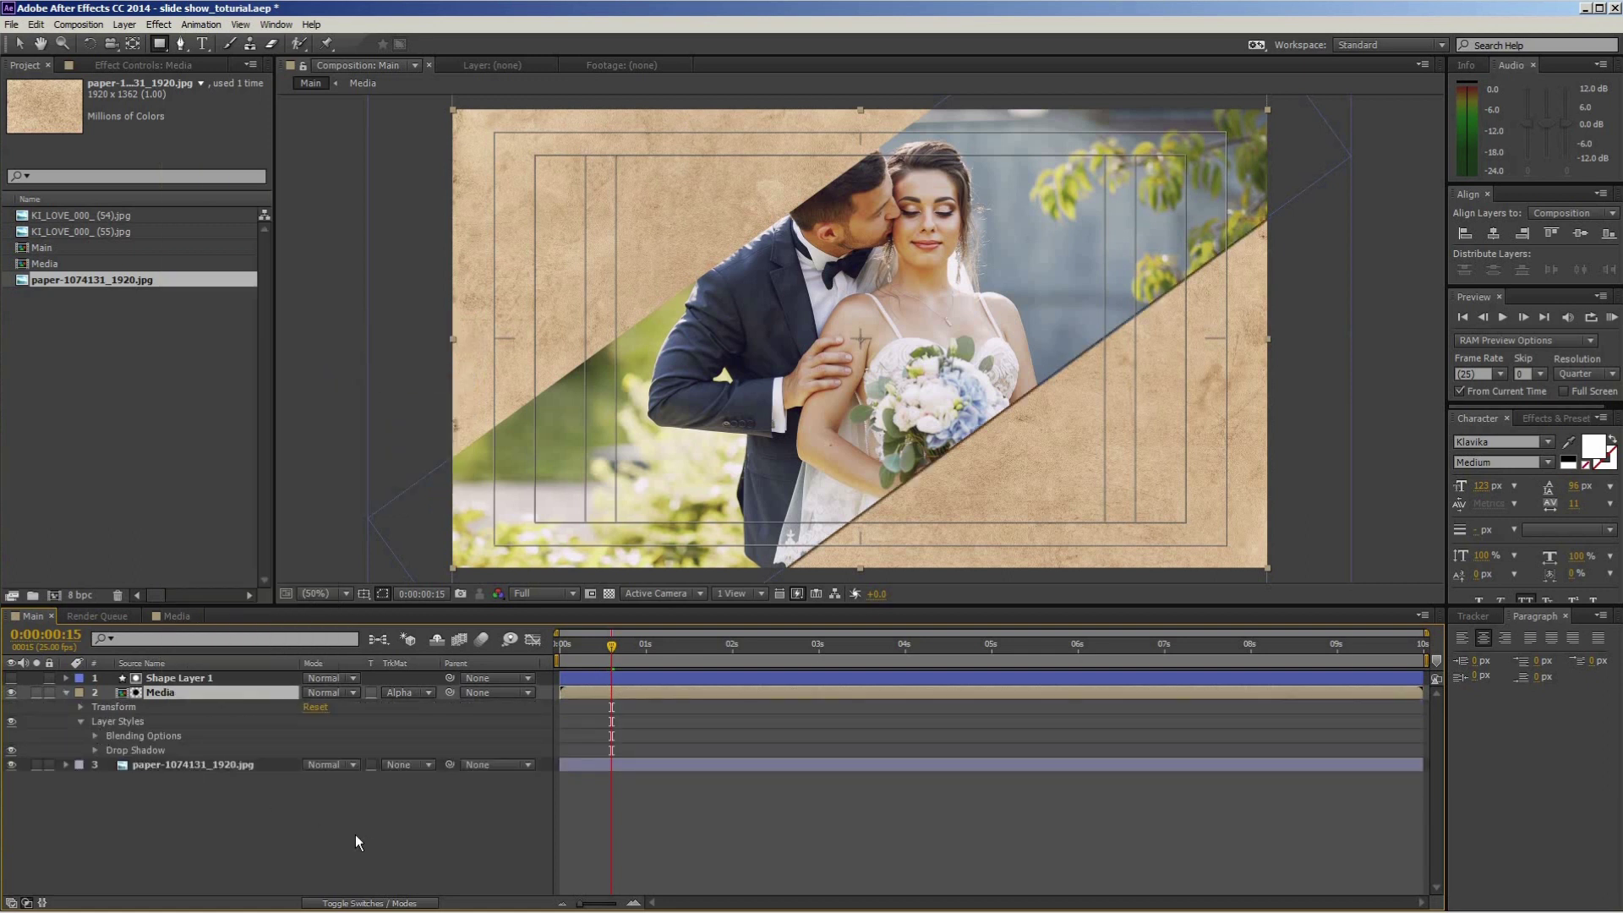
click(95, 750)
click(153, 830)
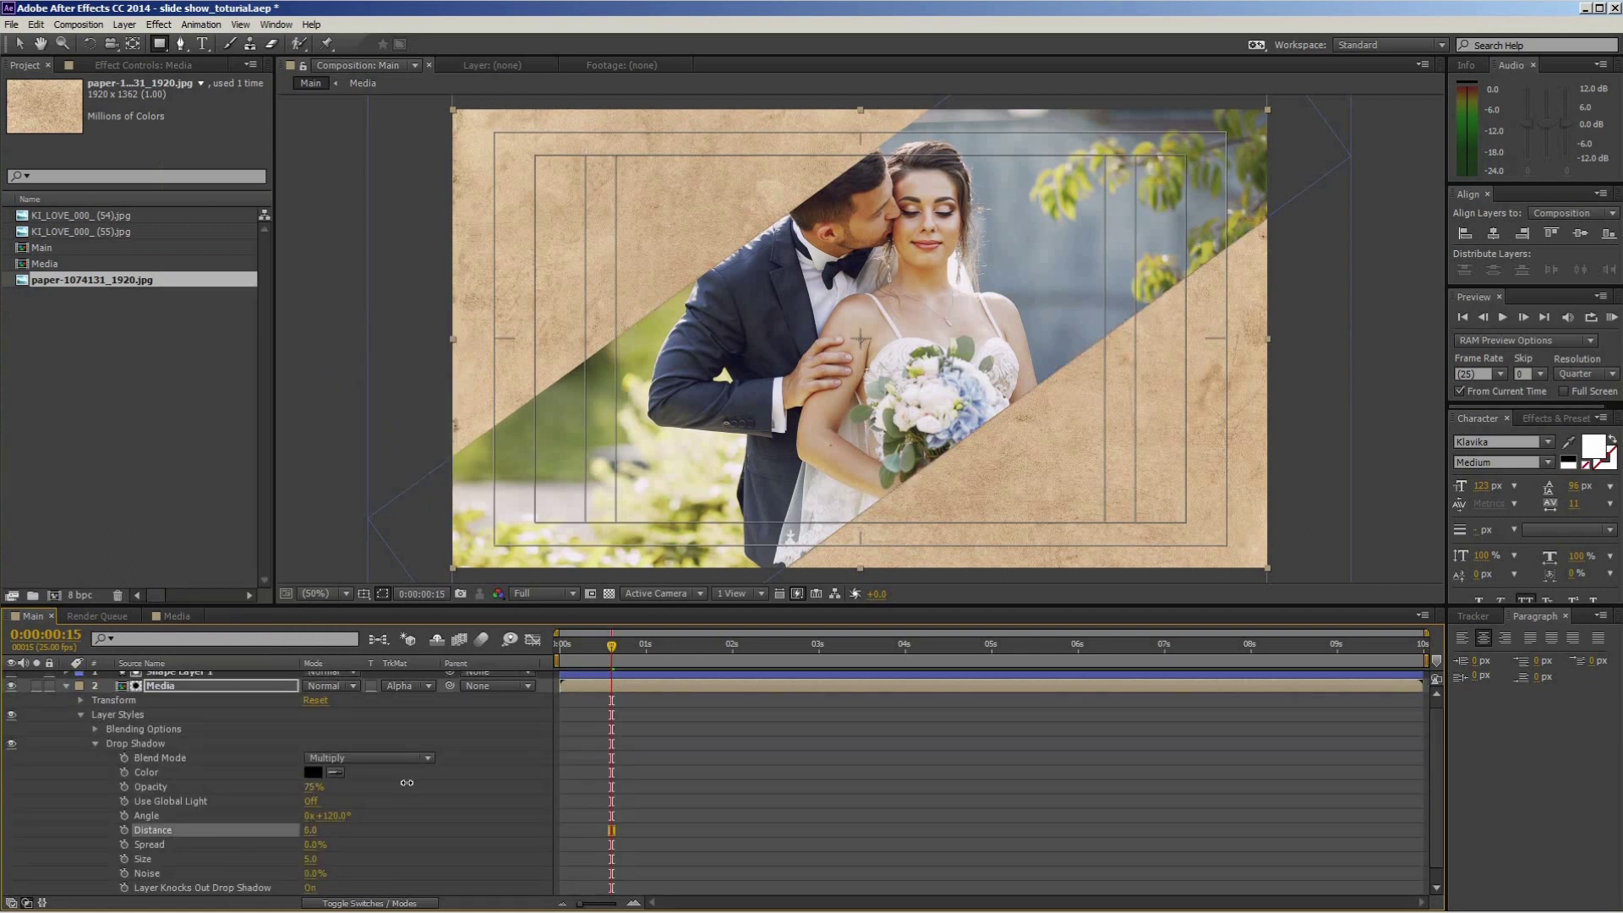
drag(407, 783, 448, 778)
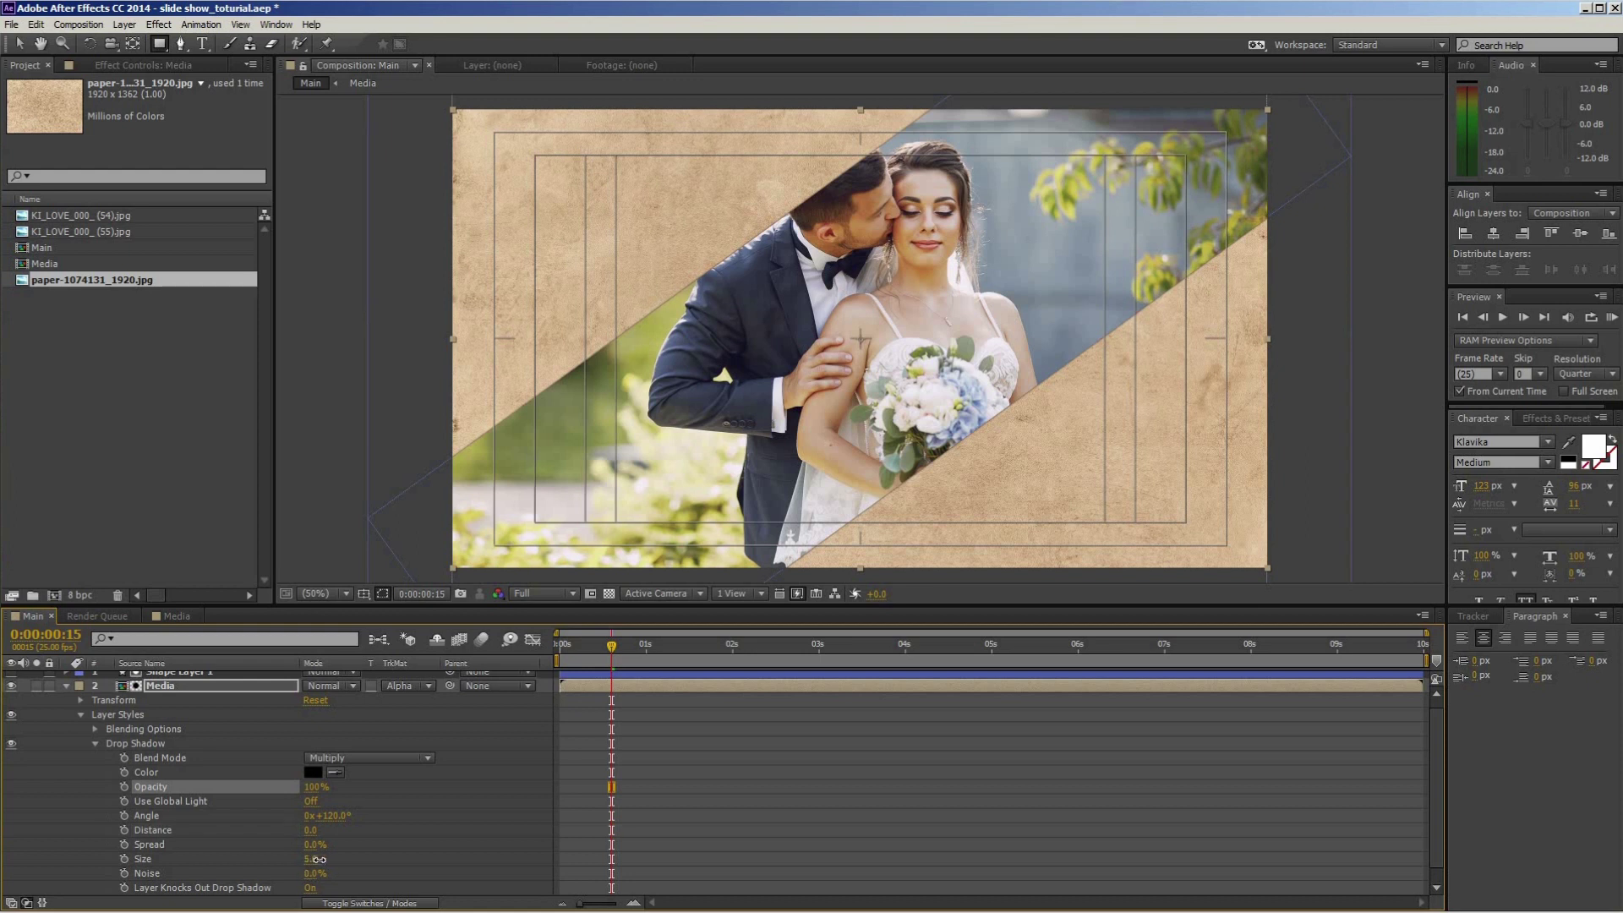
drag(319, 859, 355, 859)
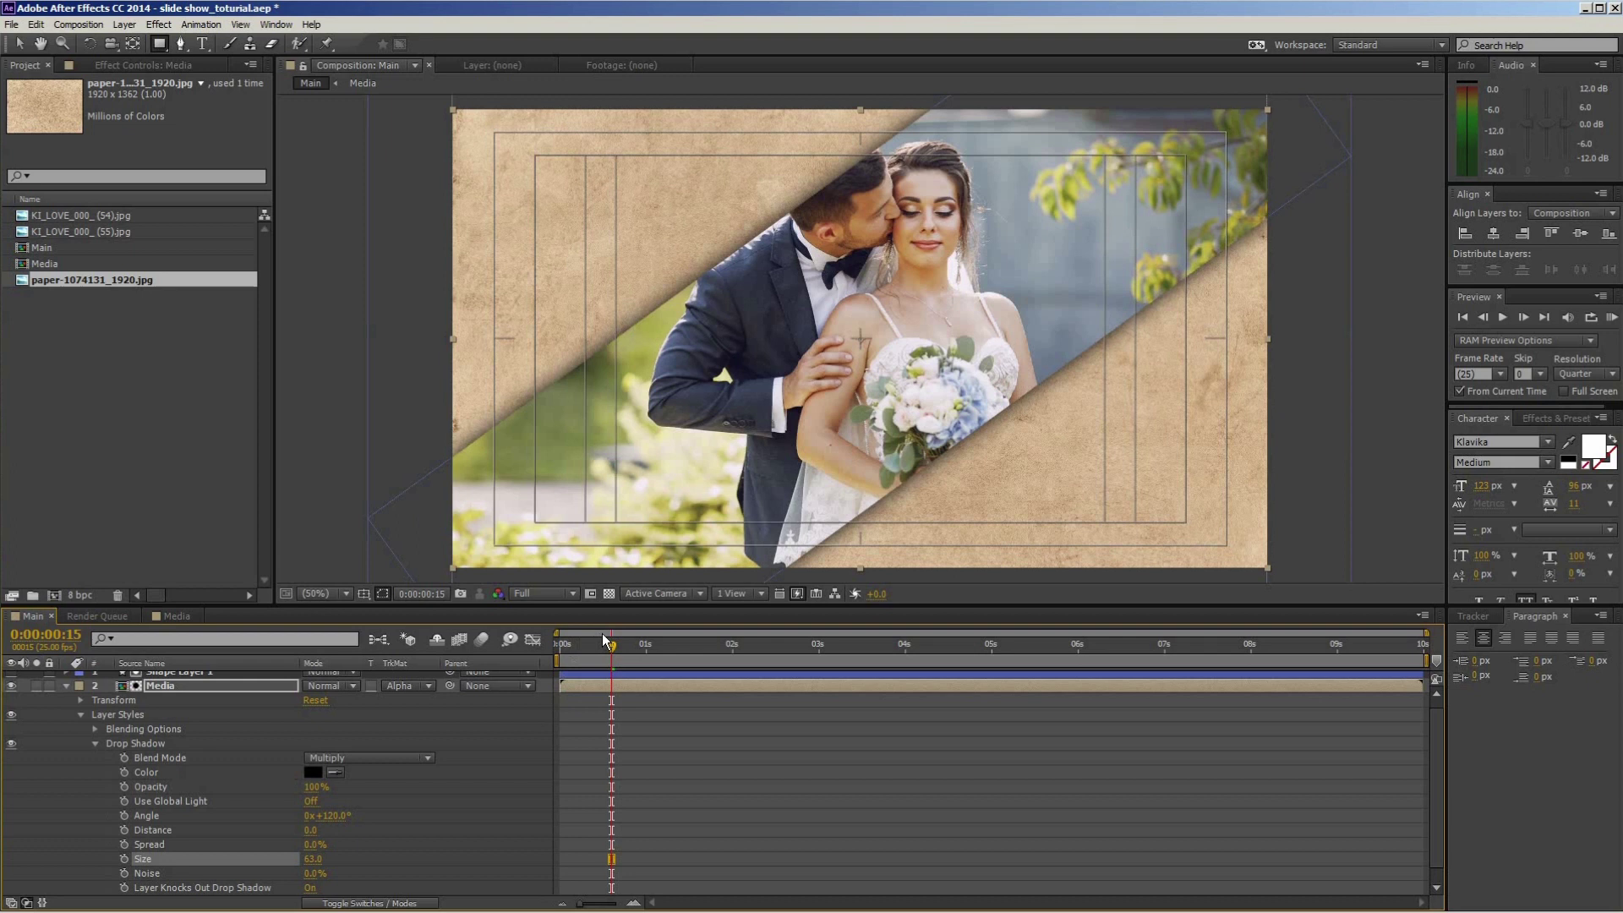
mouse_move(576, 646)
mouse_down()
mouse_move(627, 648)
mouse_move(534, 646)
mouse_up()
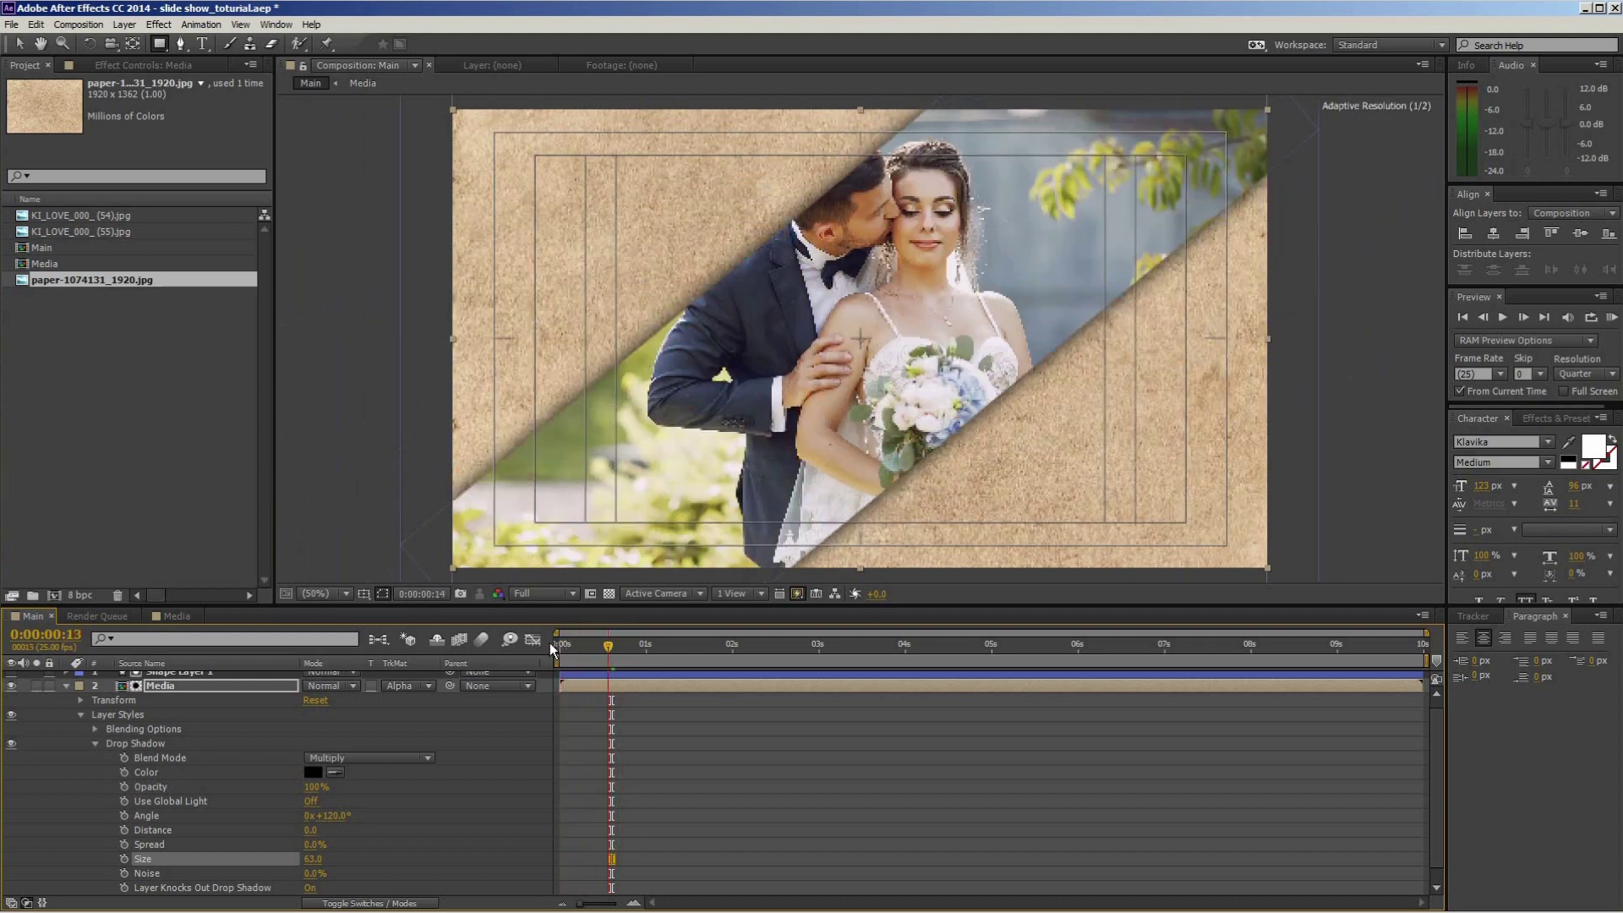
Search Effects & Presets for "fast" and apply Fast Blur to the Media layer.
click(1502, 317)
click(1556, 418)
text(fast)
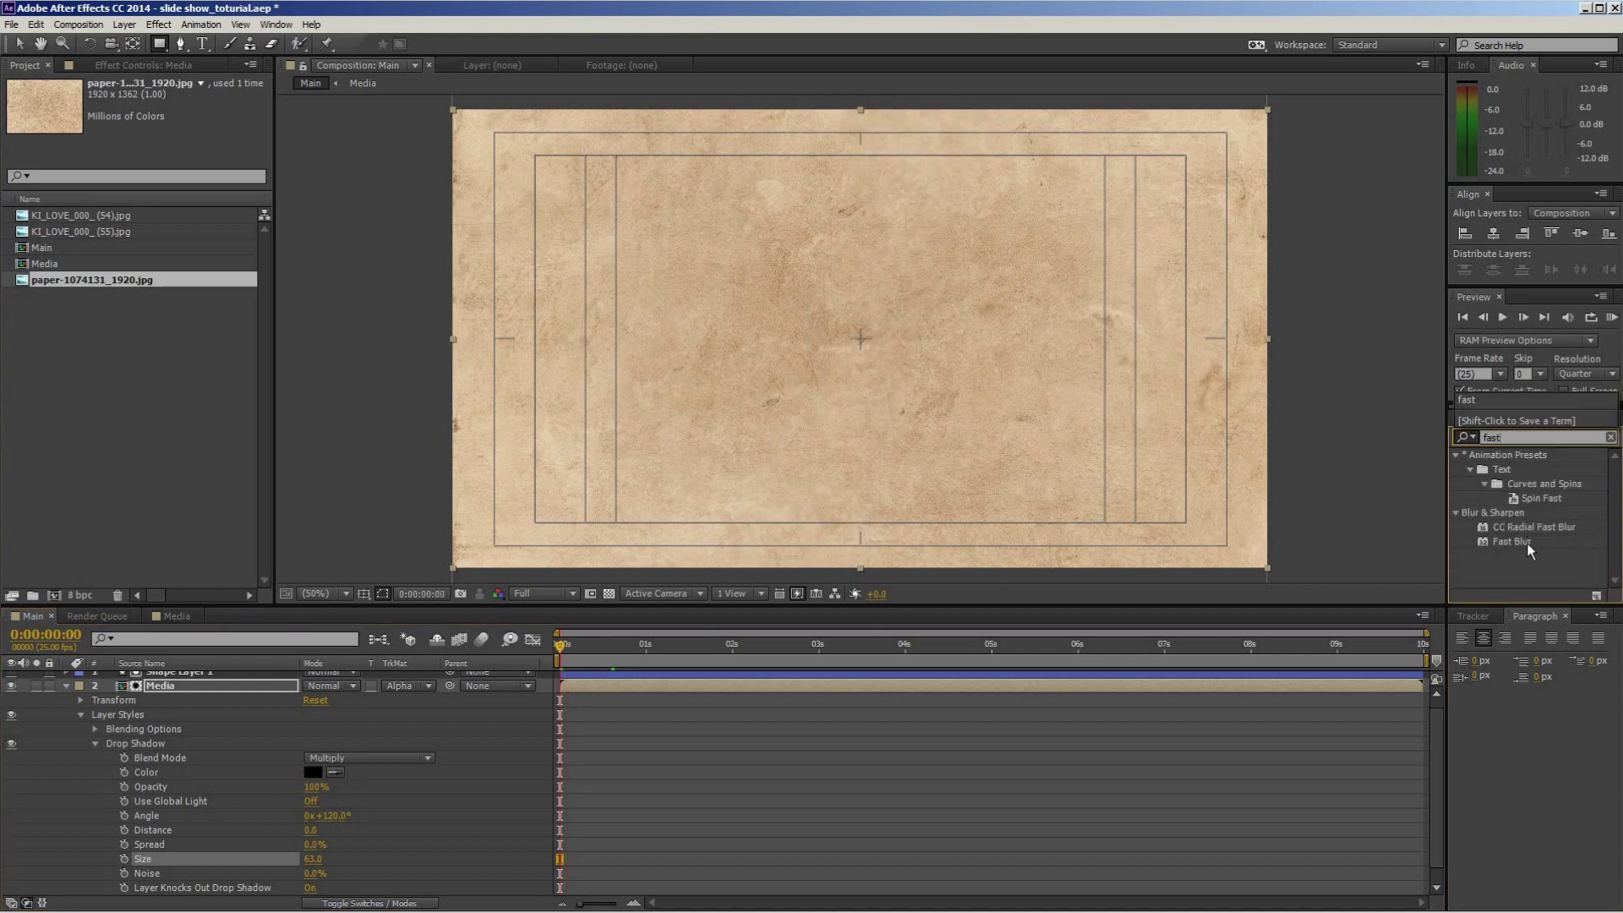
click(1527, 545)
drag(1512, 541, 598, 688)
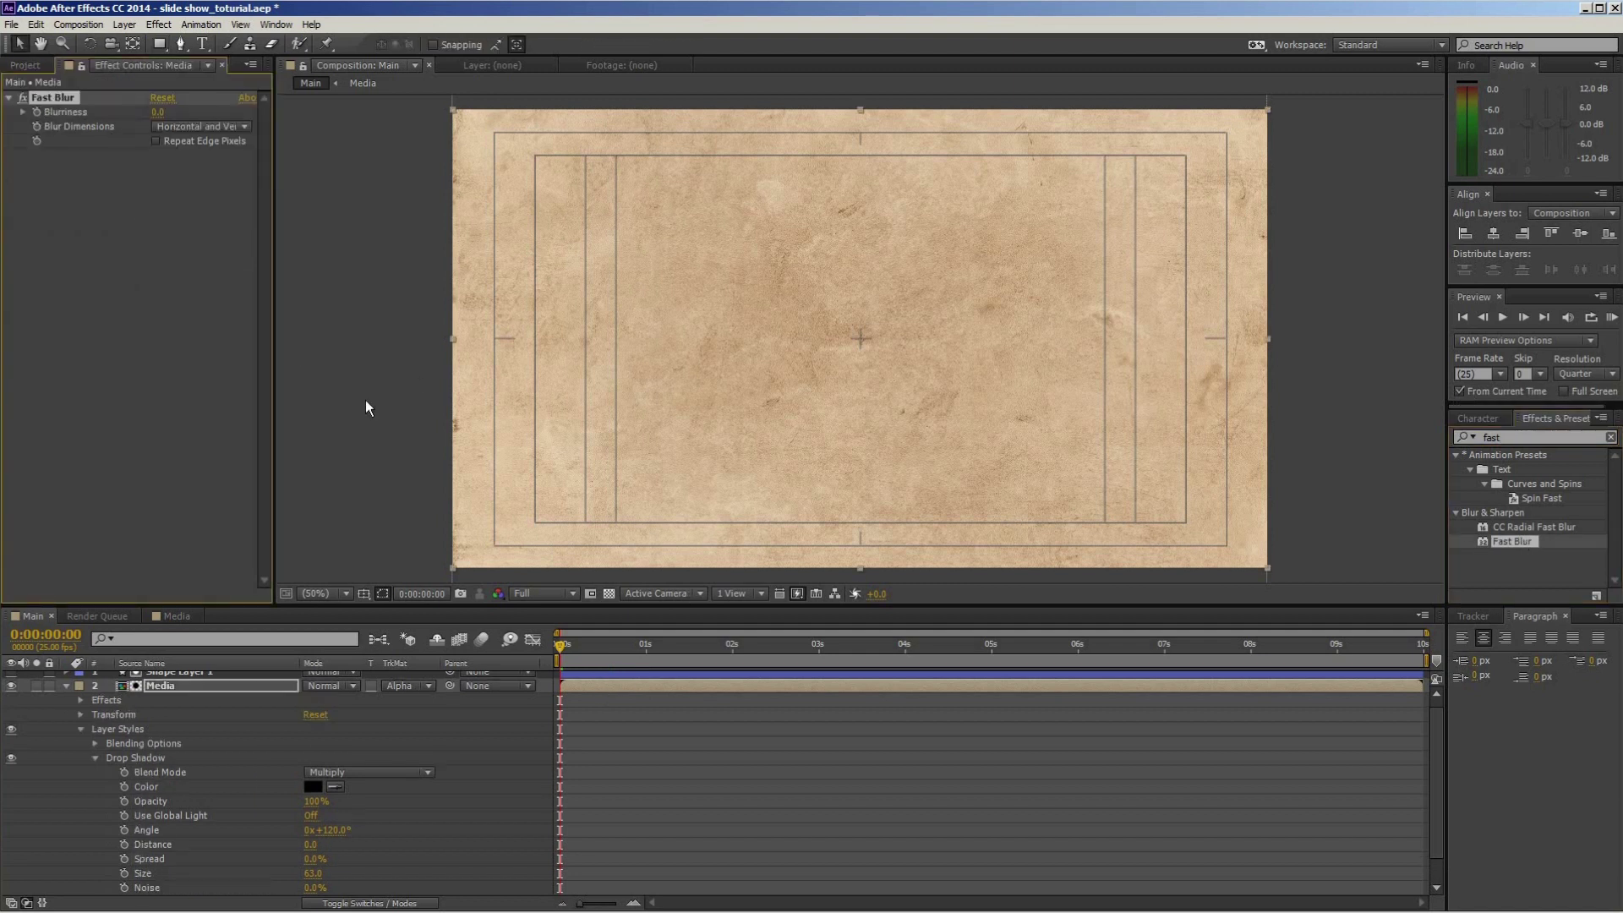
Set Fast Blur blurriness to 20 at 1 s with Repeat Edge Pixels on, and preview it.
click(646, 648)
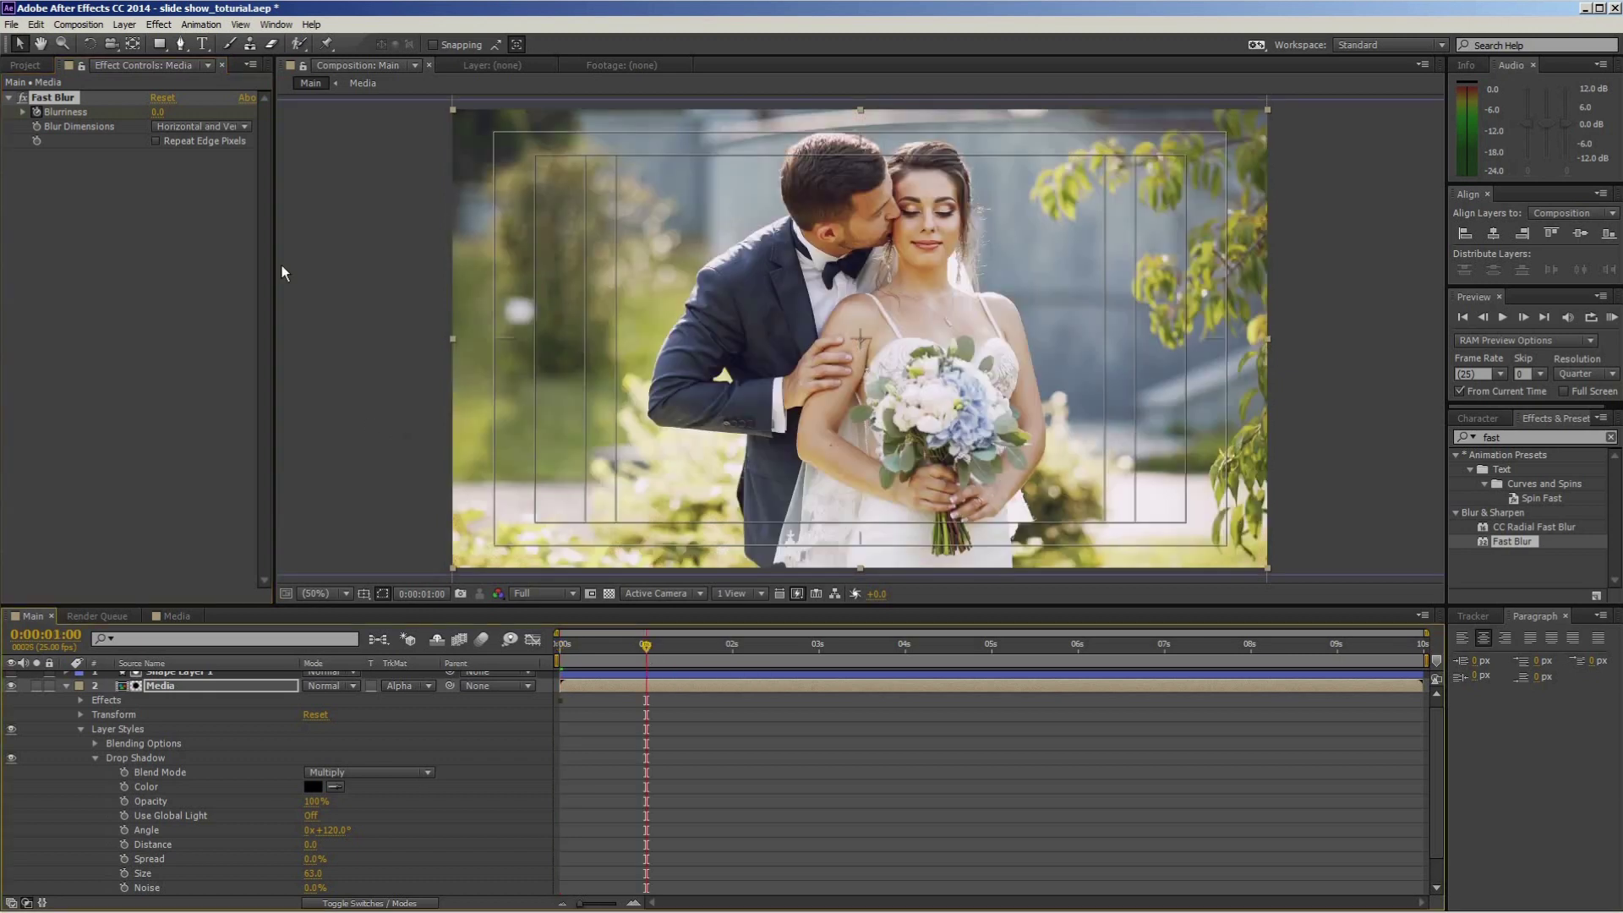
click(159, 113)
text(20)
key(Return)
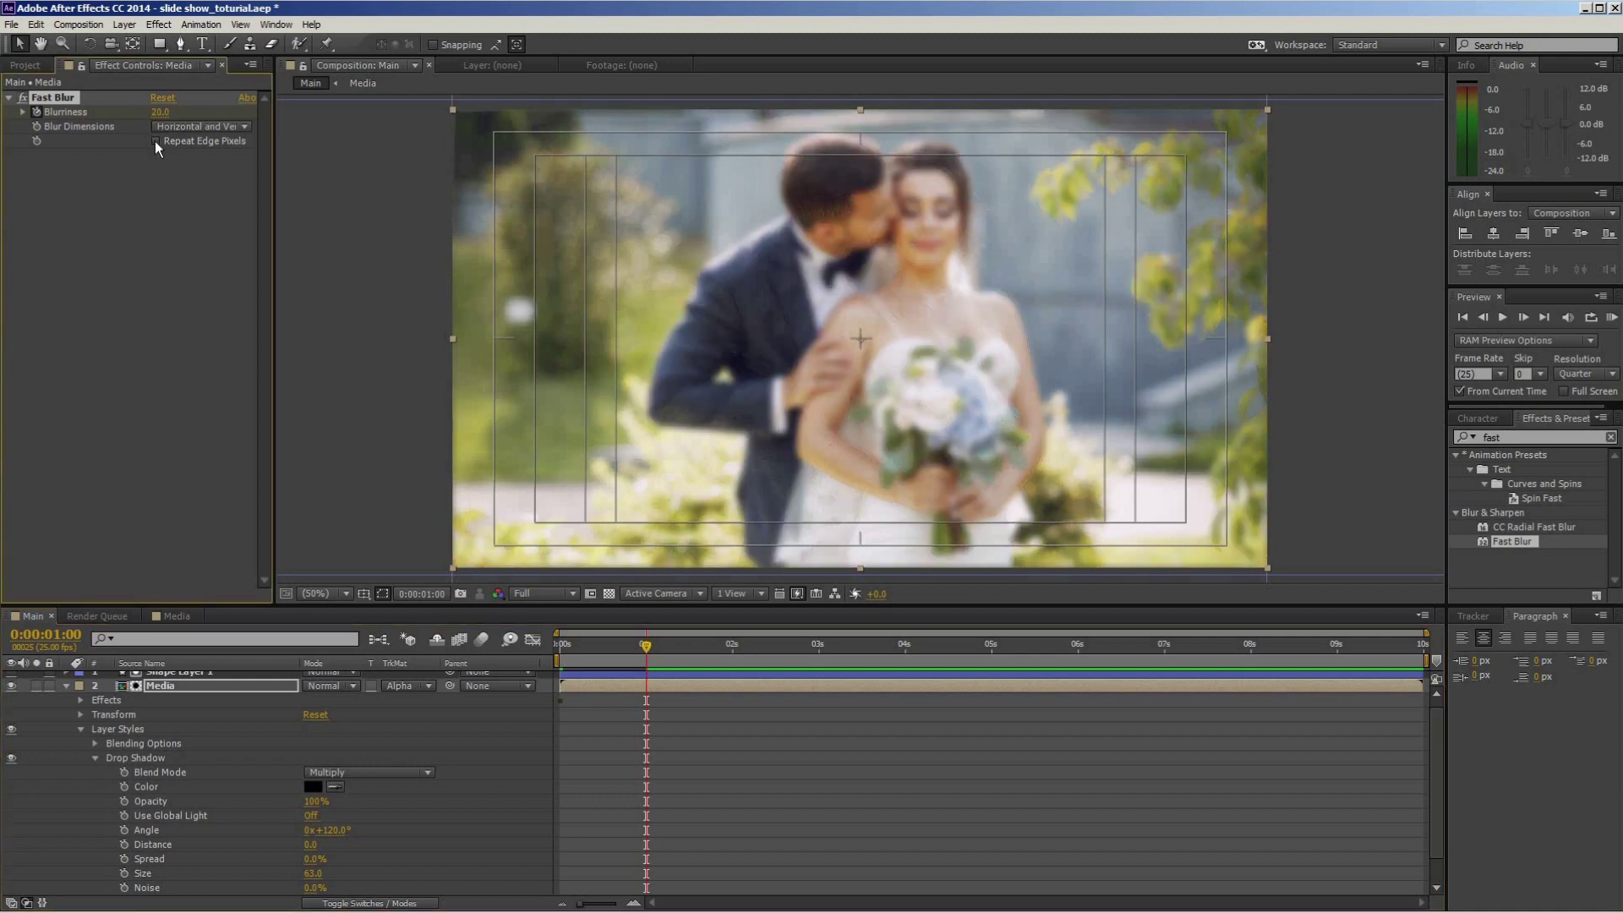
click(156, 142)
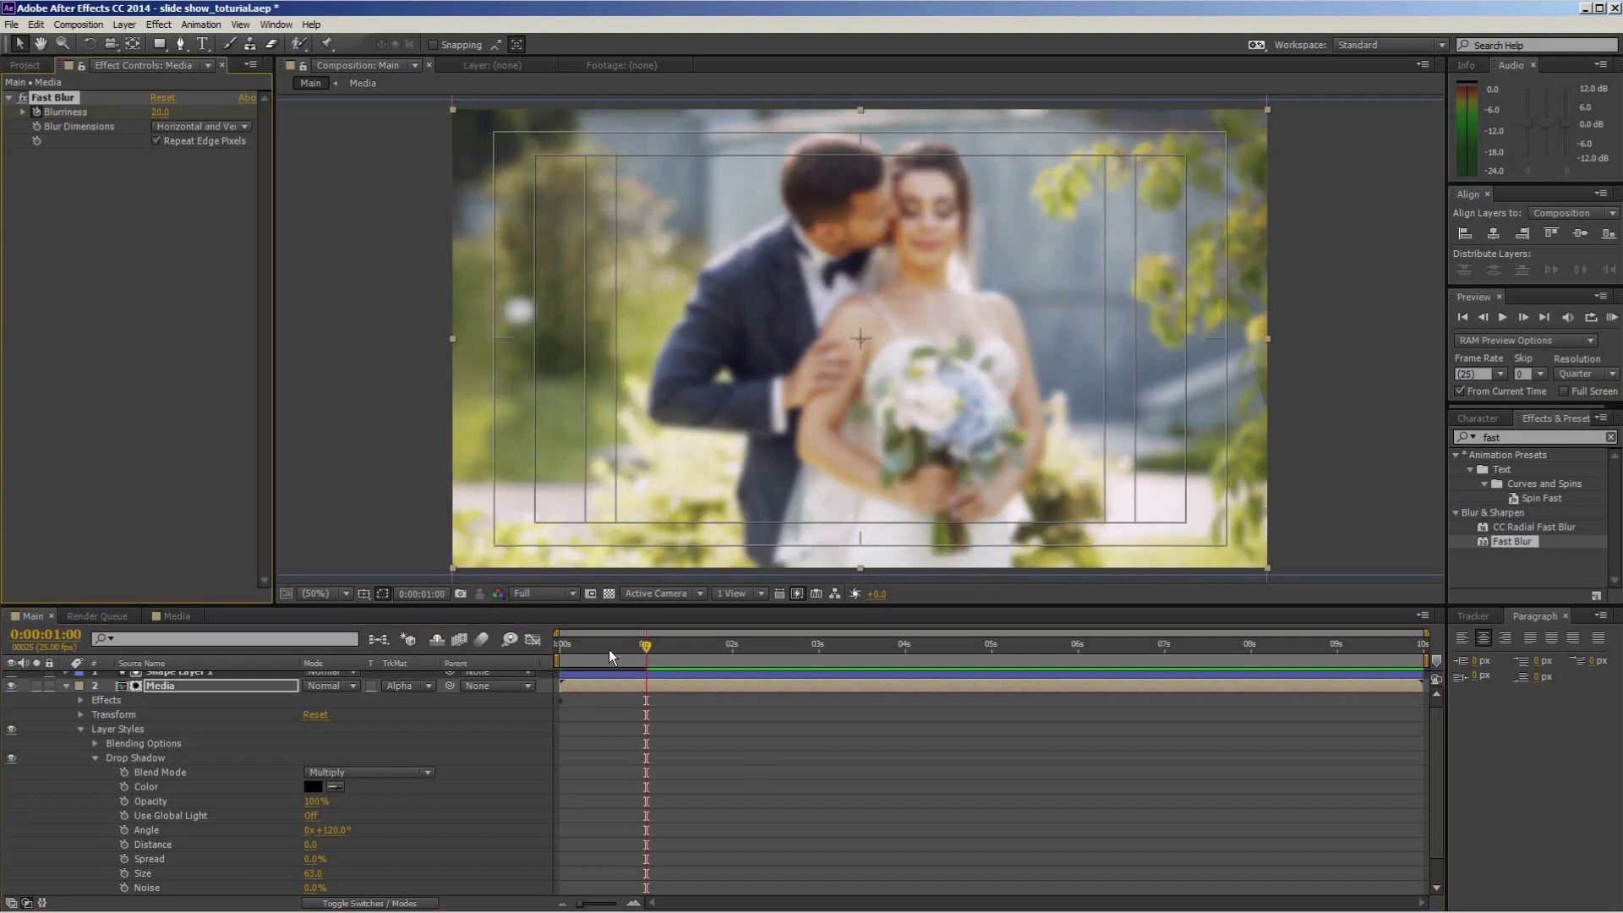
key(Home)
key(space)
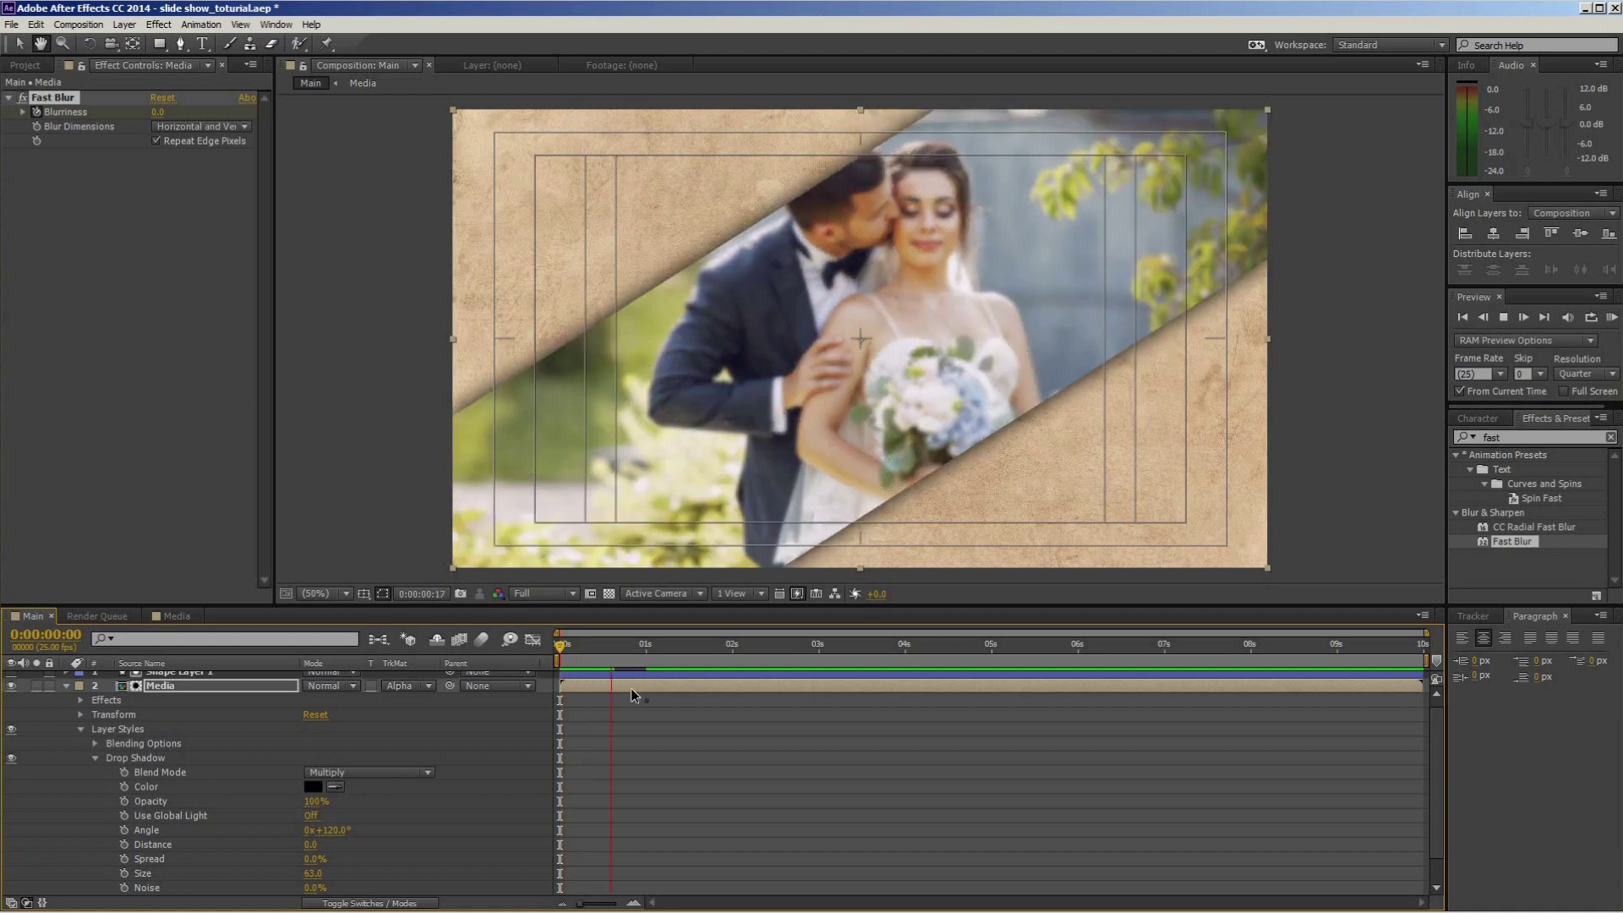
key(space)
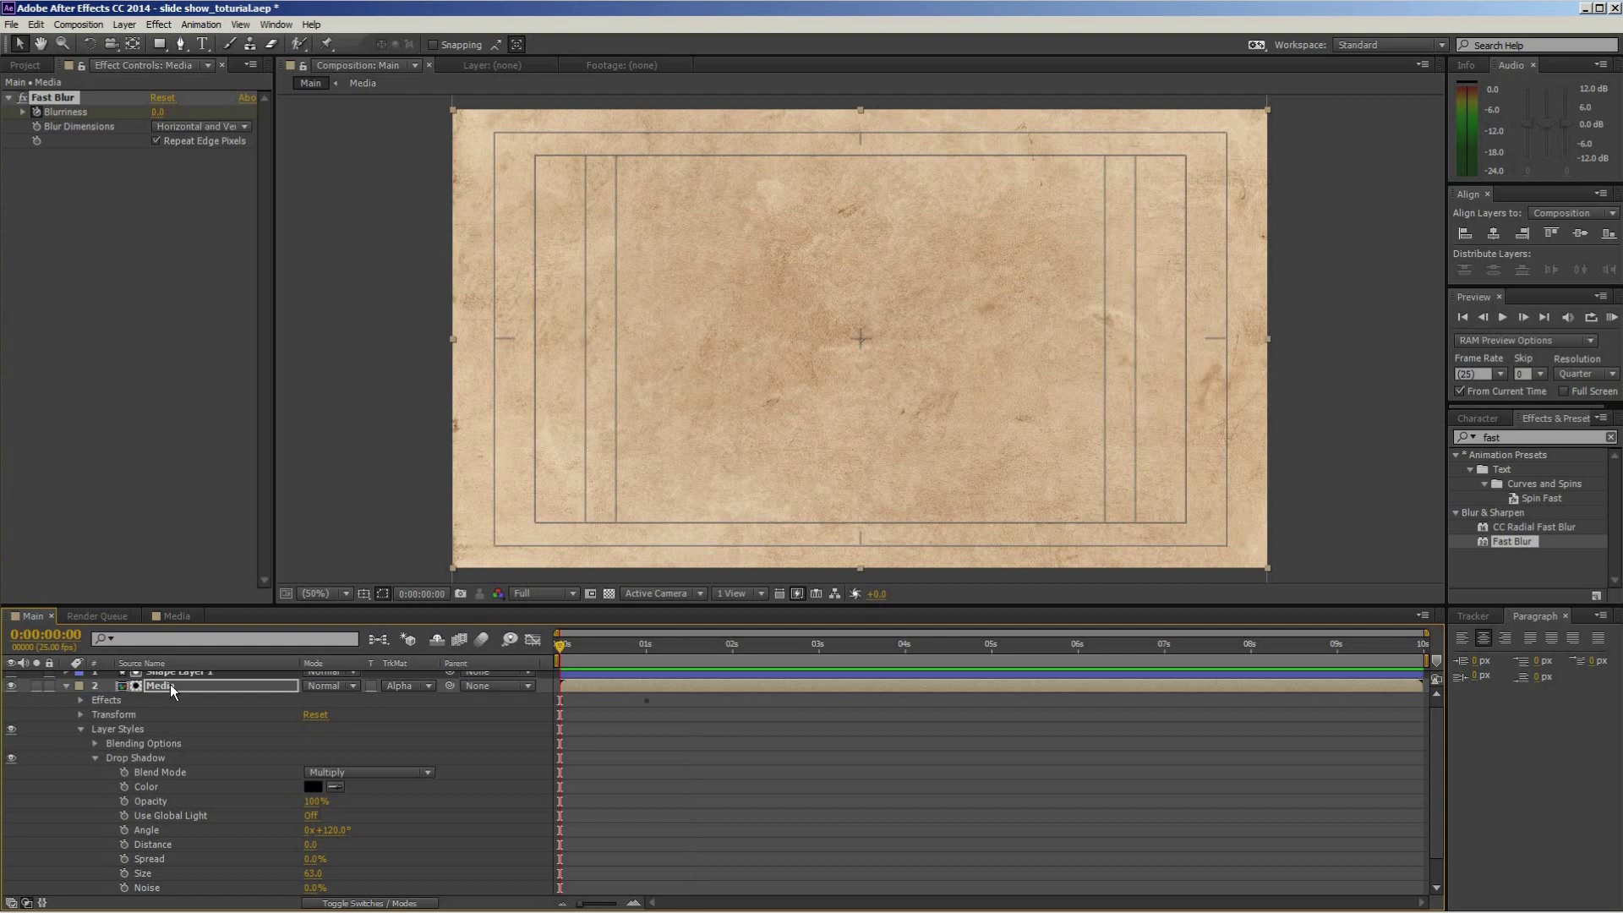
key(Return)
Keyframe the Media layer's Scale from 100% at 0s to 110% at the composition end.
key(s)
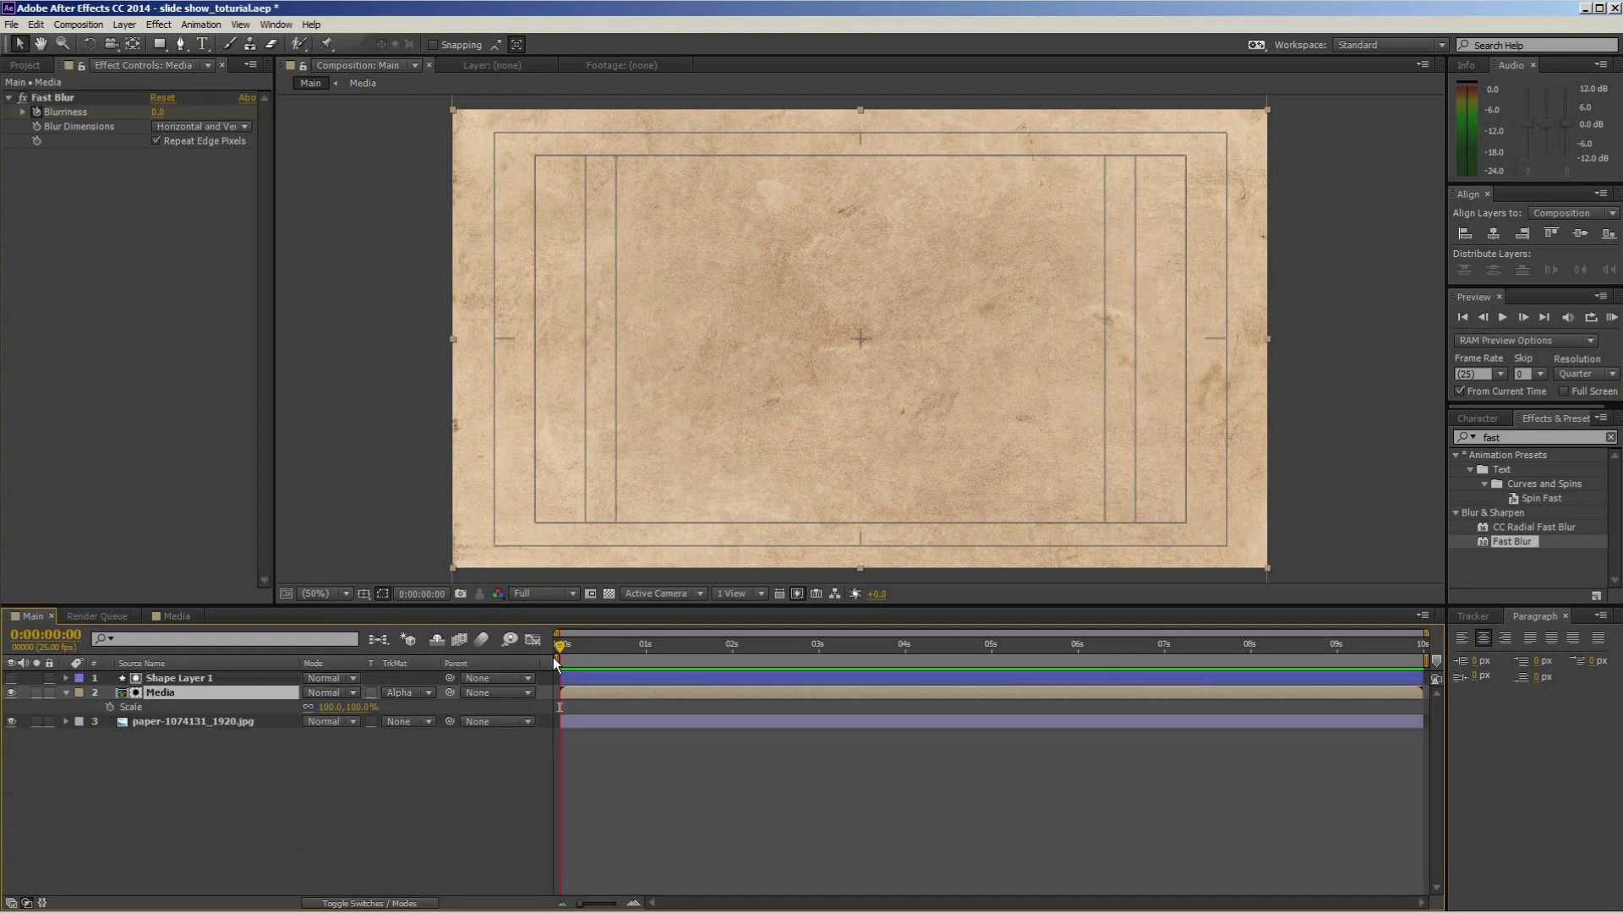
key(alt+shift+s)
key(End)
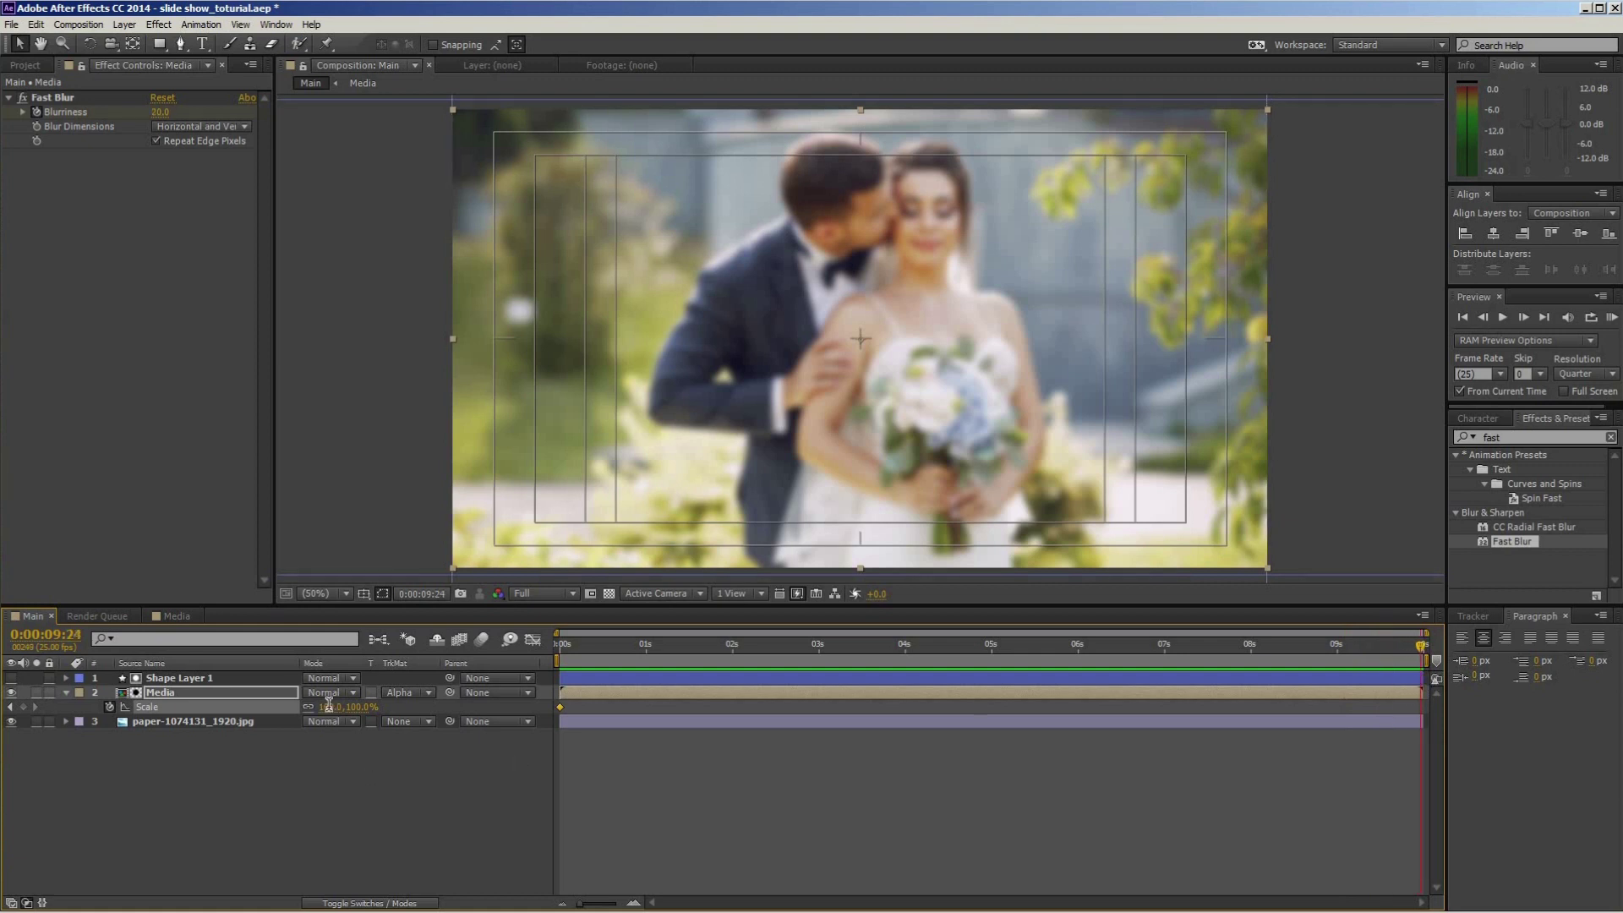
click(330, 707)
text(110)
key(Return)
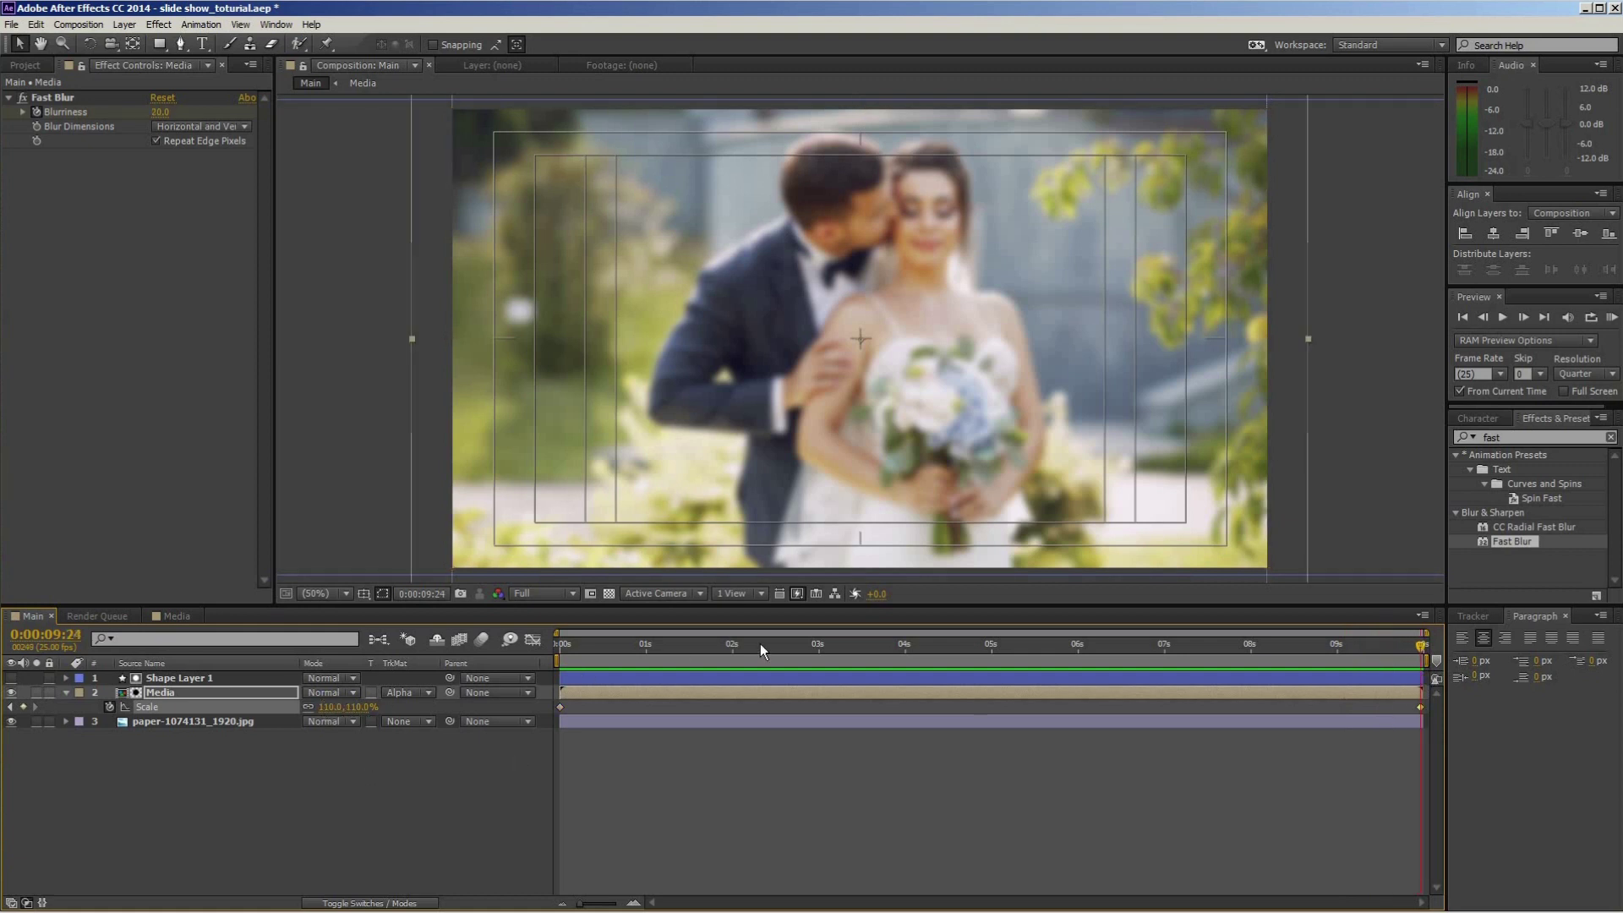
Preview the blurred photo's slow zoom from the start.
click(759, 642)
key(Home)
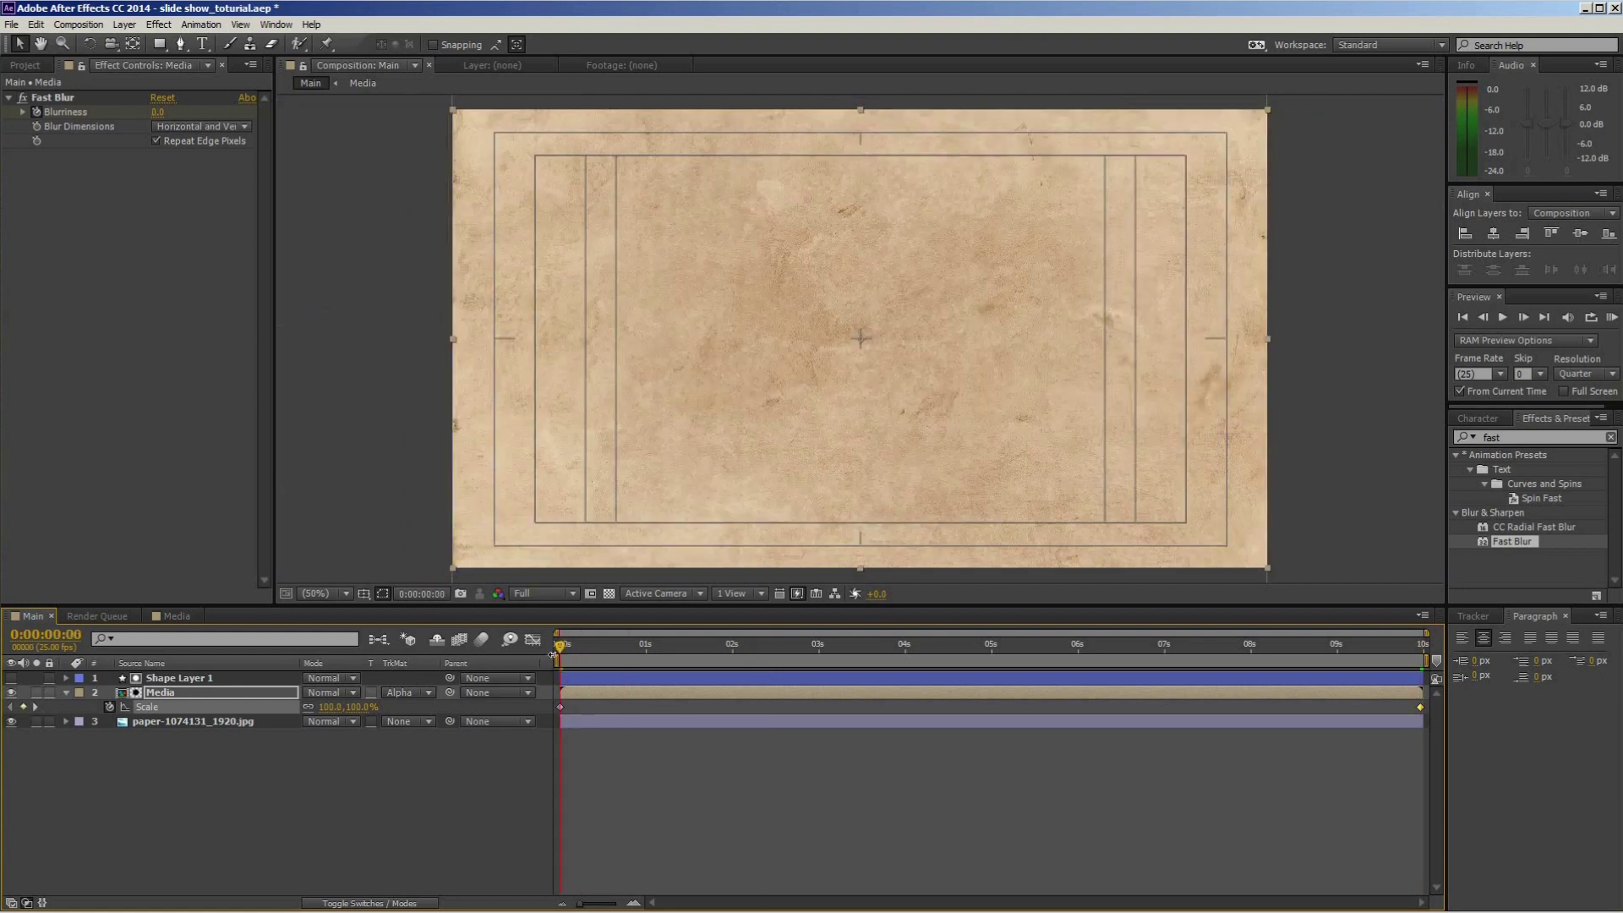
key(space)
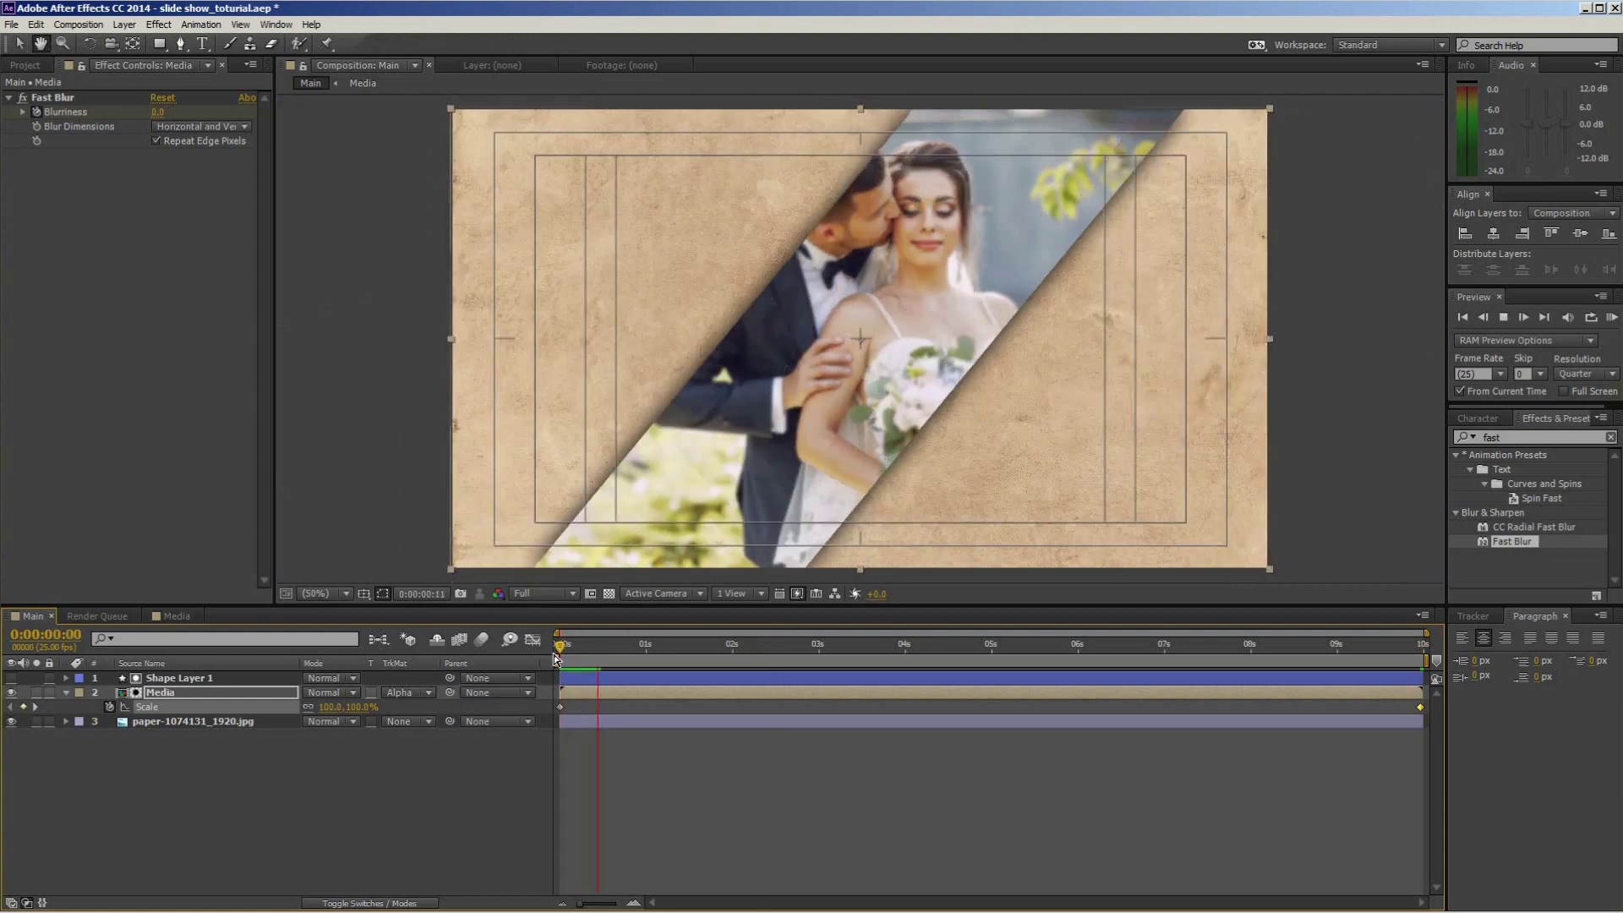
click(590, 675)
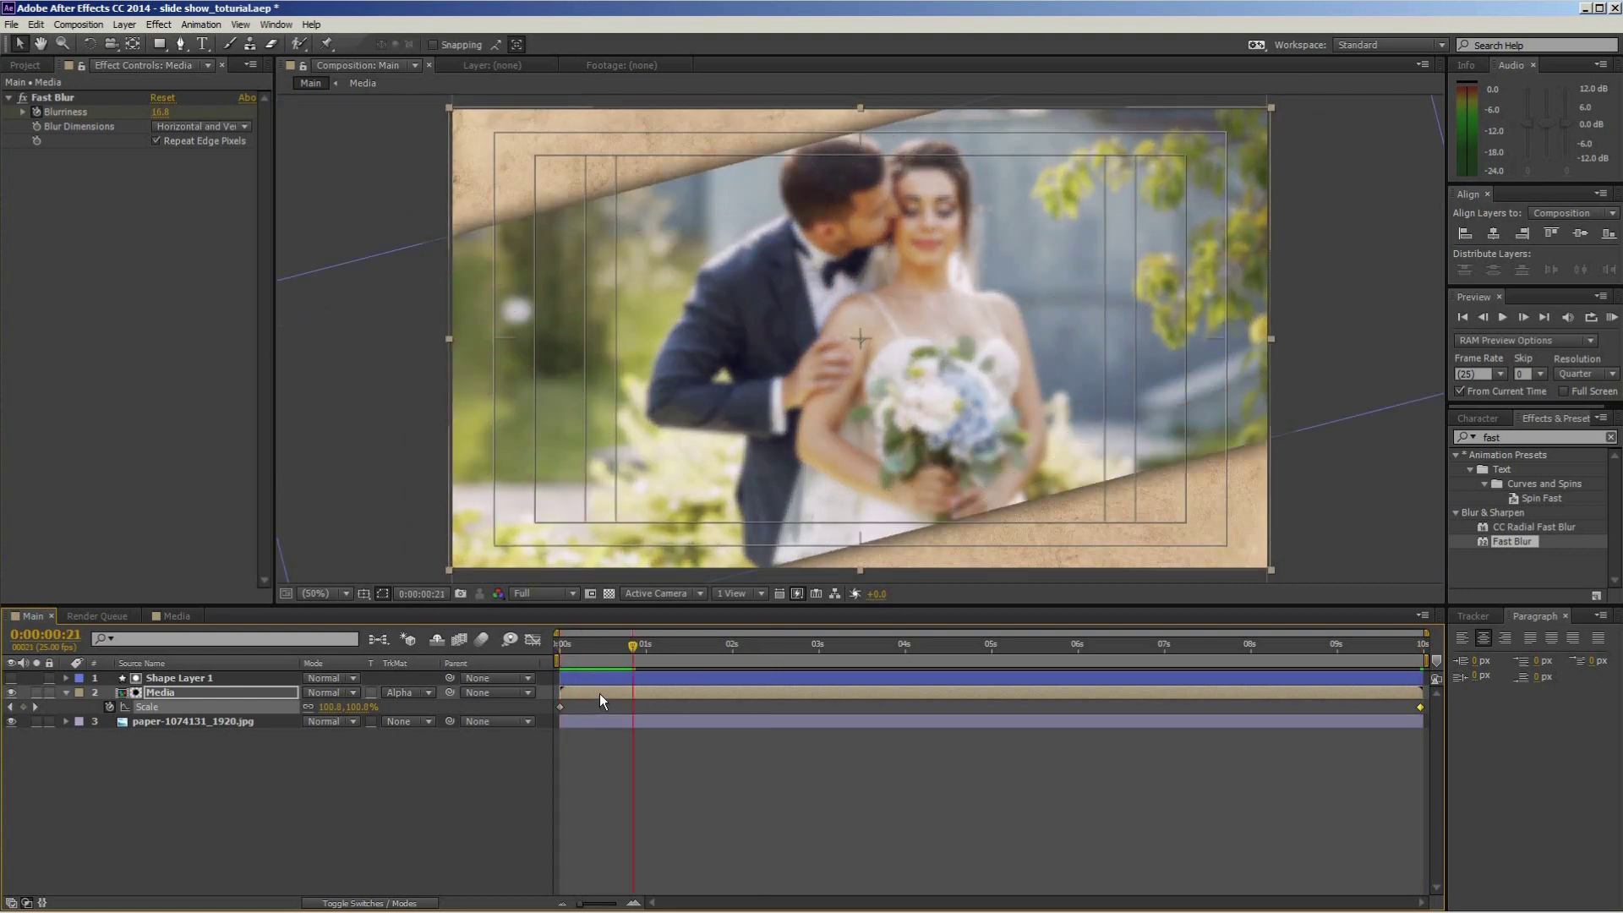
Duplicate the shape matte and photo pair and preview the wipe from the start.
key(ctrl+d)
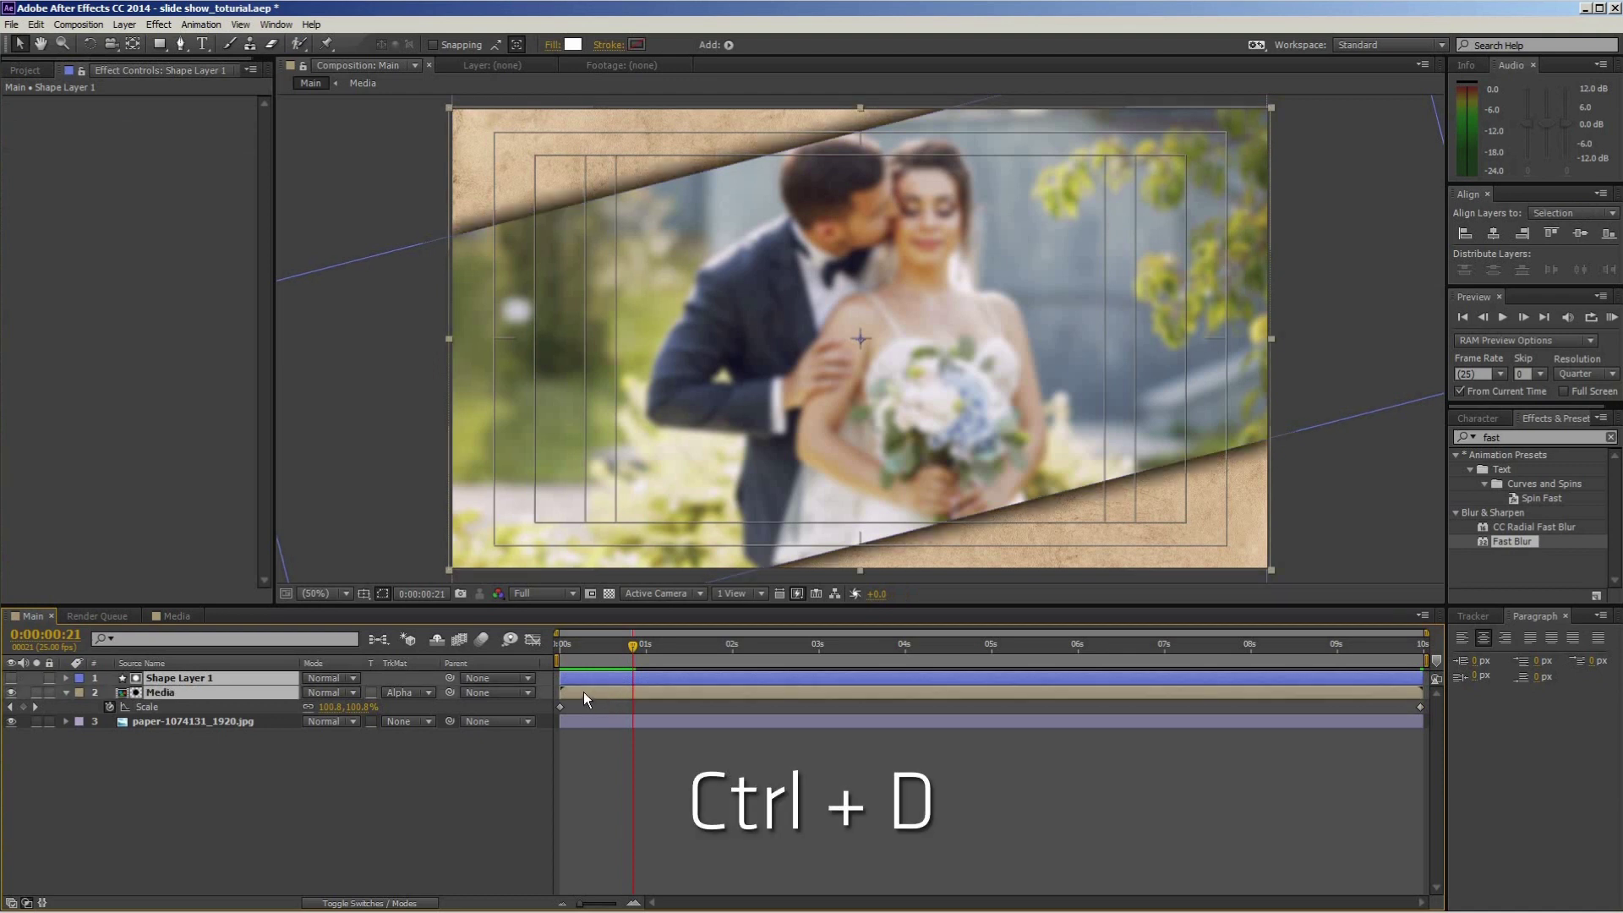
key(shift+Page_Up)
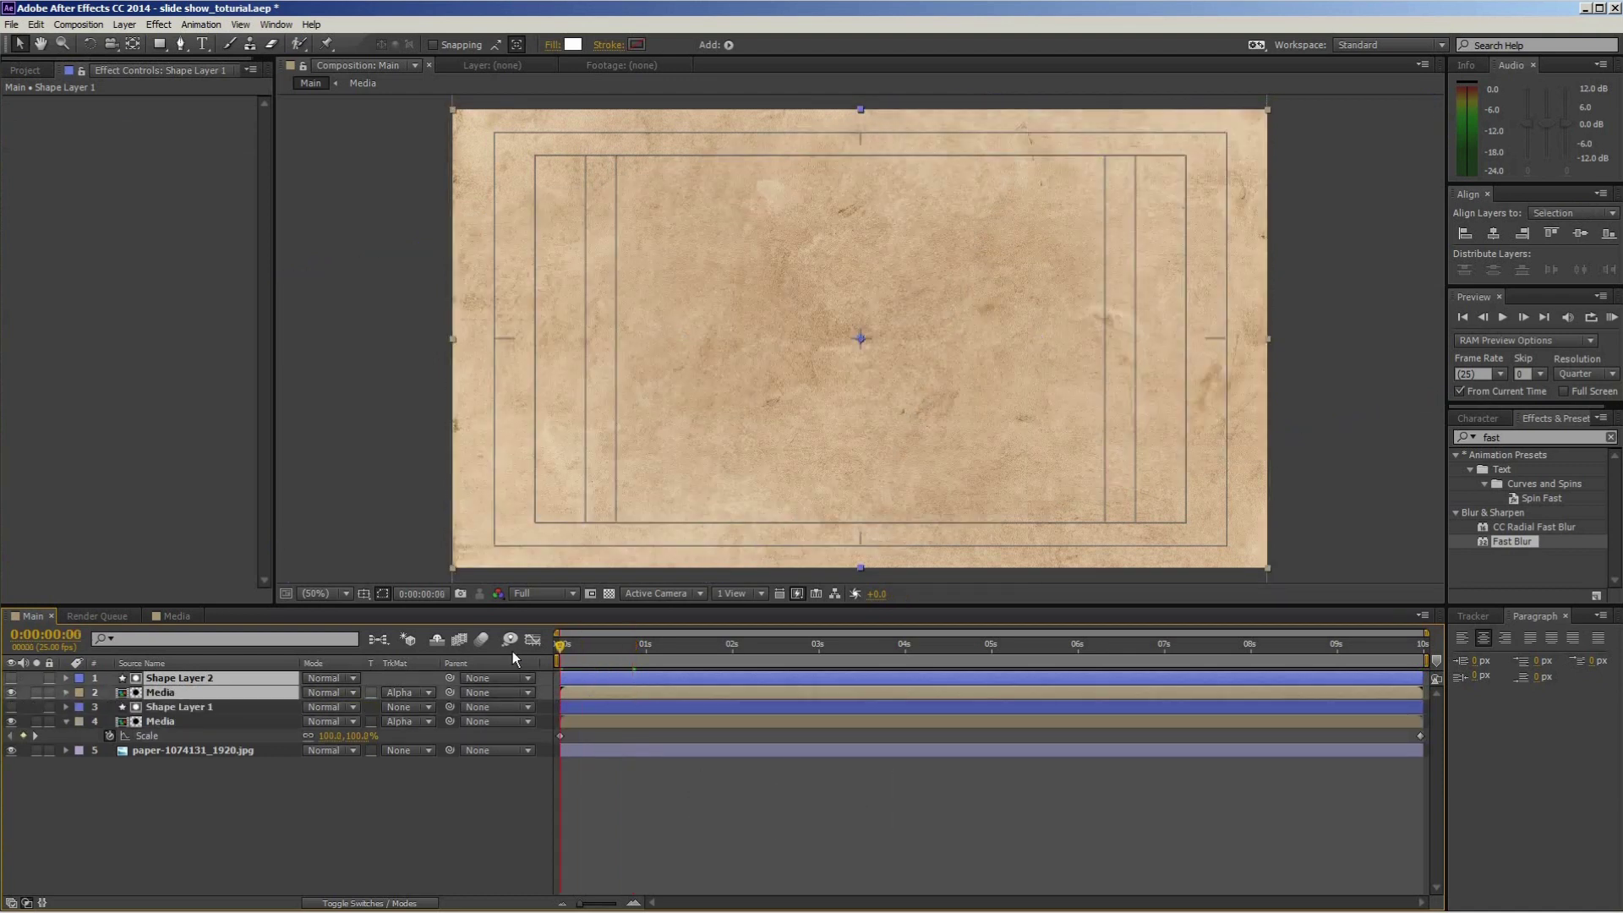
key(Home)
key(space)
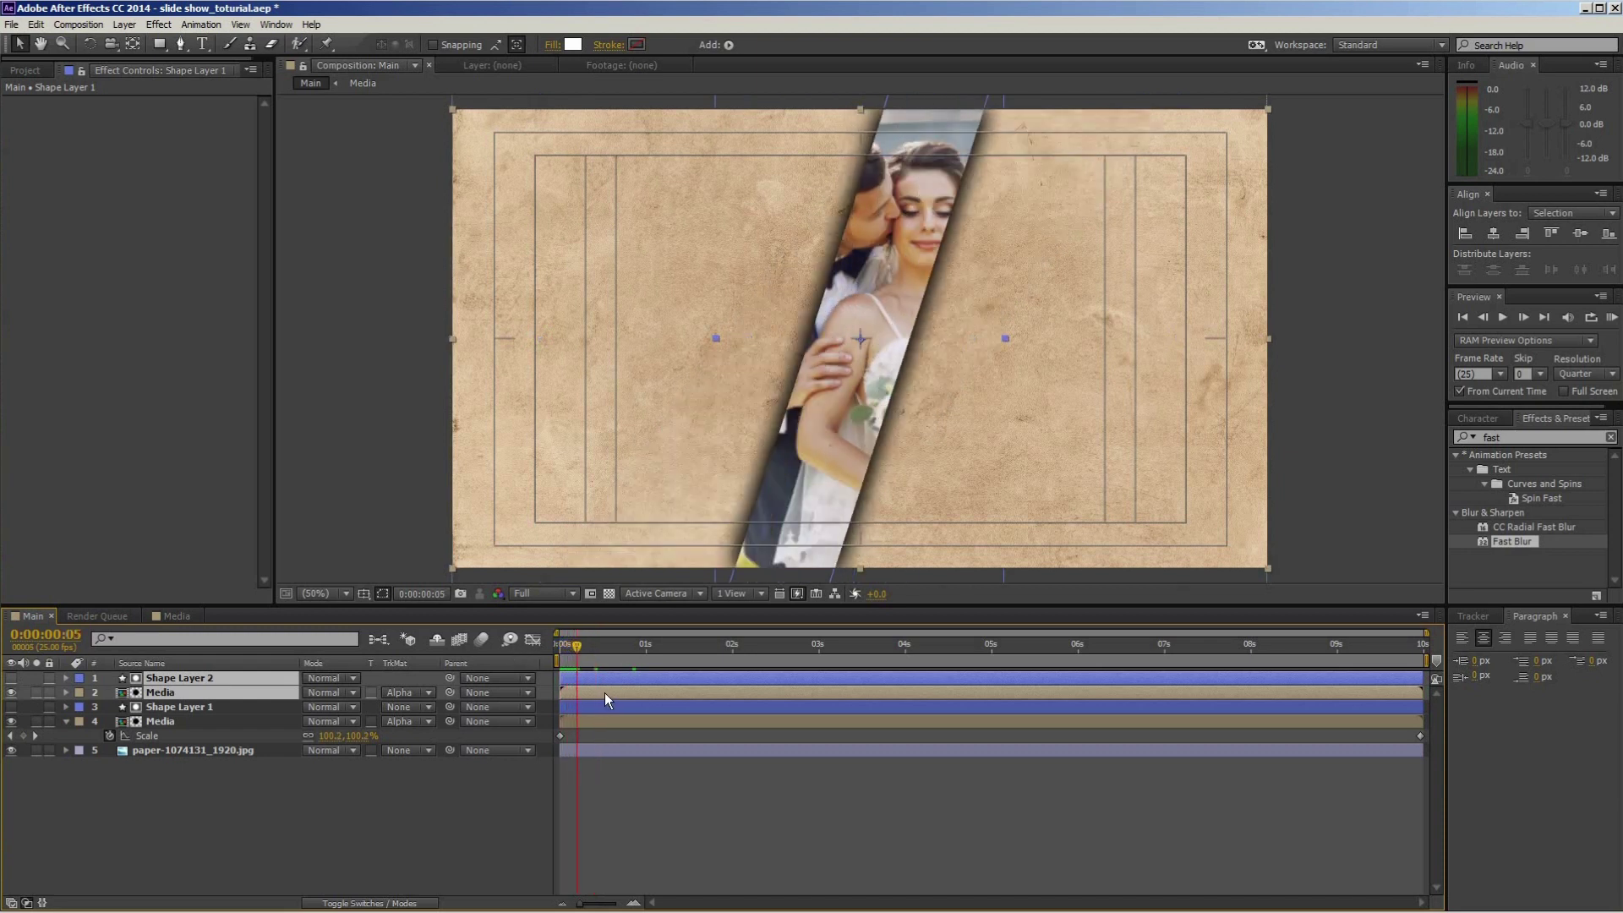
Start the copied pair five frames in, then duplicate it into a third pair.
key(bracketleft)
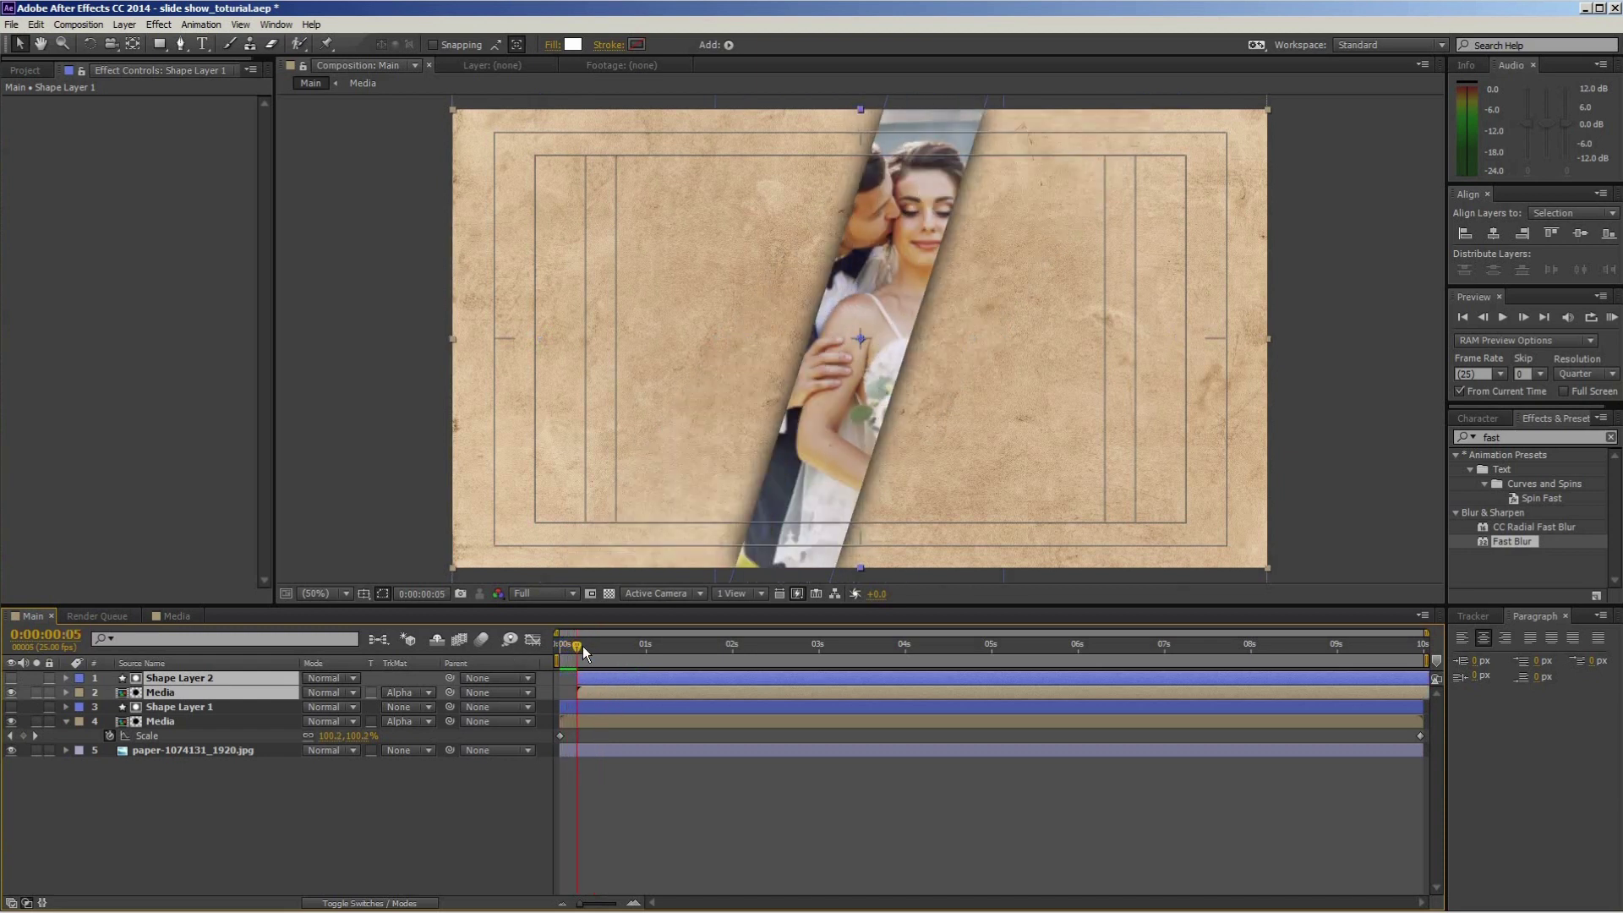
mouse_move(592, 643)
mouse_down()
mouse_move(617, 642)
mouse_move(576, 644)
mouse_move(595, 645)
mouse_up()
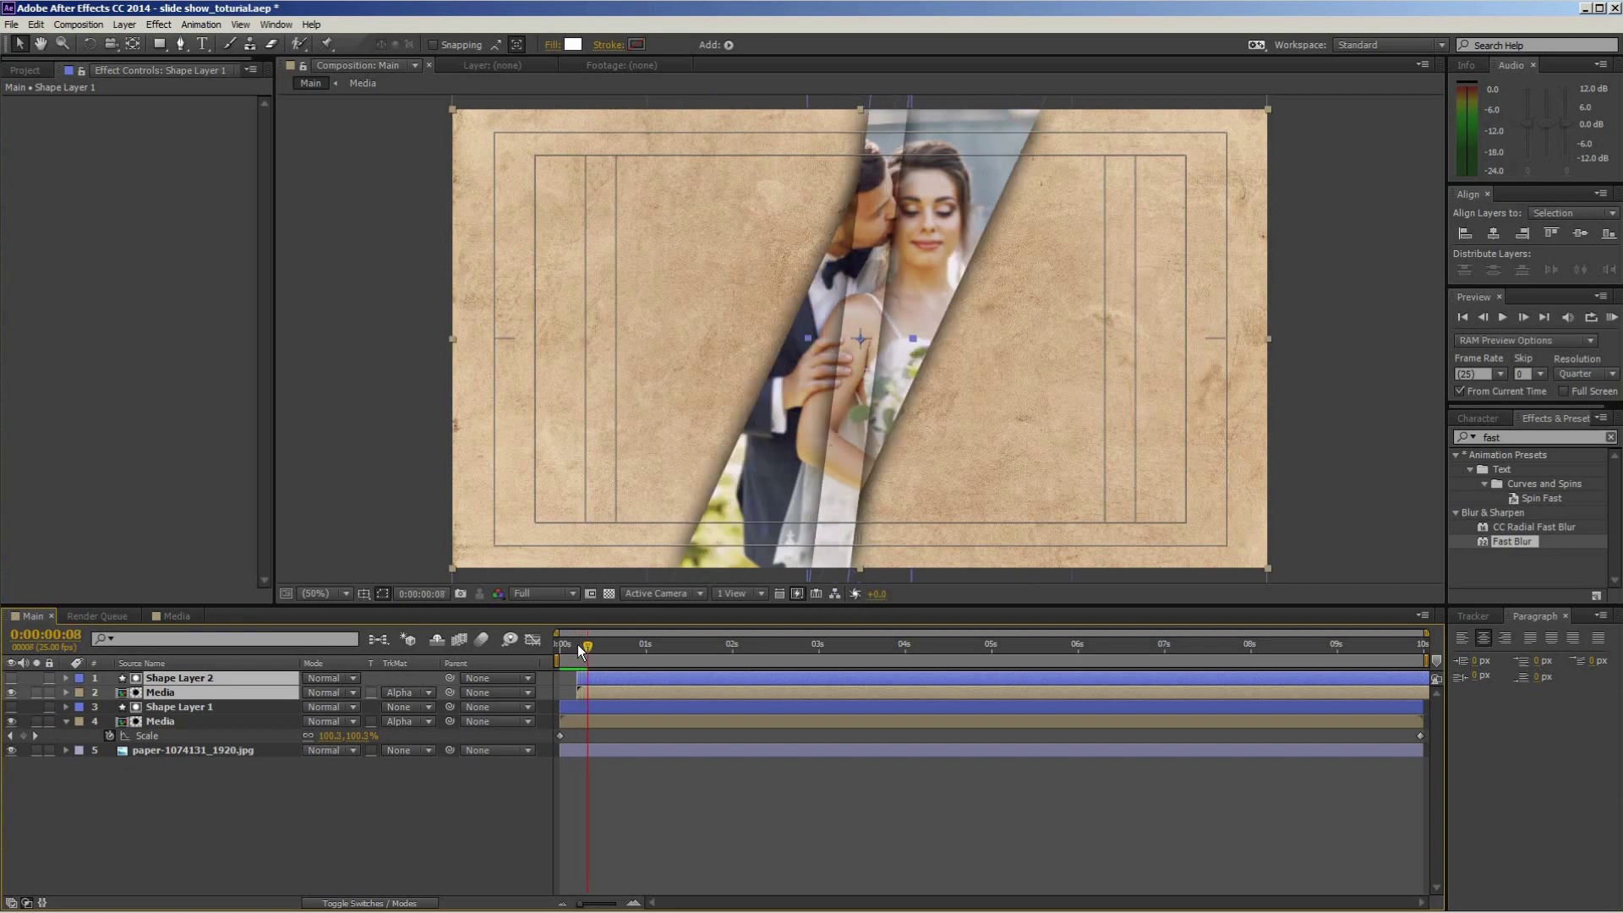
key(ctrl+d)
key(ctrl+d)
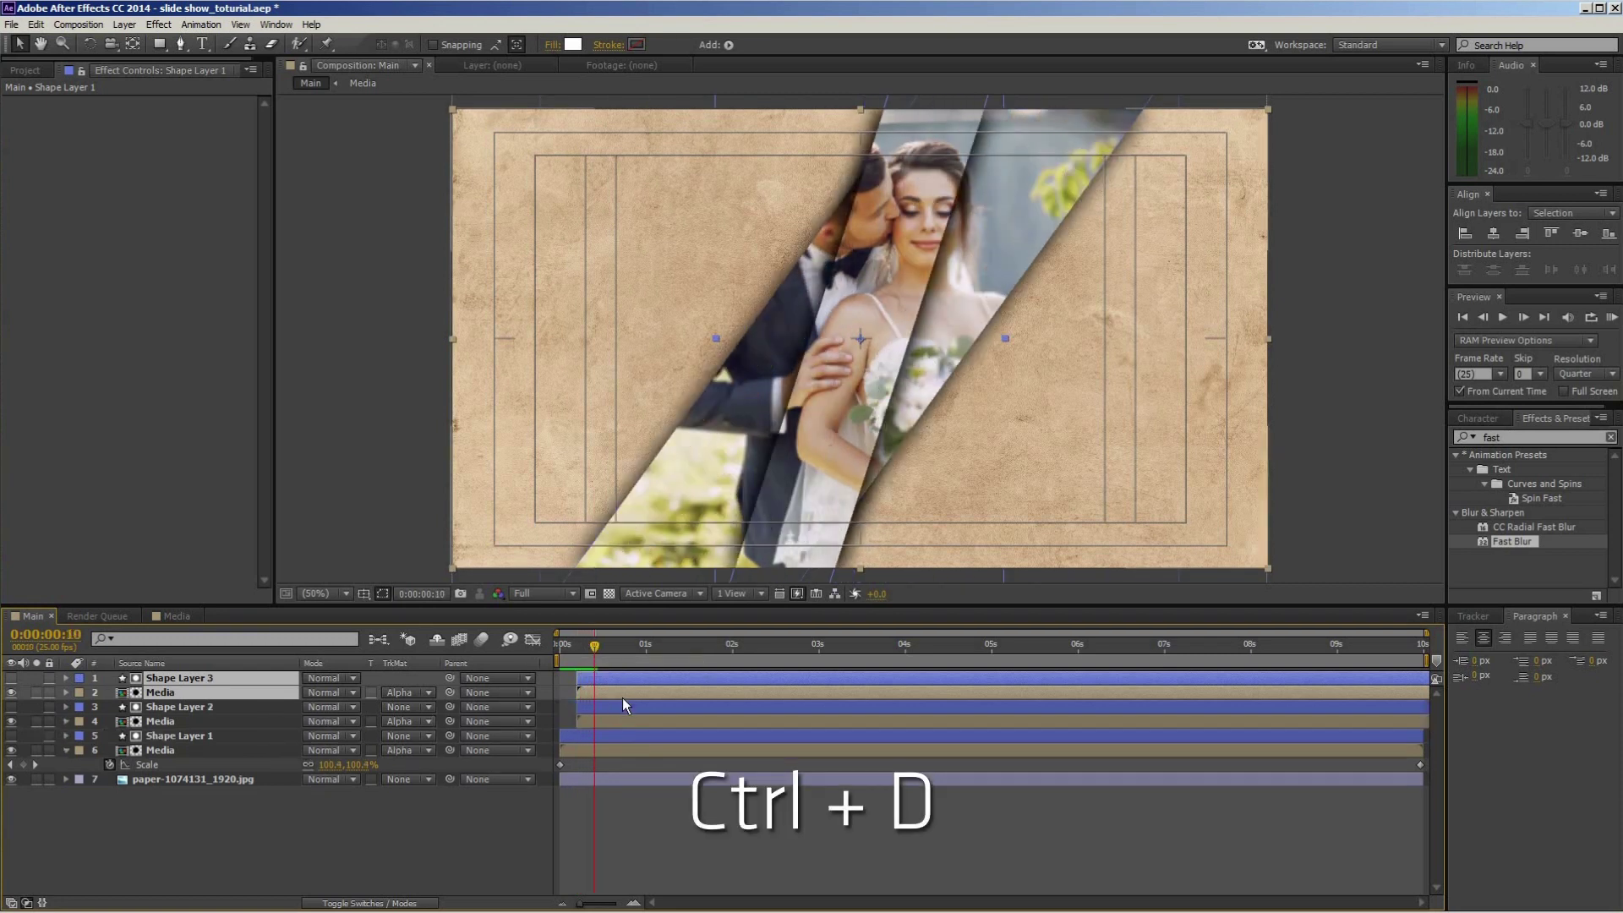
Start the third pair at frame 10 and preview the staggered reveal.
key(bracketleft)
drag(597, 645, 529, 647)
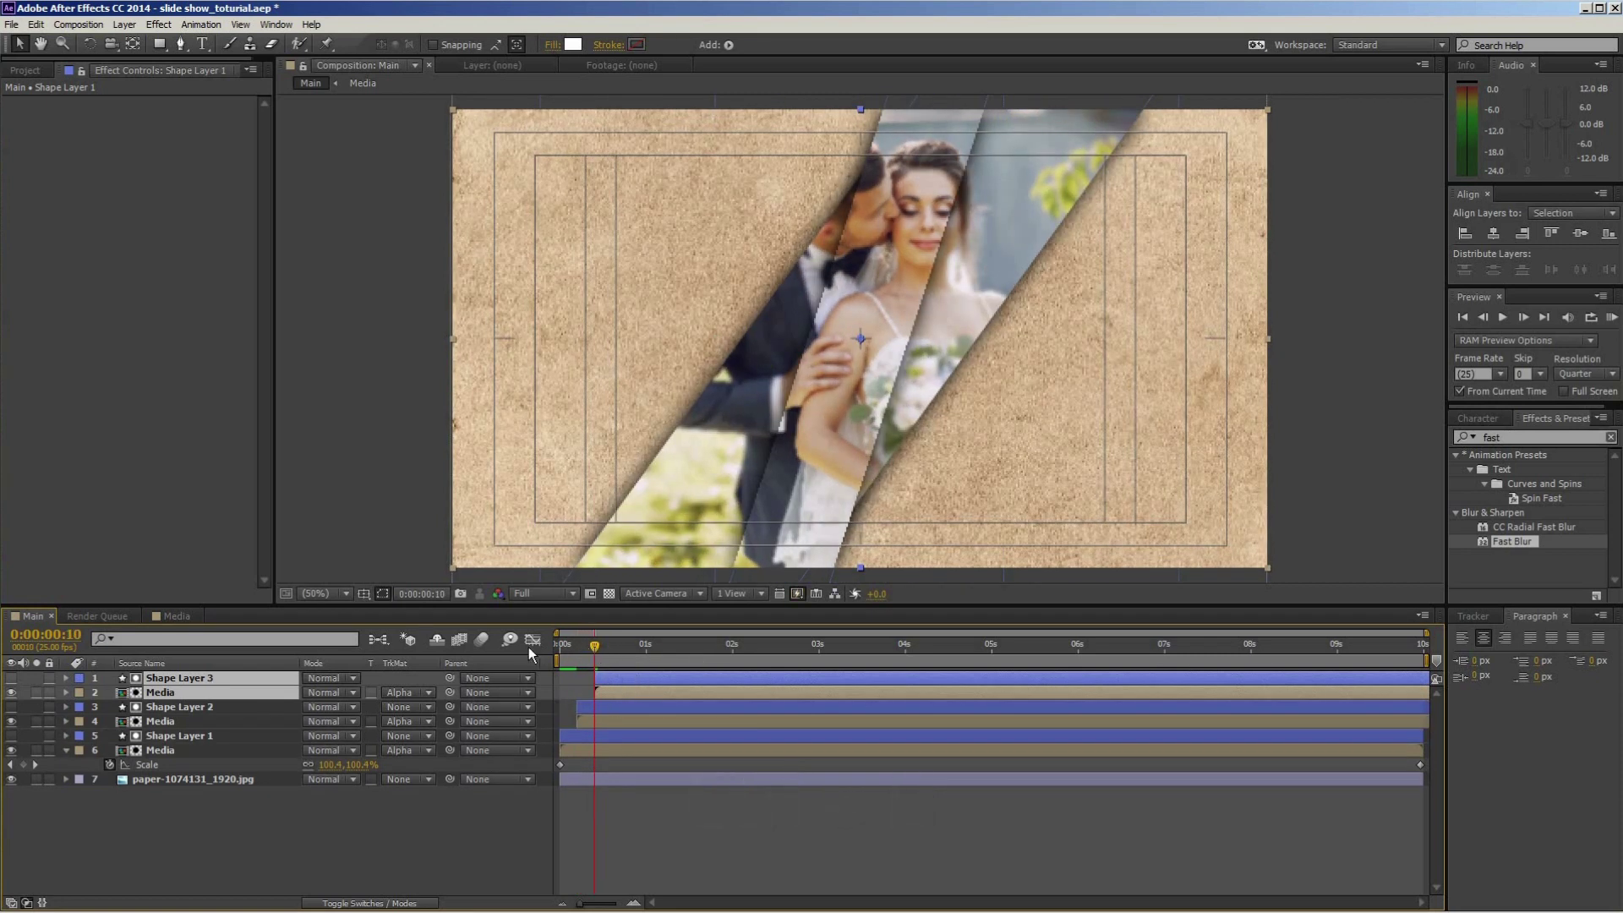
key(space)
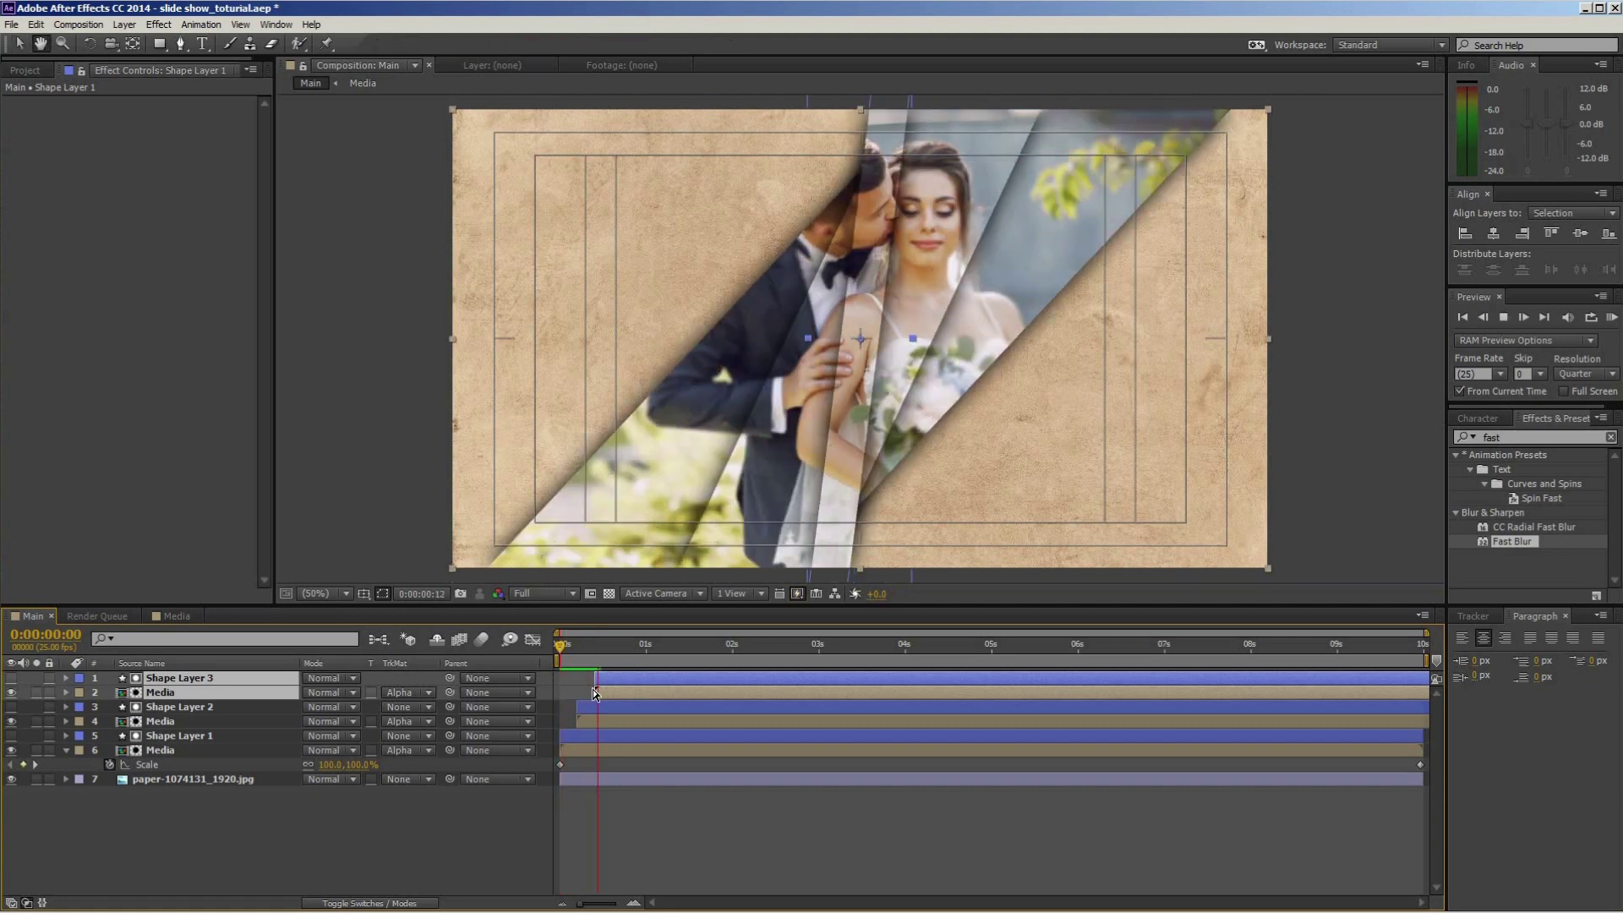
Remove the Fast Blur effect from the third pair's Media layer.
click(598, 691)
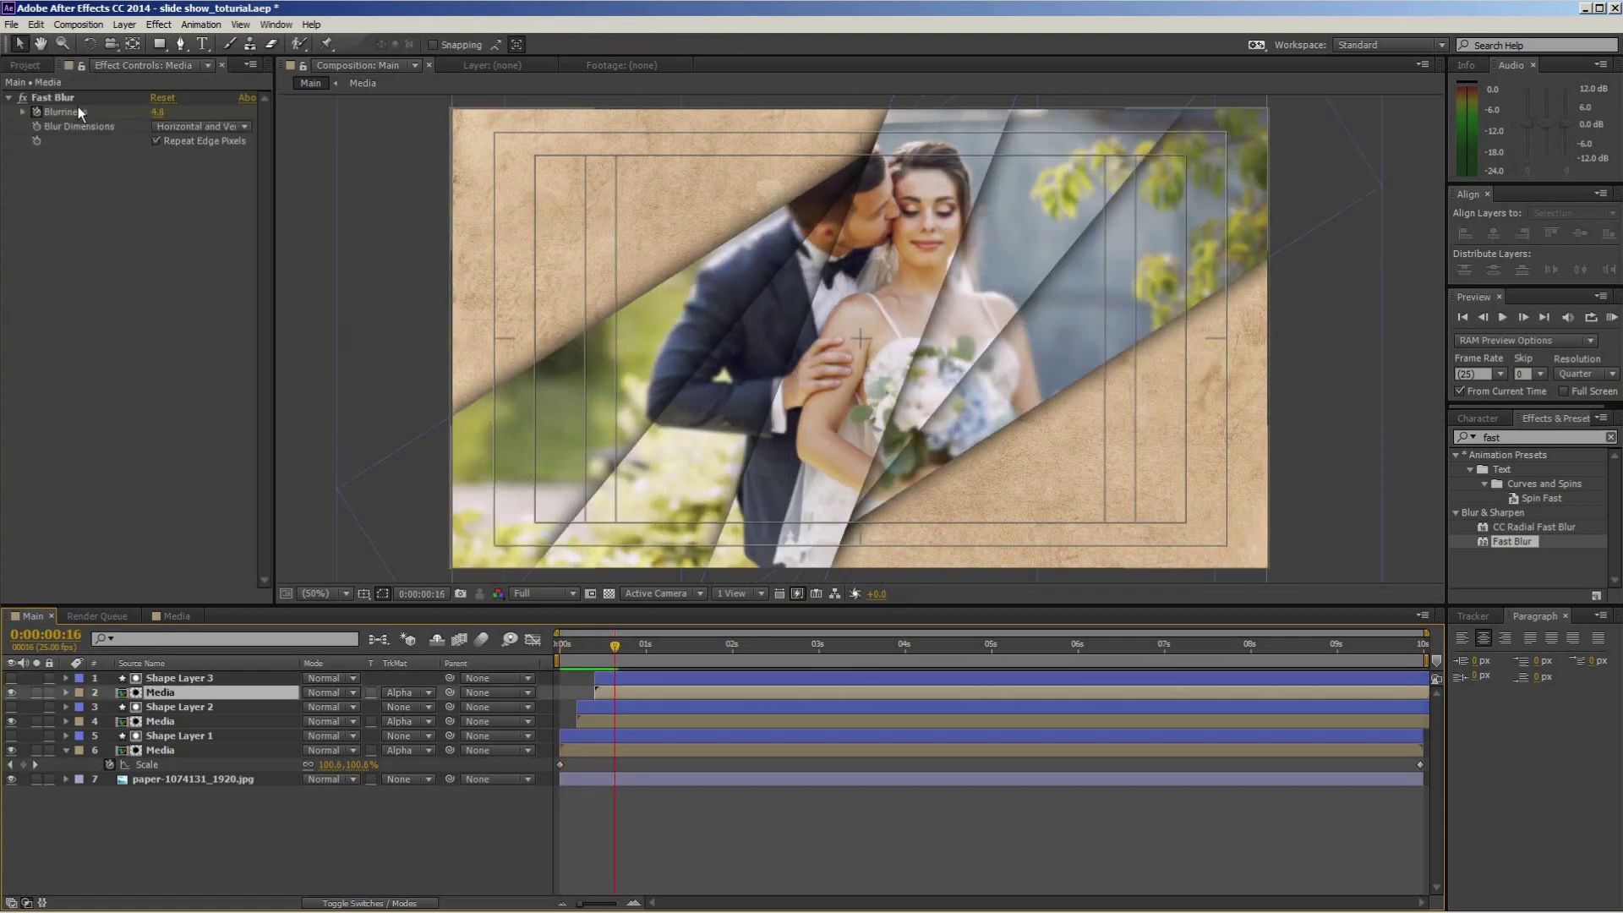
click(68, 96)
key(Delete)
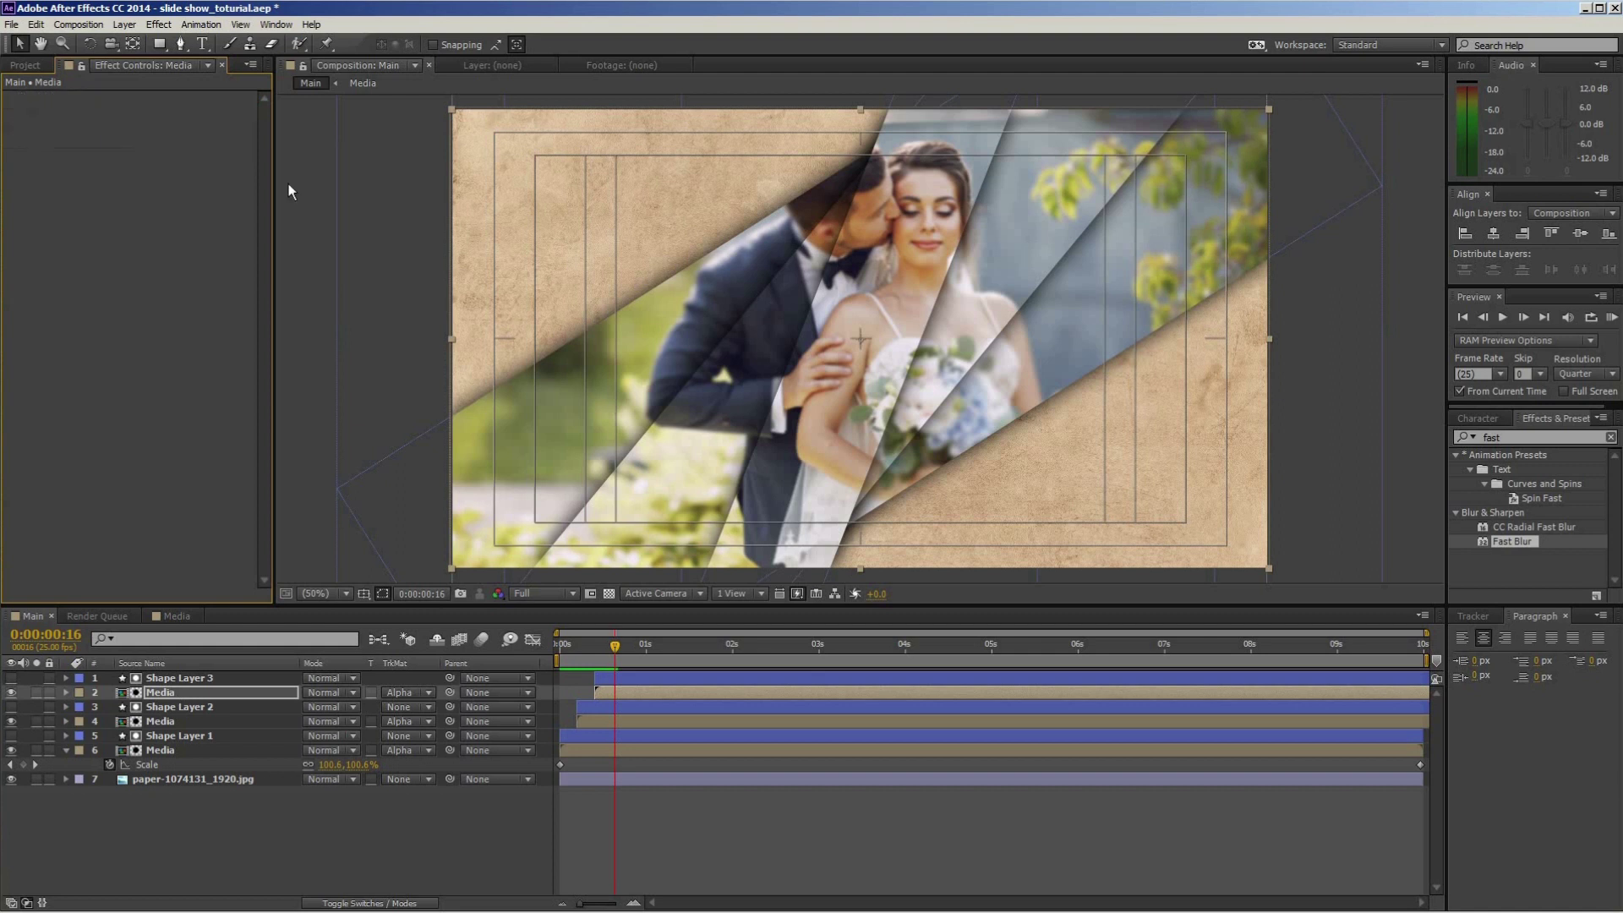
Replay the diagonal-strip transition, then select all six reveal layers.
mouse_move(616, 648)
mouse_down()
mouse_move(571, 646)
mouse_move(773, 654)
mouse_up()
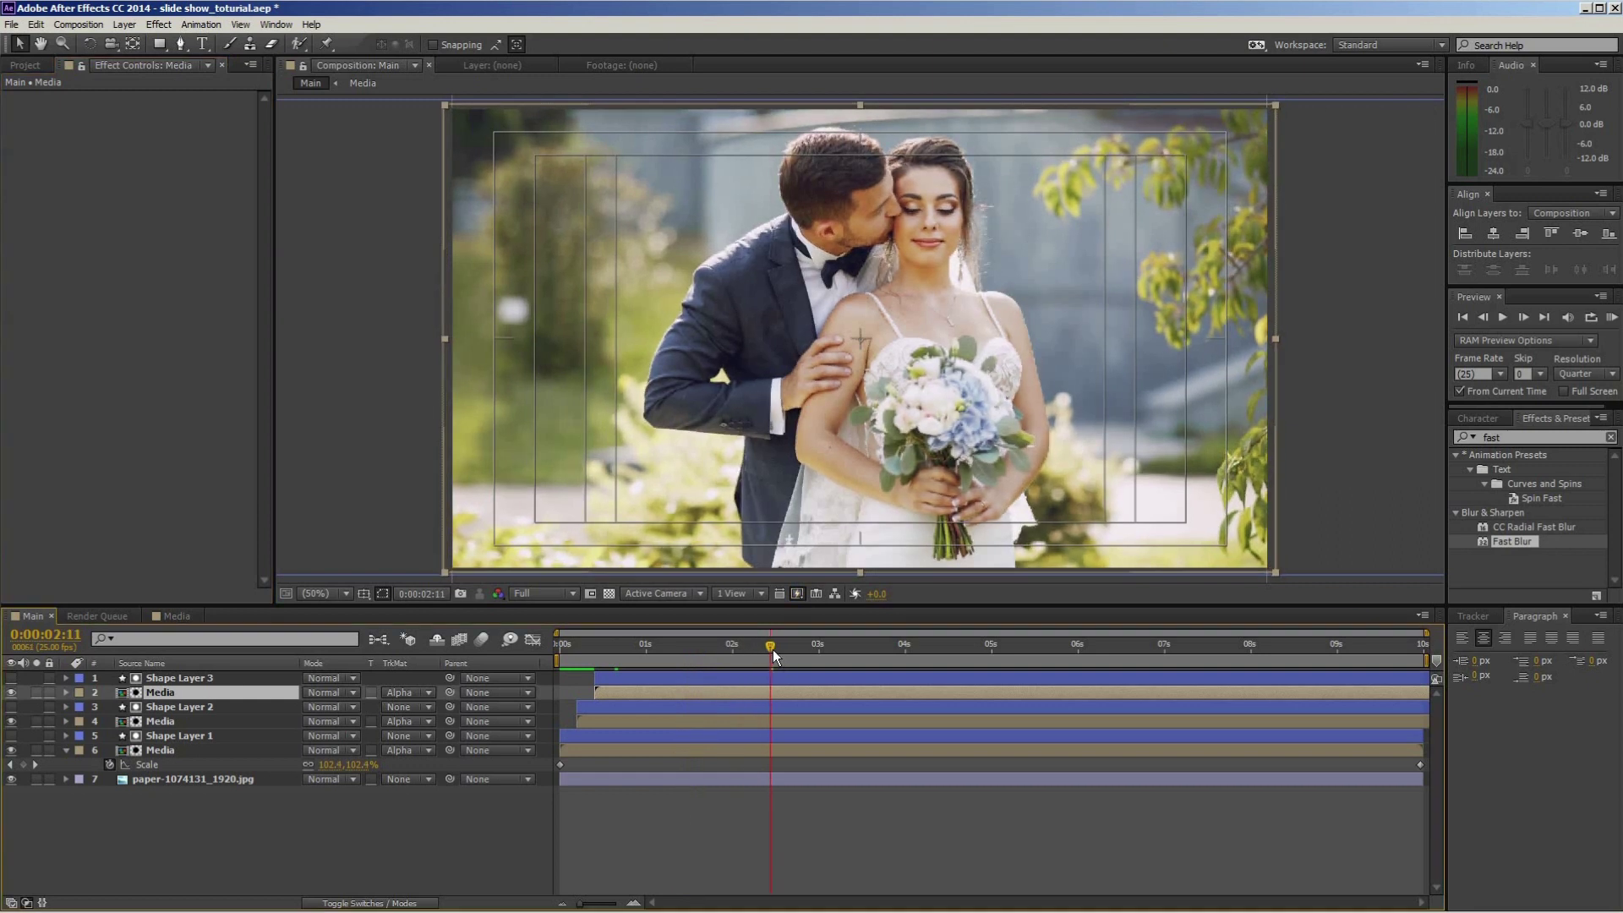
drag(554, 660, 592, 661)
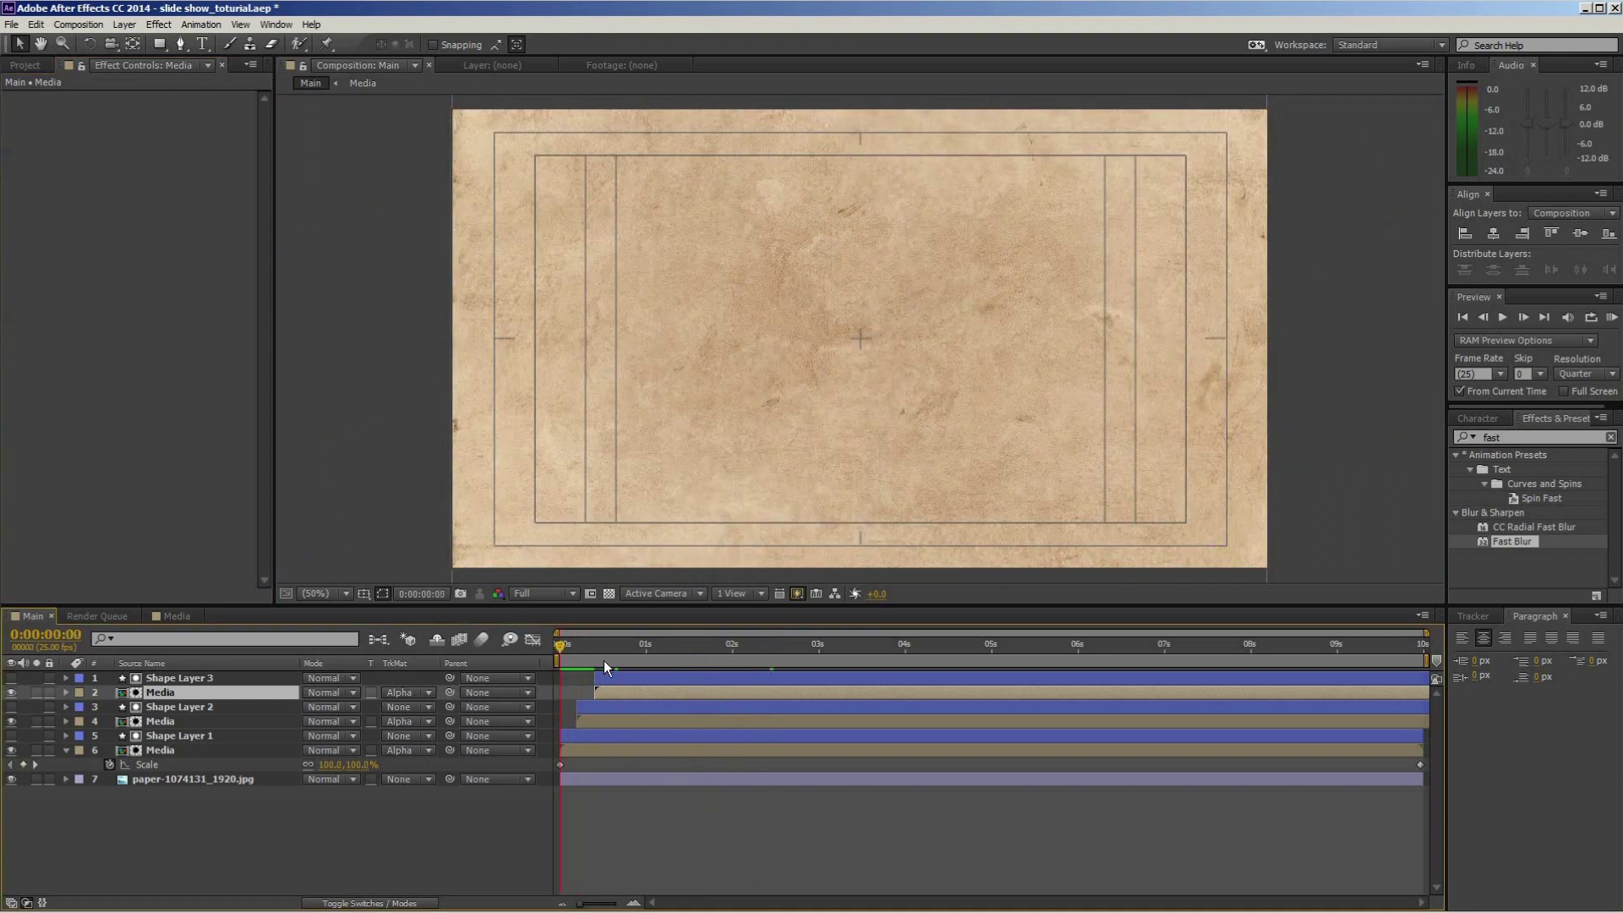
key(space)
click(775, 667)
drag(571, 658, 995, 661)
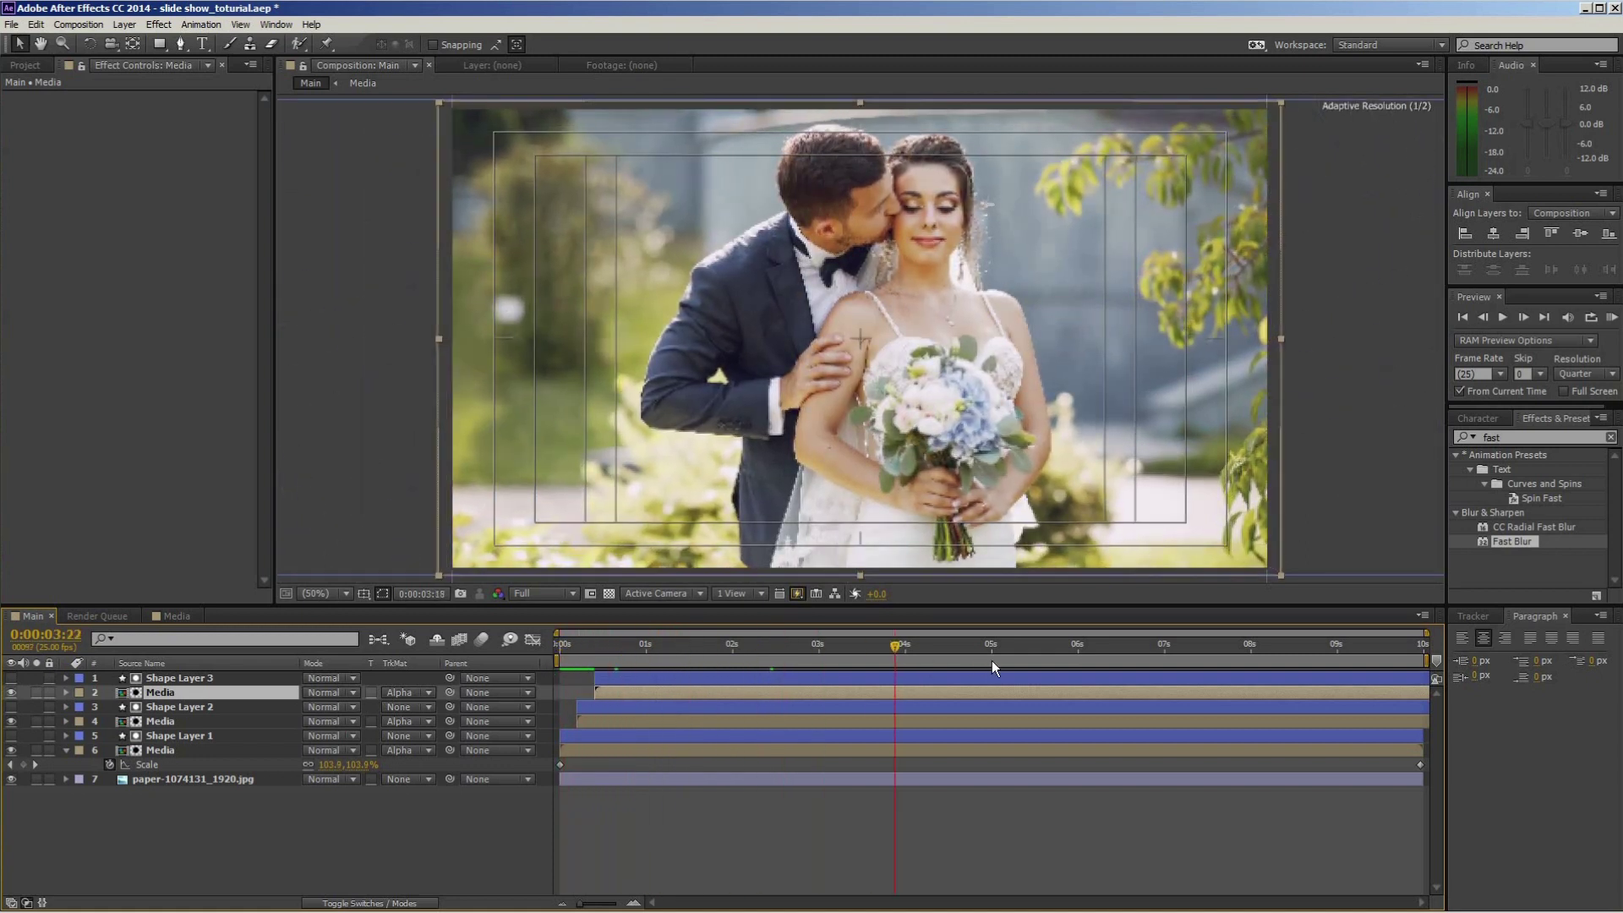
drag(611, 685, 607, 749)
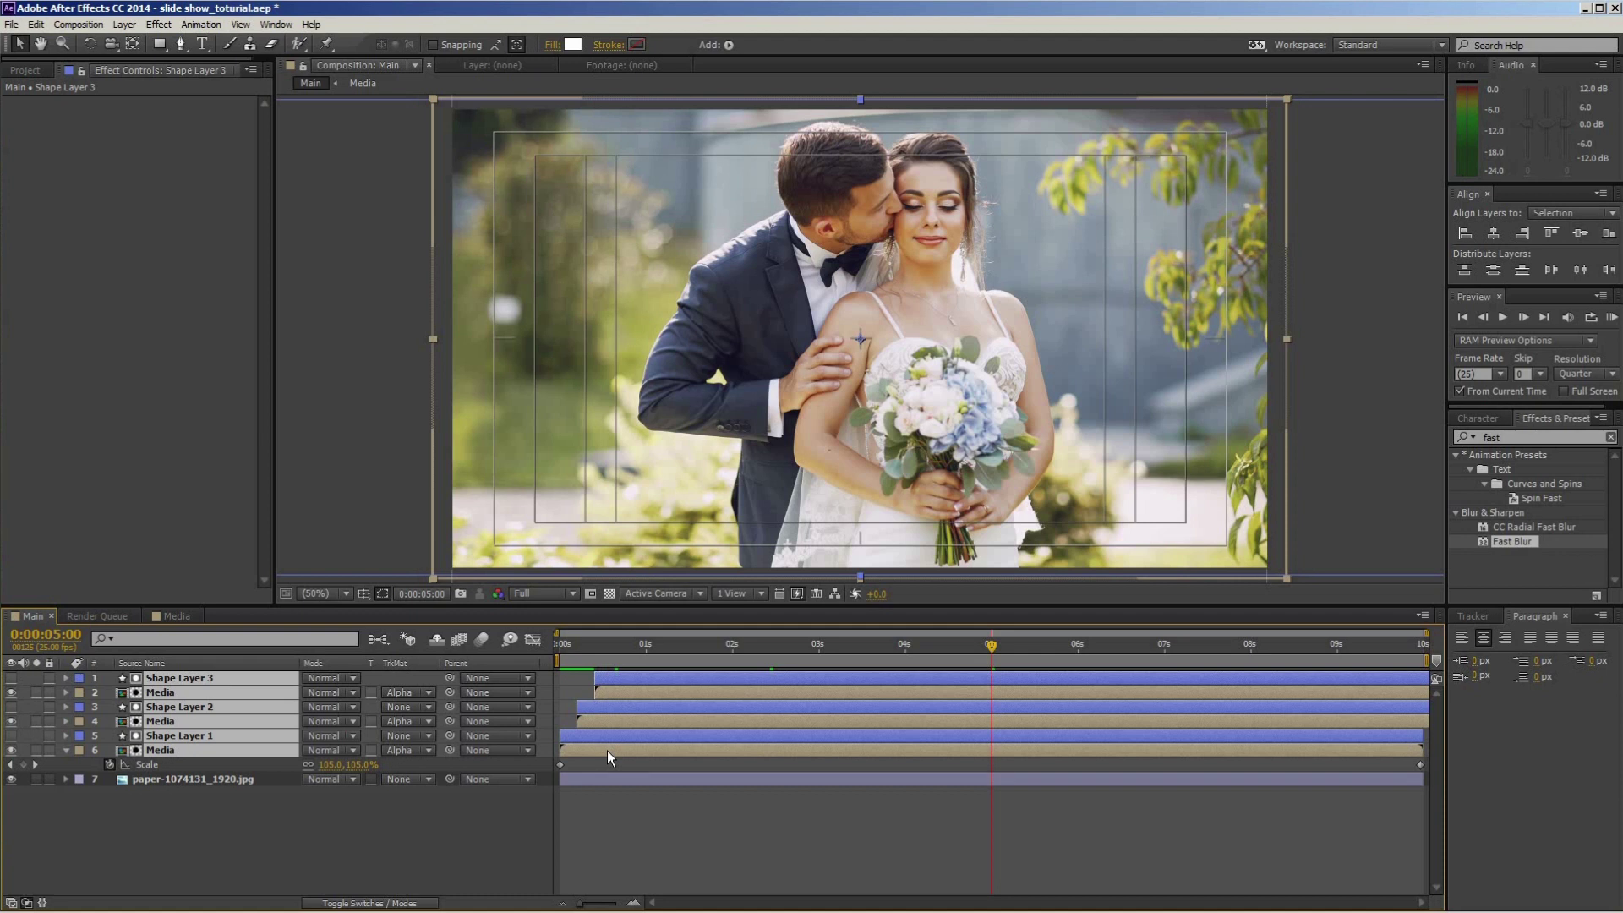
Duplicate the six reveal layers, moving the copies on top to start at 5 seconds.
key(ctrl+d)
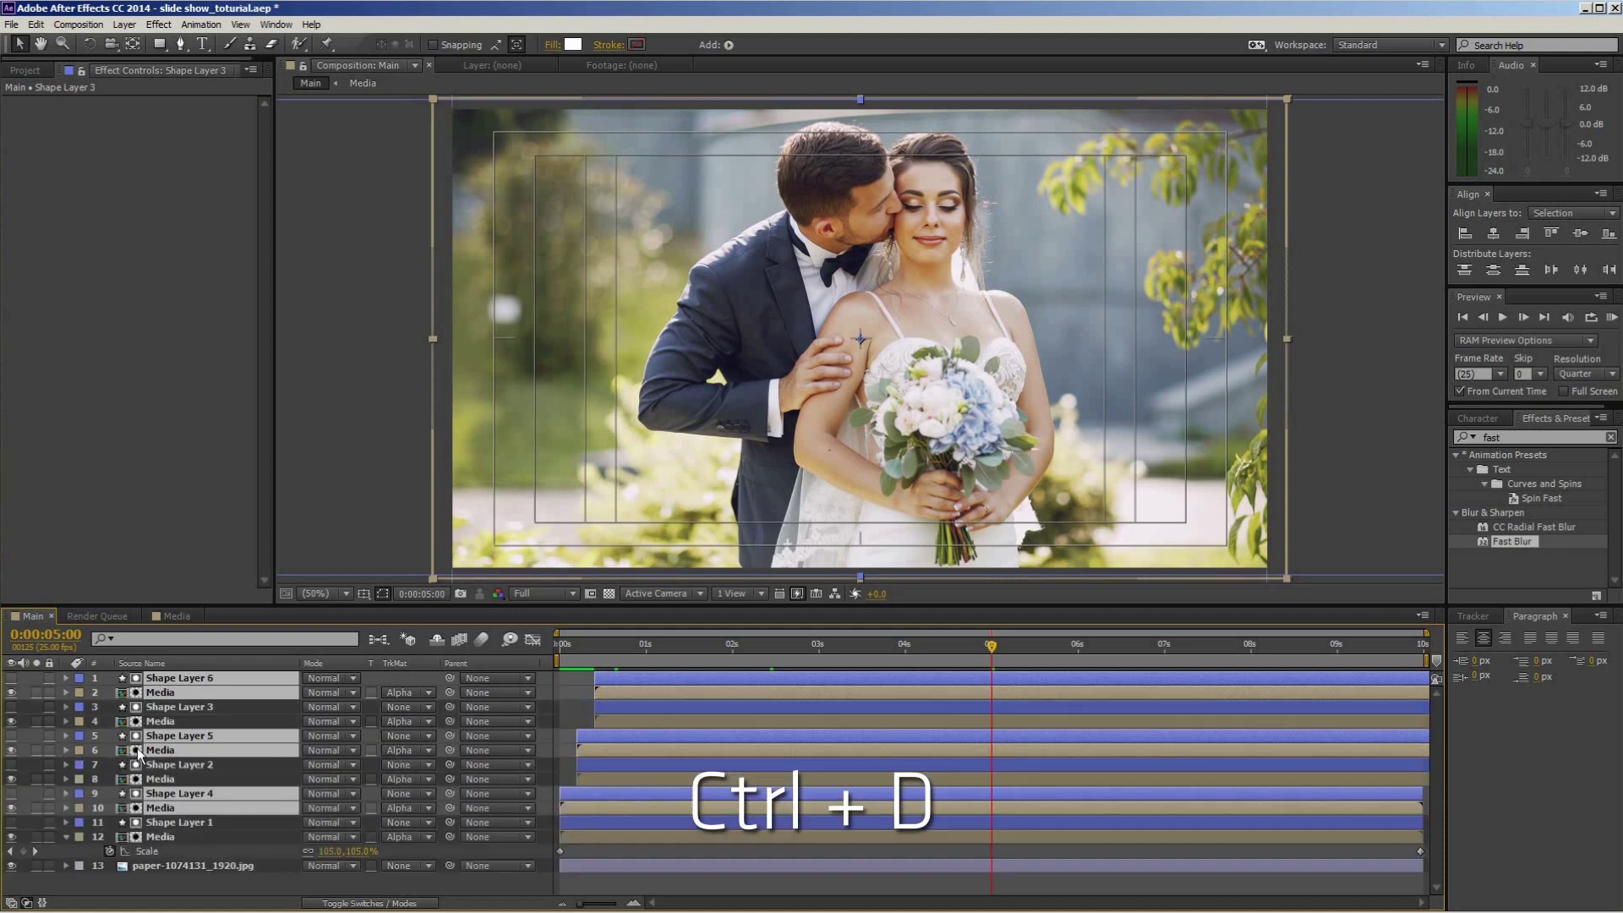
drag(160, 707, 165, 702)
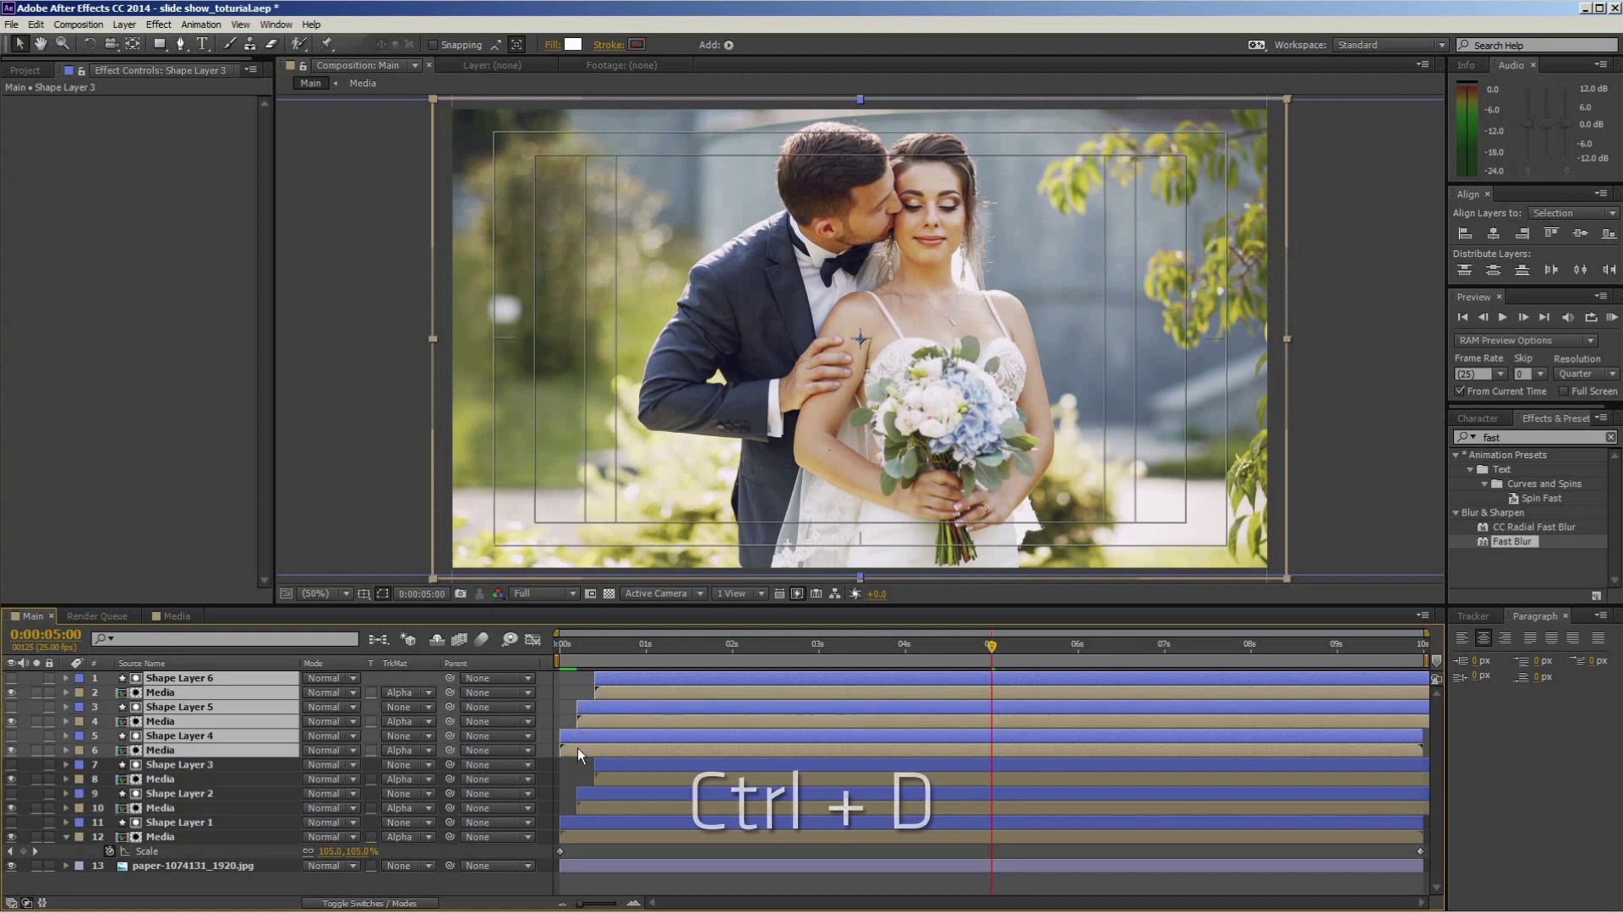
drag(1038, 748, 876, 738)
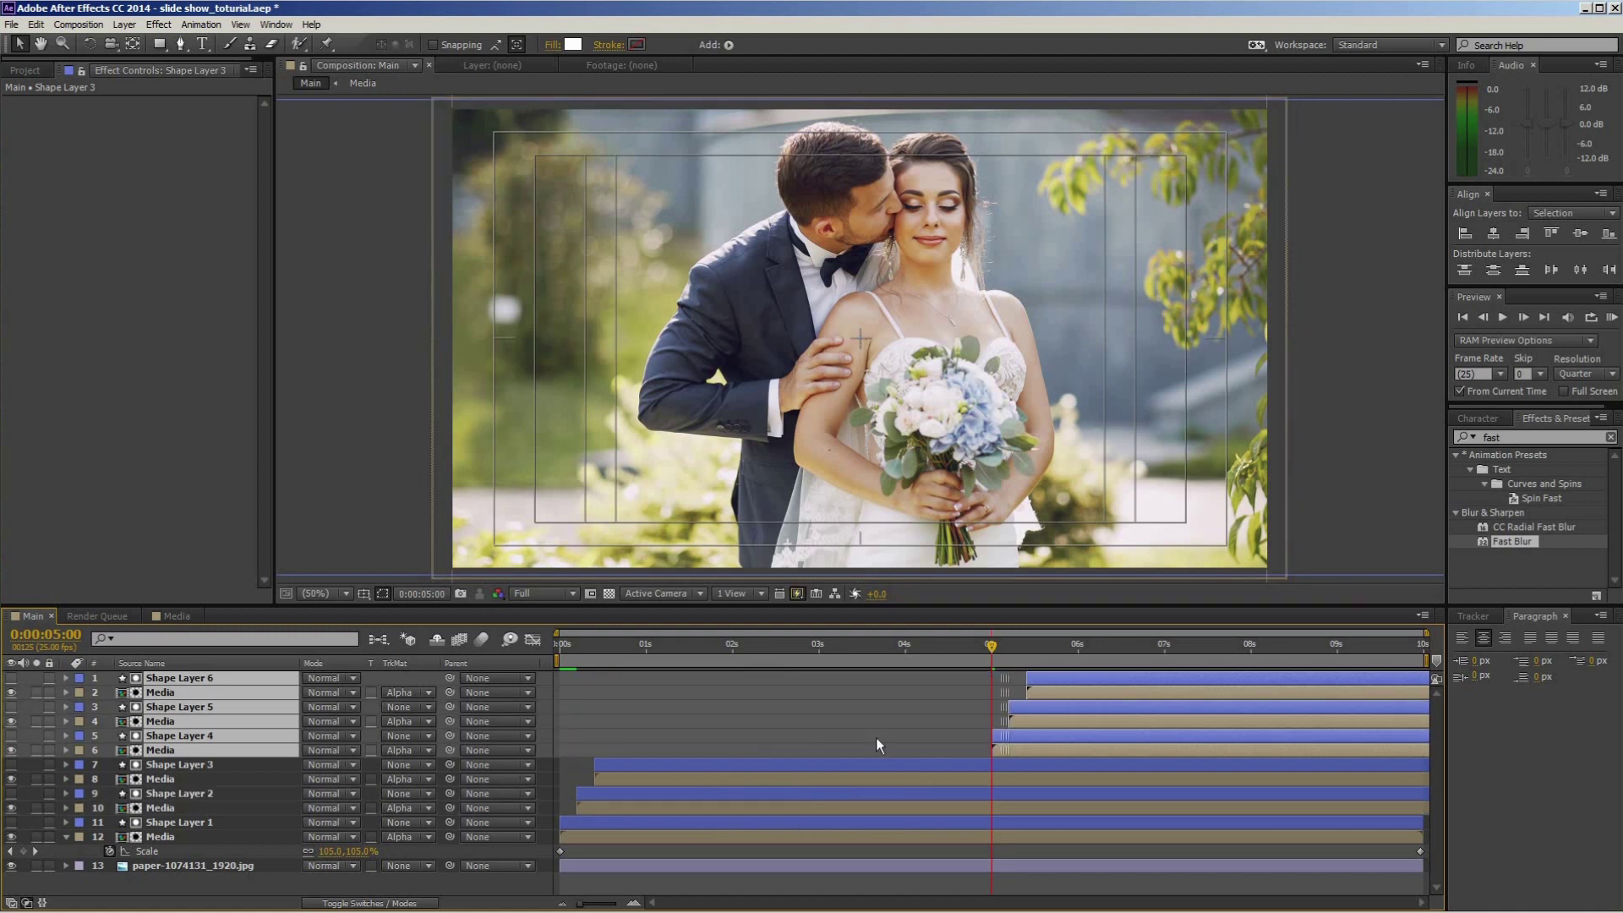
click(1075, 653)
Duplicate the Media comp in the Project panel as Media 2.
click(26, 70)
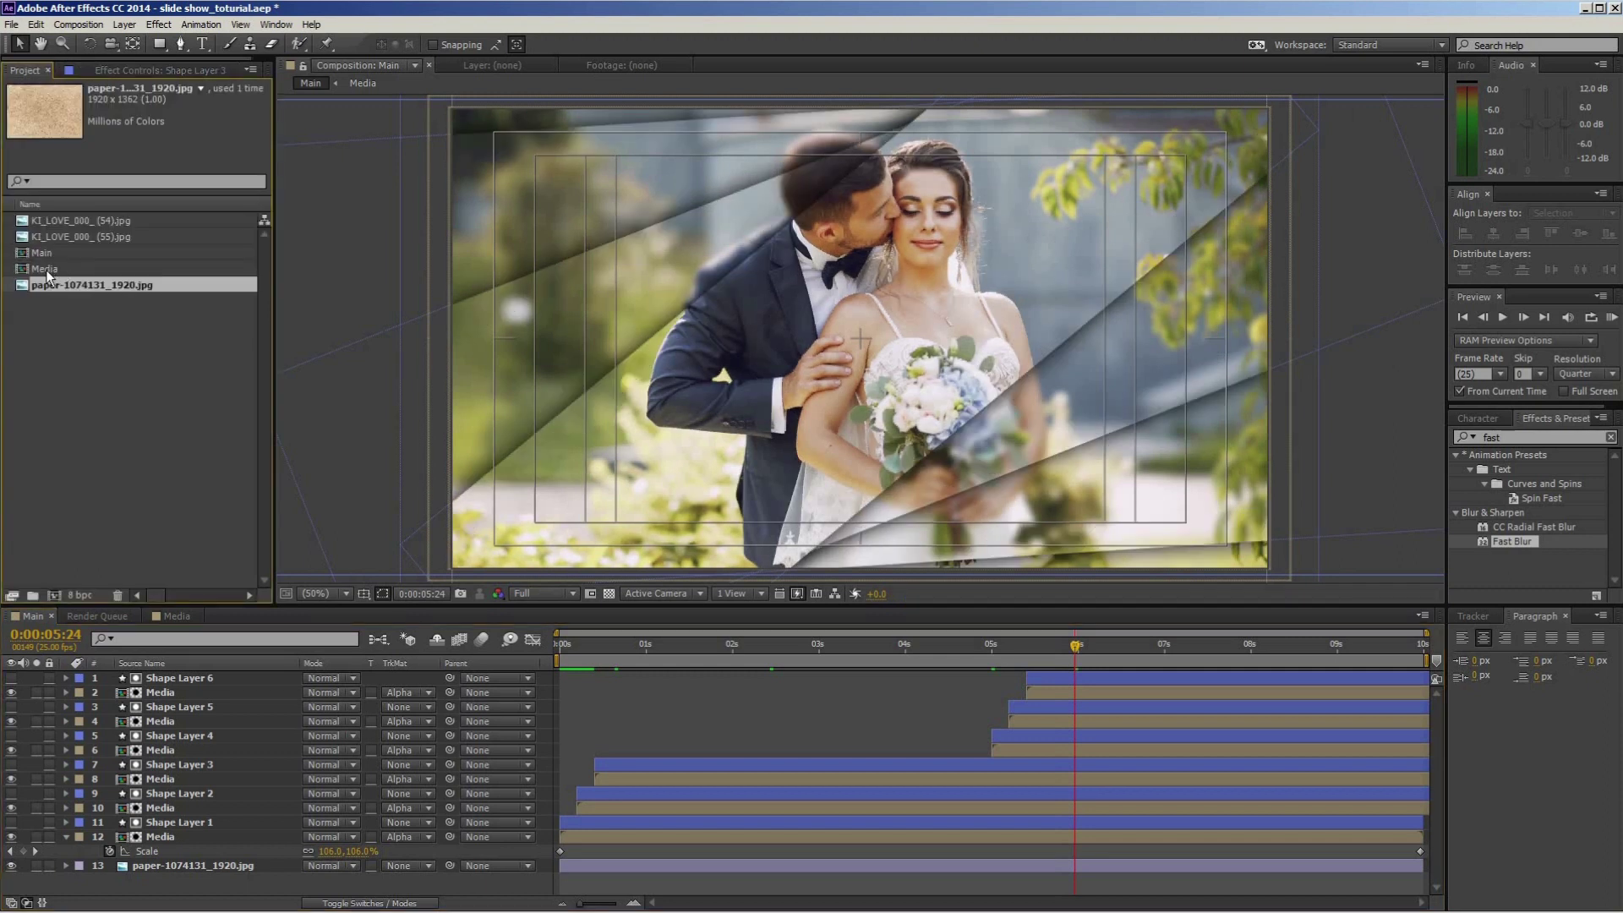
click(45, 271)
key(ctrl+d)
Replace Media 2's photo with KI_LOVE_000_(54).jpg scaled to 39% to fill the frame.
double_click(48, 284)
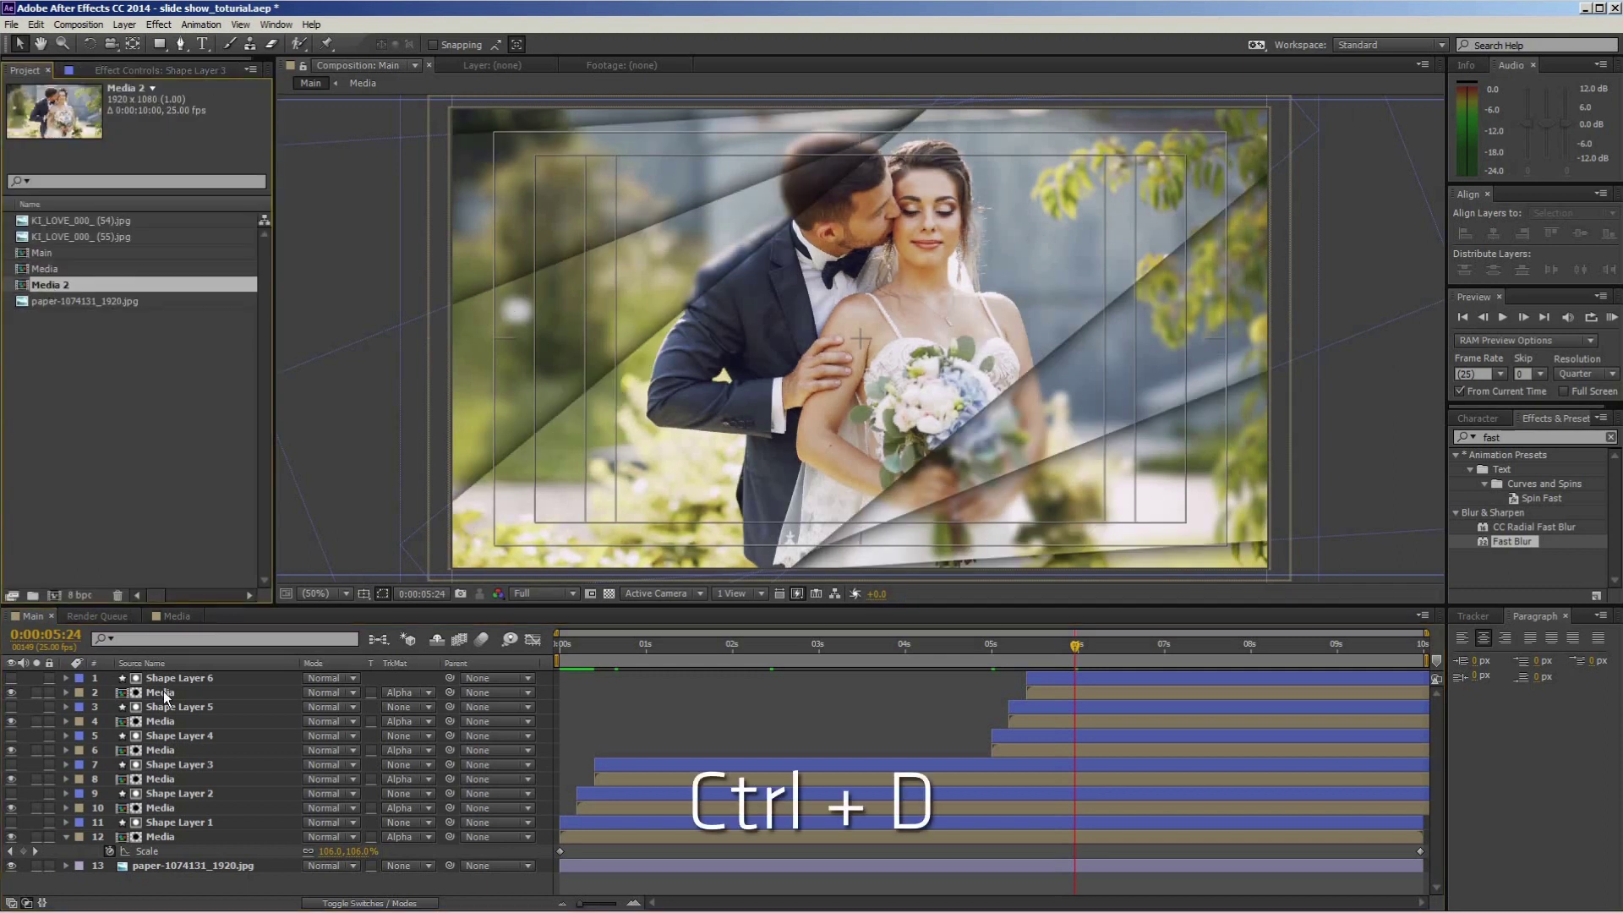
click(171, 678)
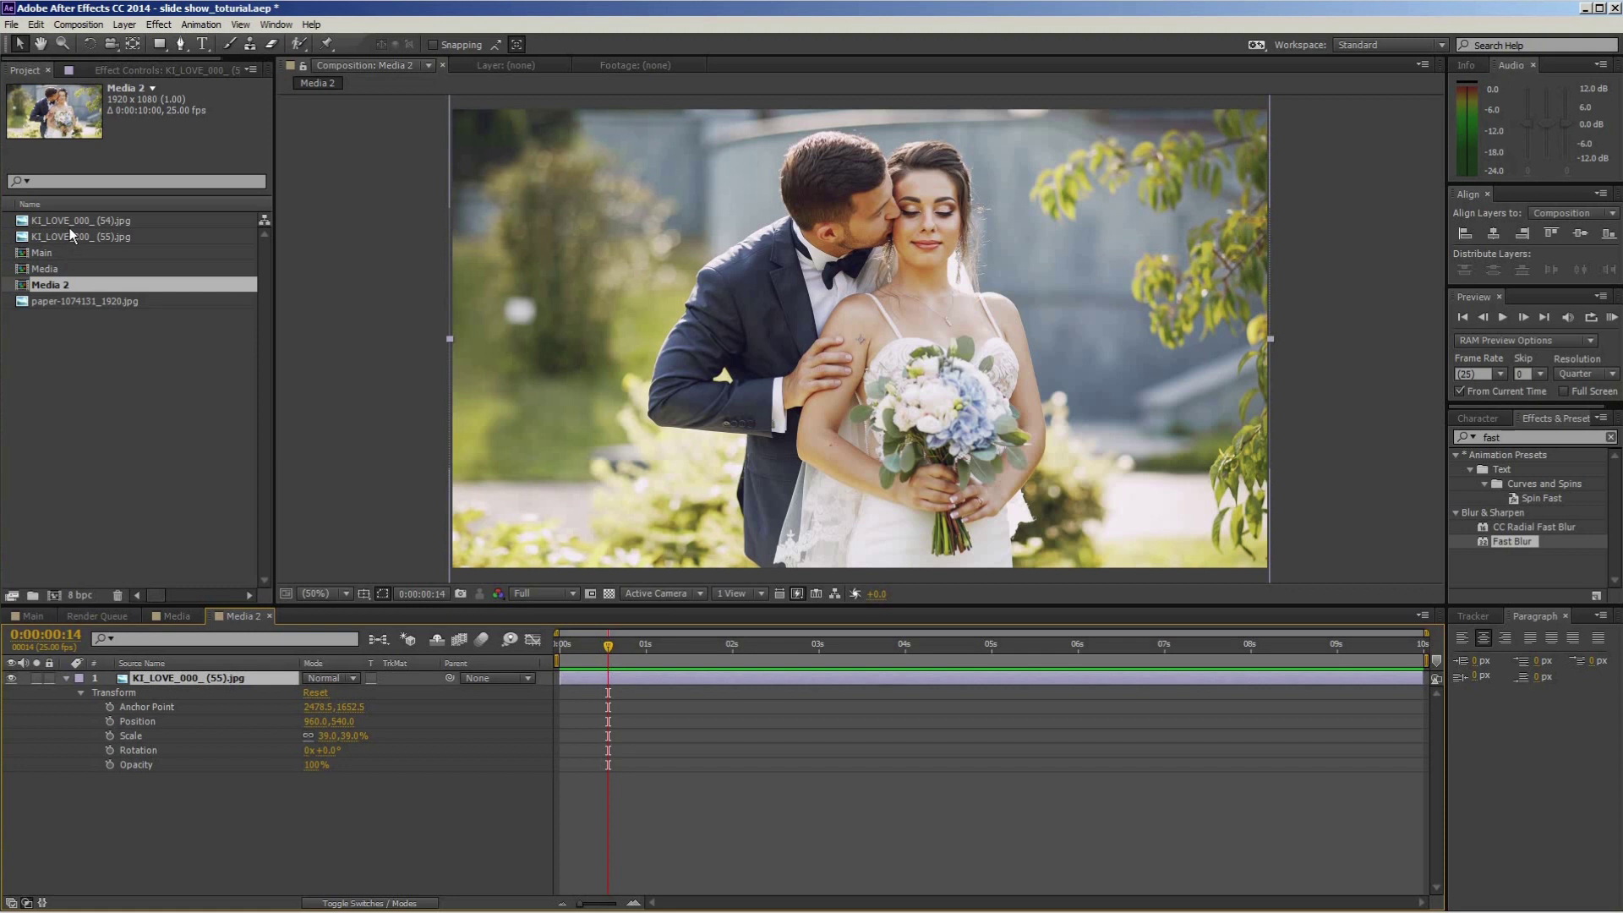
drag(80, 220, 200, 682)
key(s)
drag(321, 694, 329, 700)
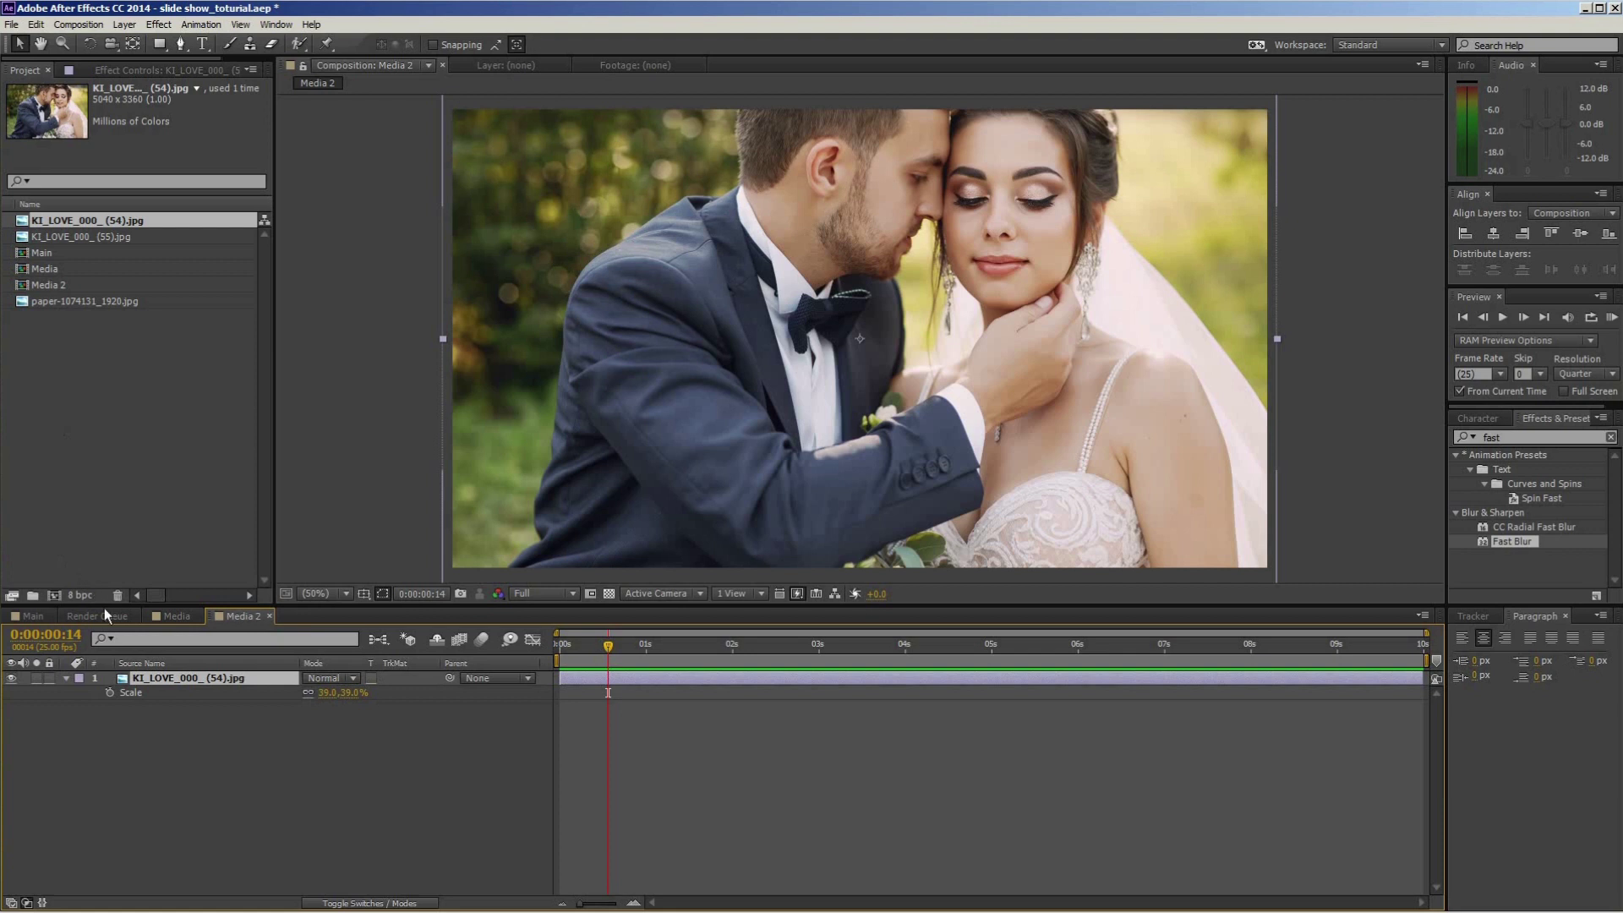
click(42, 616)
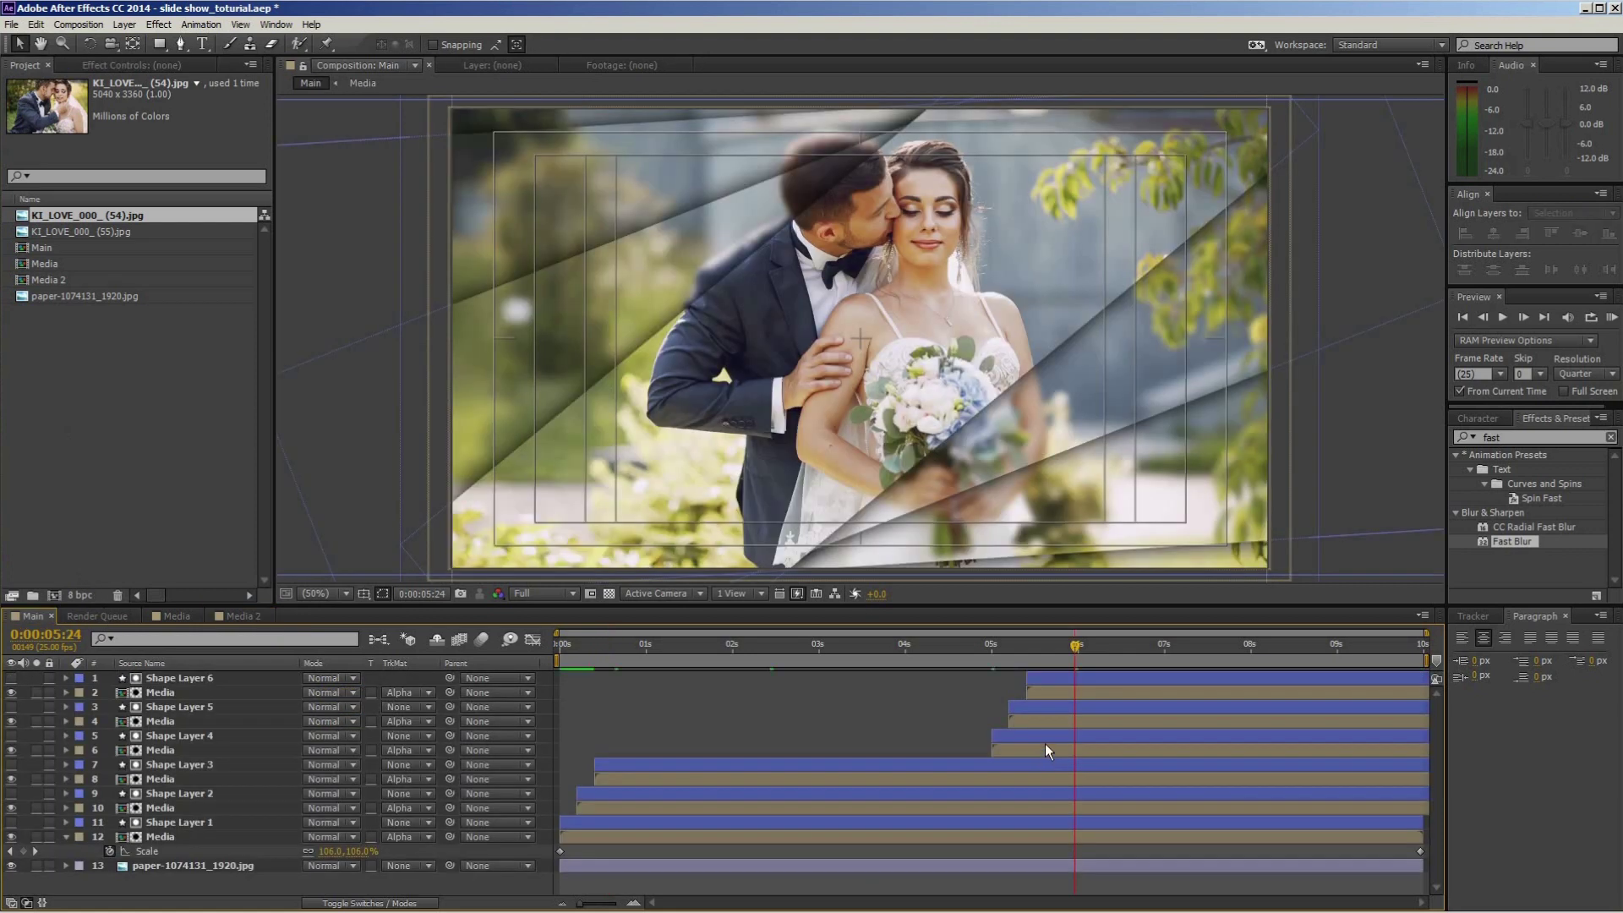
Replace the second slide's three Media layers with the Media 2 comp.
click(1040, 750)
ctrl+click(1041, 722)
ctrl+click(1047, 695)
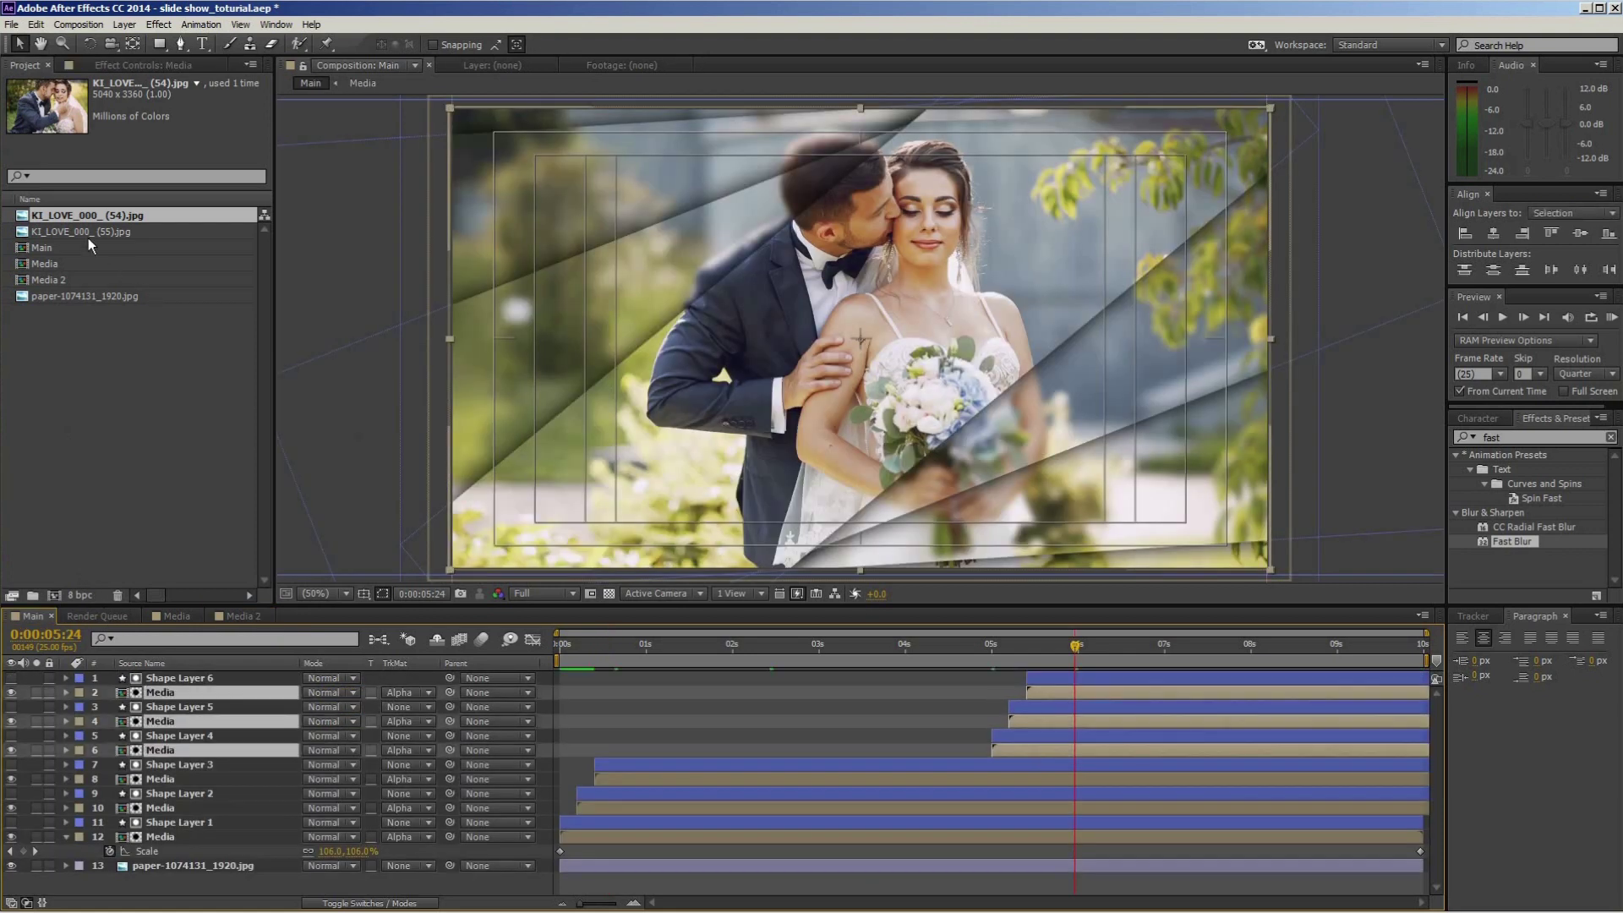
alt+drag(48, 279, 852, 525)
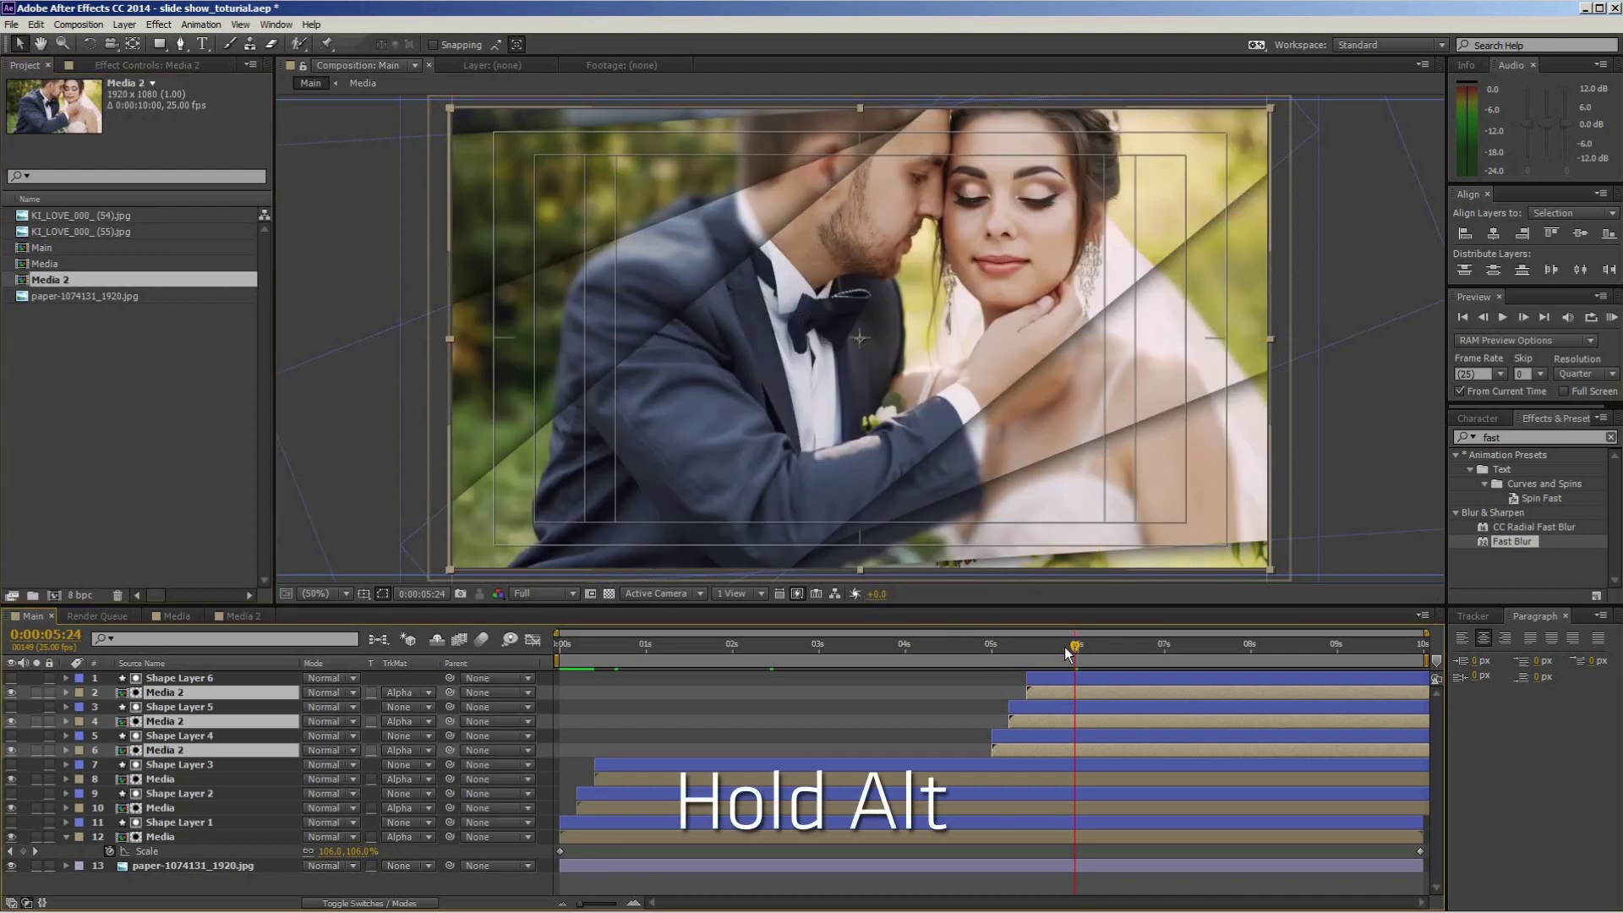
Preview the second transition, stopping at the 4-second mark.
drag(1028, 647, 545, 667)
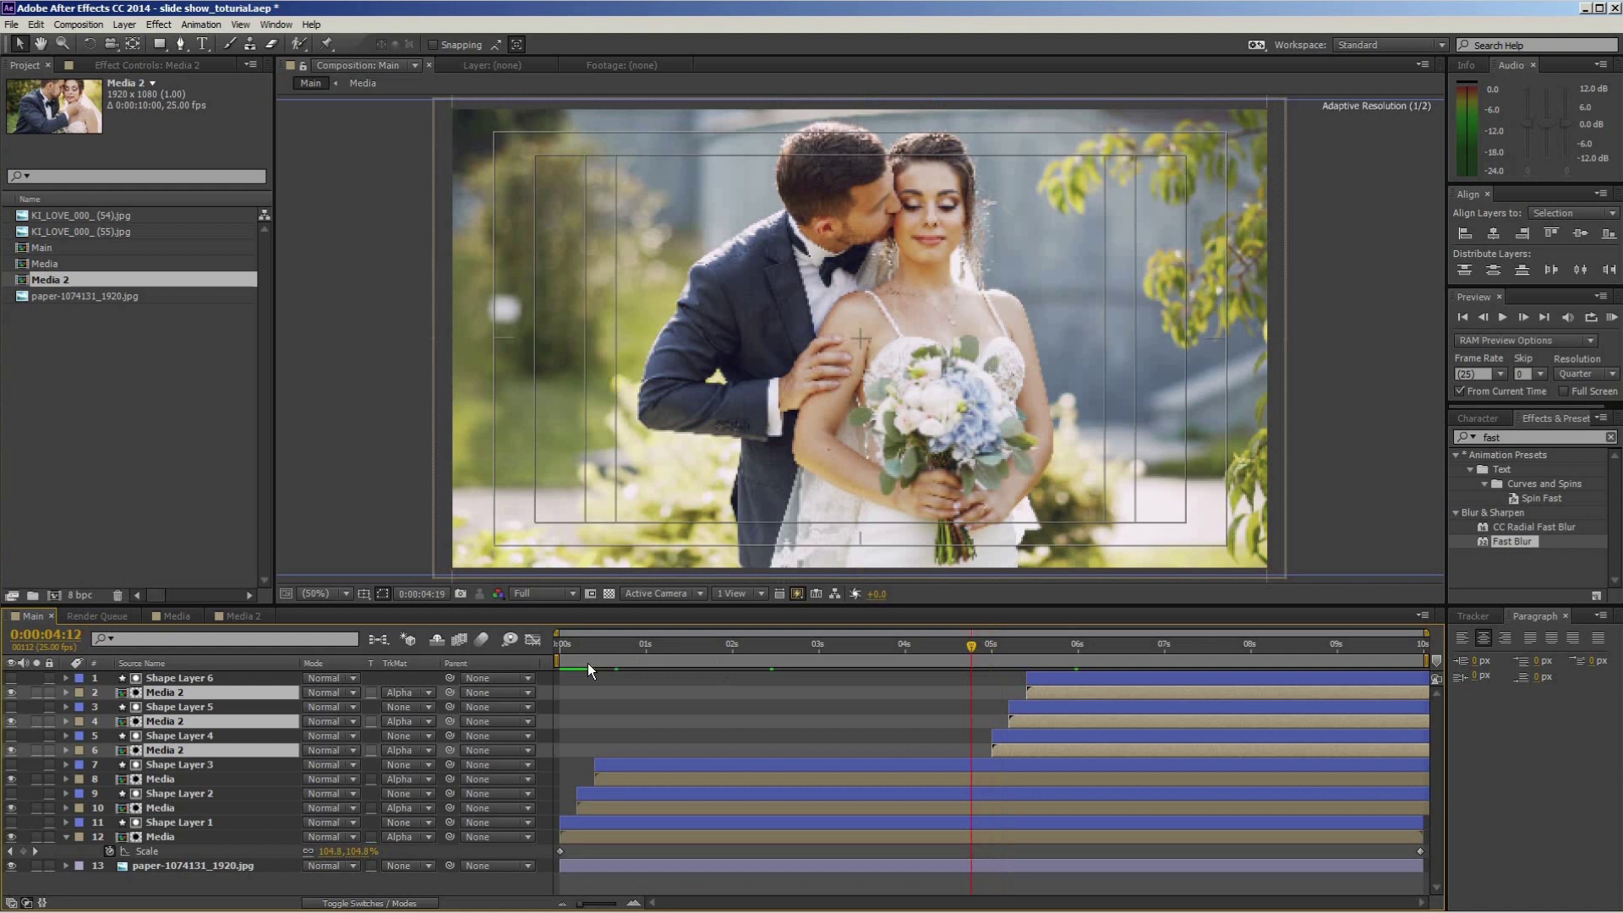
key(space)
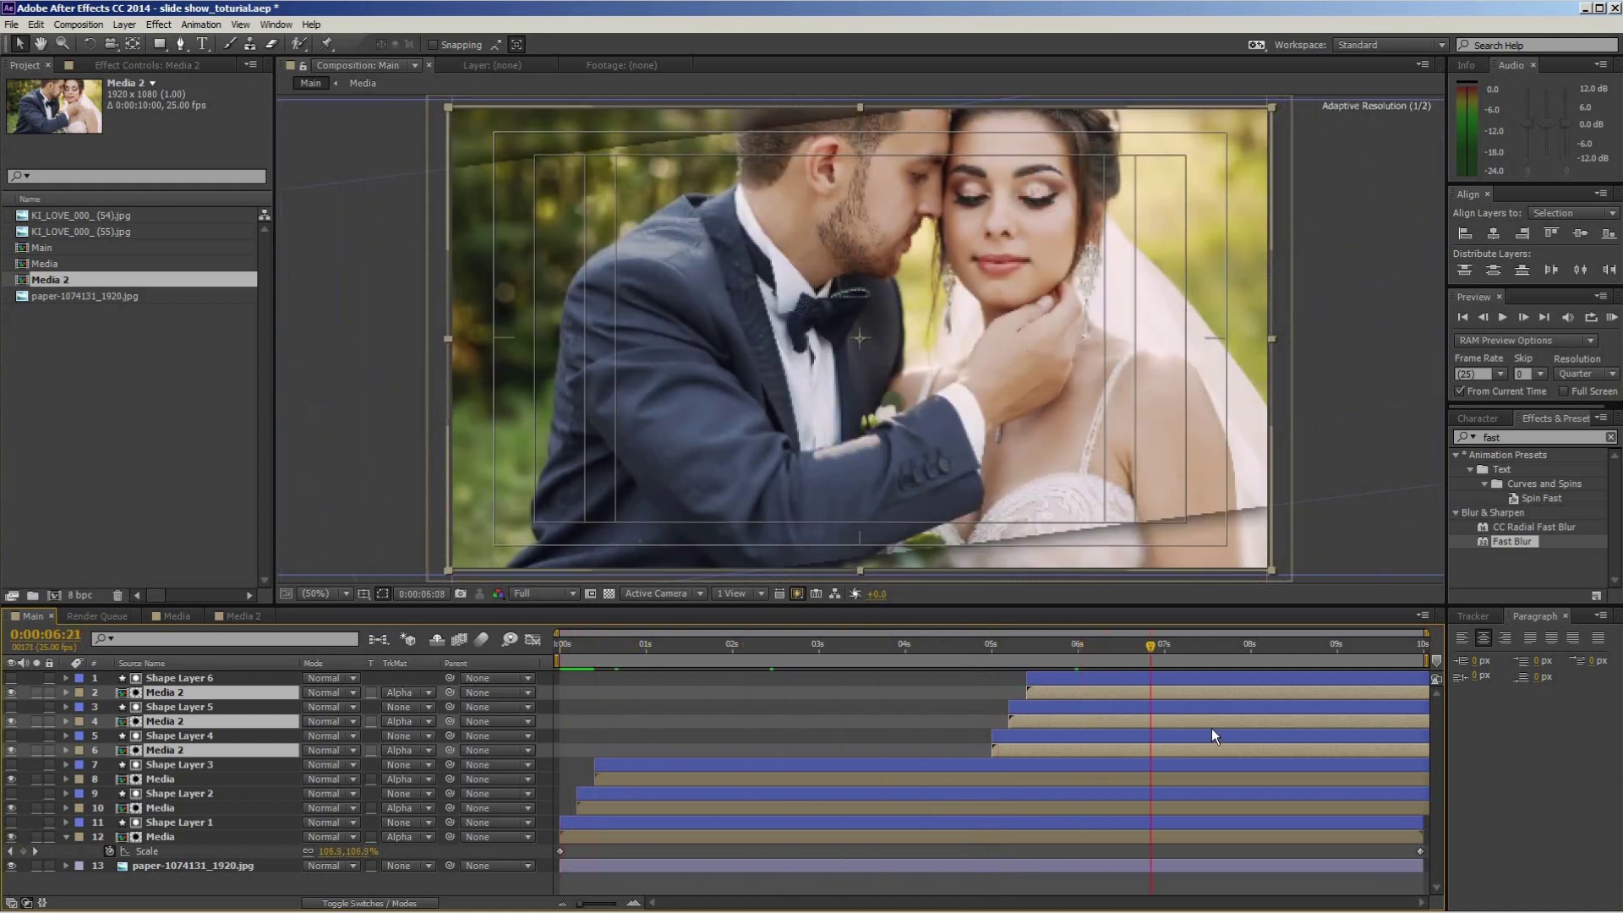
drag(1028, 646, 905, 647)
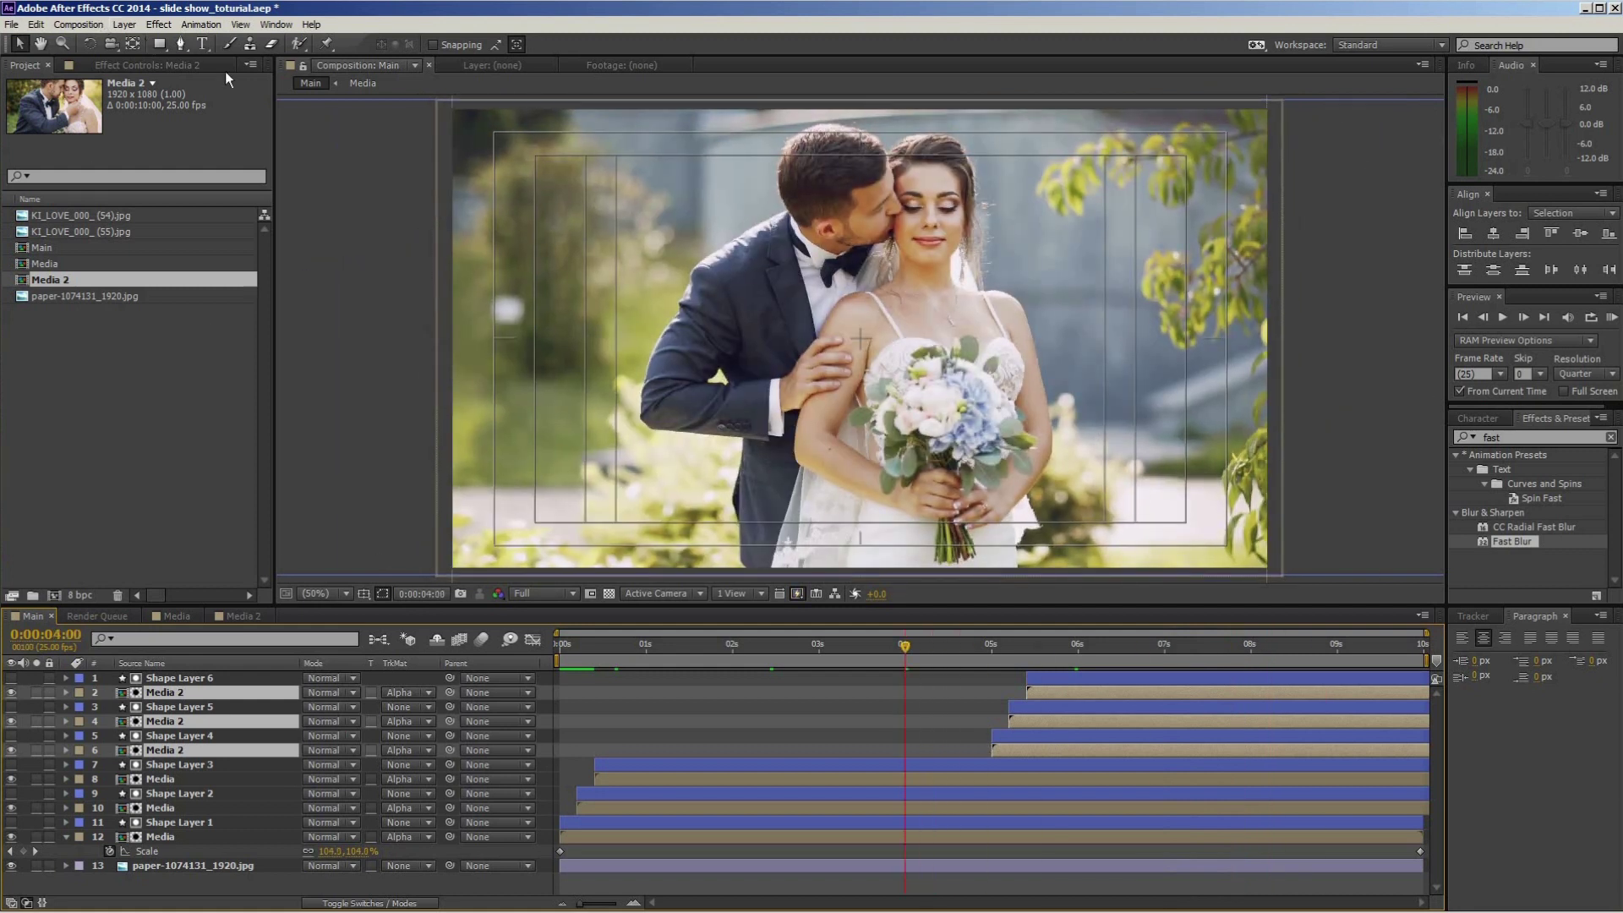
key(ctrl+t)
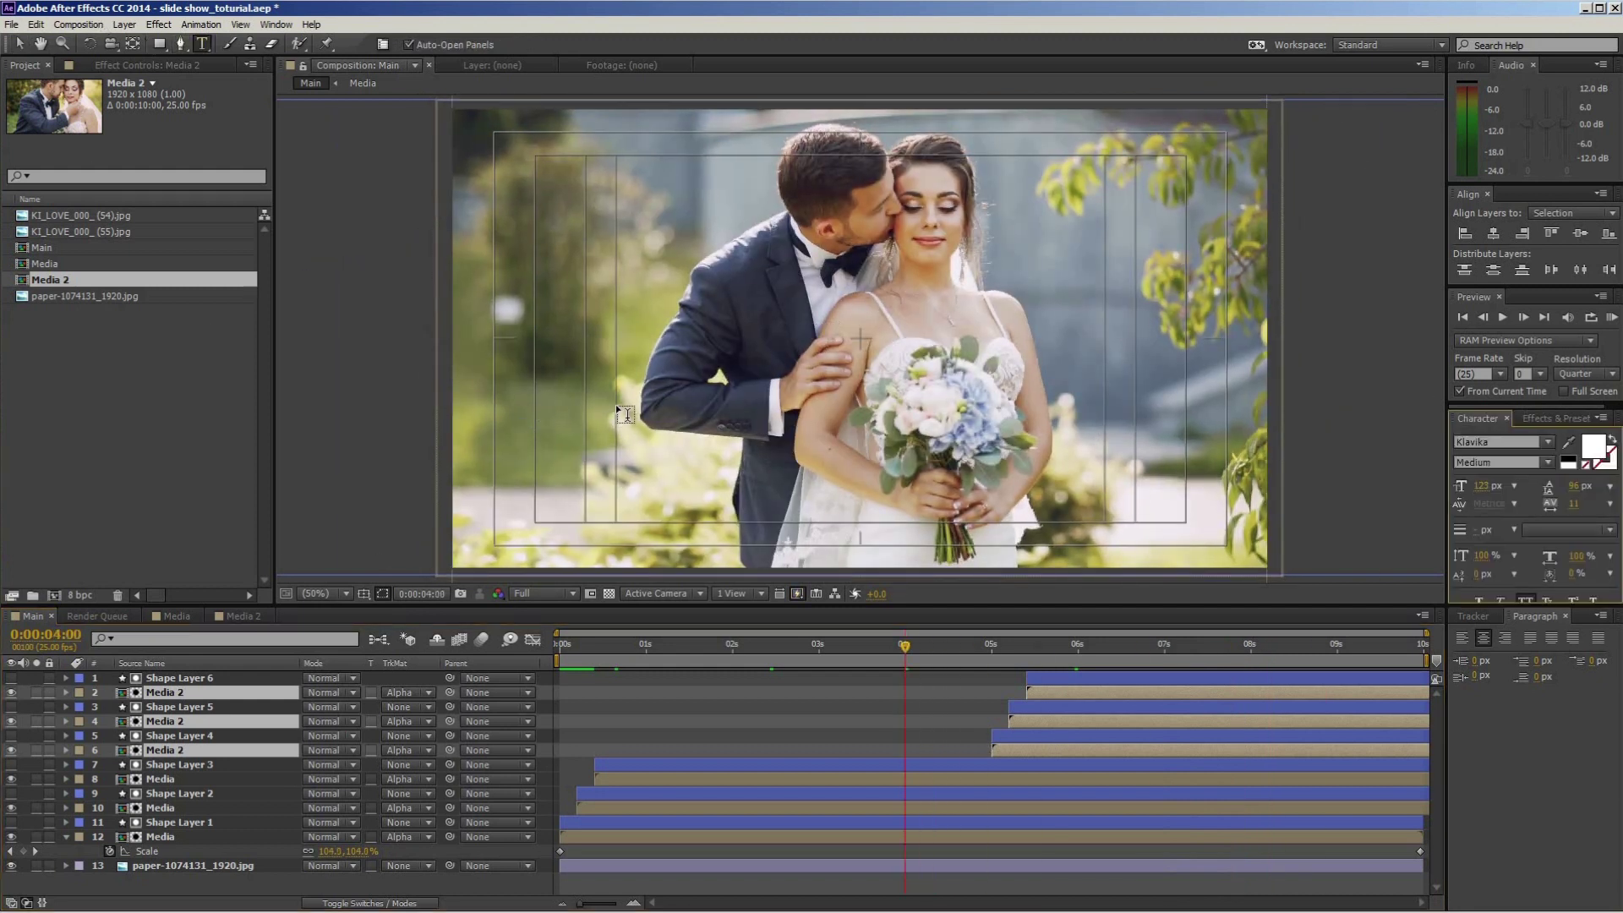
Type an AFTER EFFECTS title on the photo's left, set in Klavika Light at 94 px.
click(697, 456)
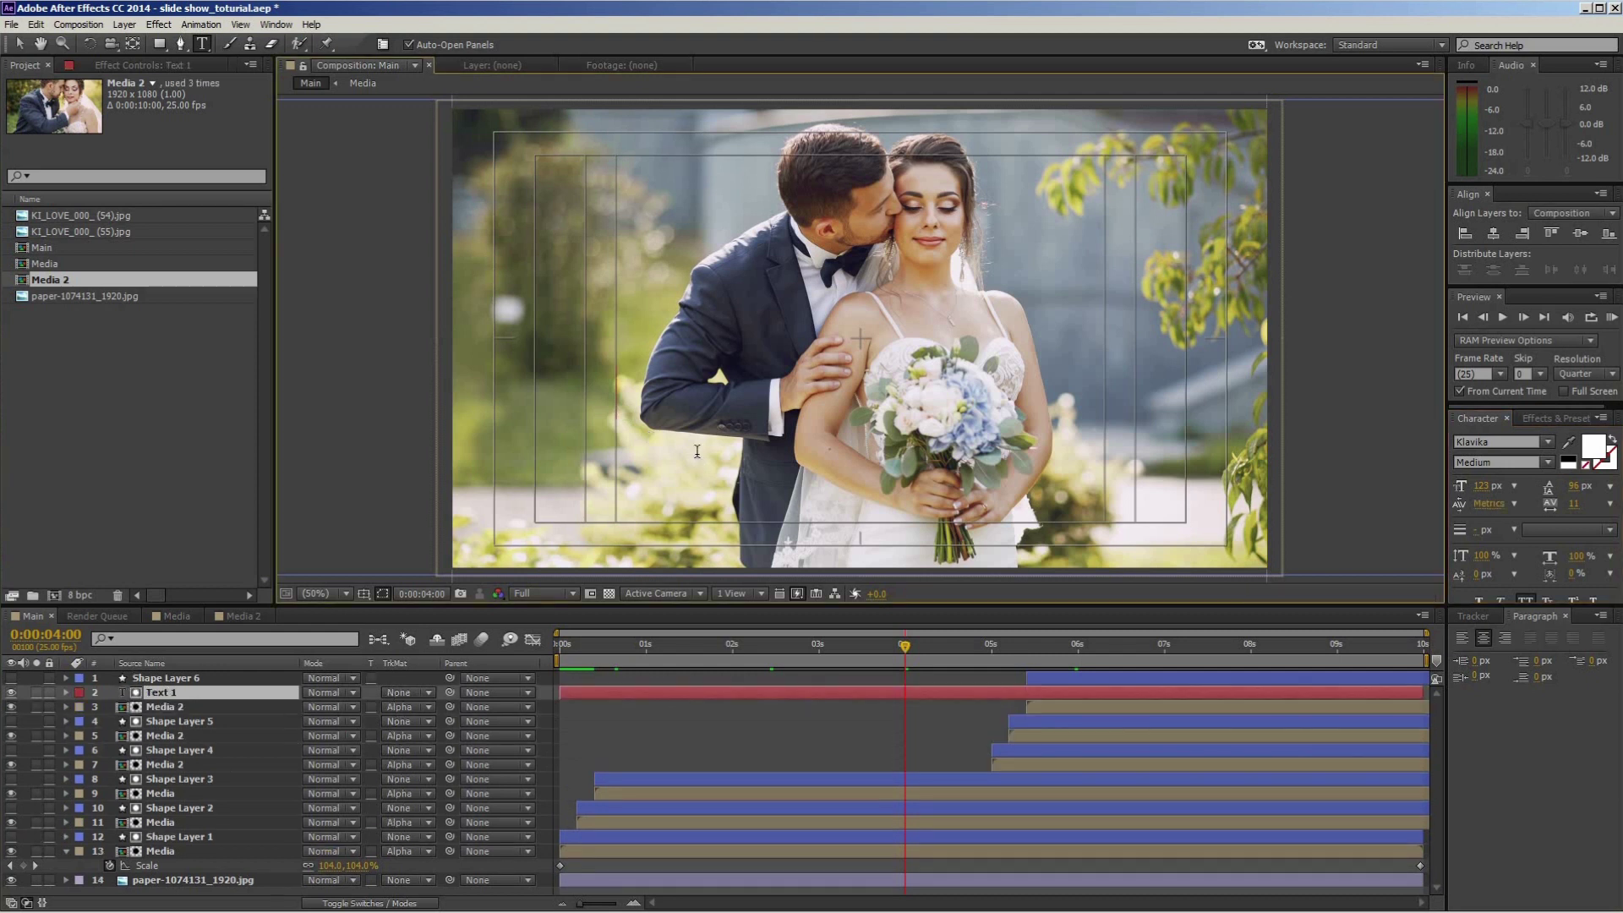
text(AF)
text(TER)
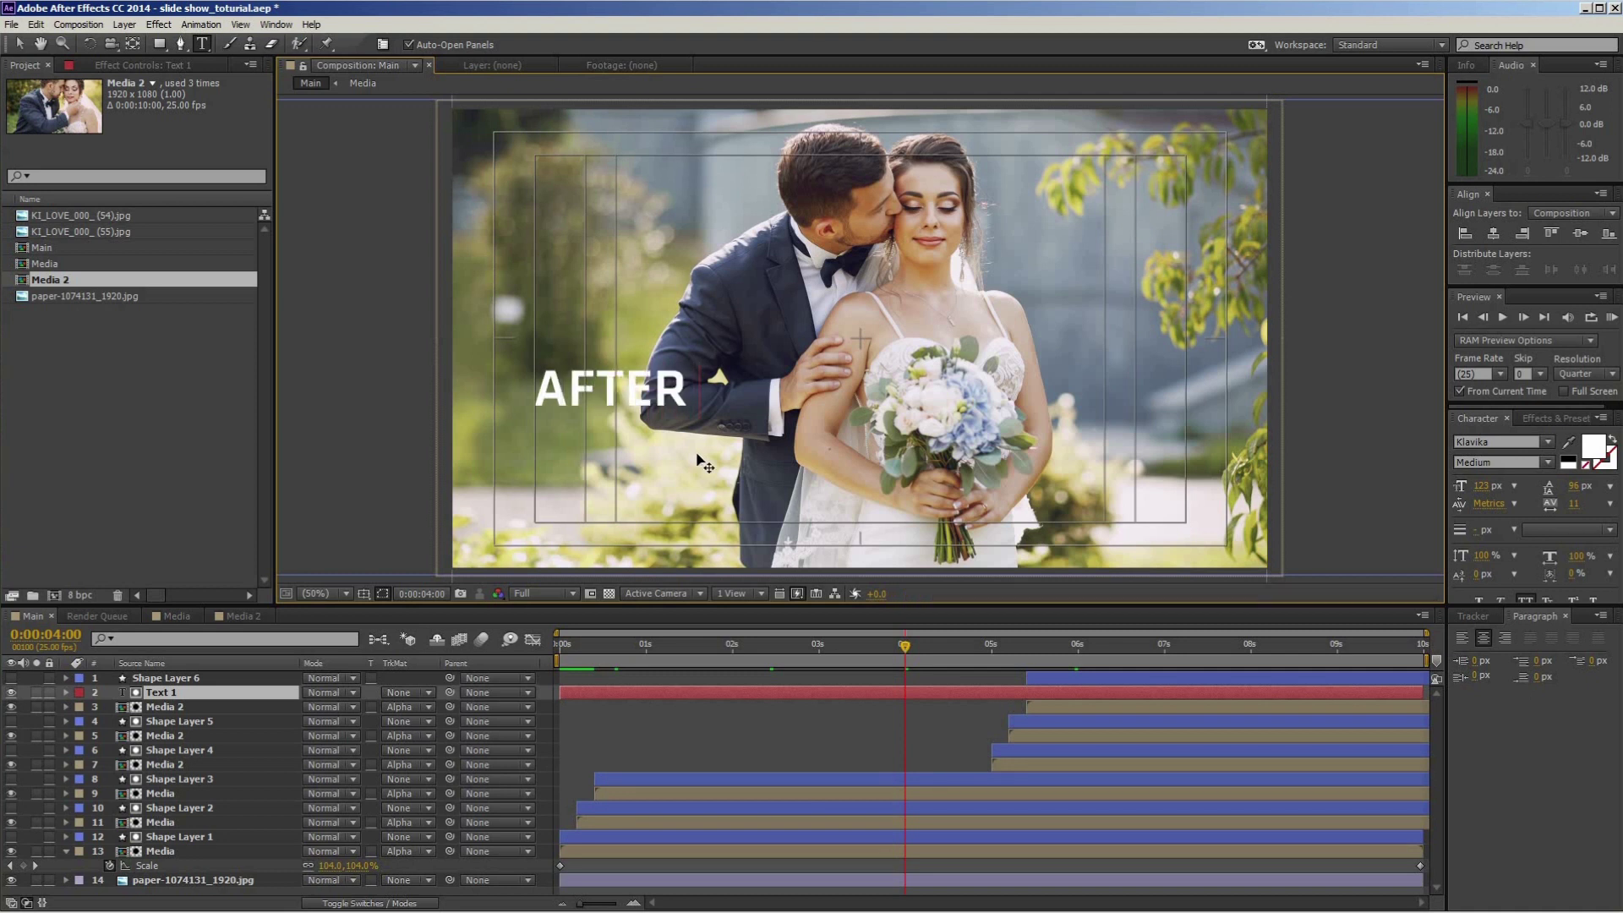
text( EFFECT)
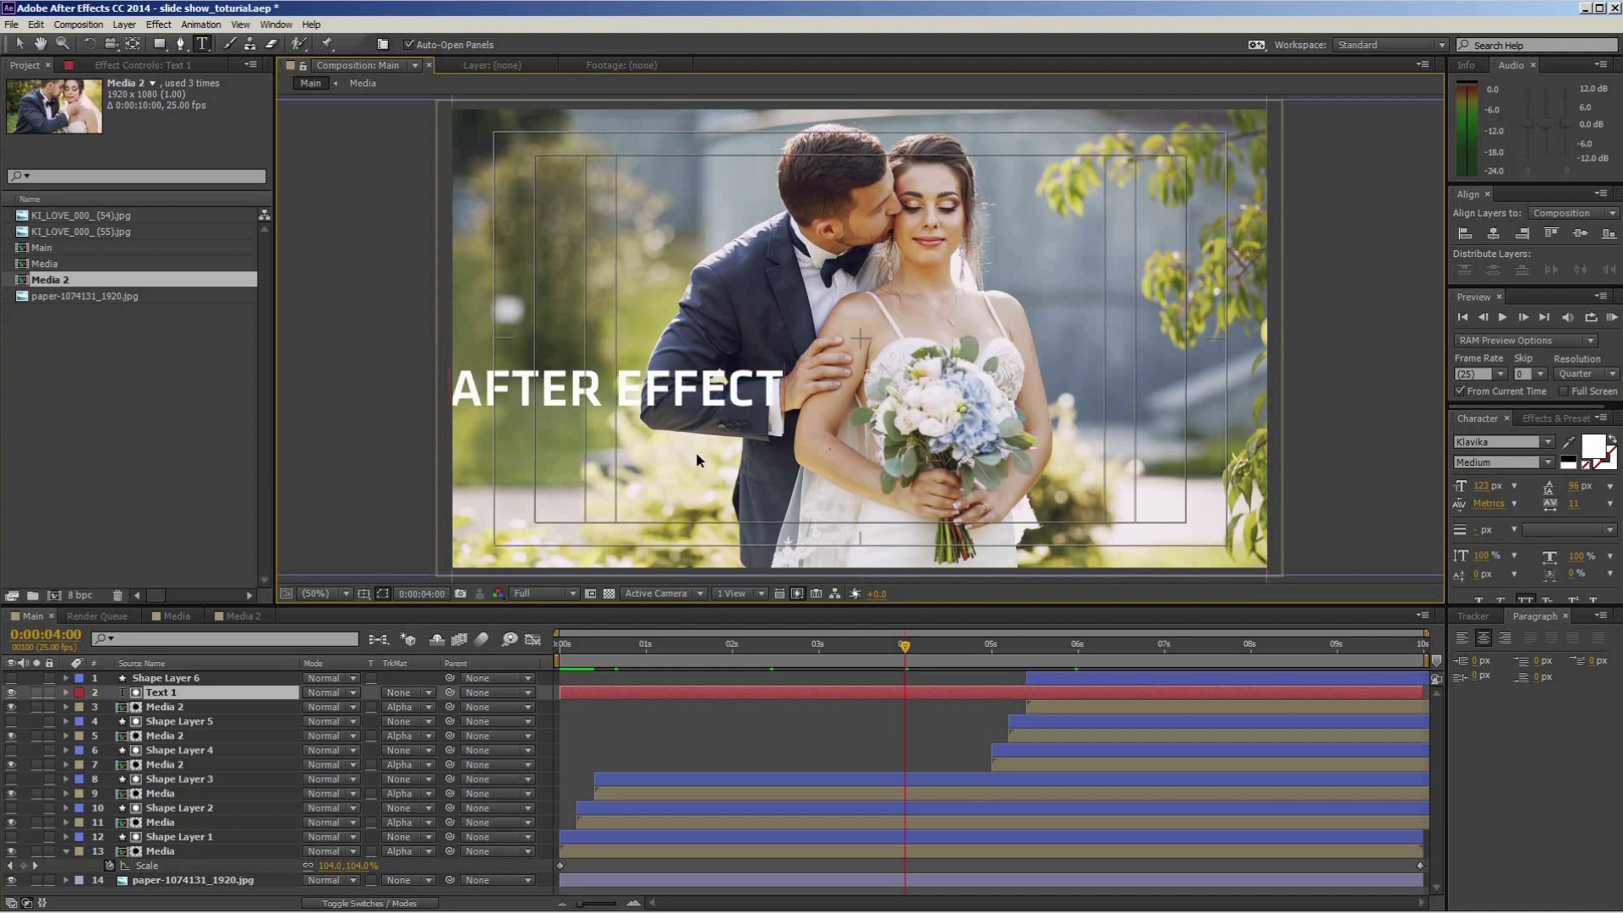
text(S)
key(ctrl+a)
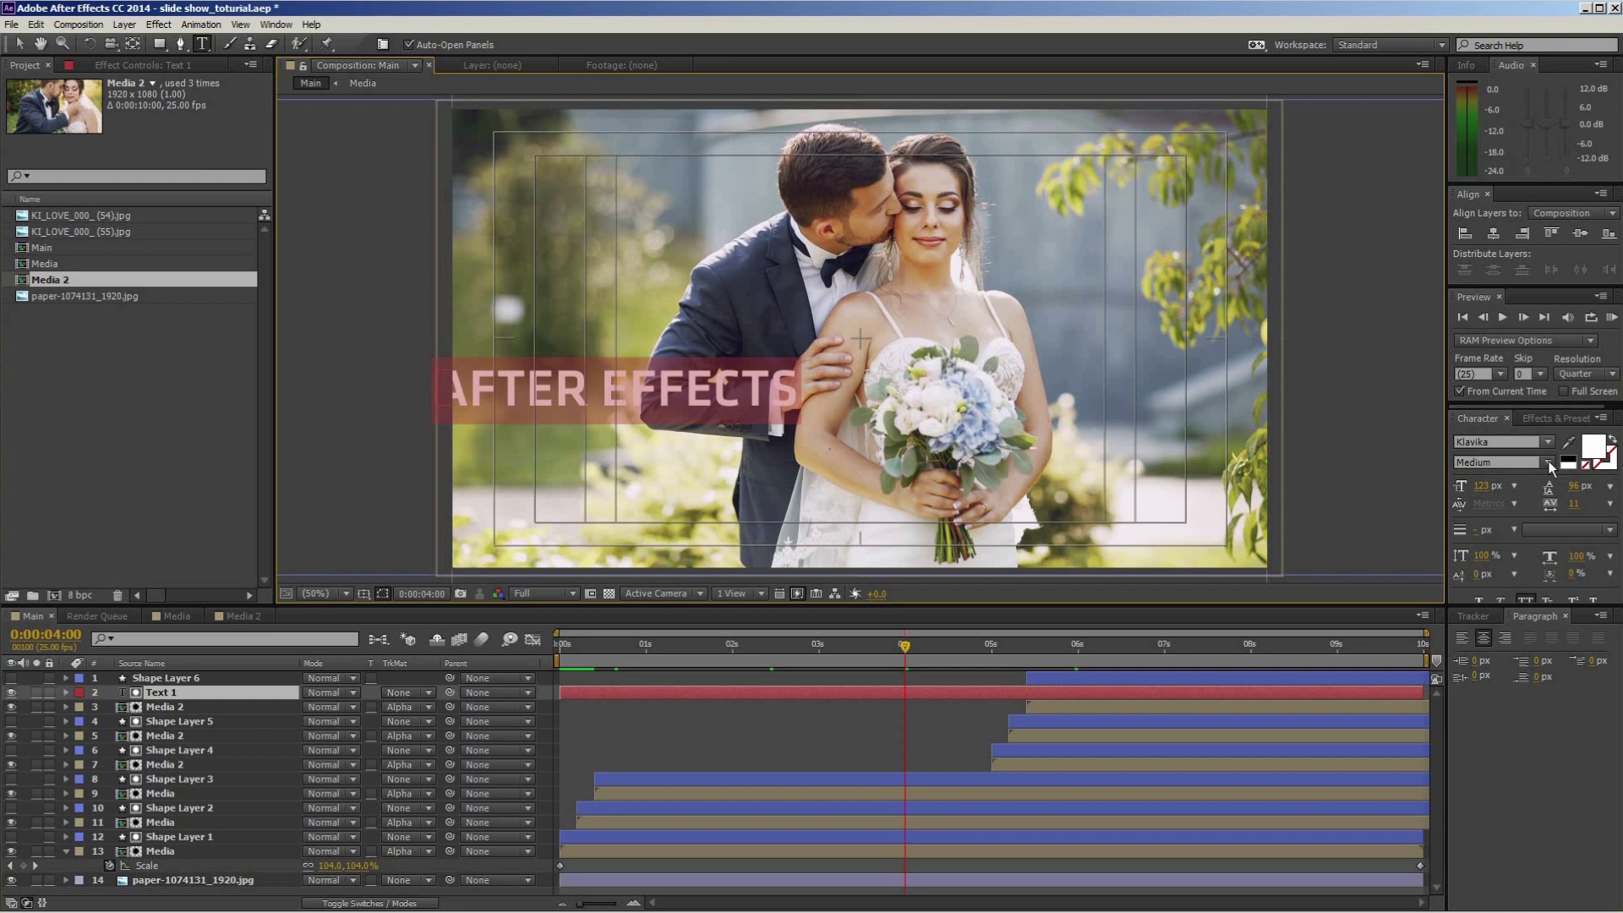
click(1502, 463)
click(1480, 480)
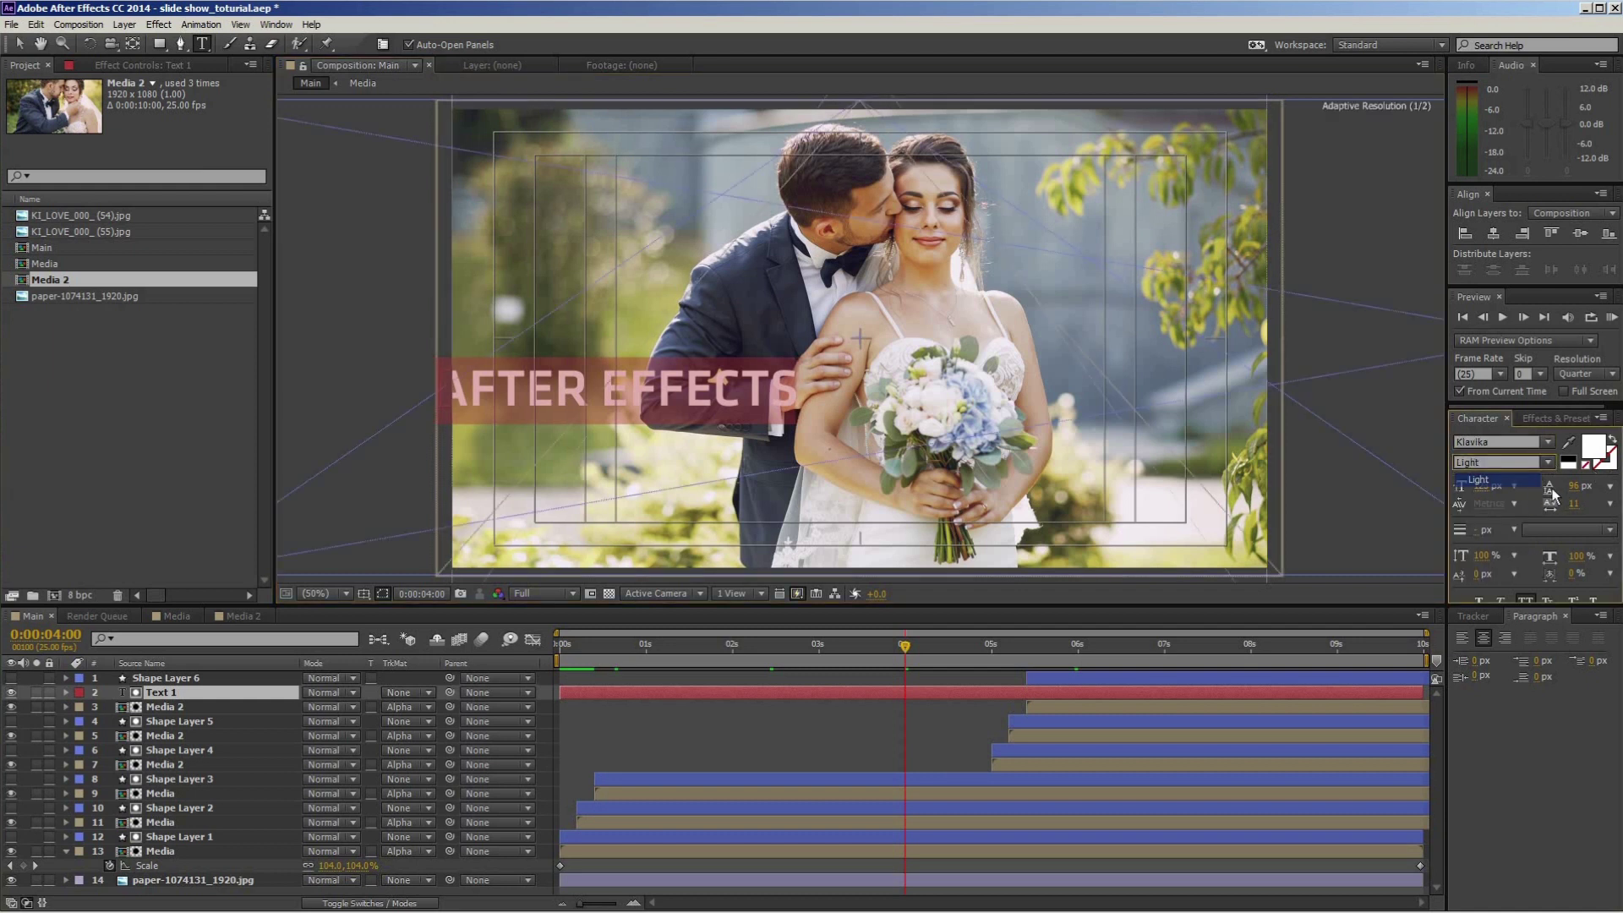
drag(1475, 487, 1453, 486)
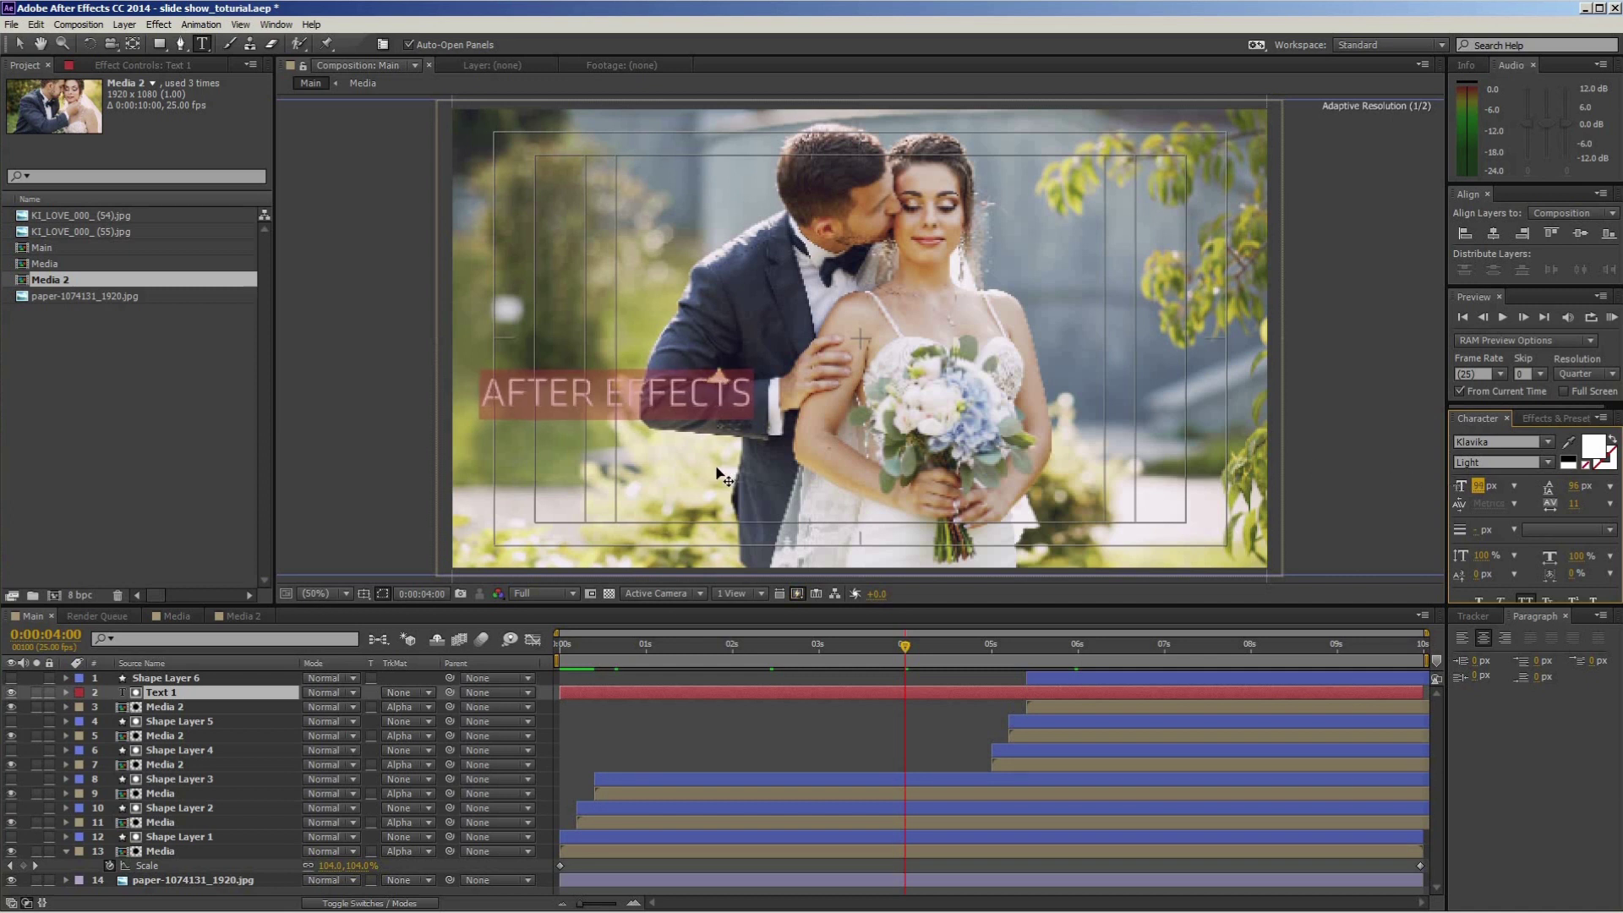
click(759, 470)
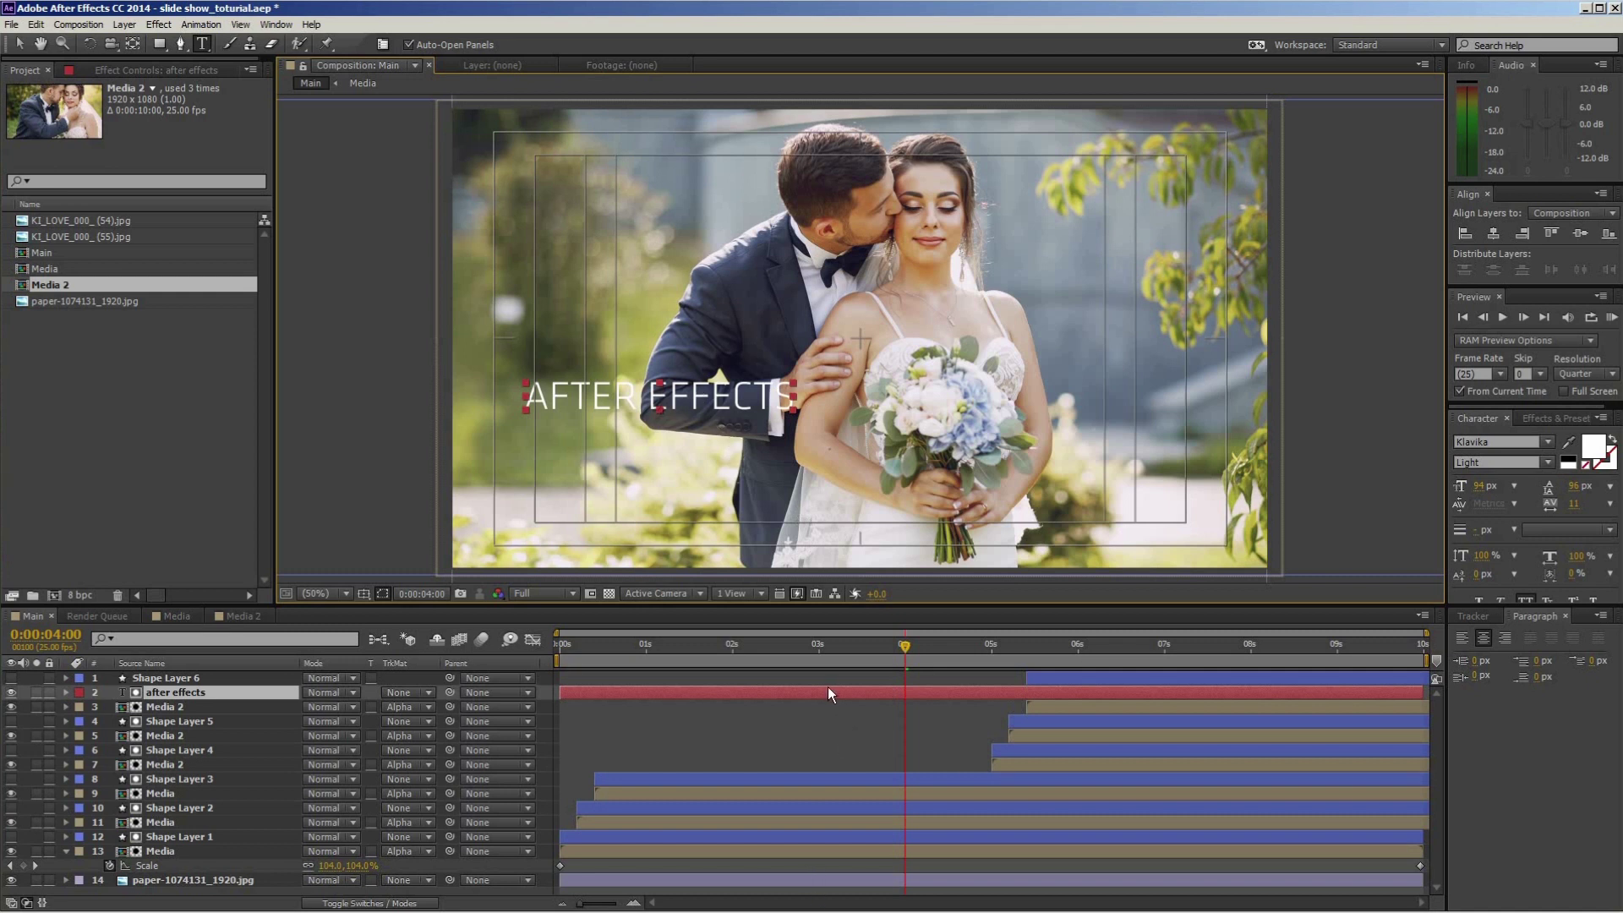
Duplicate the AFTER EFFECTS title, stack both layers on top from 4 seconds, and edit the copy.
key(ctrl+d)
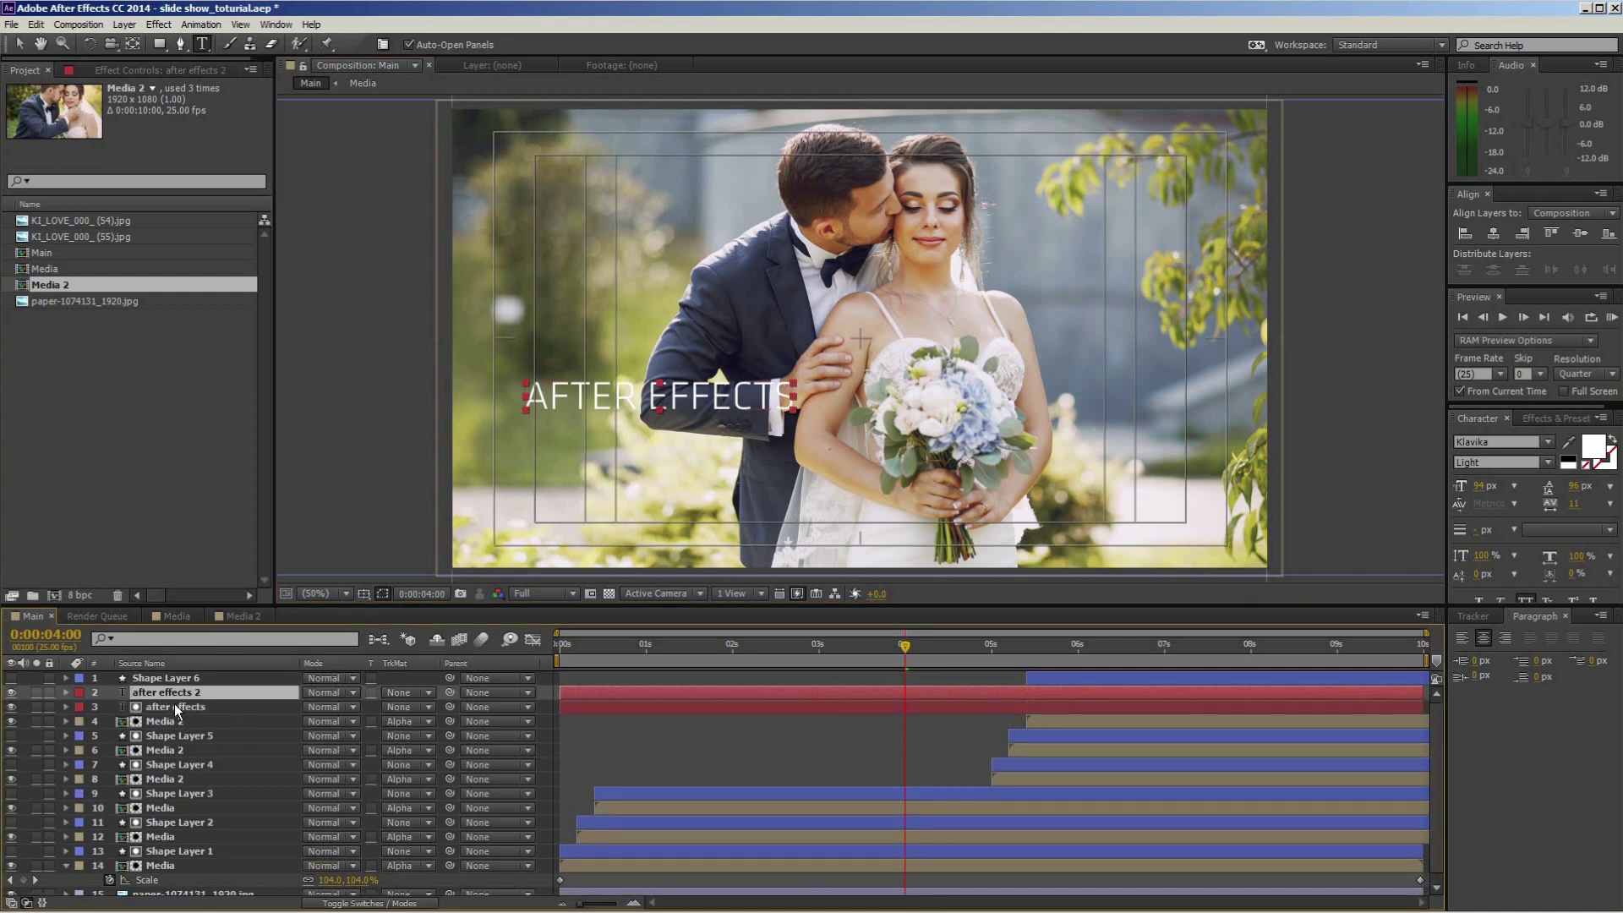
shift+click(169, 705)
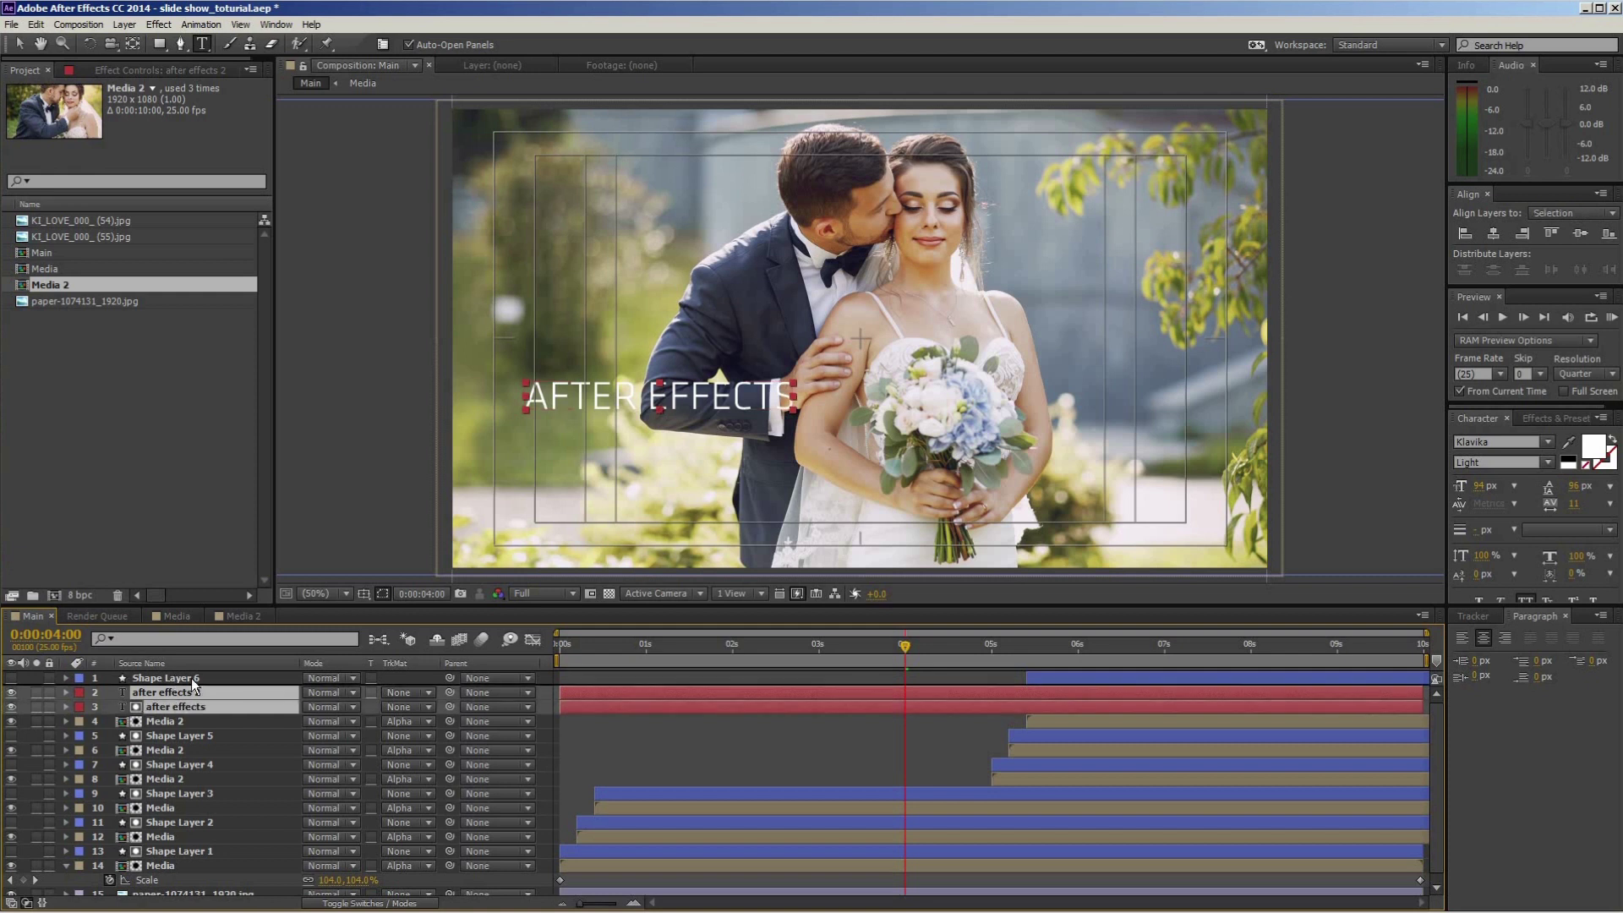
key(ctrl+shift+bracketright)
drag(910, 694, 938, 689)
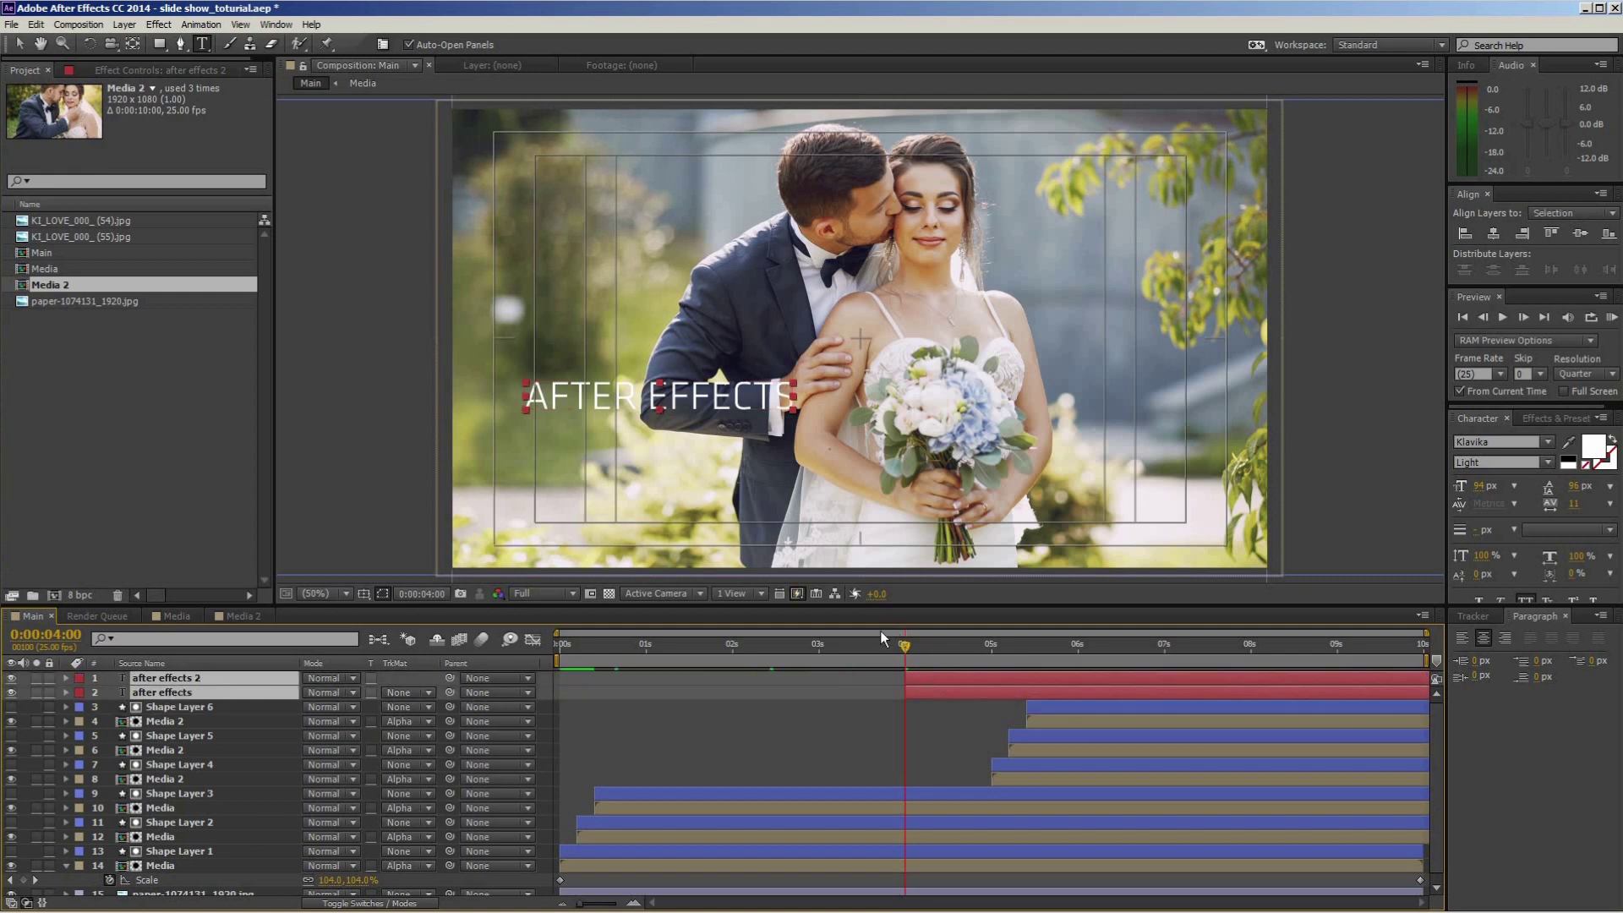
double_click(694, 408)
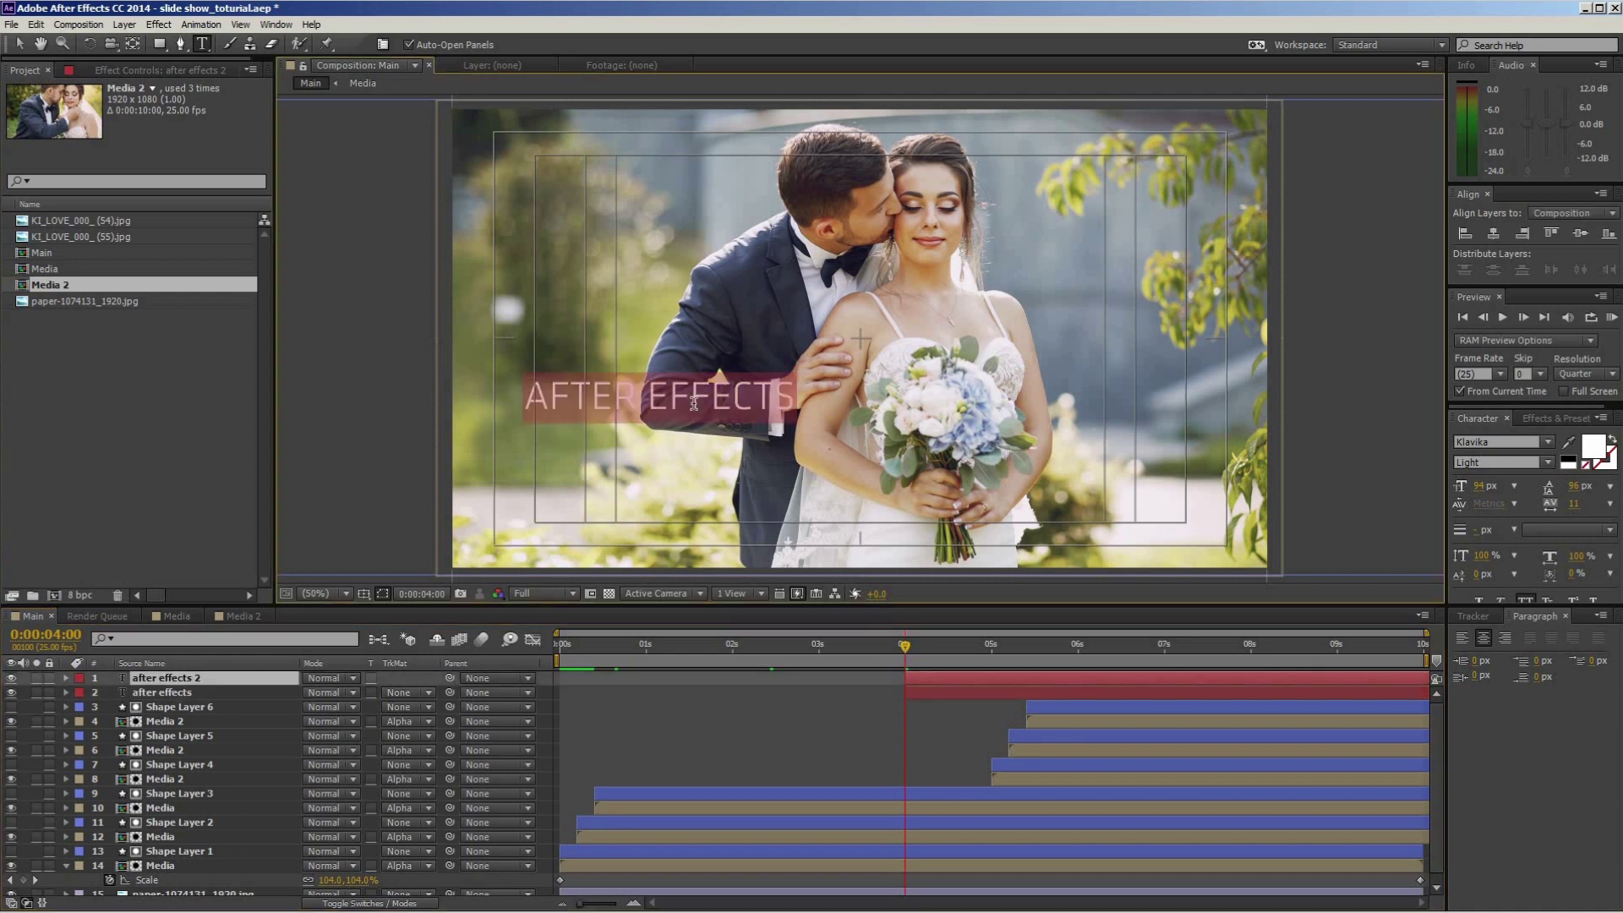
click(693, 404)
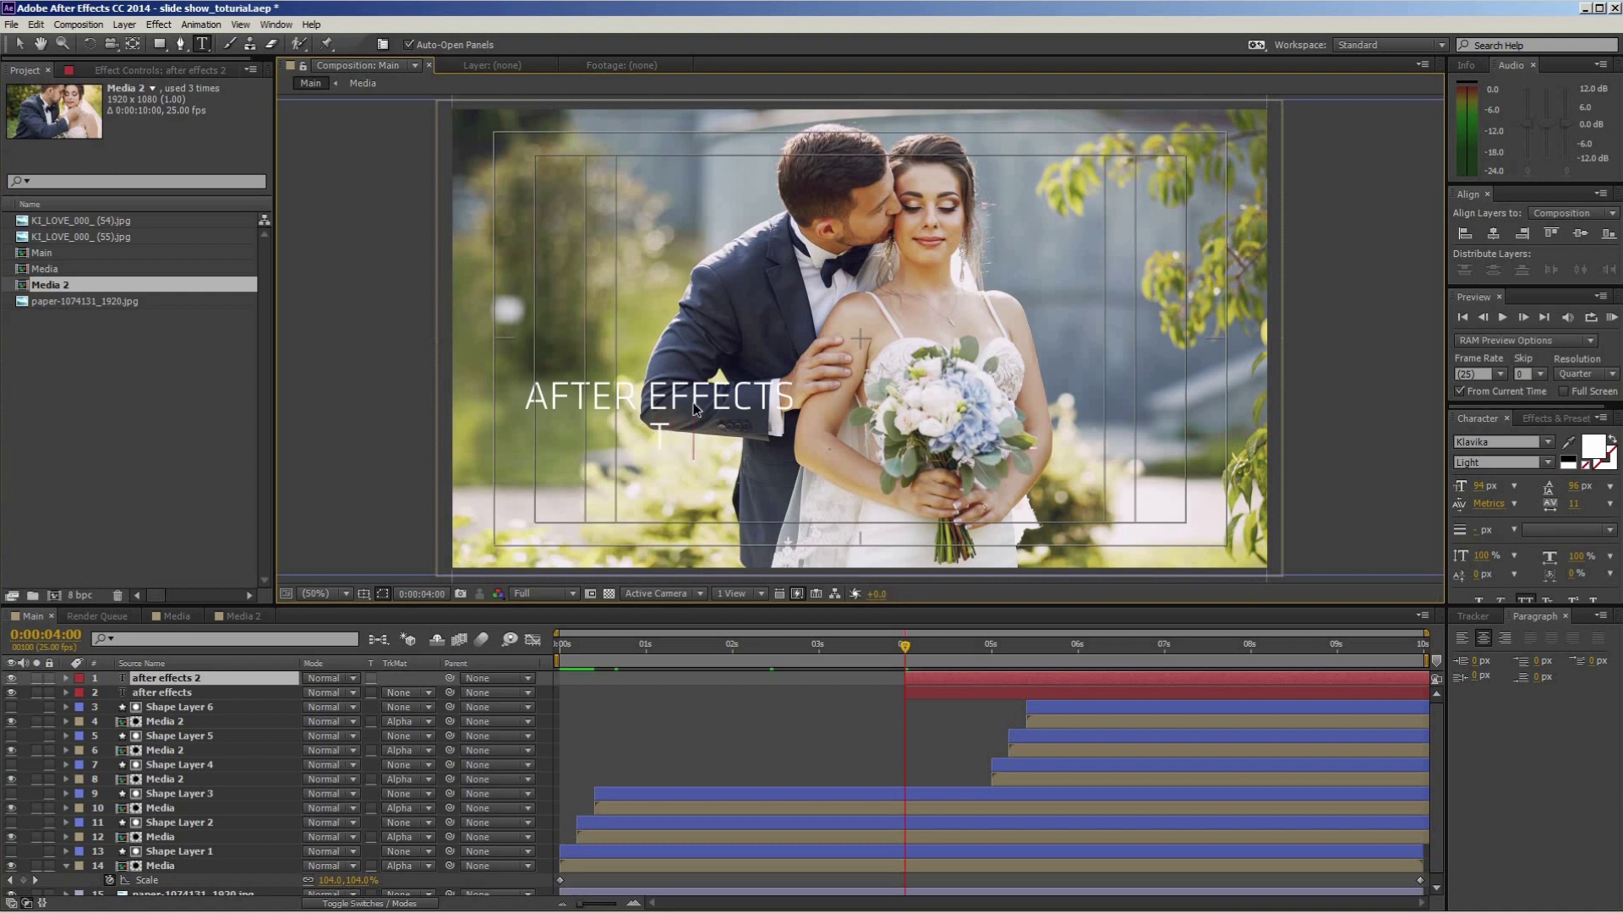
Add a TUTORIAL line set in Klavika Medium at 132 px.
text(UTORIA)
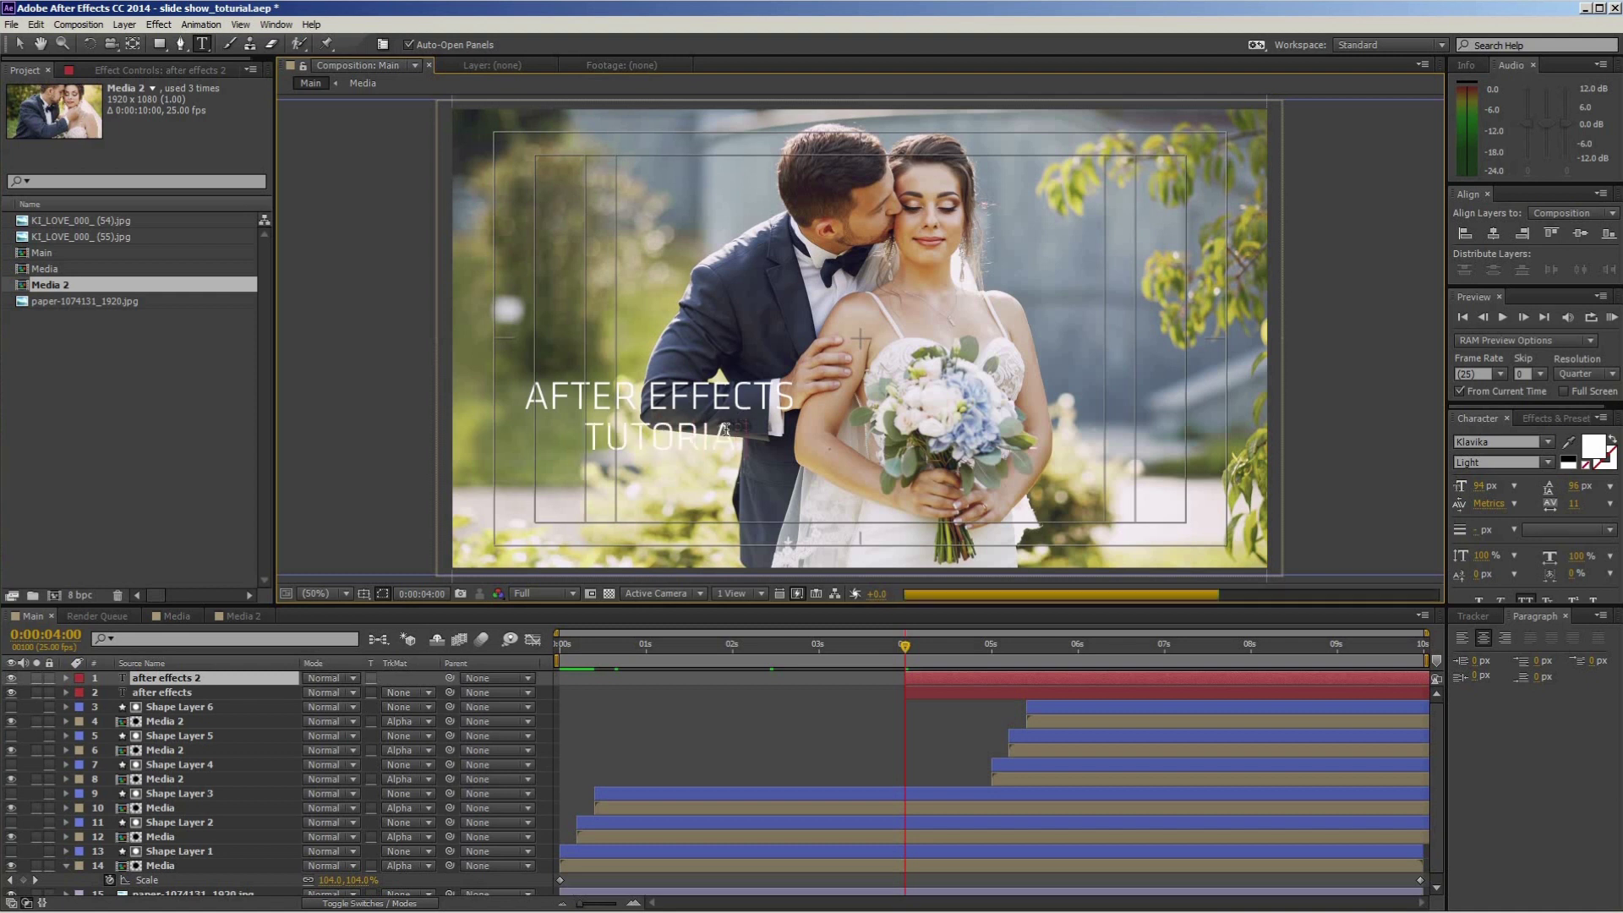
text(L)
key(shift+Home)
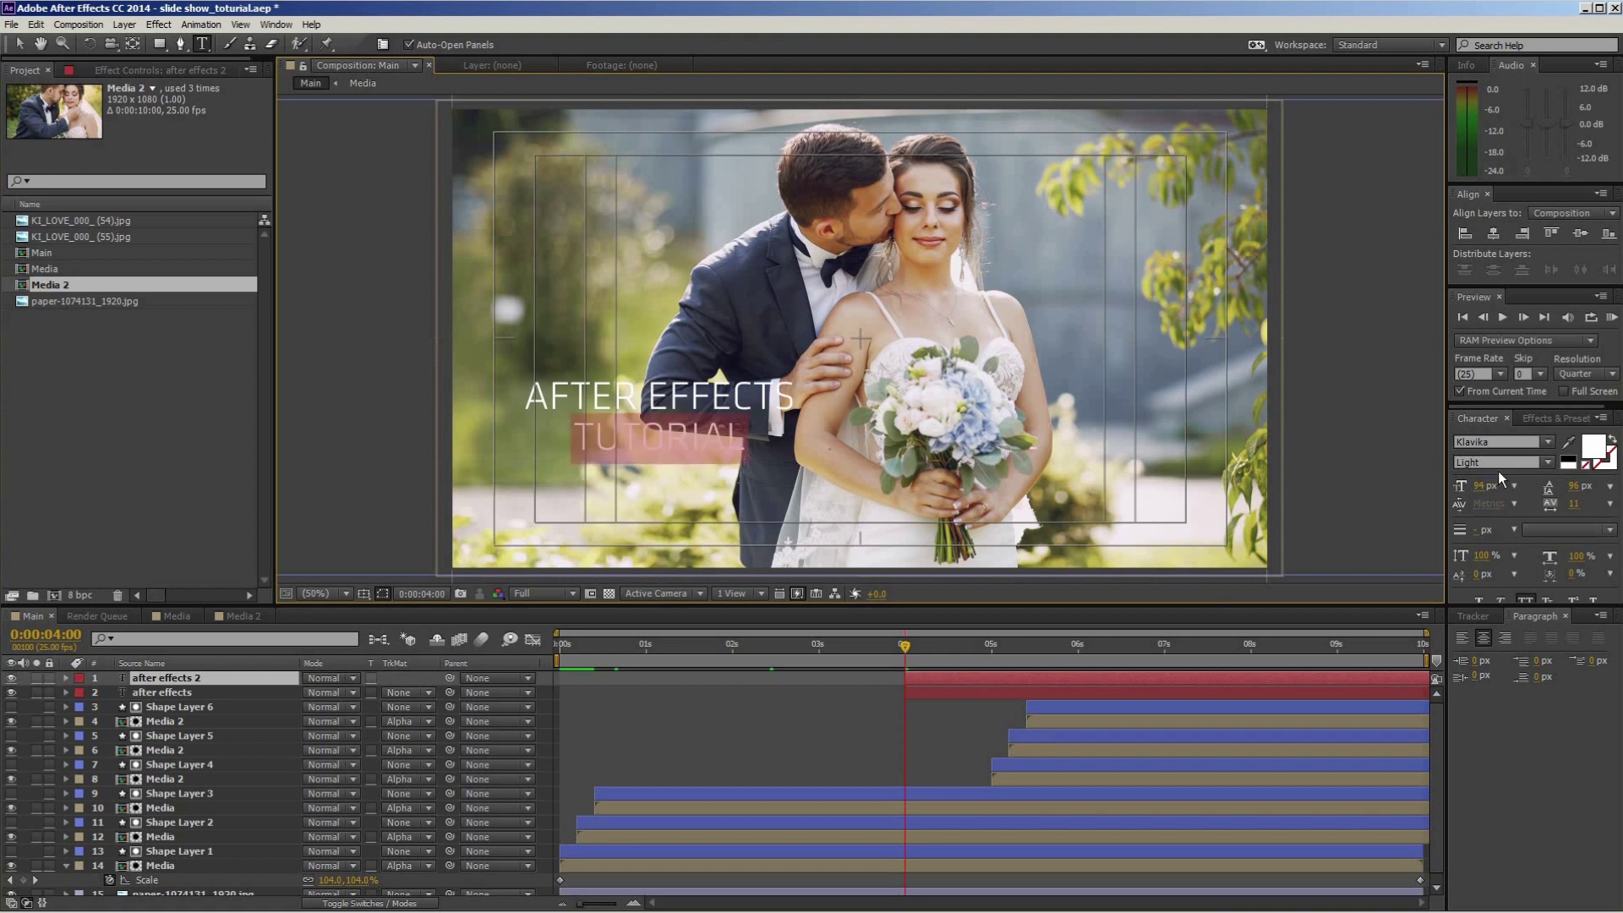
click(1513, 462)
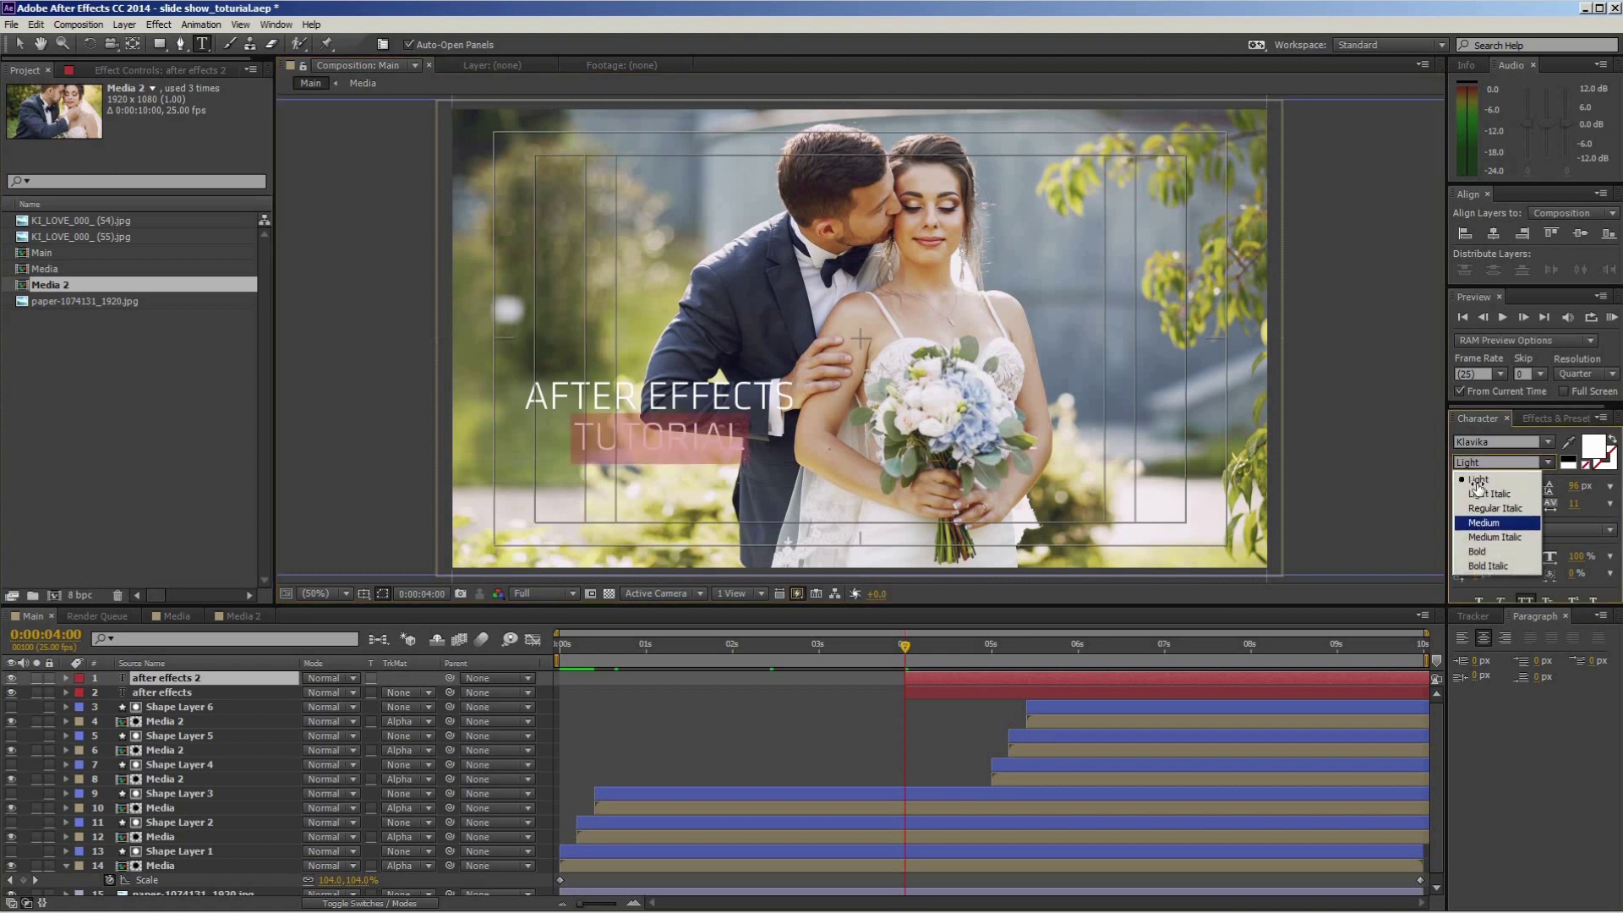
click(1493, 517)
drag(1502, 488, 1522, 492)
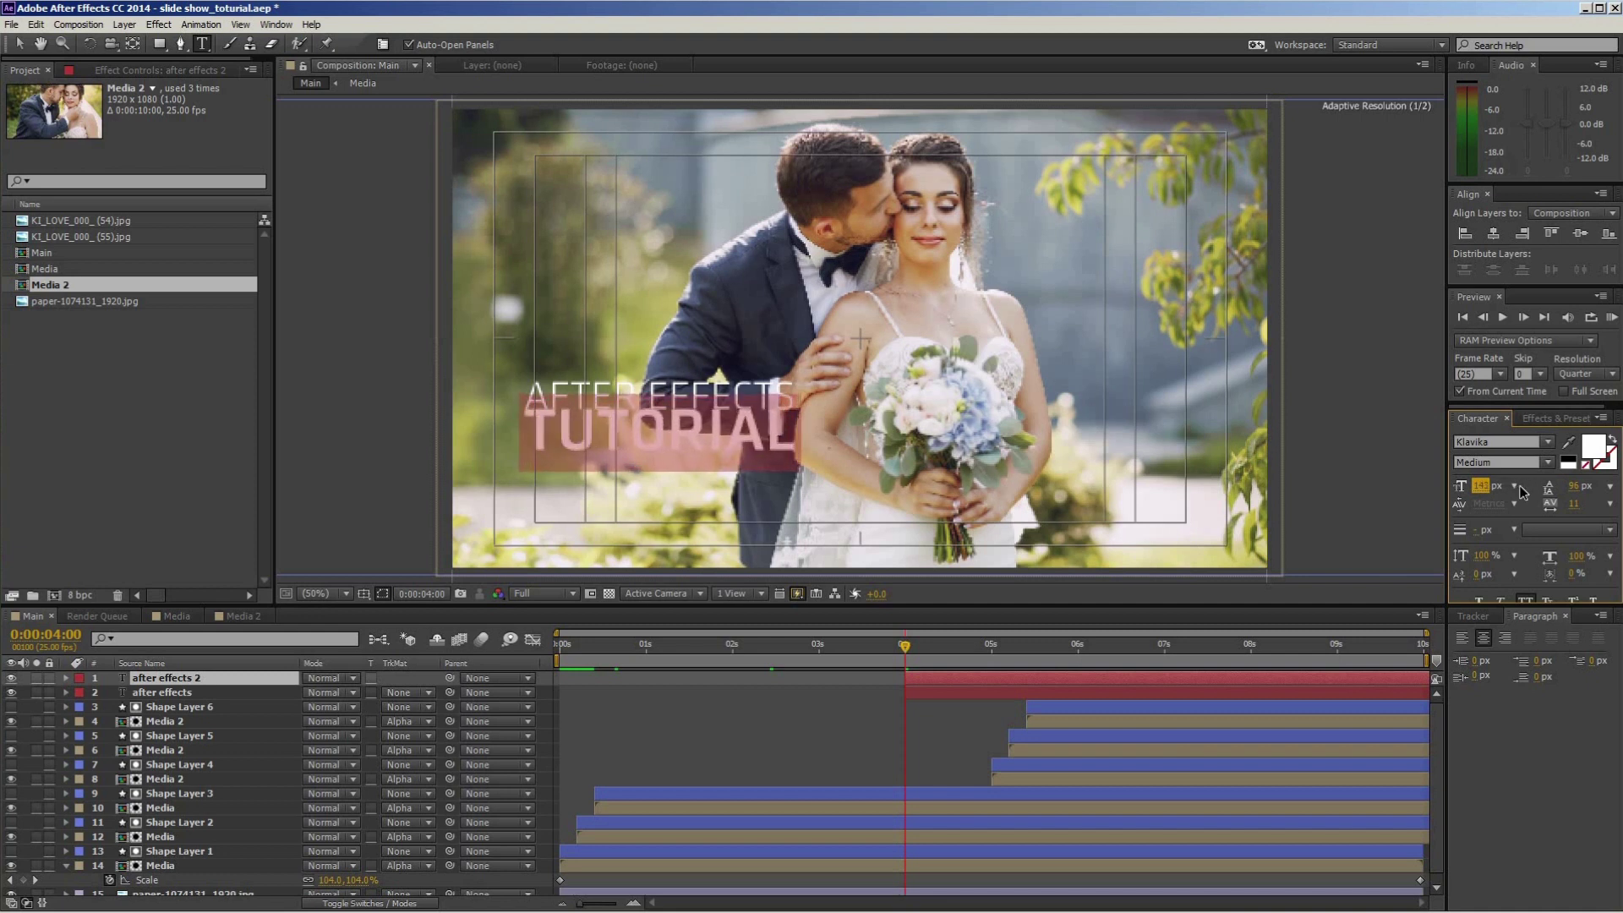
key(Escape)
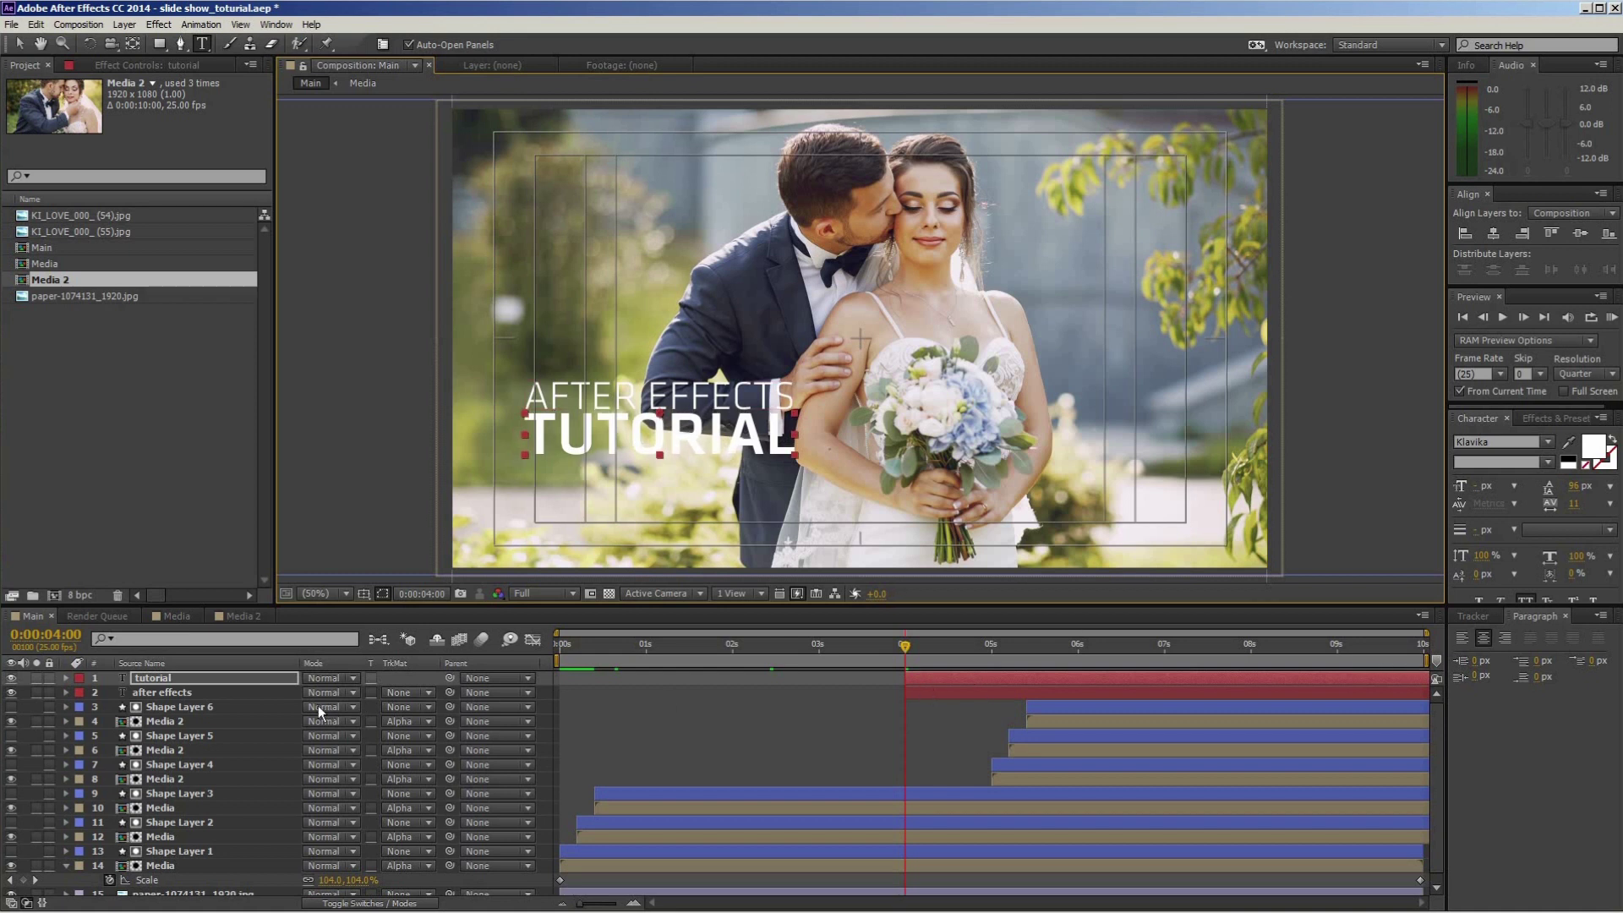
Name the layer tutorial and expand its text animator options.
key(Return)
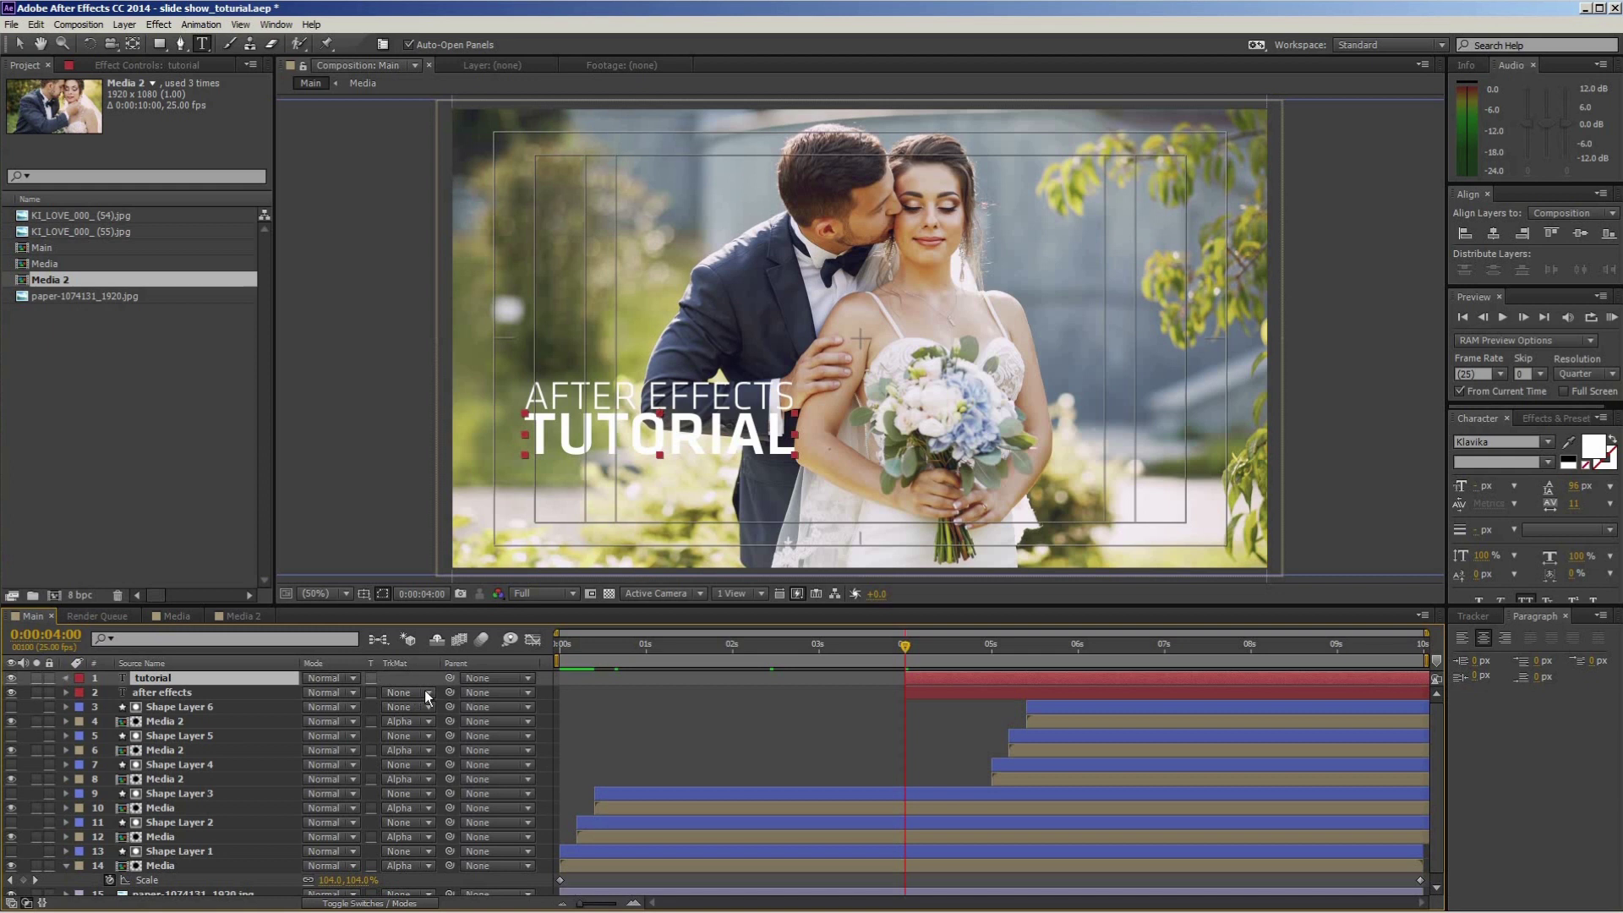
key(ctrl+Right)
click(430, 693)
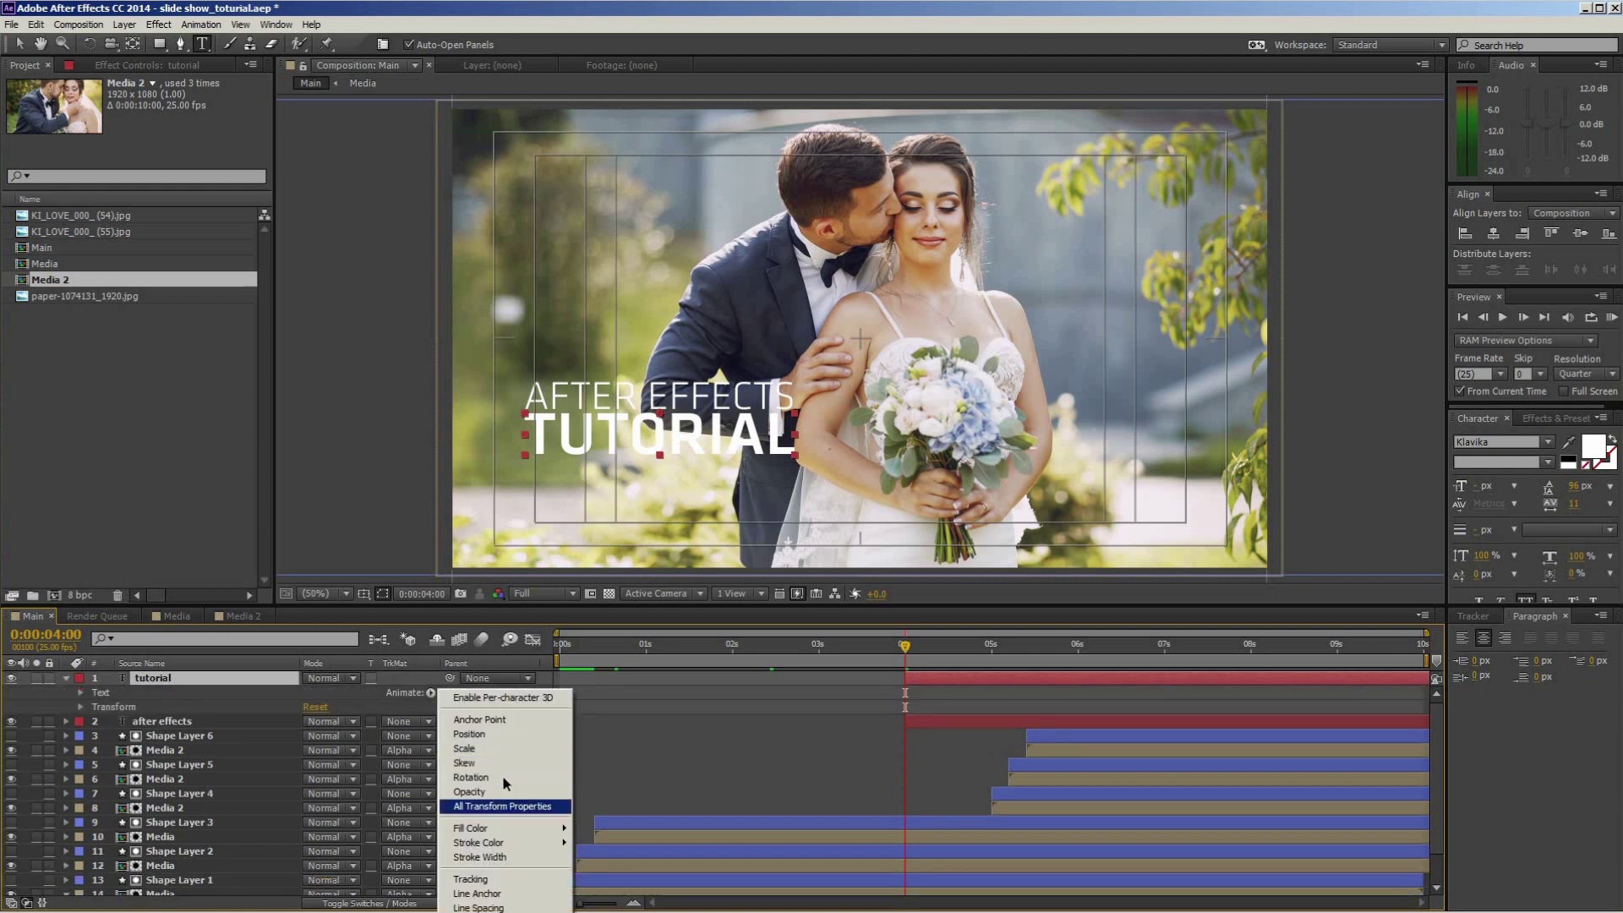
Add a 0% Opacity animator and keyframe range Start from 0% at 4s to 100% at 5s.
click(497, 792)
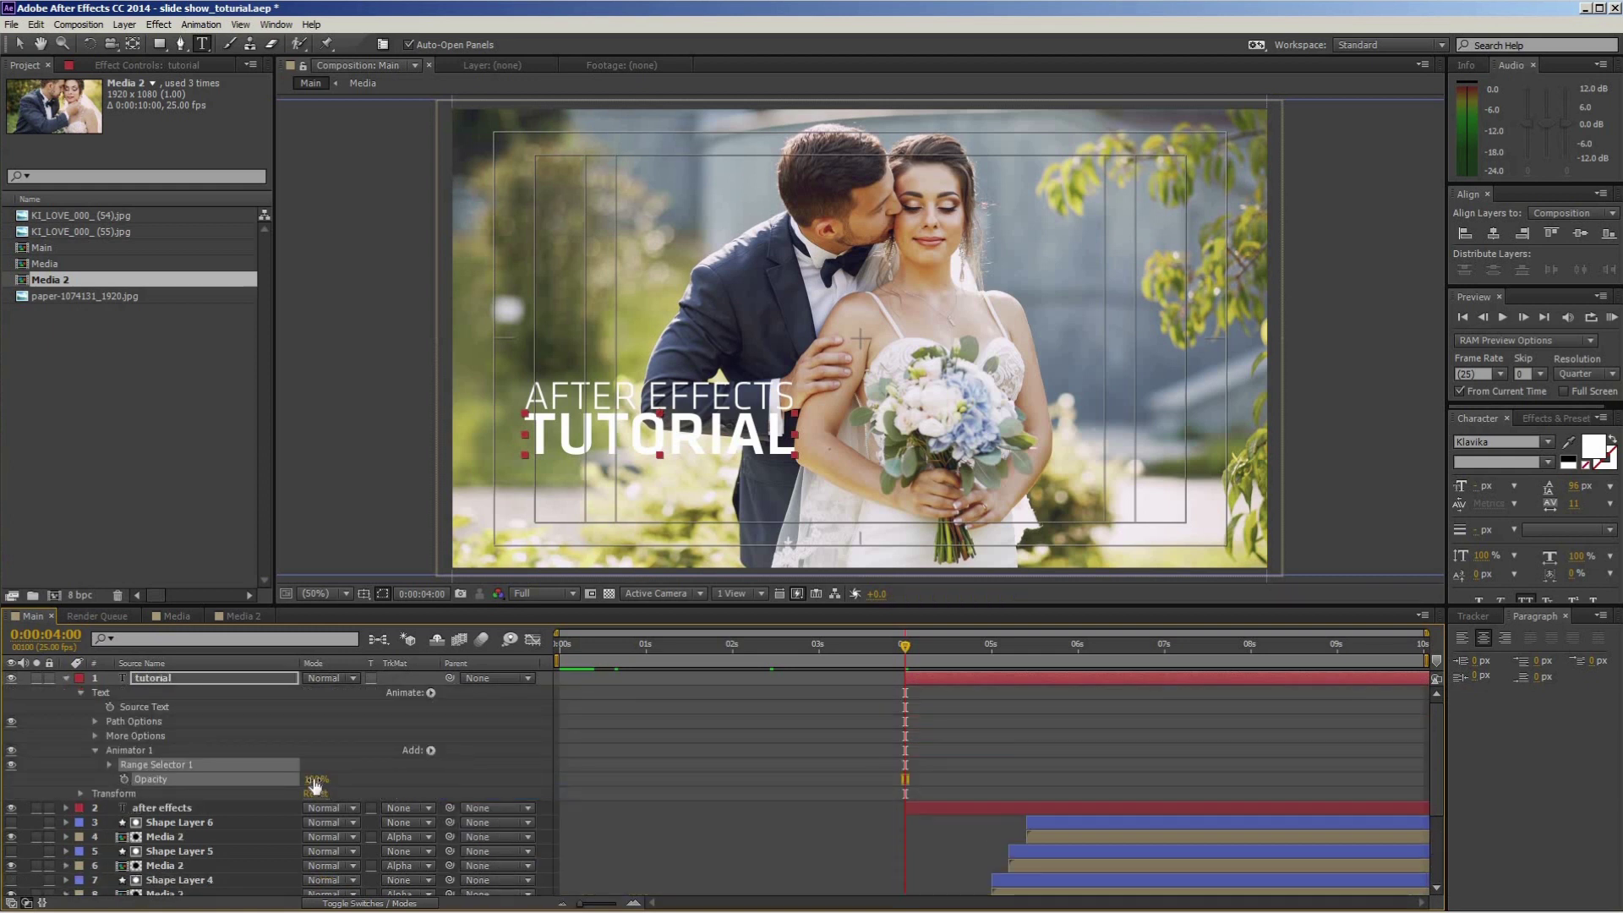
drag(316, 778, 113, 771)
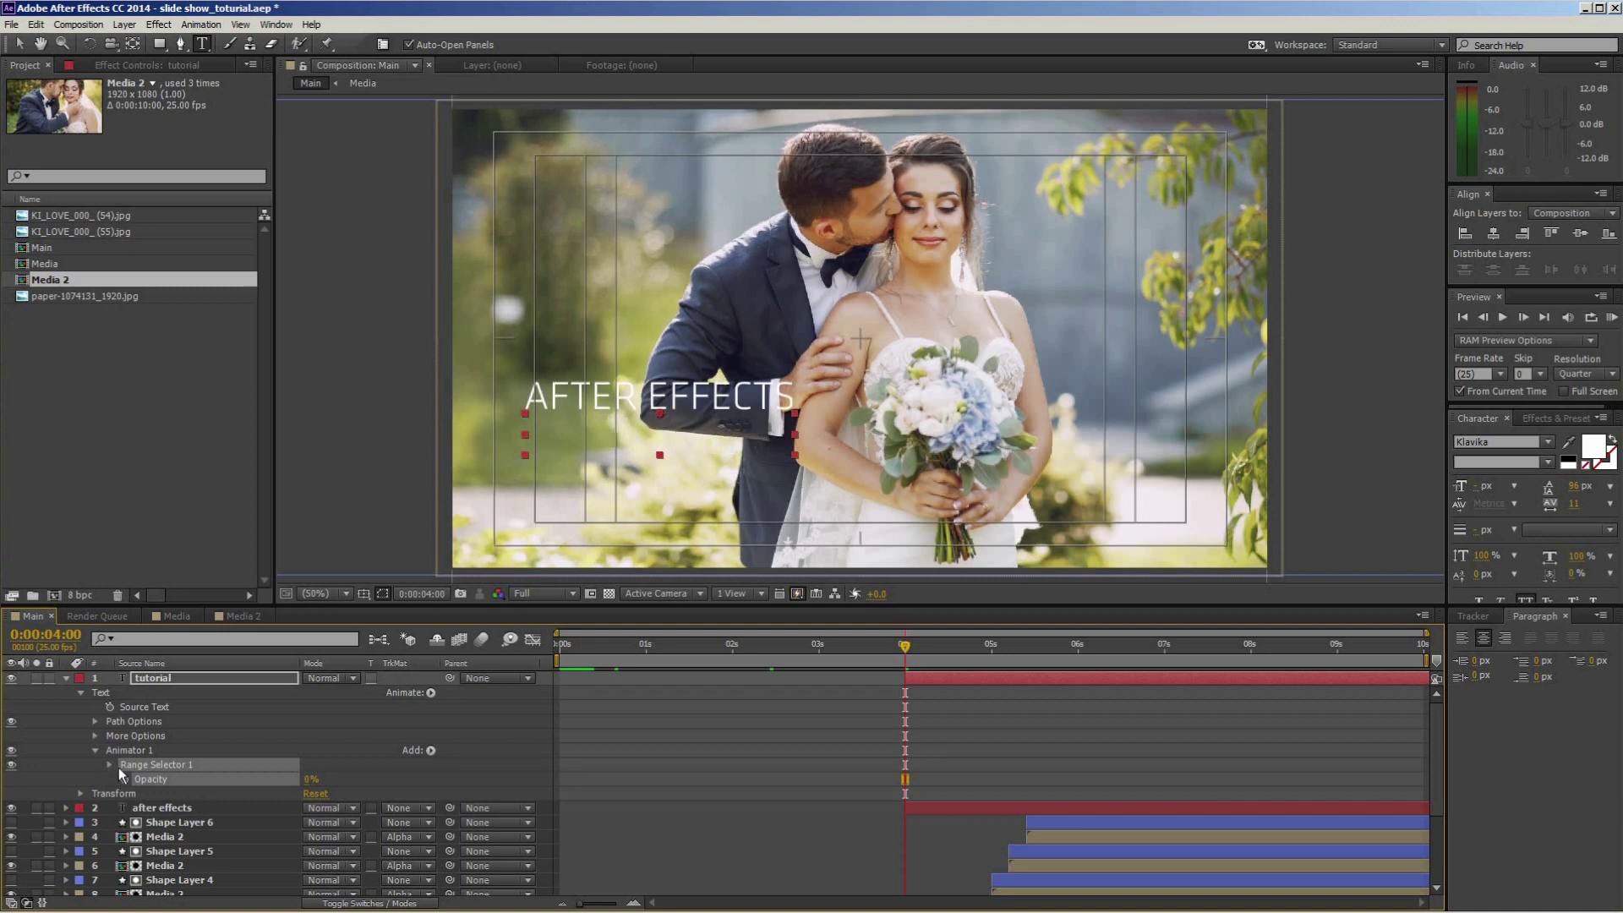
key(ctrl+Right)
click(139, 779)
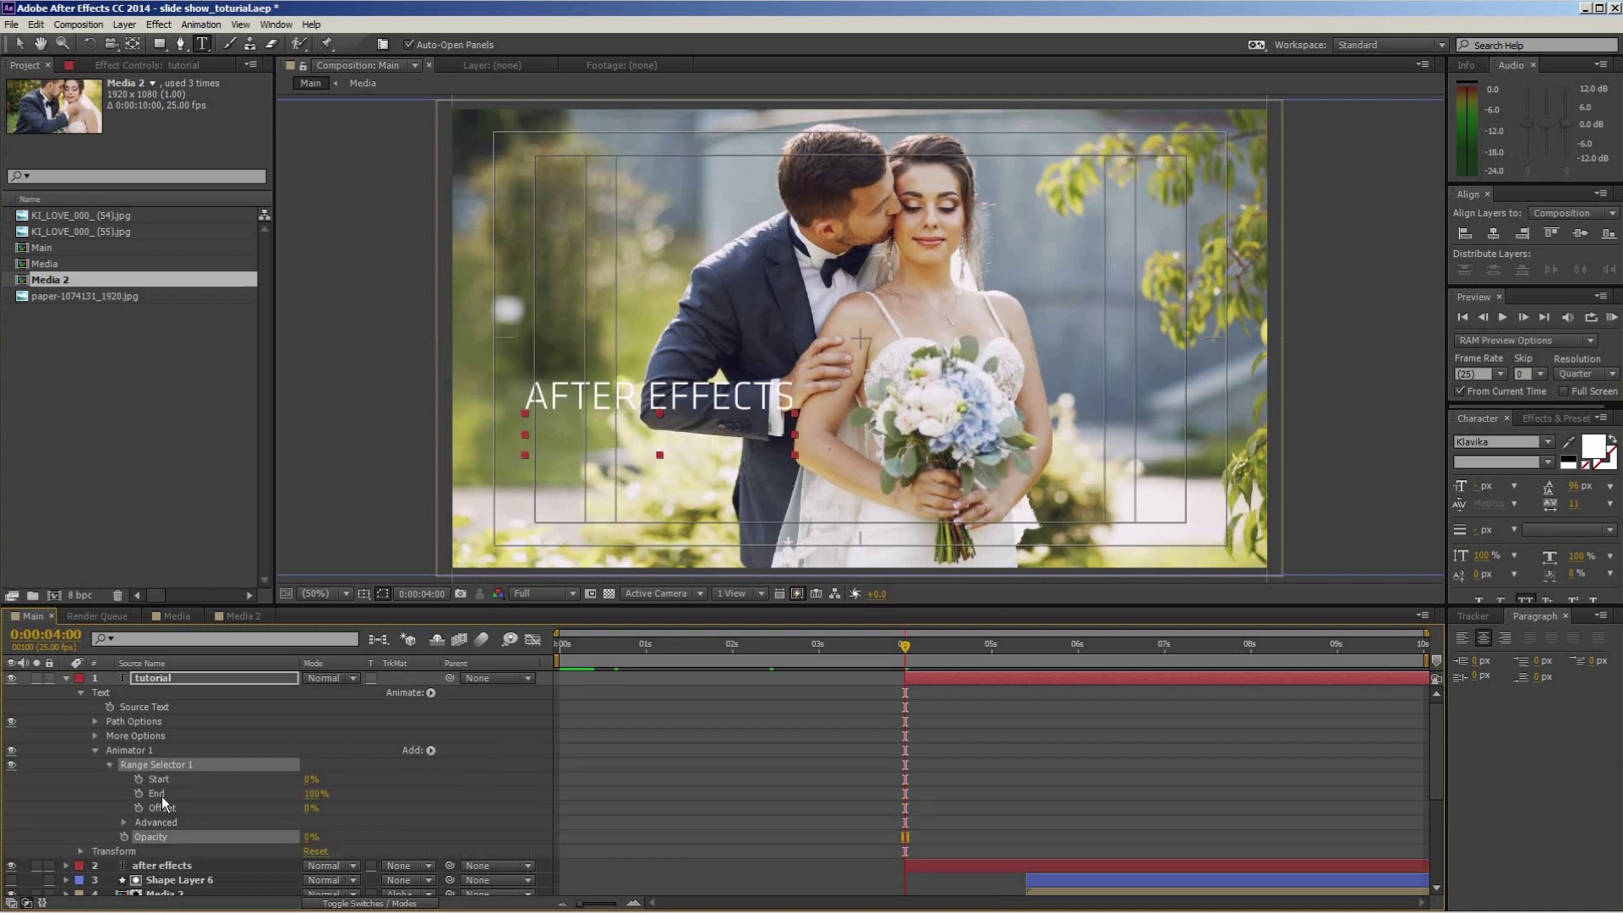
key(shift+Page_Down)
click(948, 658)
click(991, 659)
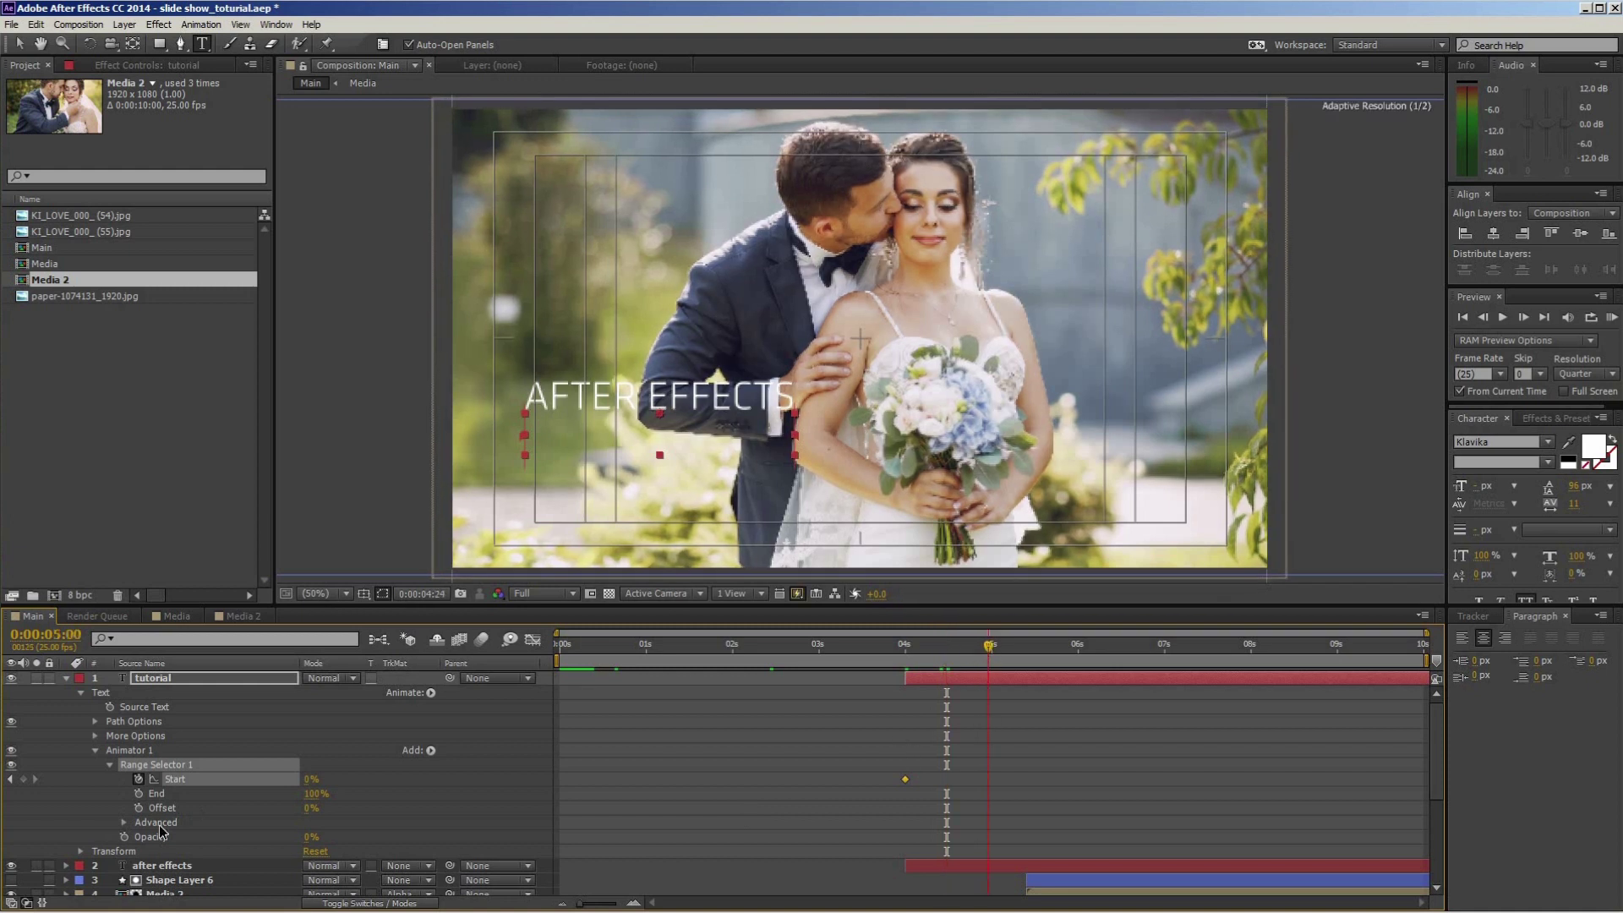
drag(367, 779, 1064, 772)
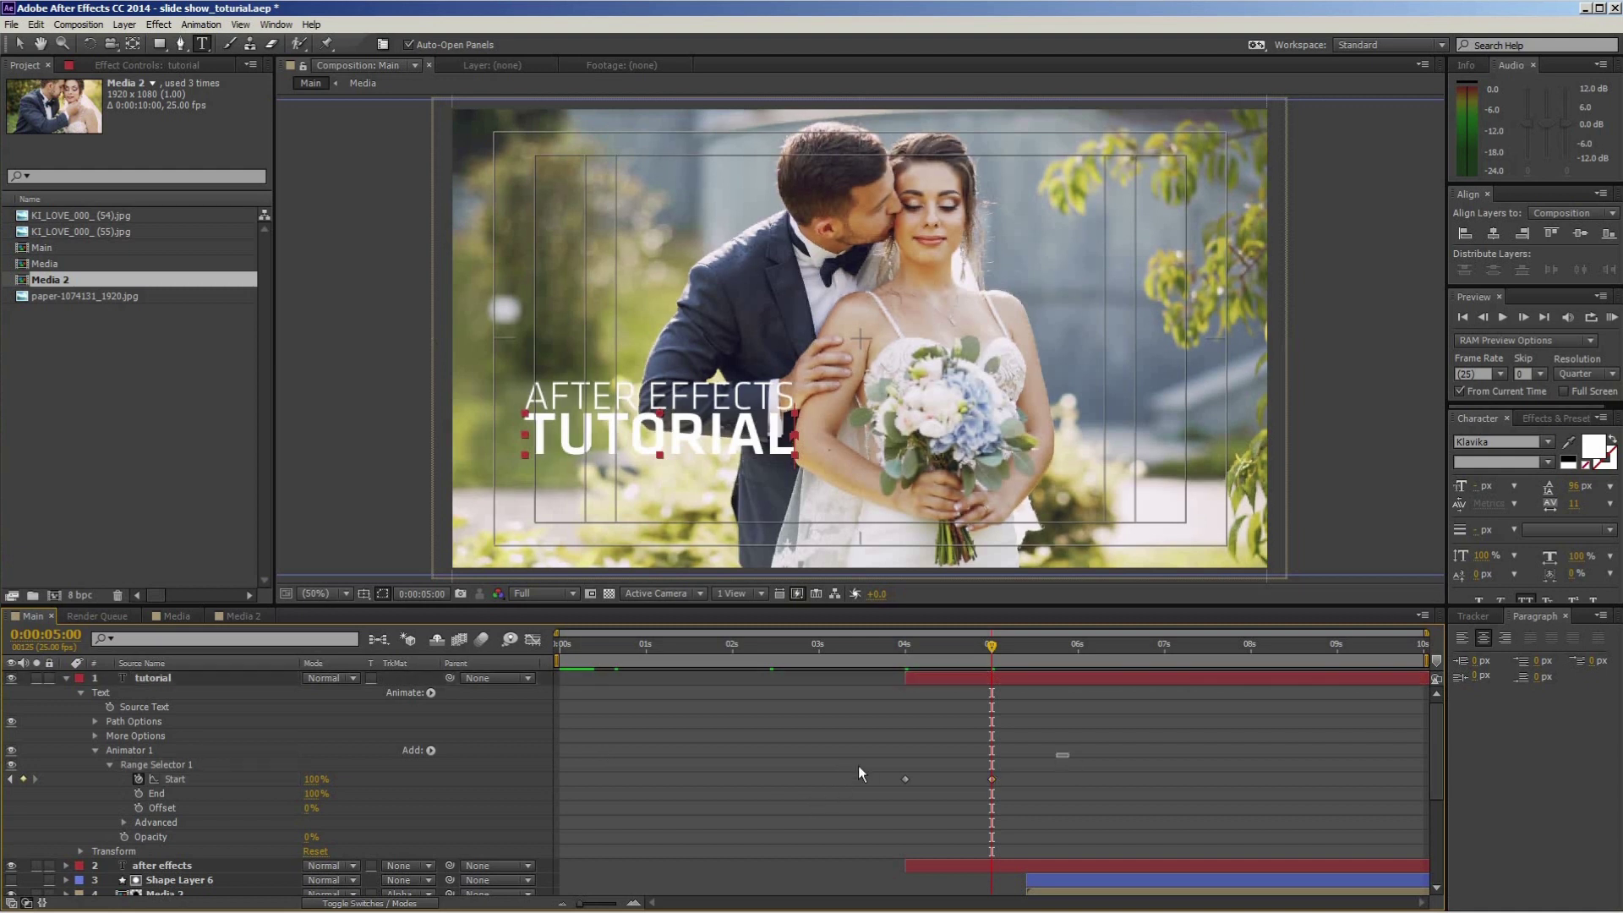
Check the letter reveal at points between the 4s and 5s Start keyframes.
drag(804, 800, 1068, 753)
click(952, 647)
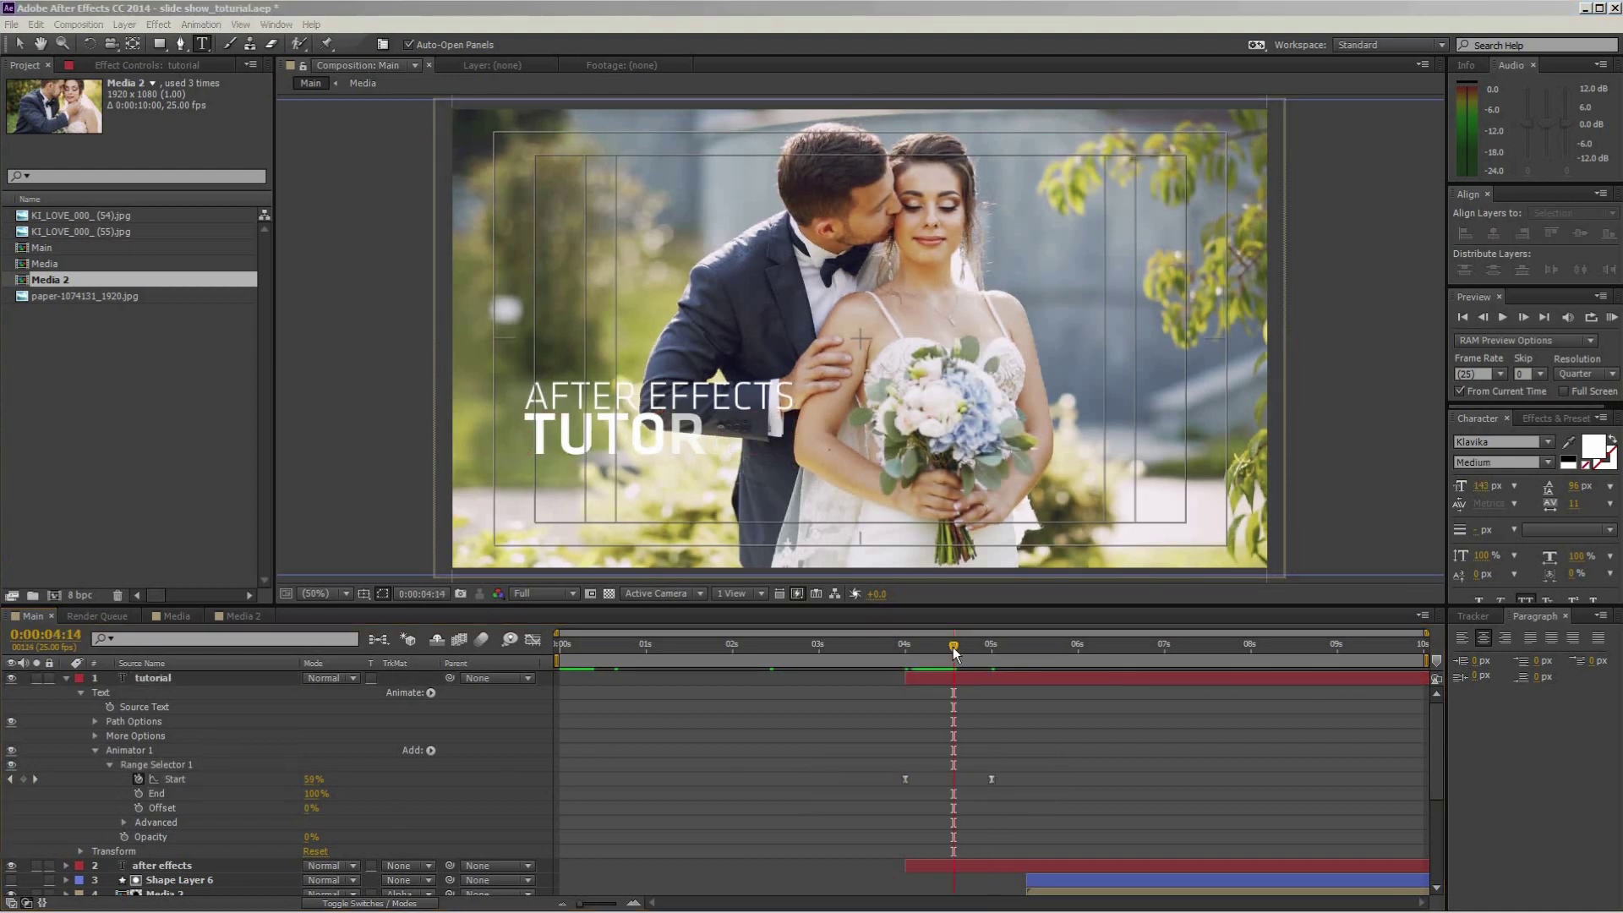
click(919, 647)
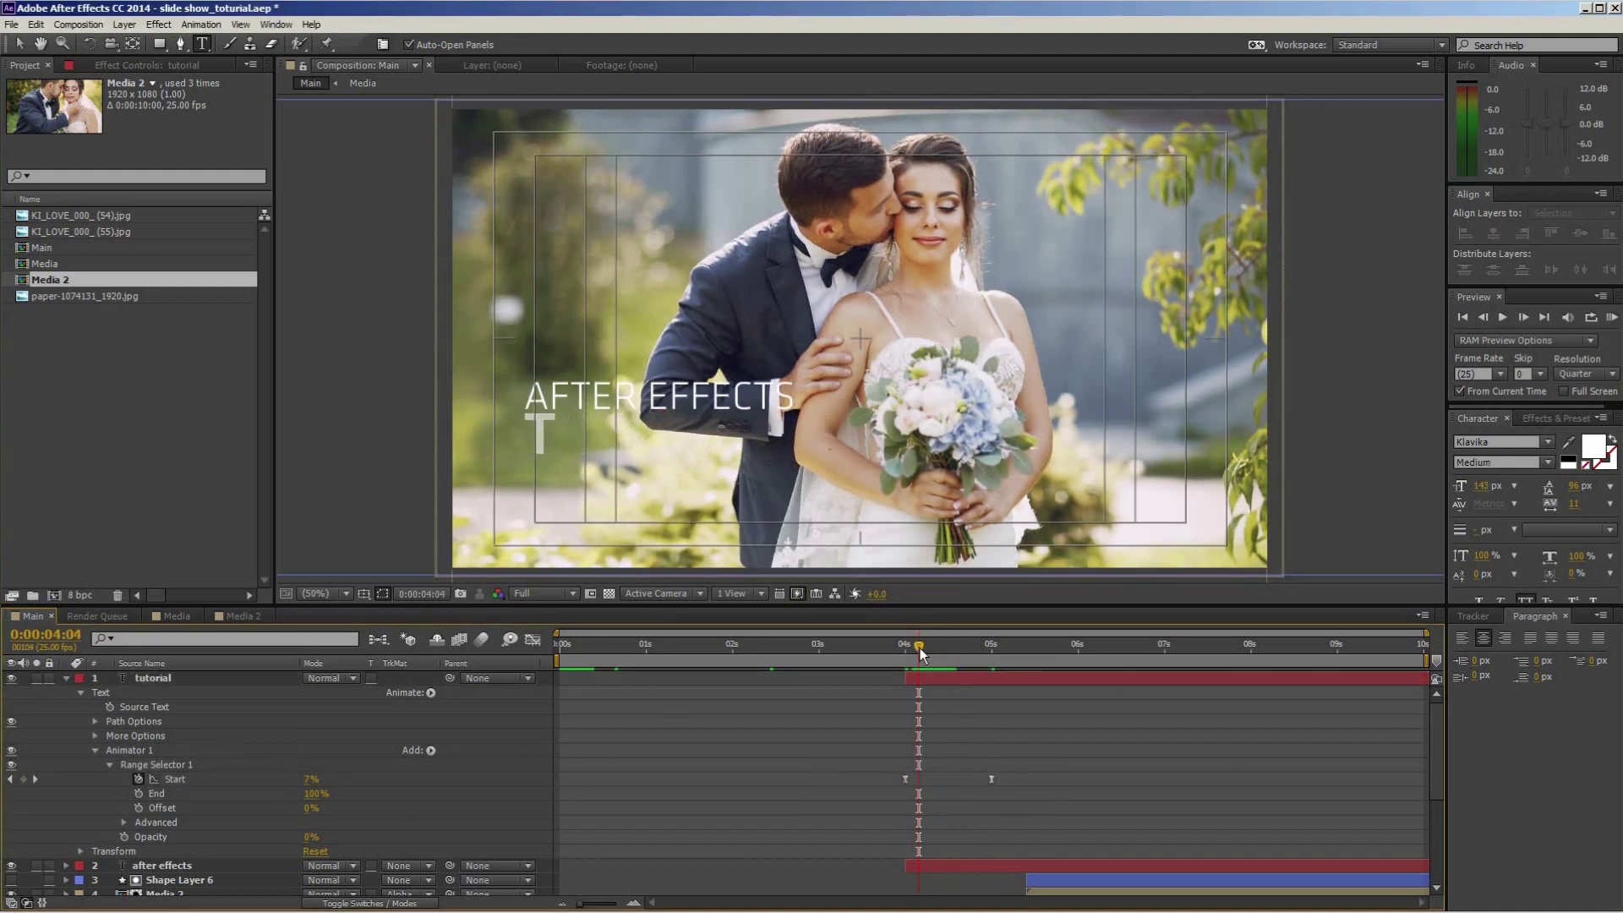
key(k)
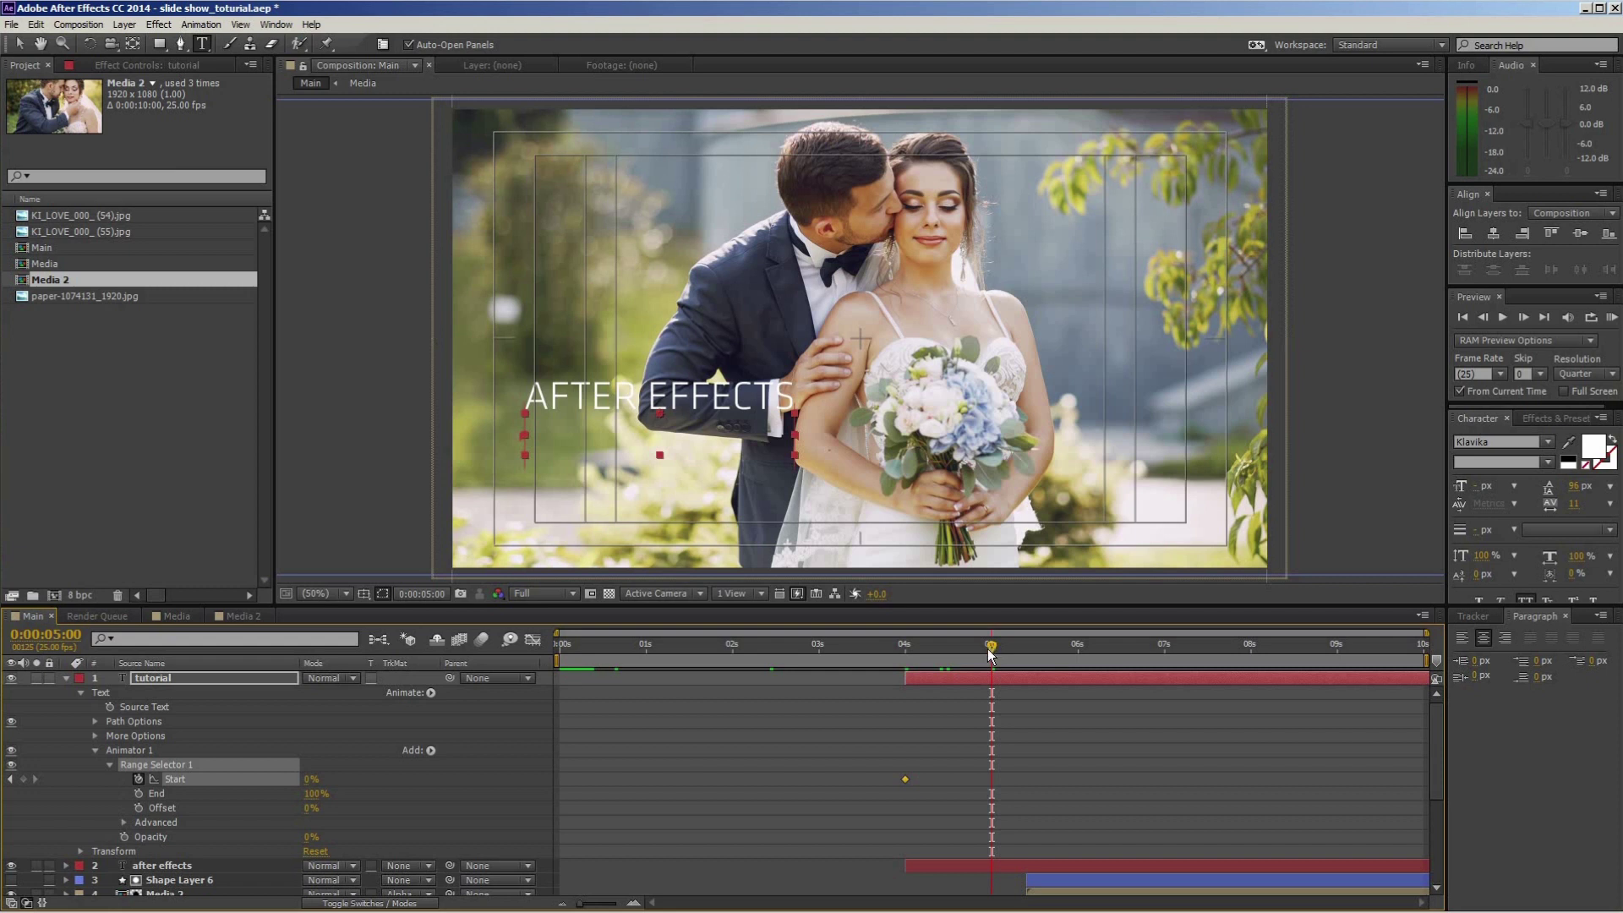
key(j)
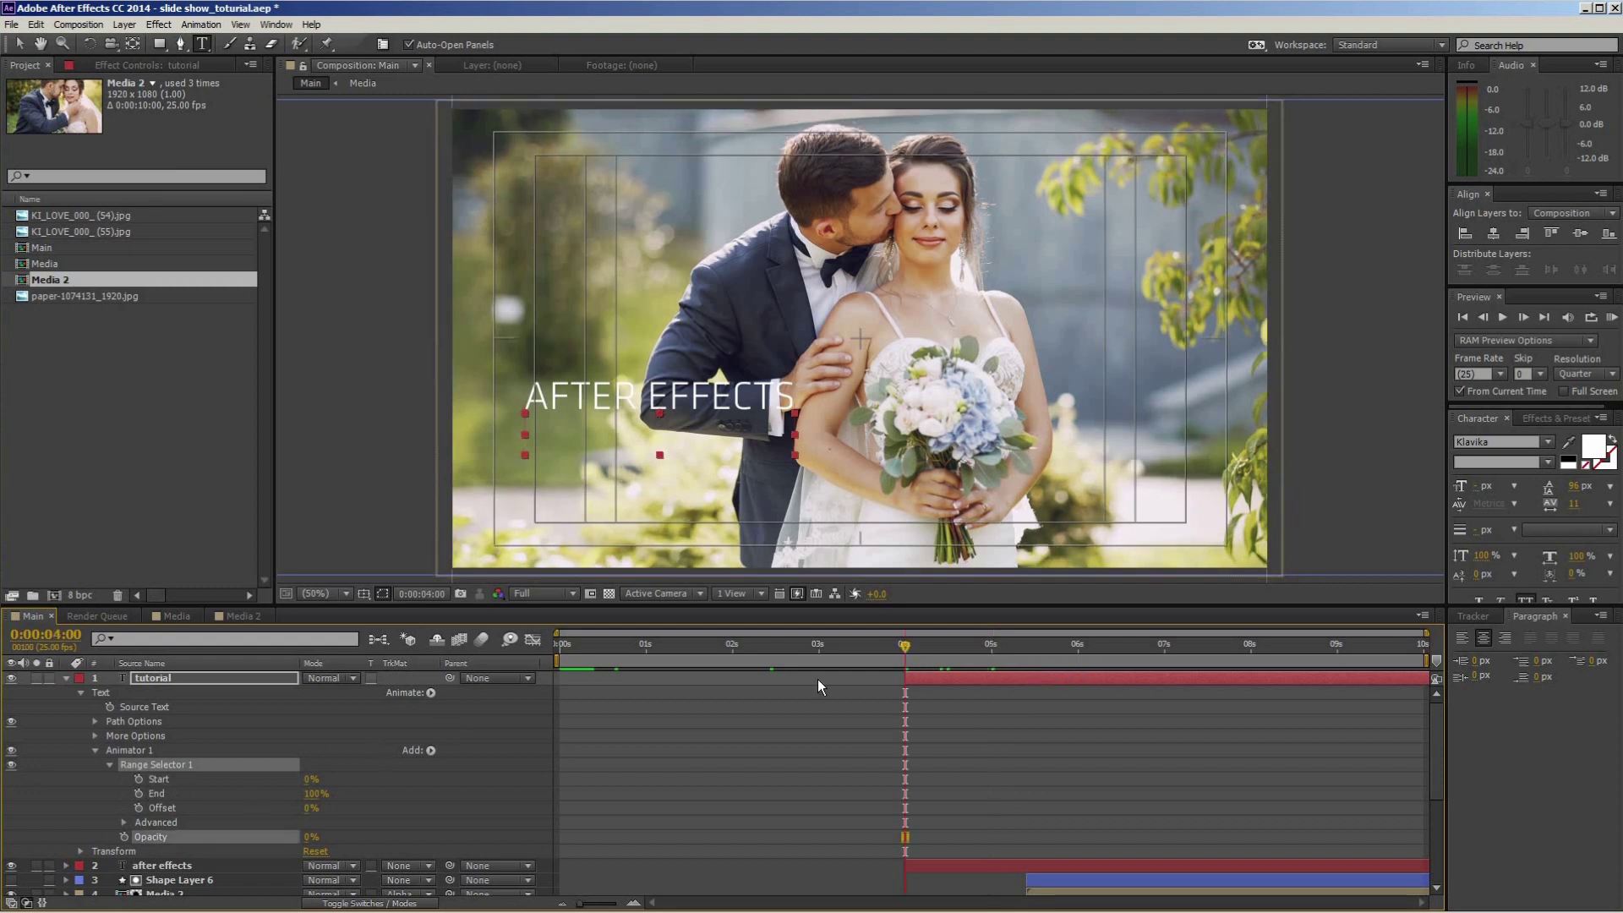
key(k)
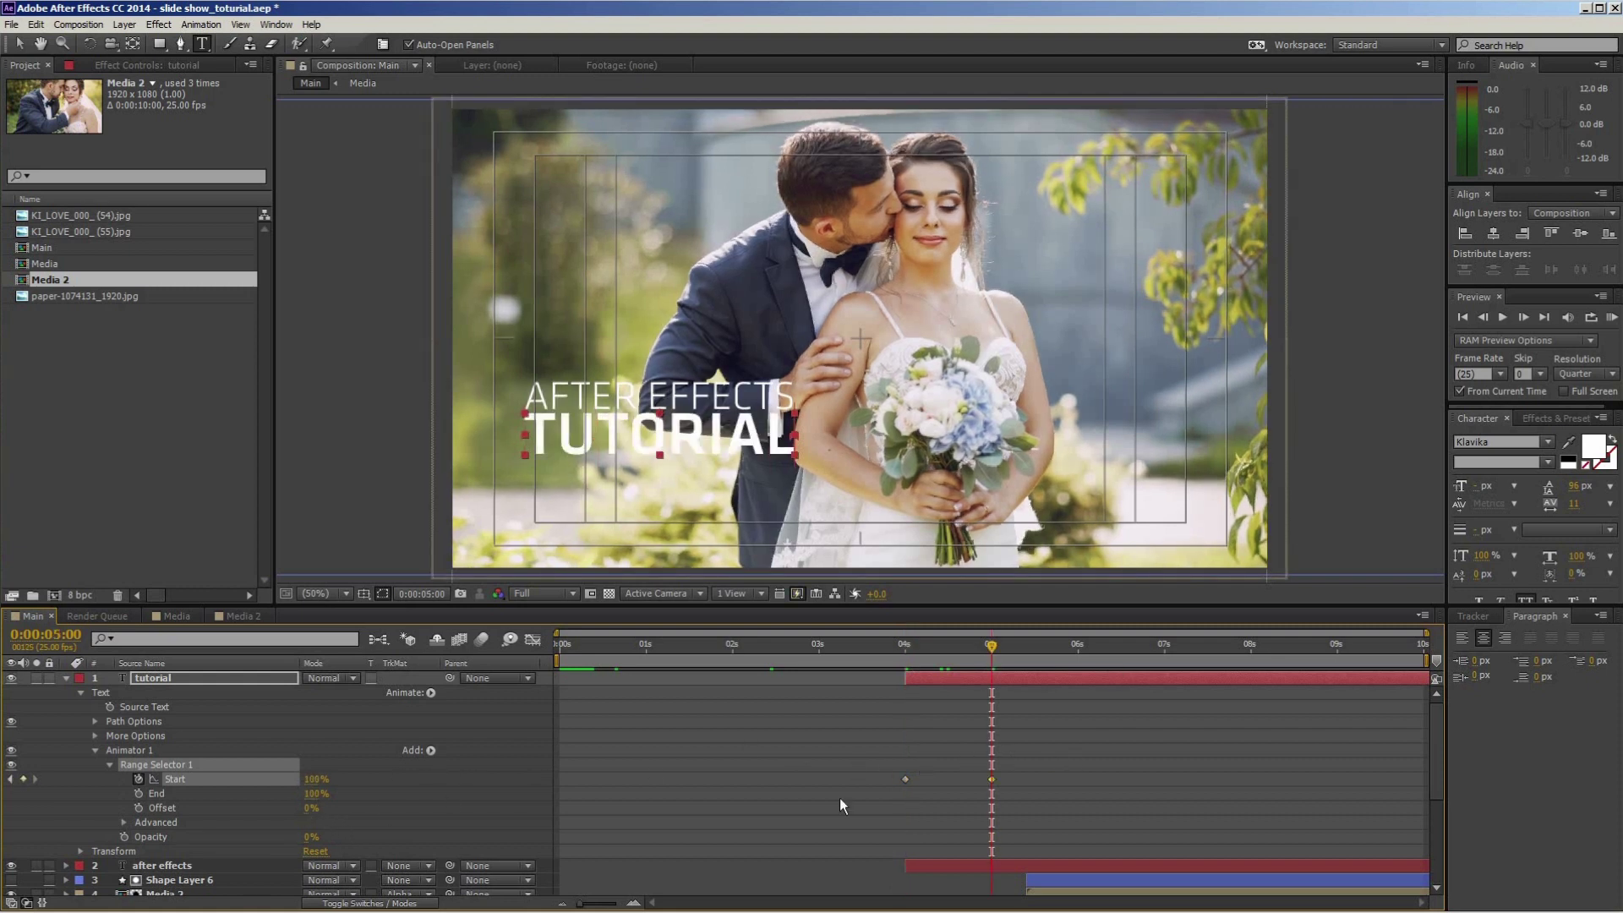
Apply Easy Ease to both Start keyframes and replay the TUTORIAL reveal.
click(906, 779)
right_click(905, 779)
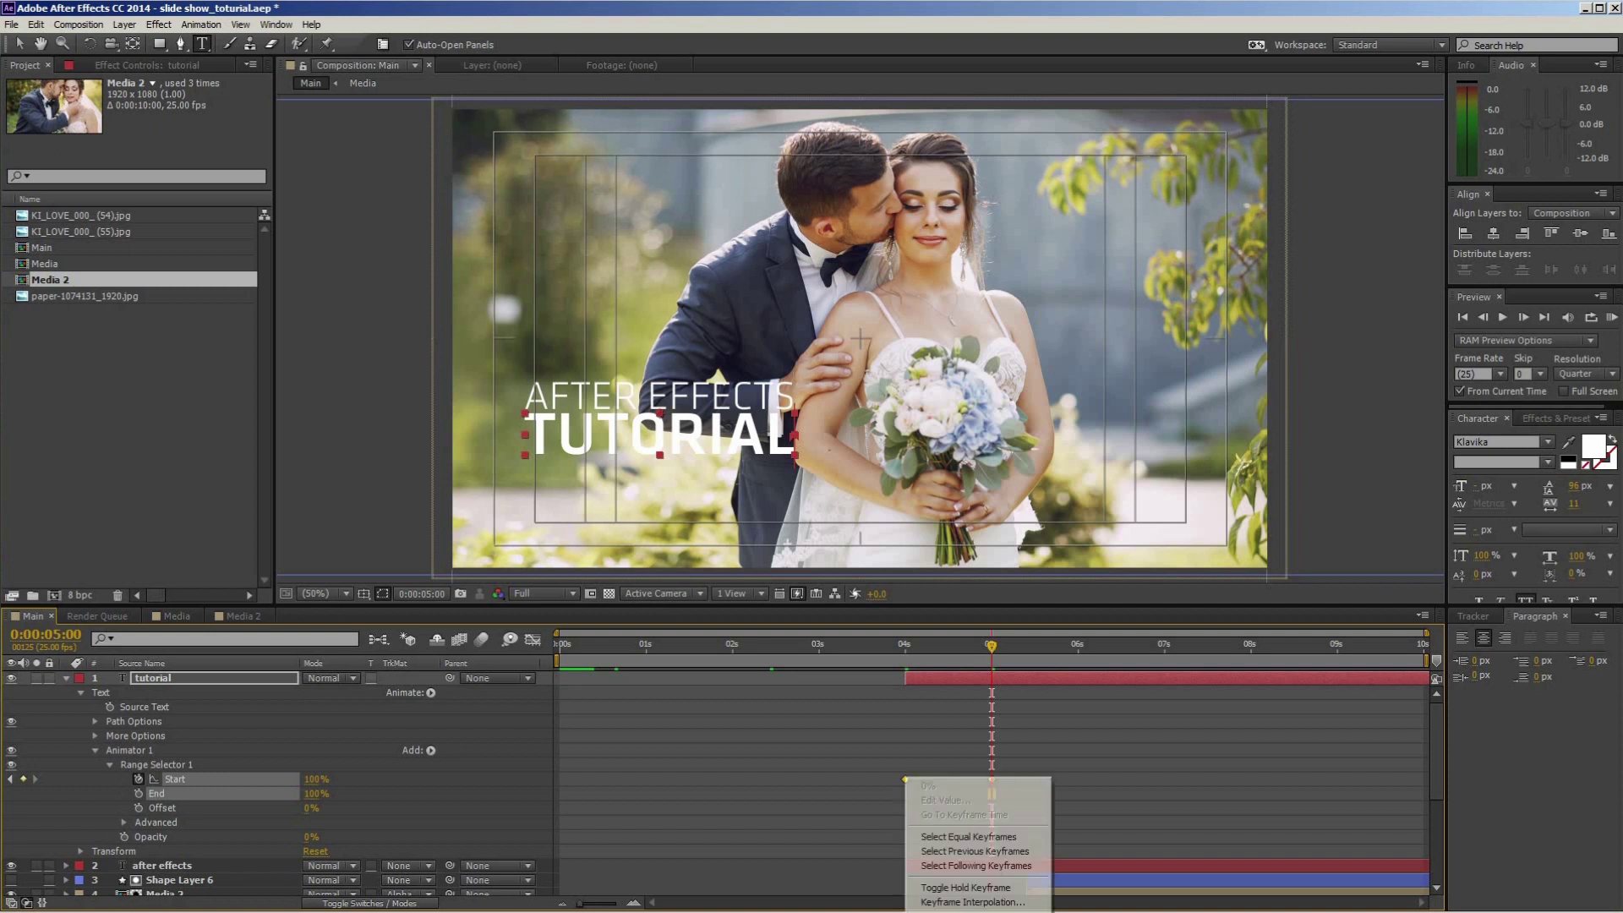
key(F9)
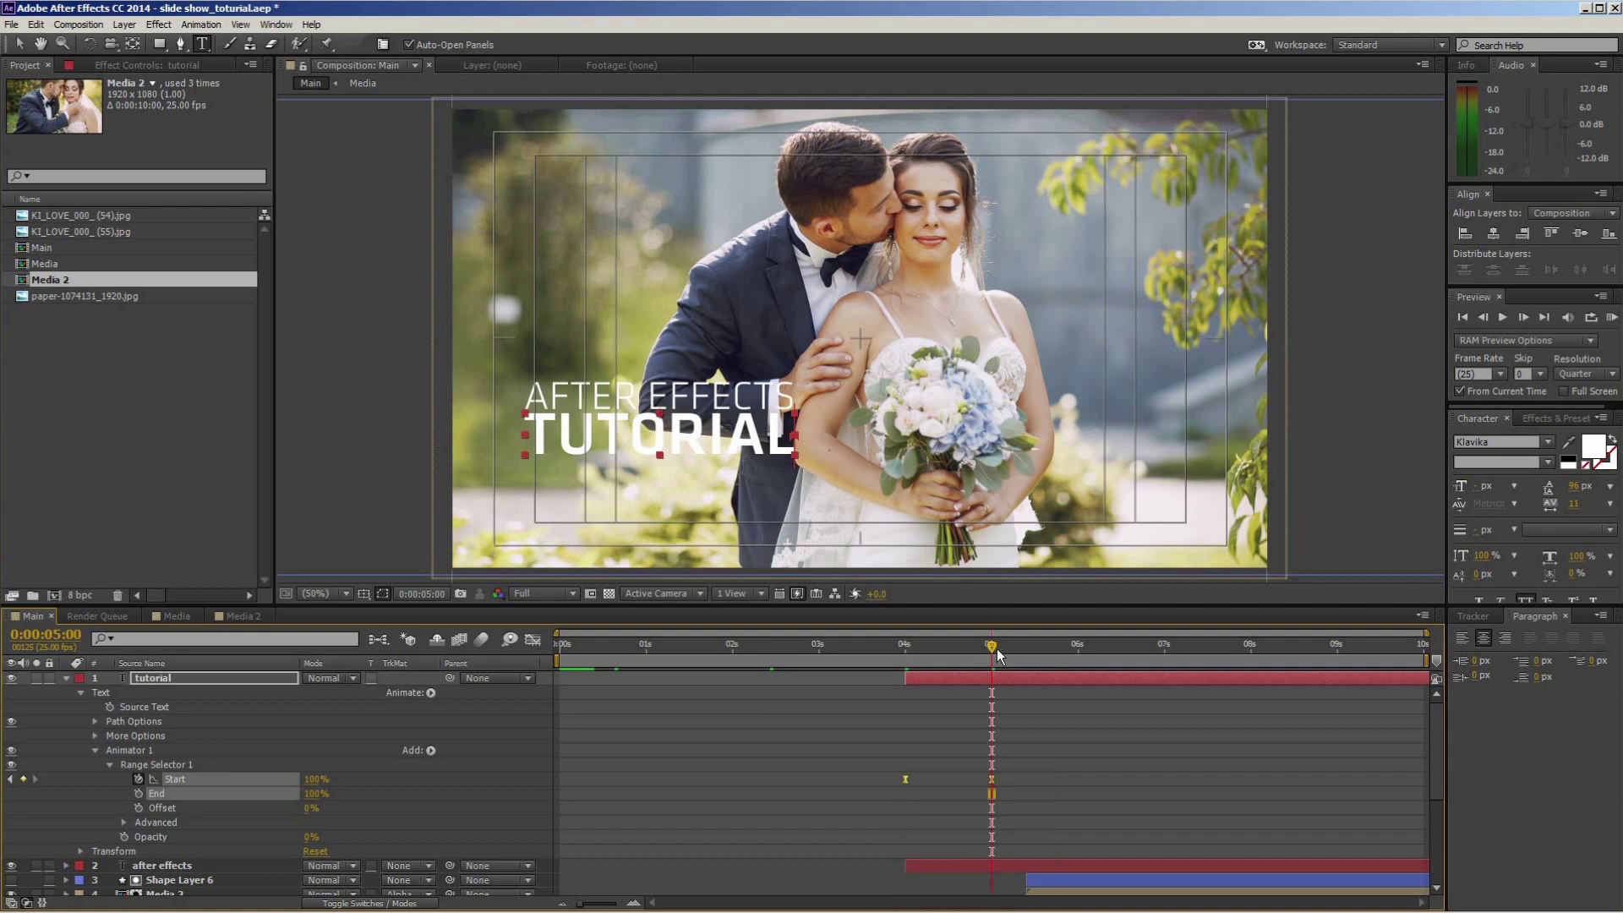
drag(930, 657, 988, 664)
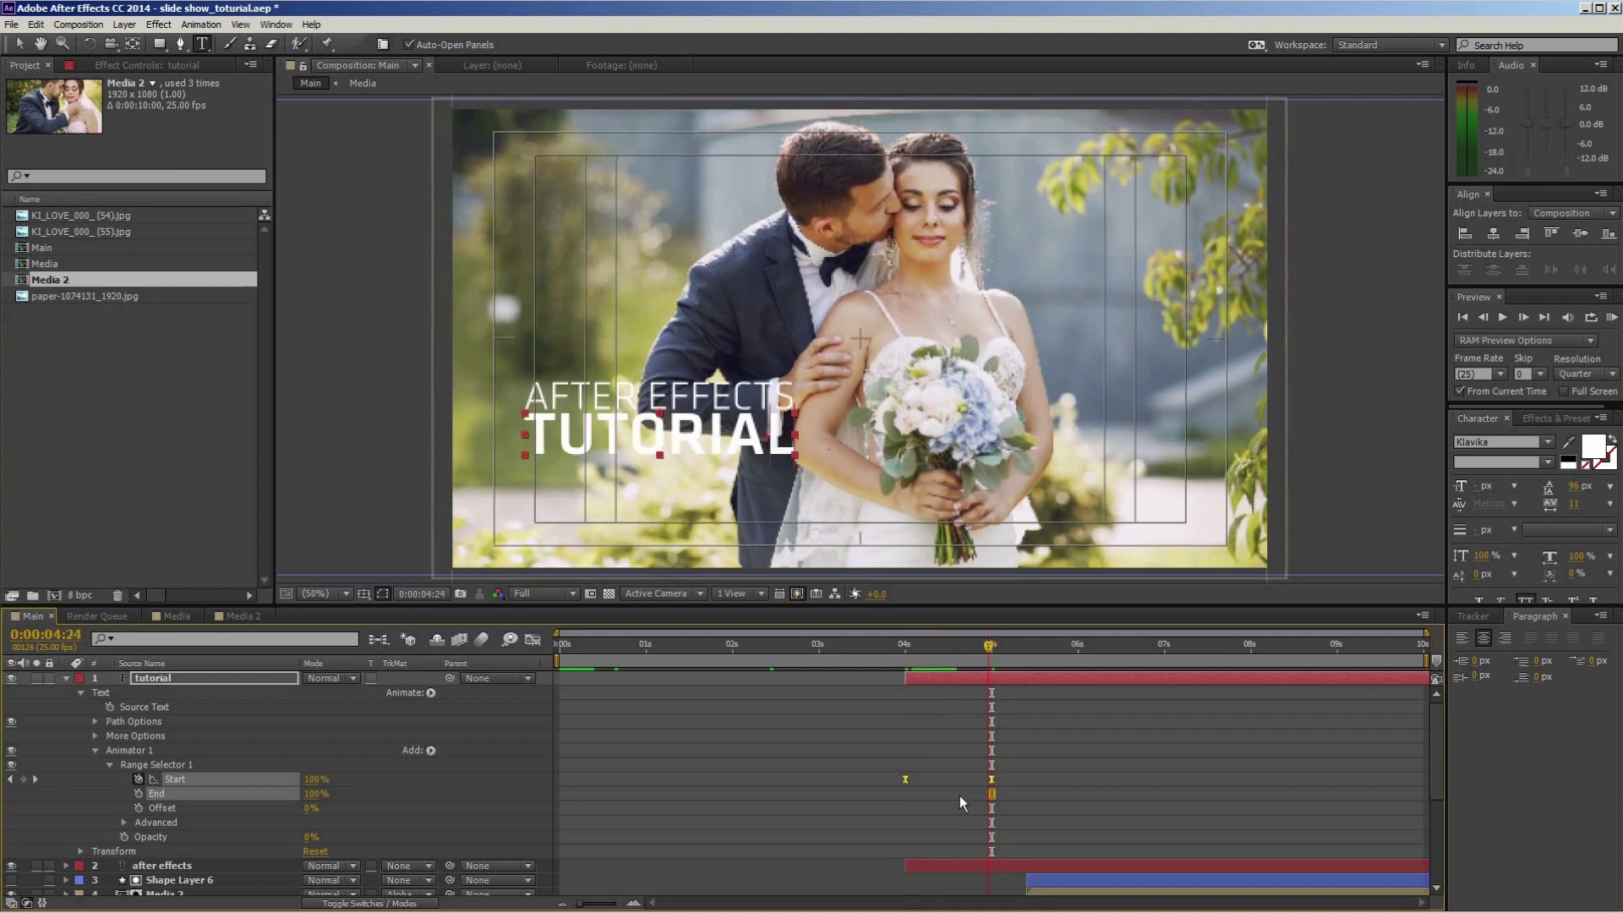
scroll(960, 731, down, 5)
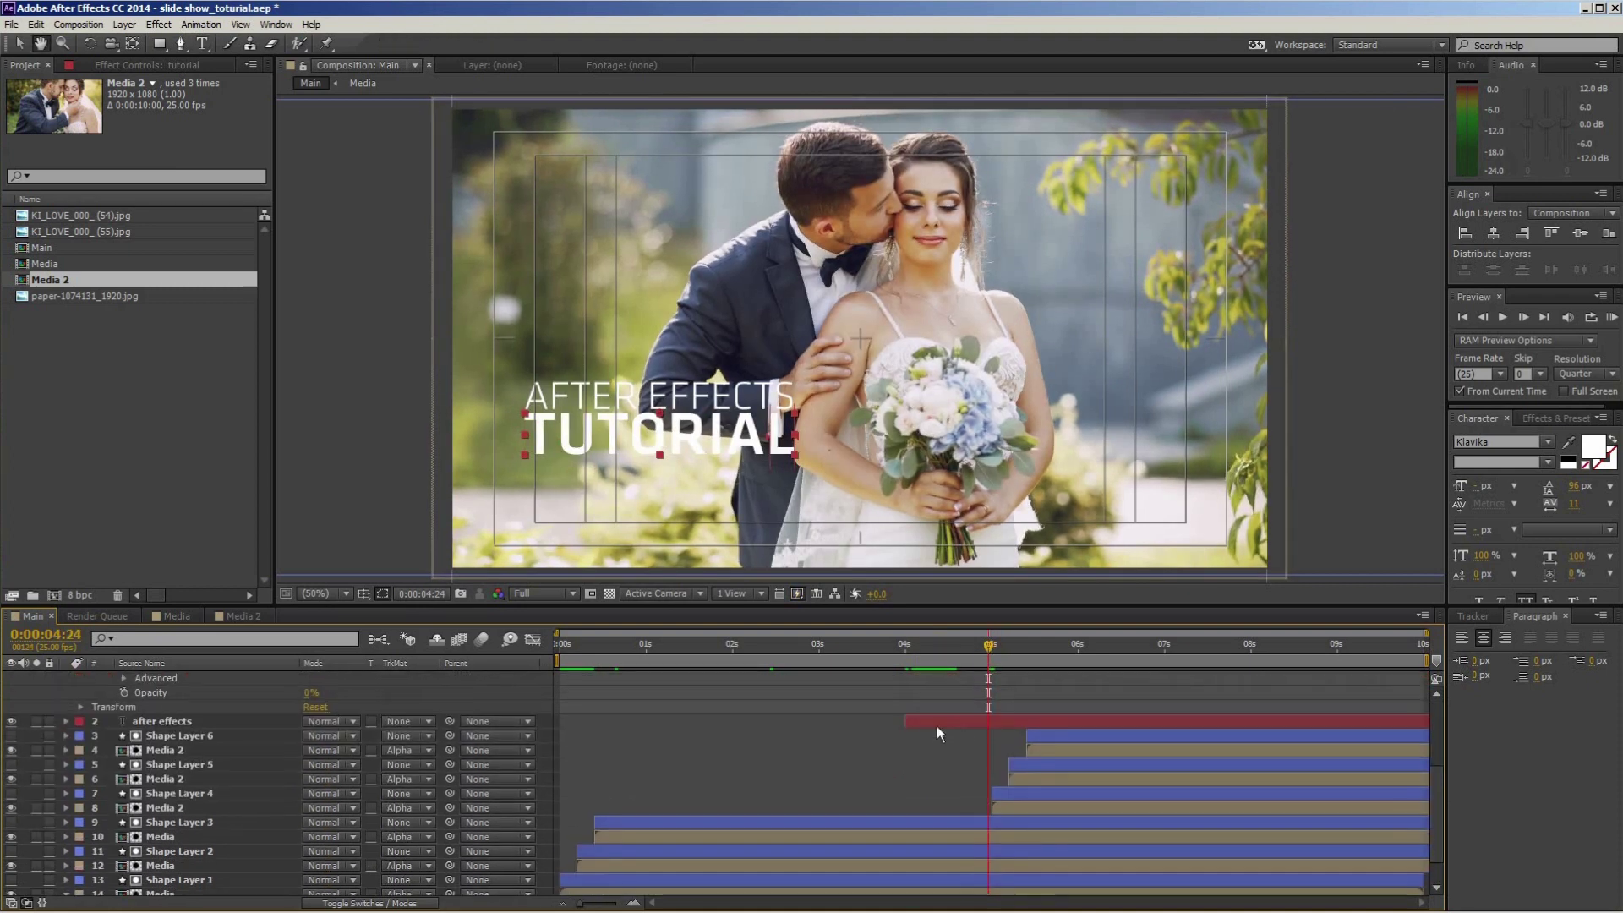
Add a Scale animator to the AFTER EFFECTS text layer and set its Scale to 0%.
click(101, 723)
click(66, 722)
click(431, 737)
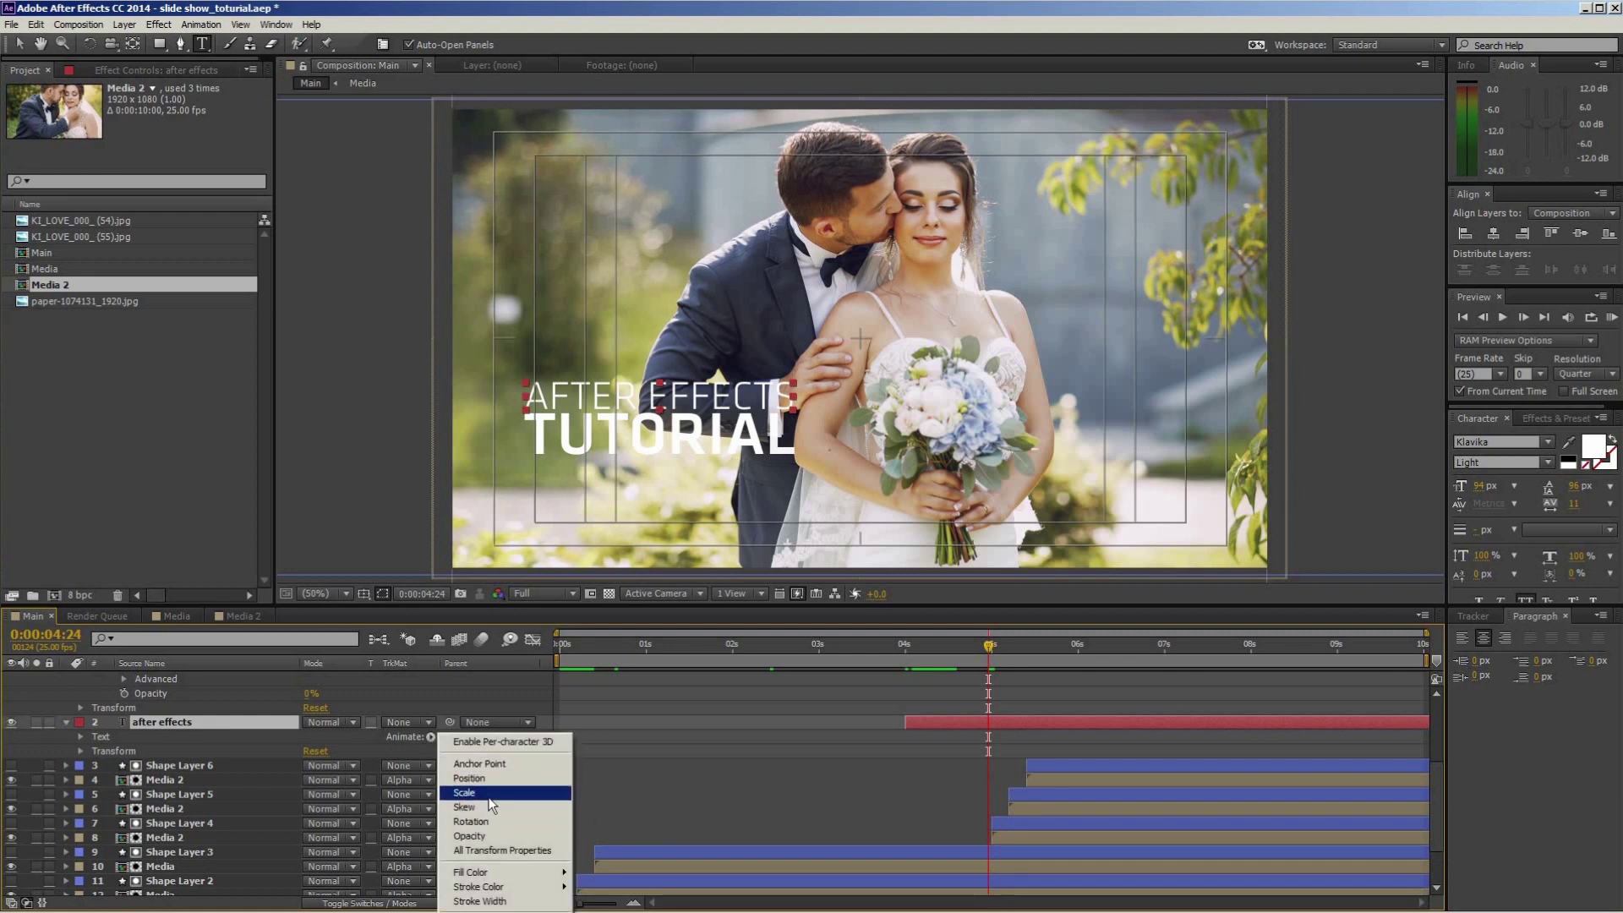
key(Return)
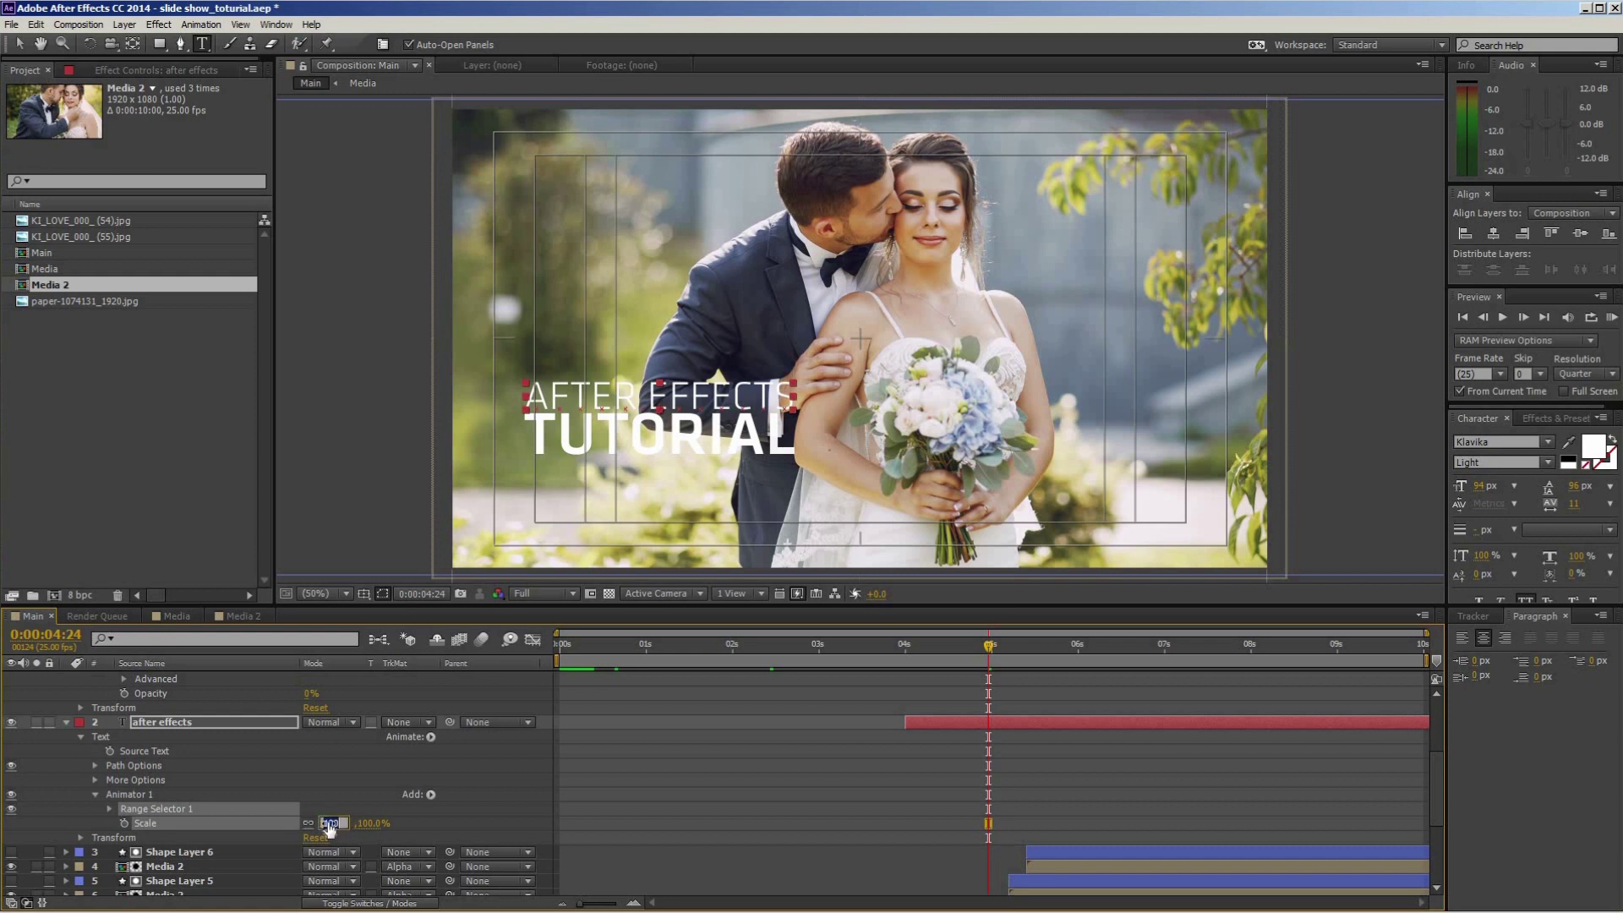
drag(328, 819, 108, 810)
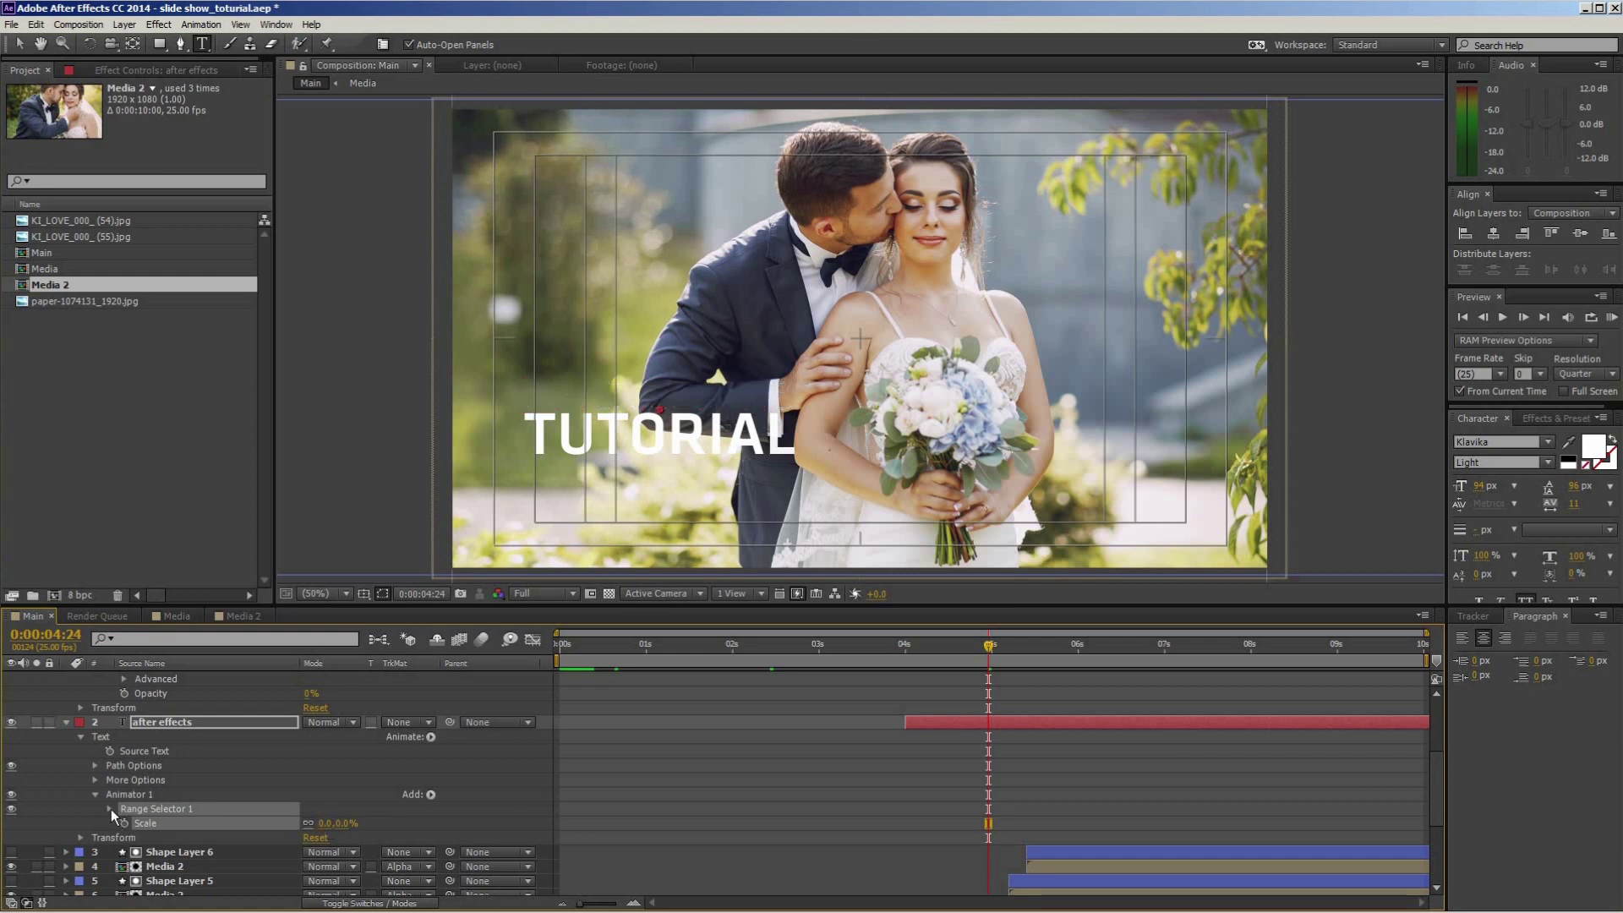
Keyframe the Range Selector Start at 0% at 4:00 and 100% at 5:00.
key(F2)
scroll(959, 699, up, 1)
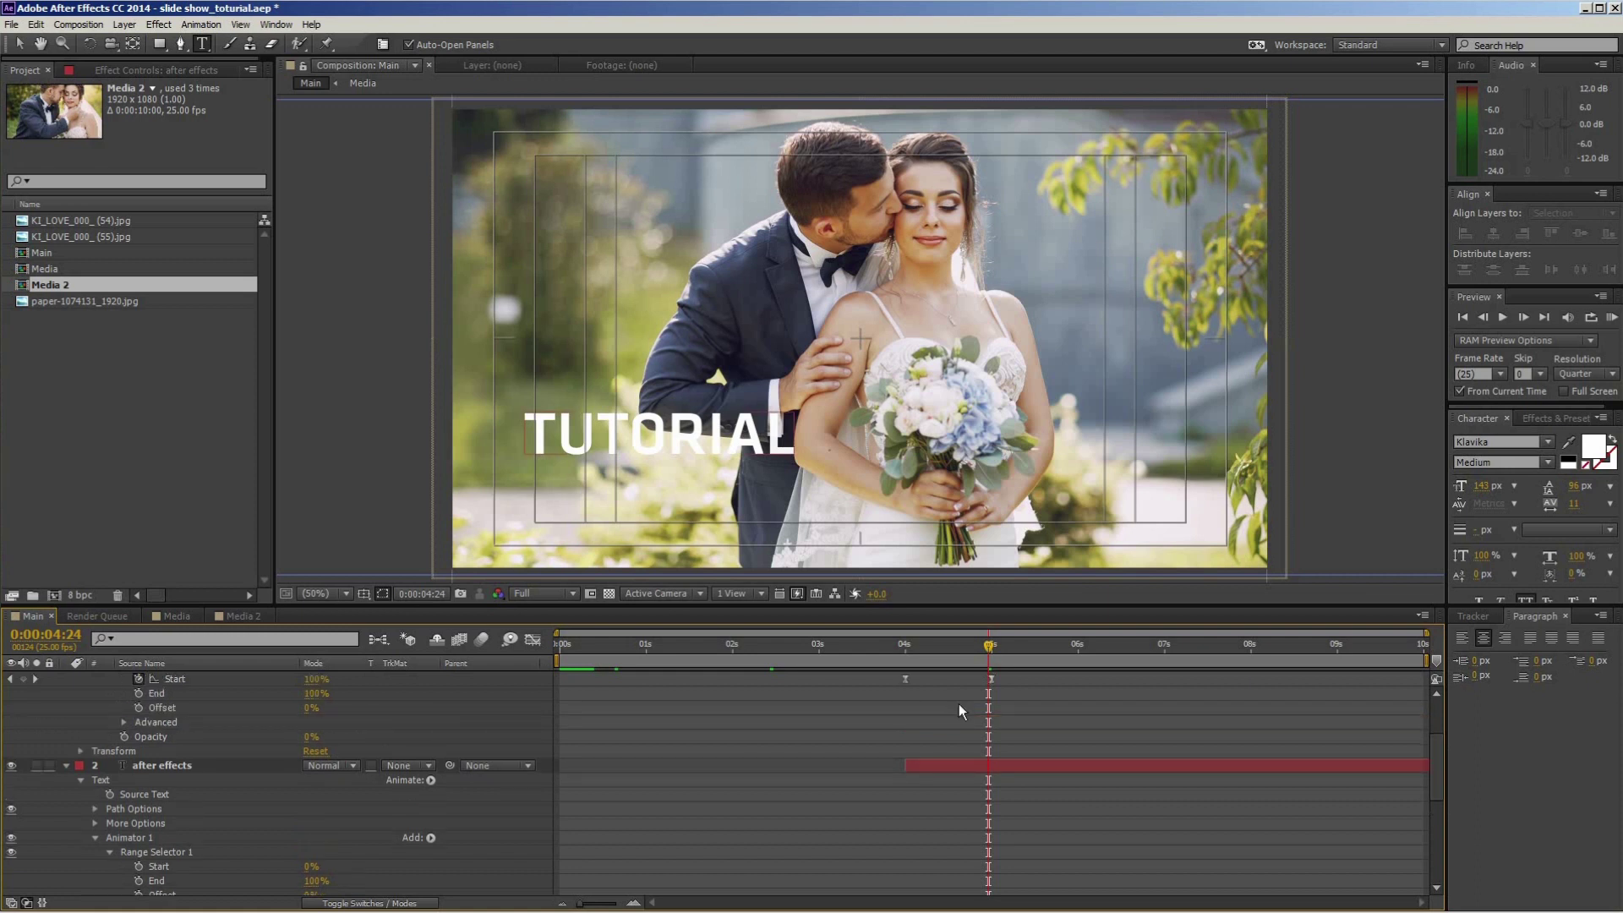
key(j)
scroll(240, 861, down, 1)
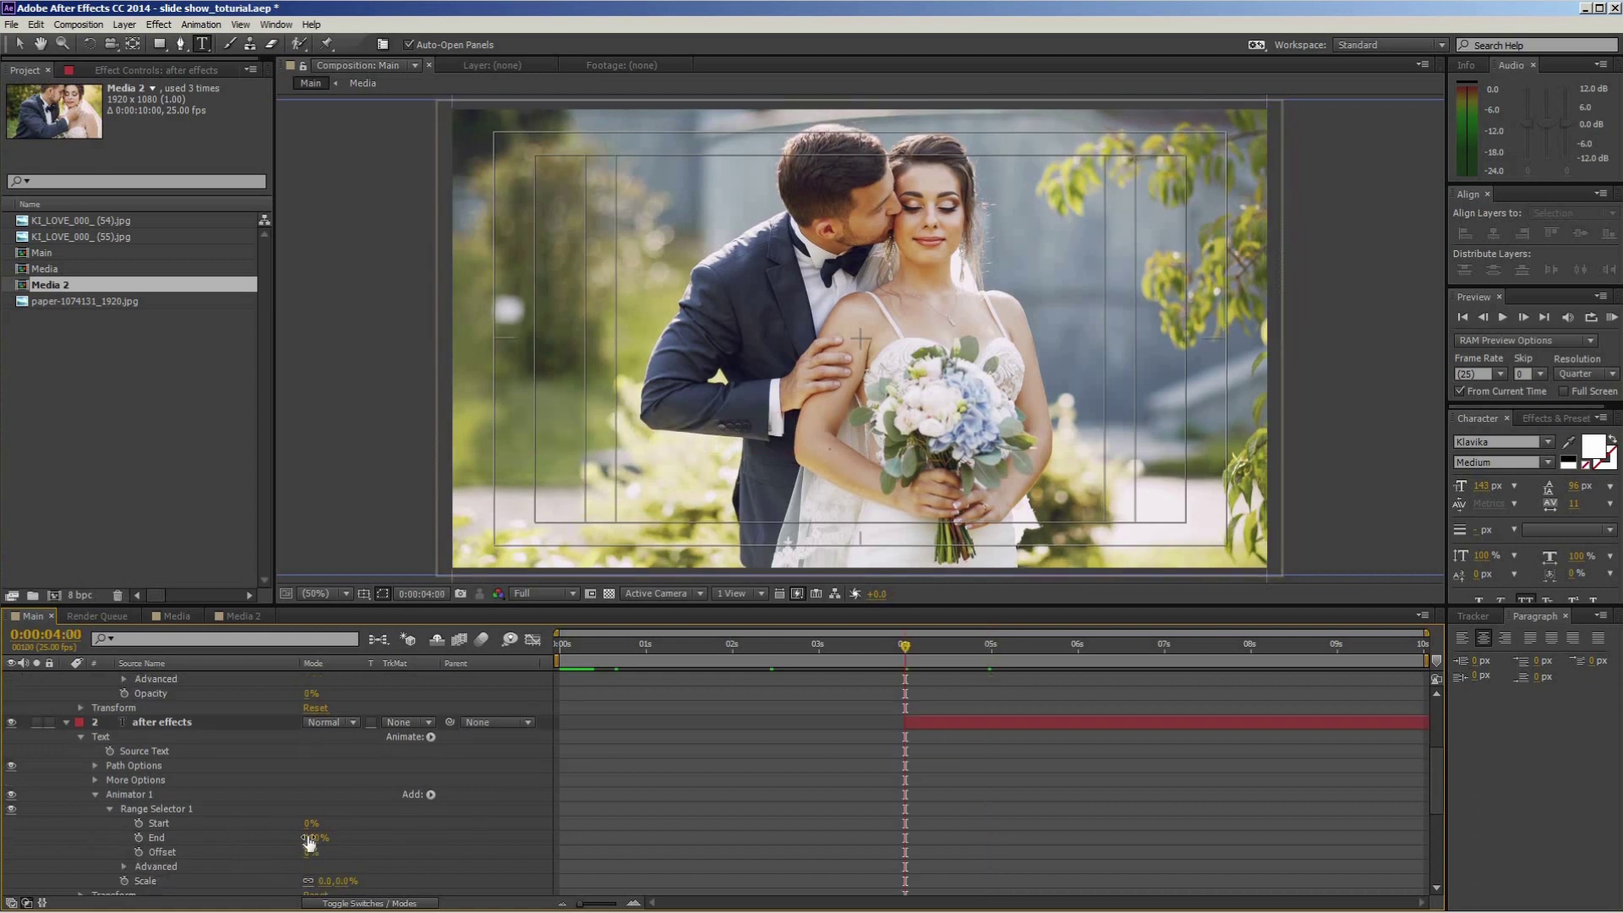
click(139, 824)
click(991, 651)
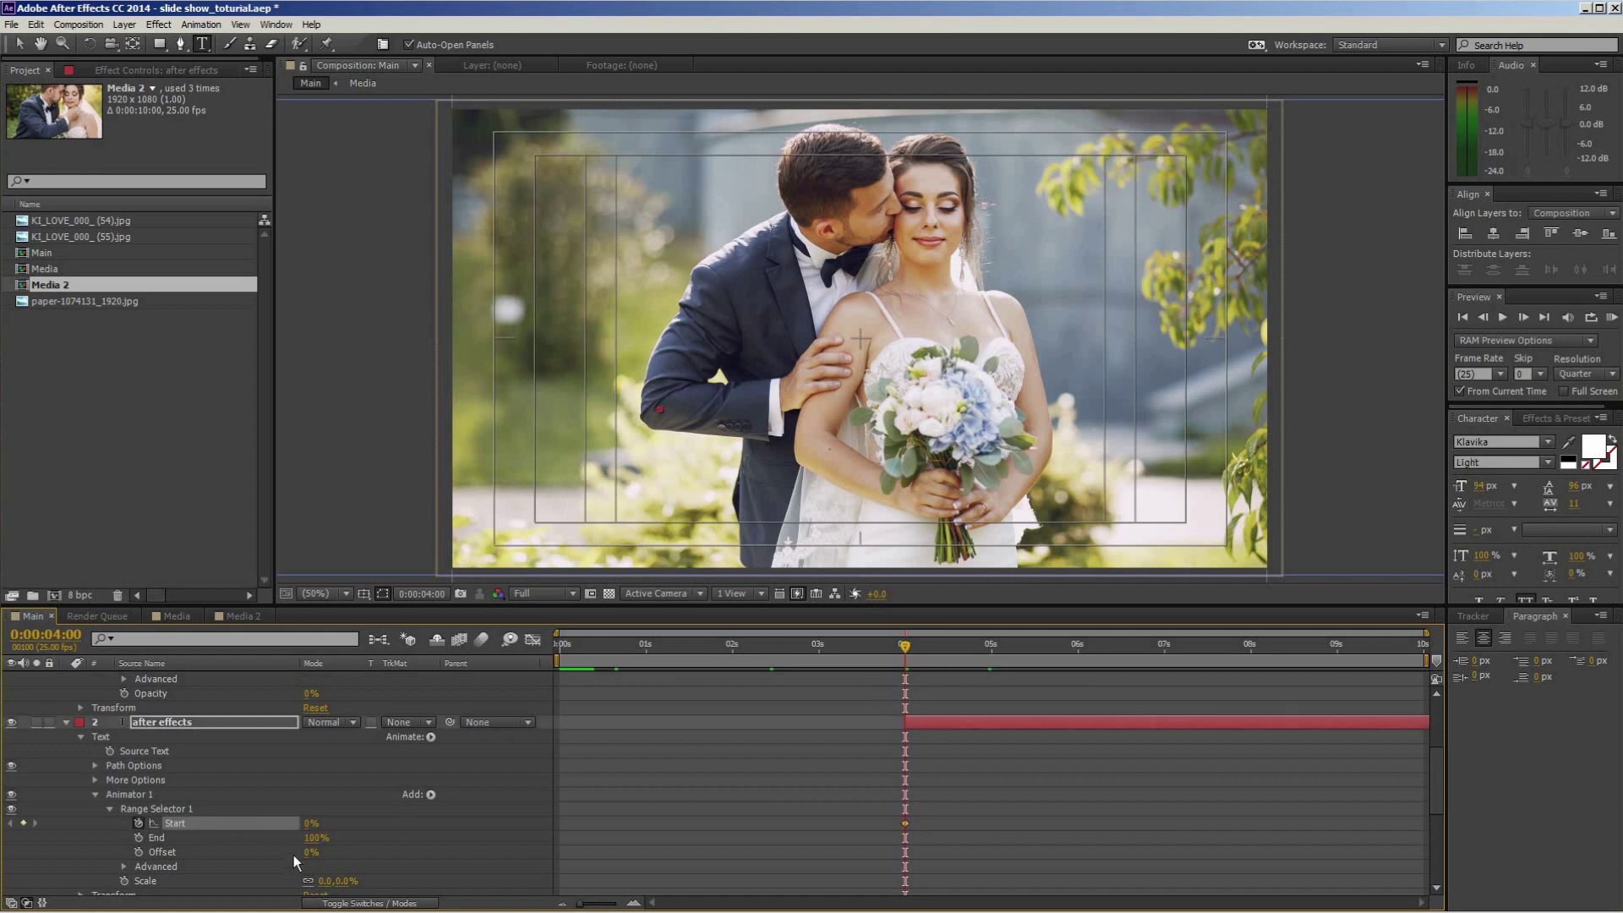
drag(322, 822, 389, 822)
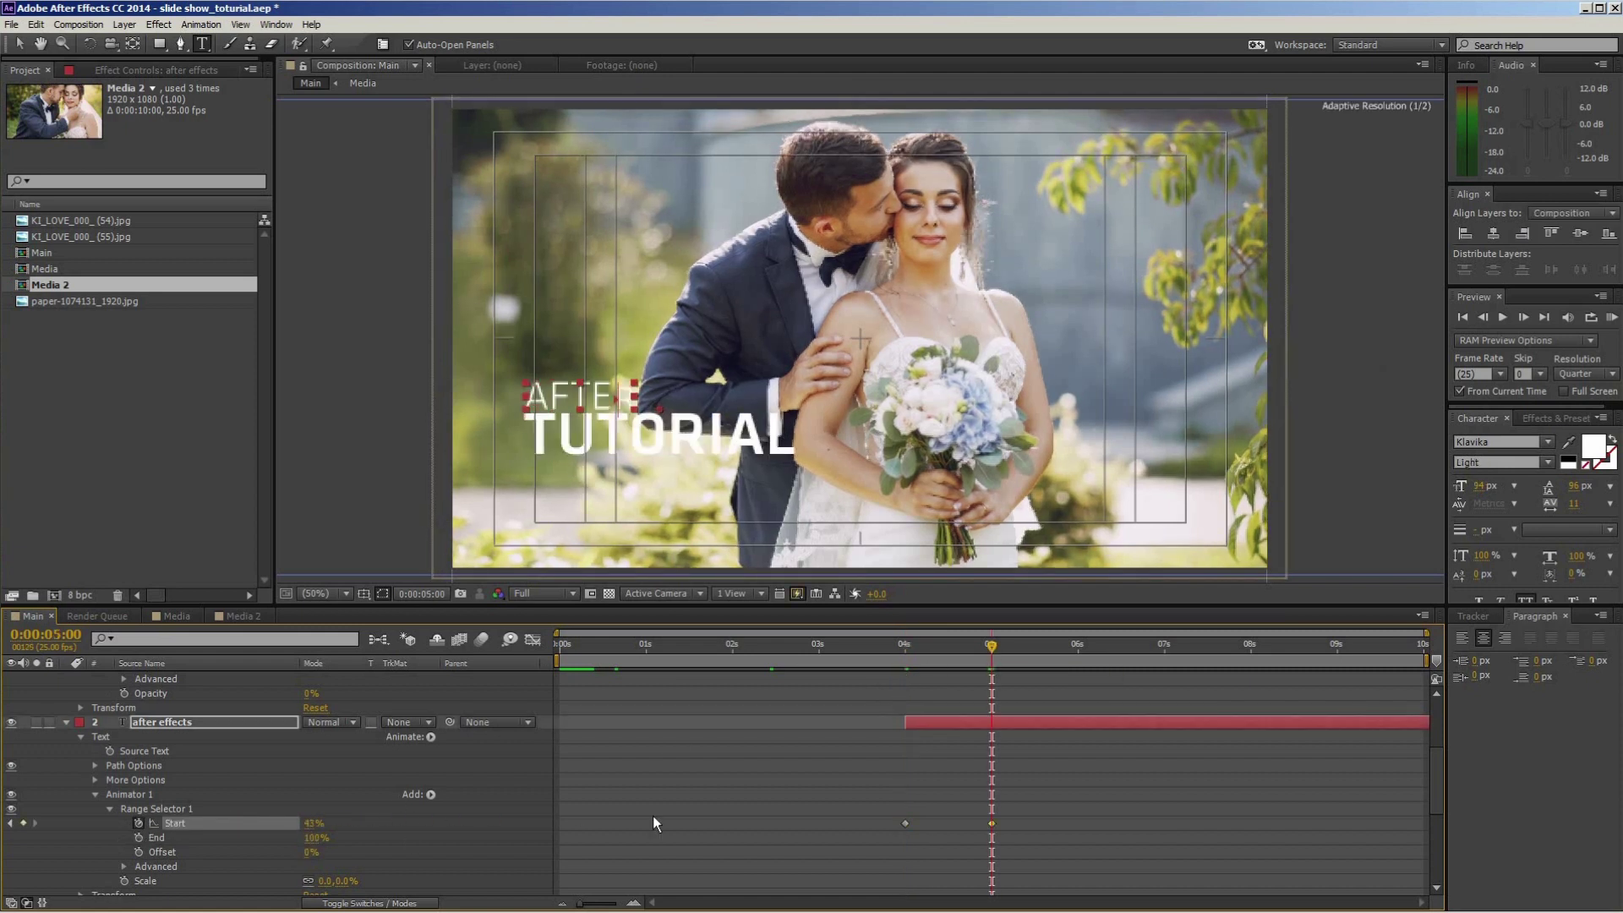
Preview the letter-by-letter reveal from just after 4 seconds.
click(916, 646)
click(851, 694)
key(space)
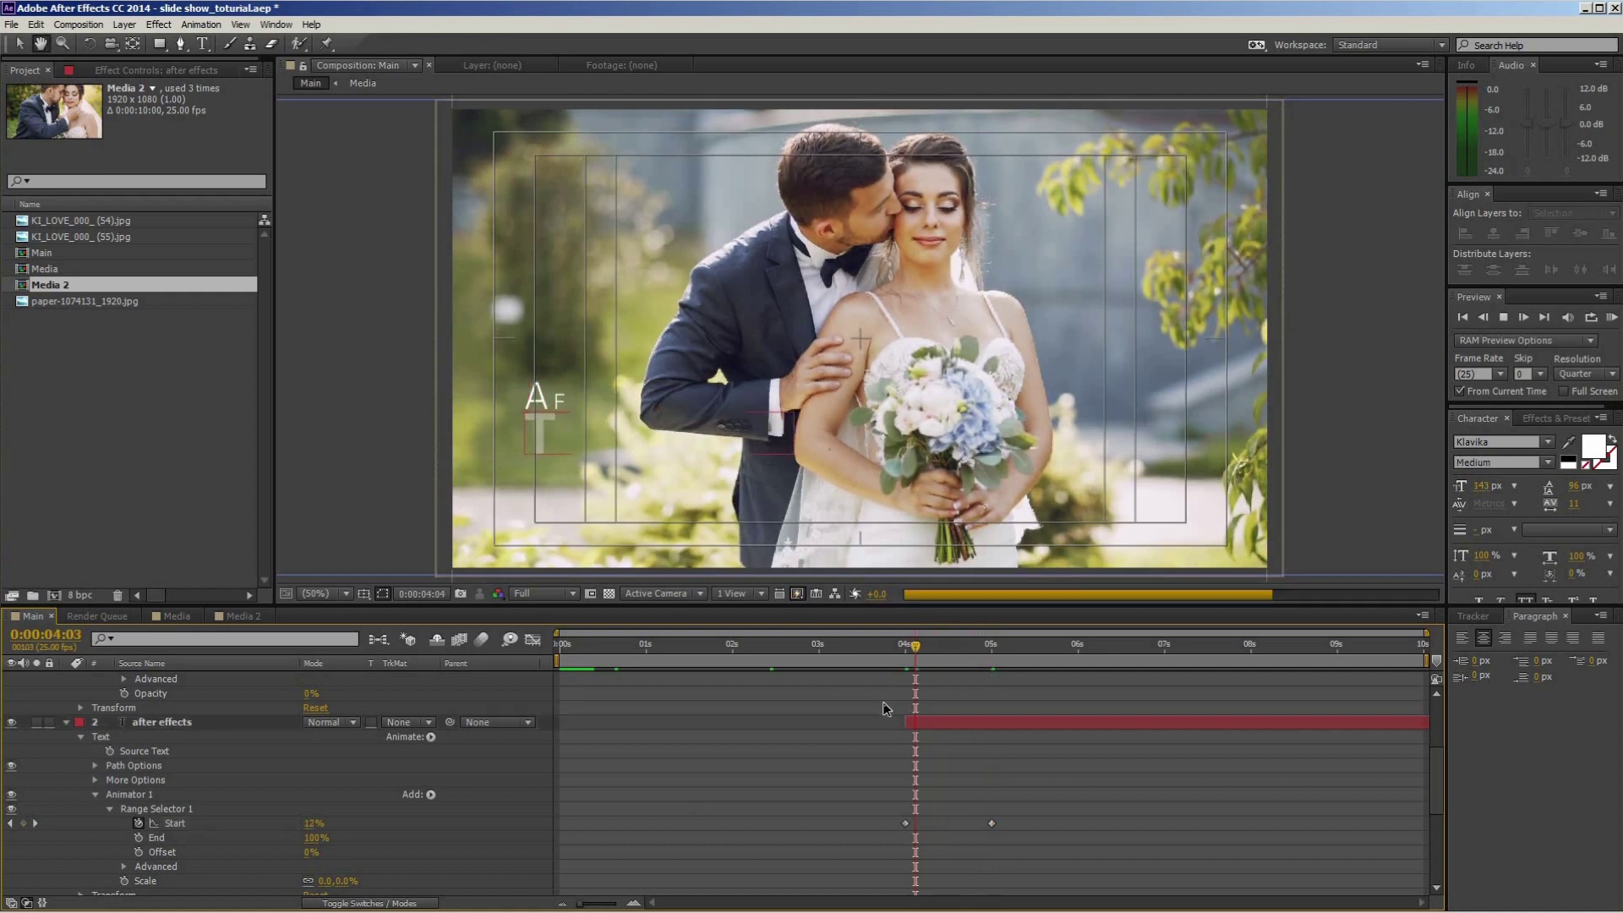
key(ctrl+t)
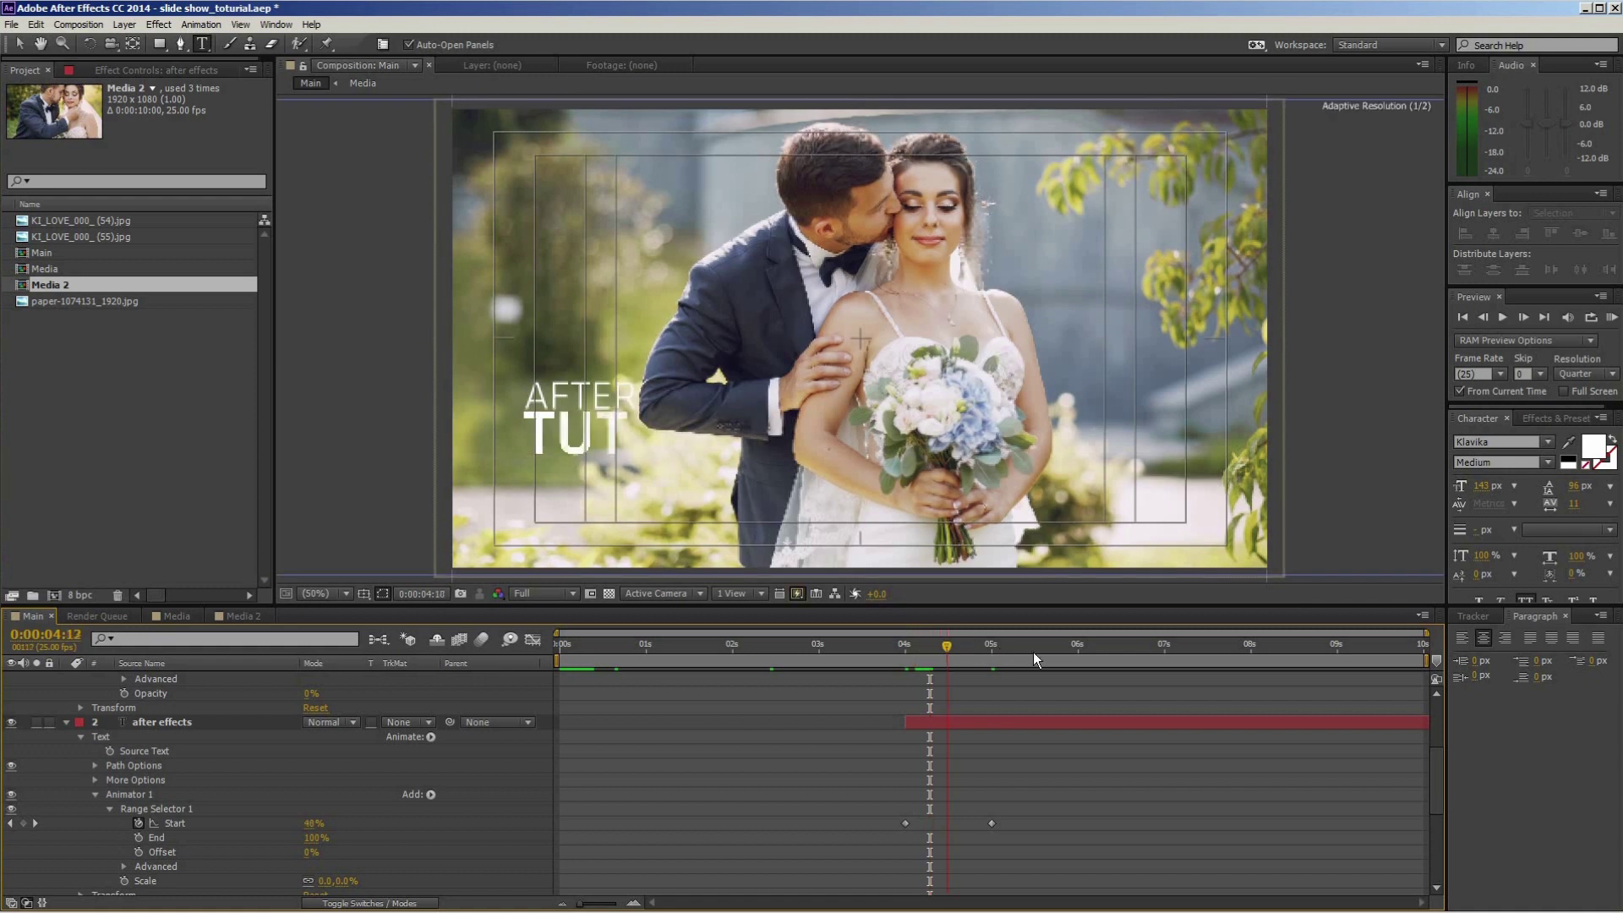
Apply Easy Ease to both Range Selector Start keyframes.
drag(903, 835, 1004, 779)
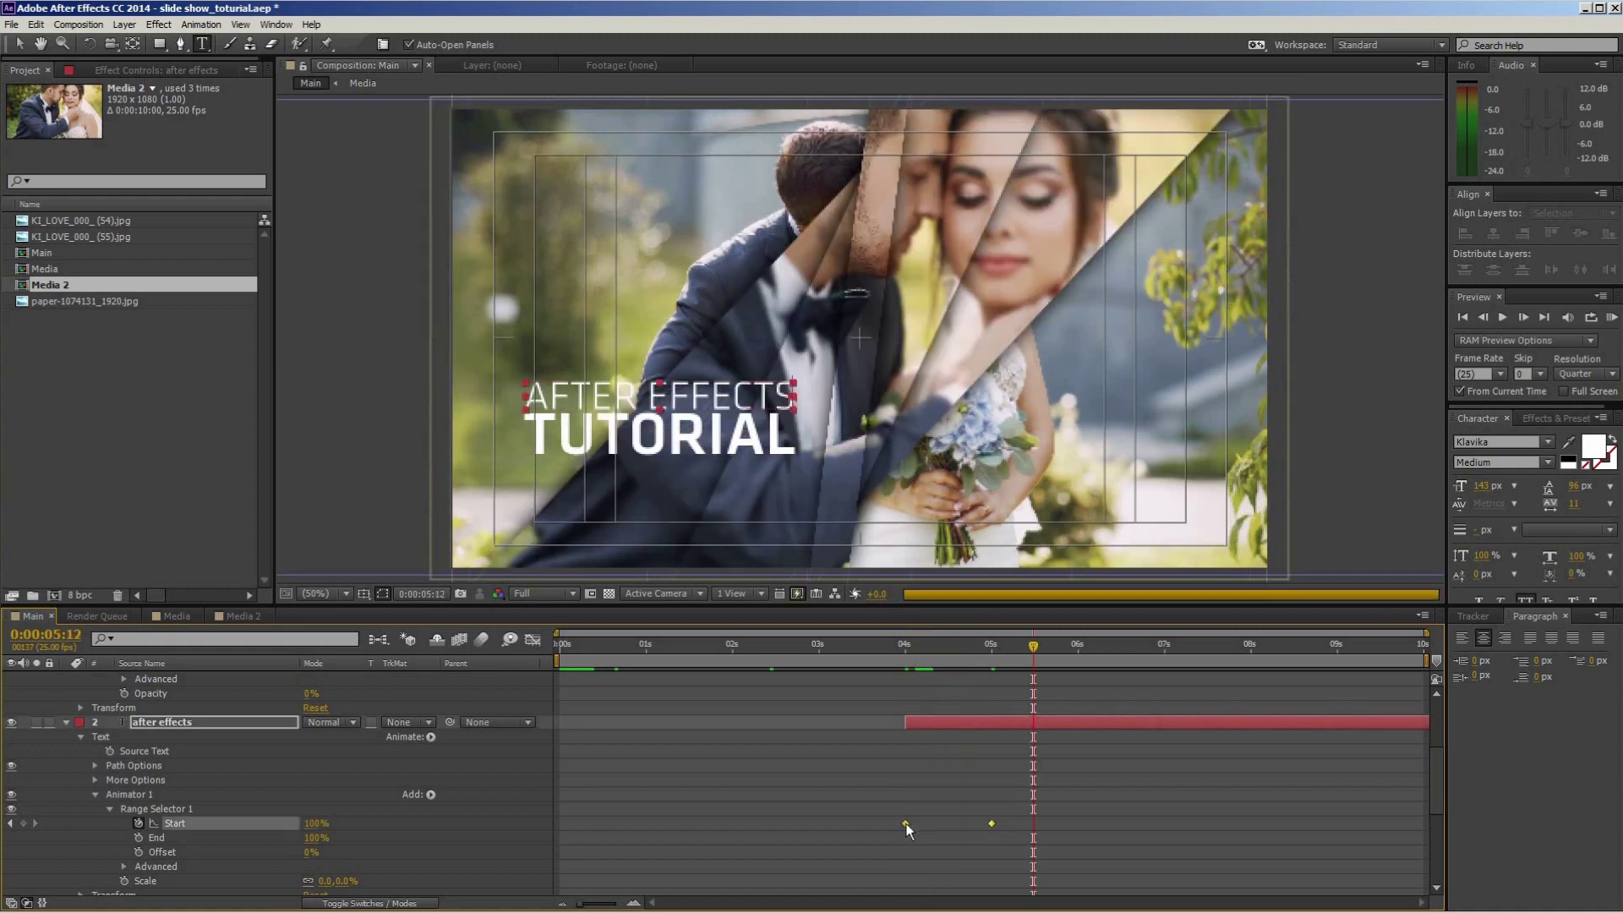
right_click(905, 821)
mouse_move(980, 908)
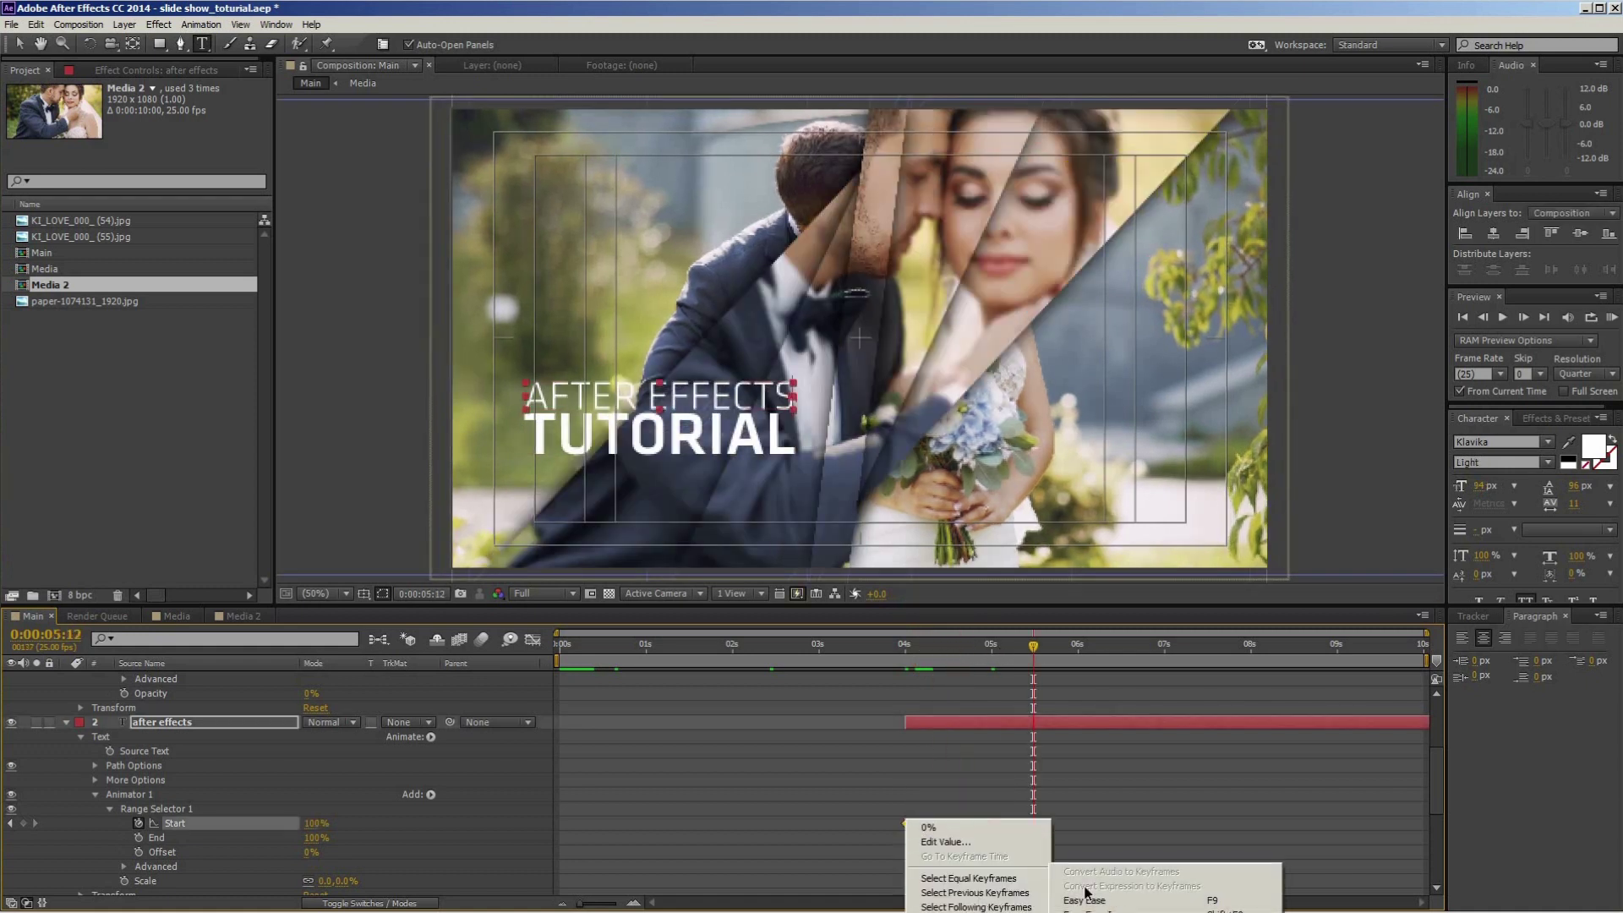
click(1091, 898)
click(995, 699)
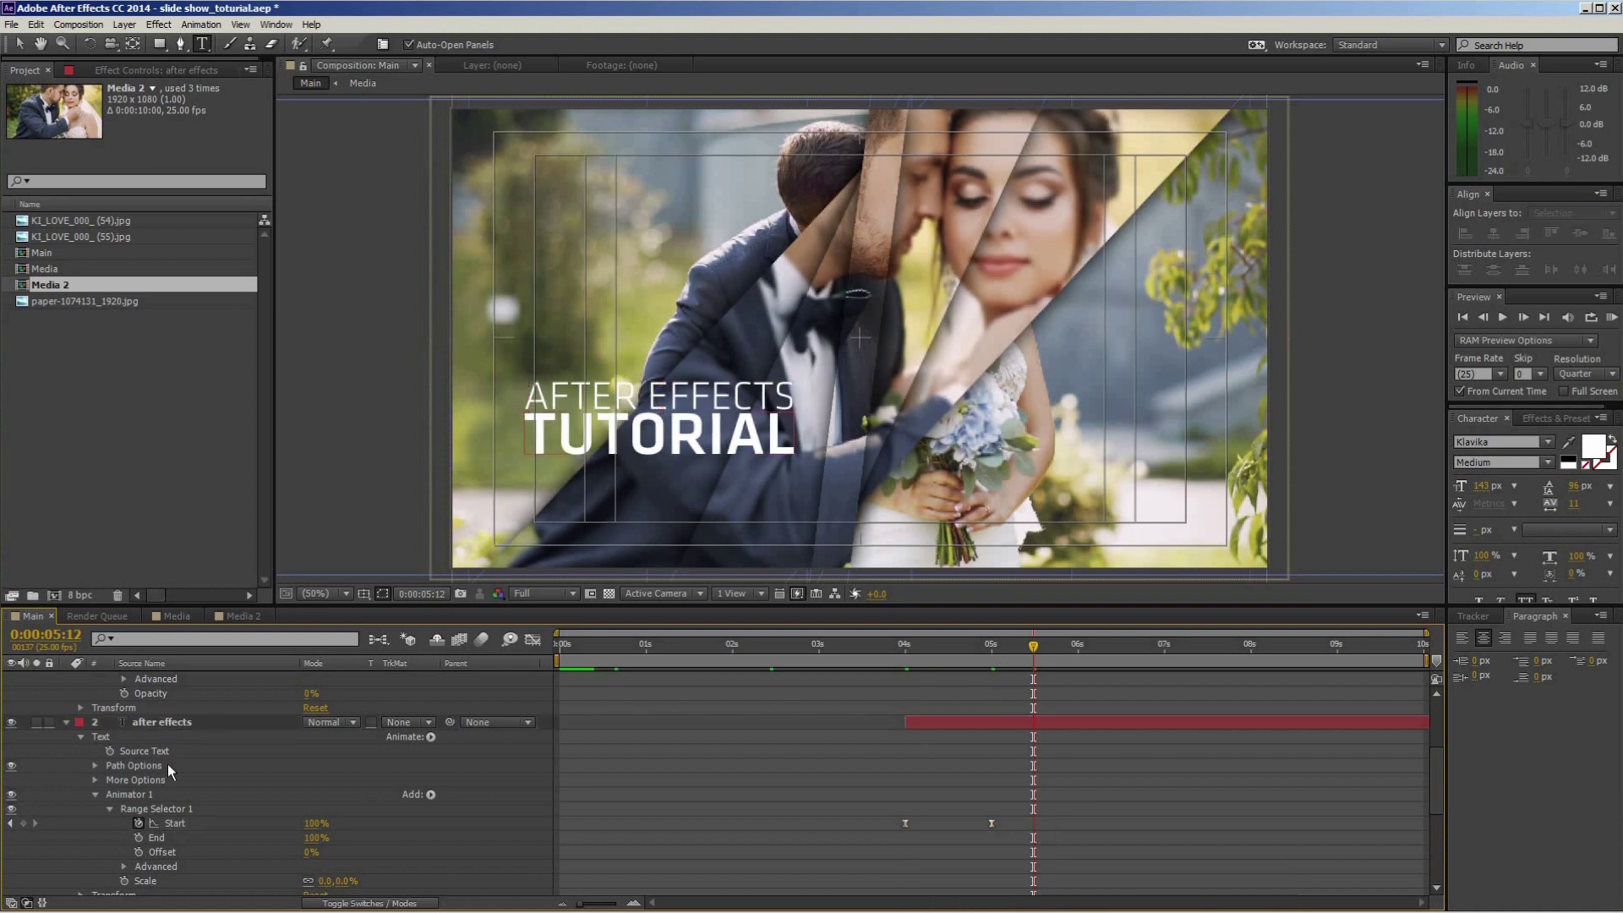
Collapse the layer properties and nudge both title layers earlier in time.
click(66, 723)
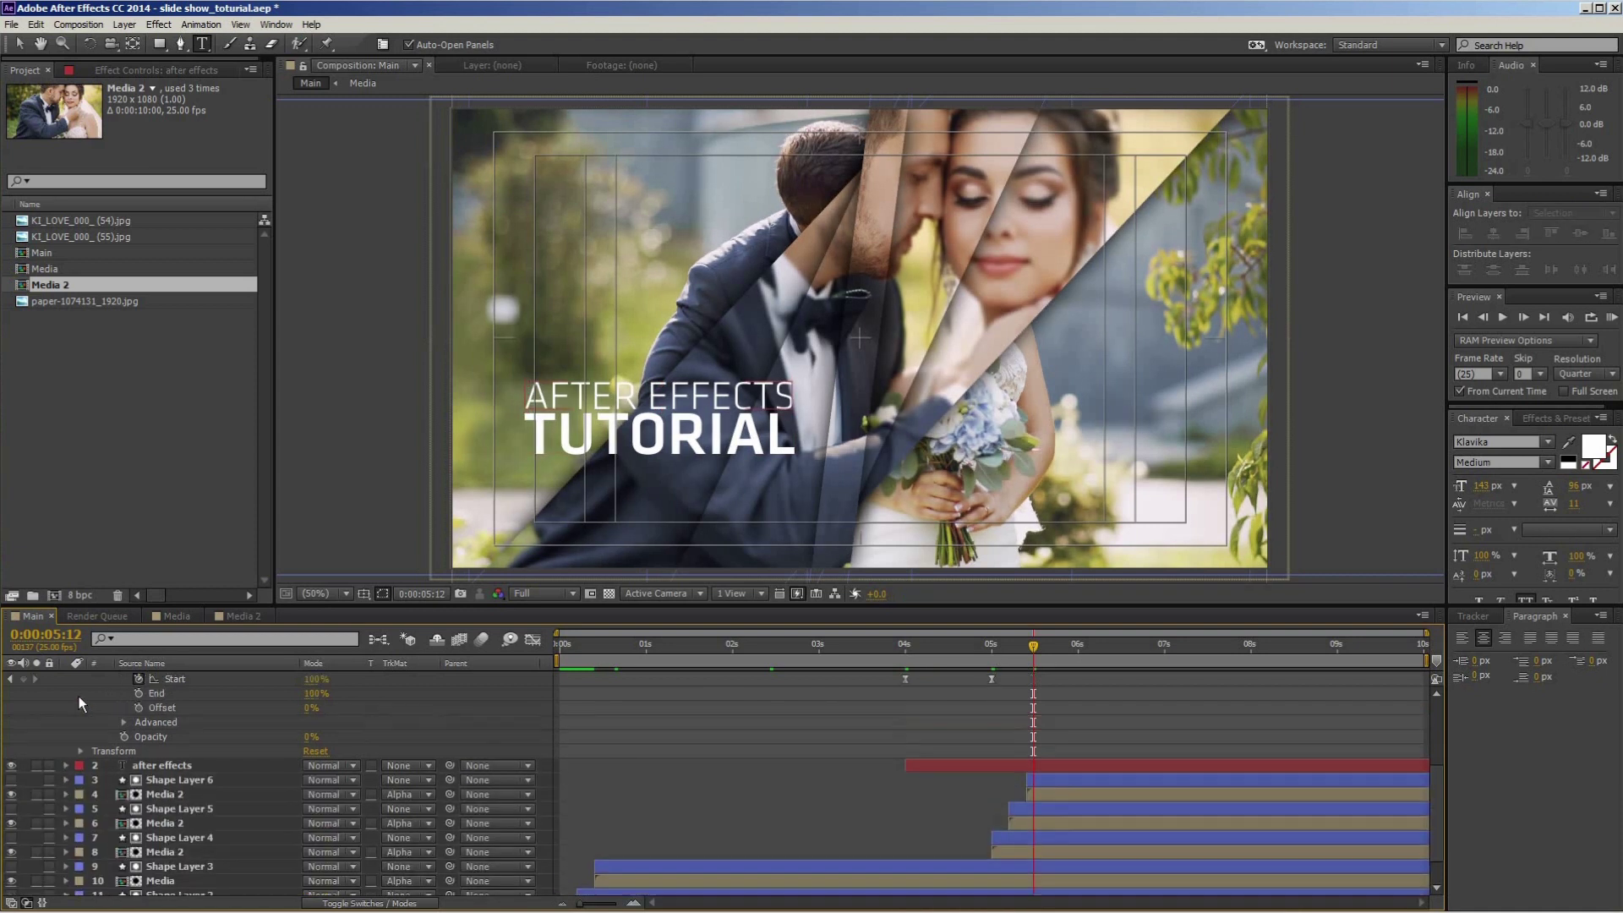
key(u)
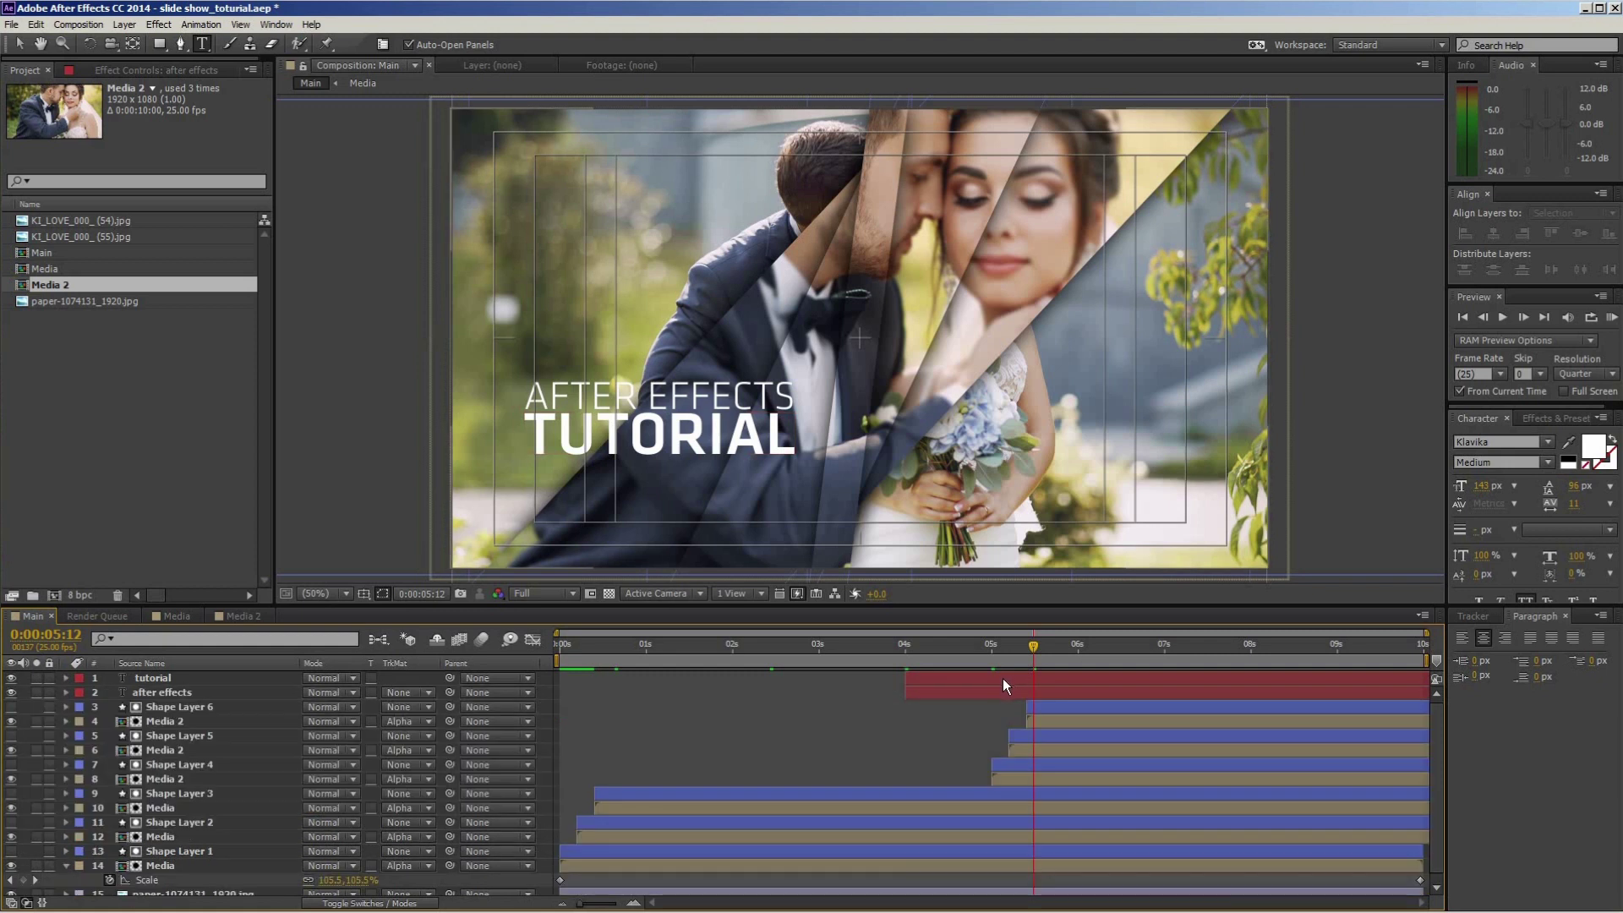
click(987, 692)
shift+click(962, 683)
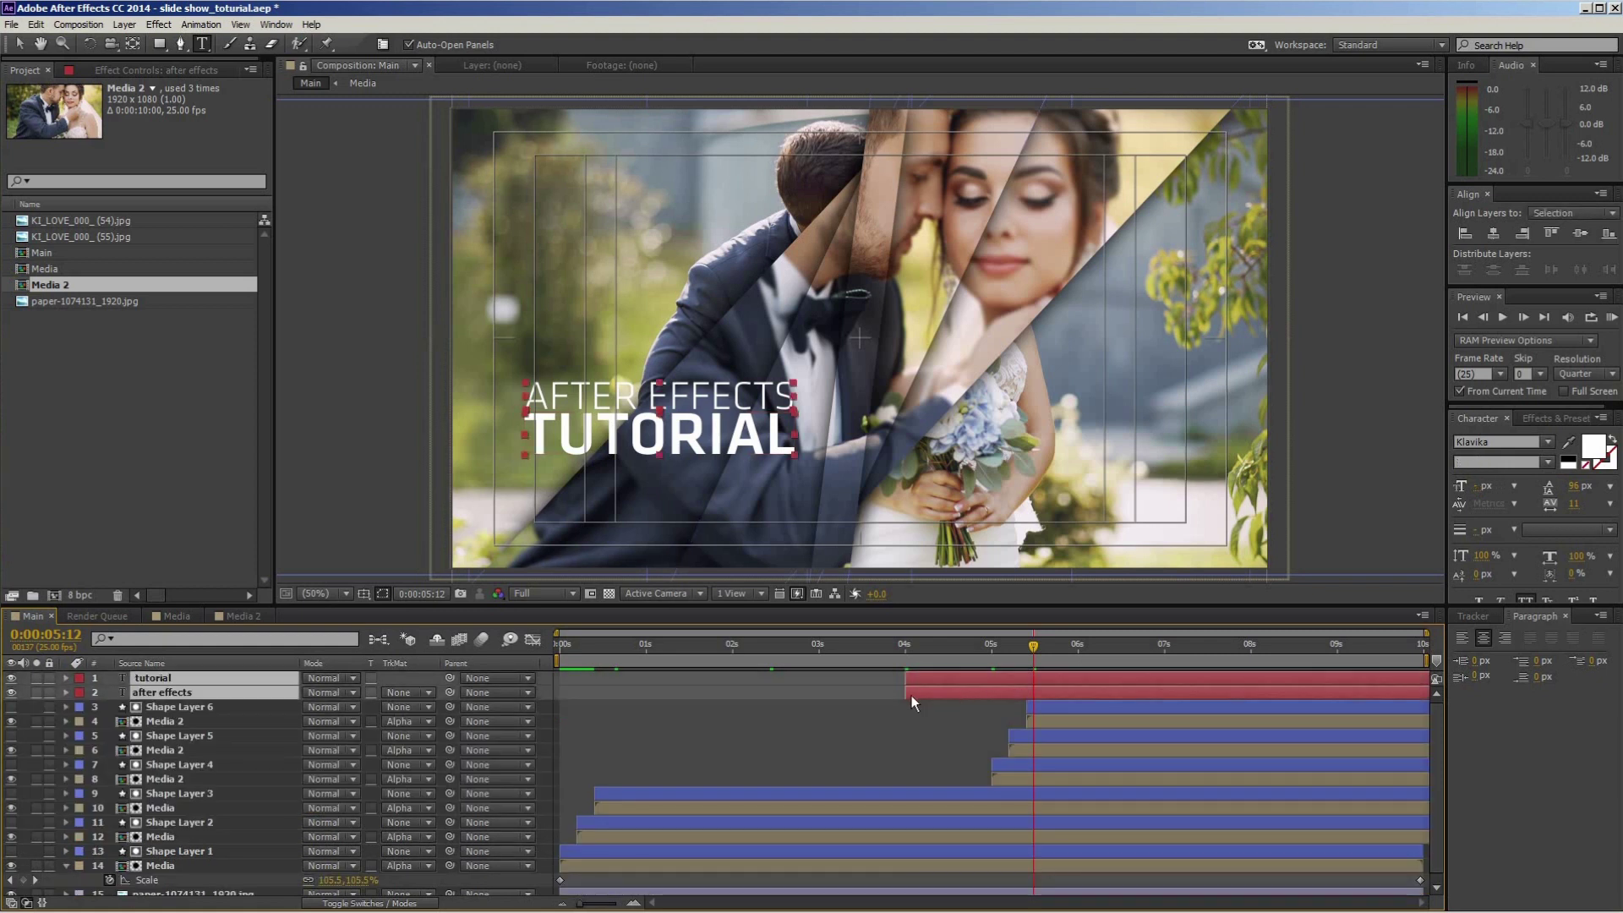
key(alt+Page_Up)
key(alt+Page_Up)
key(alt+Page_Up)
Copy both layers' Start keyframes and paste them at about 8 seconds.
drag(1038, 658, 1255, 668)
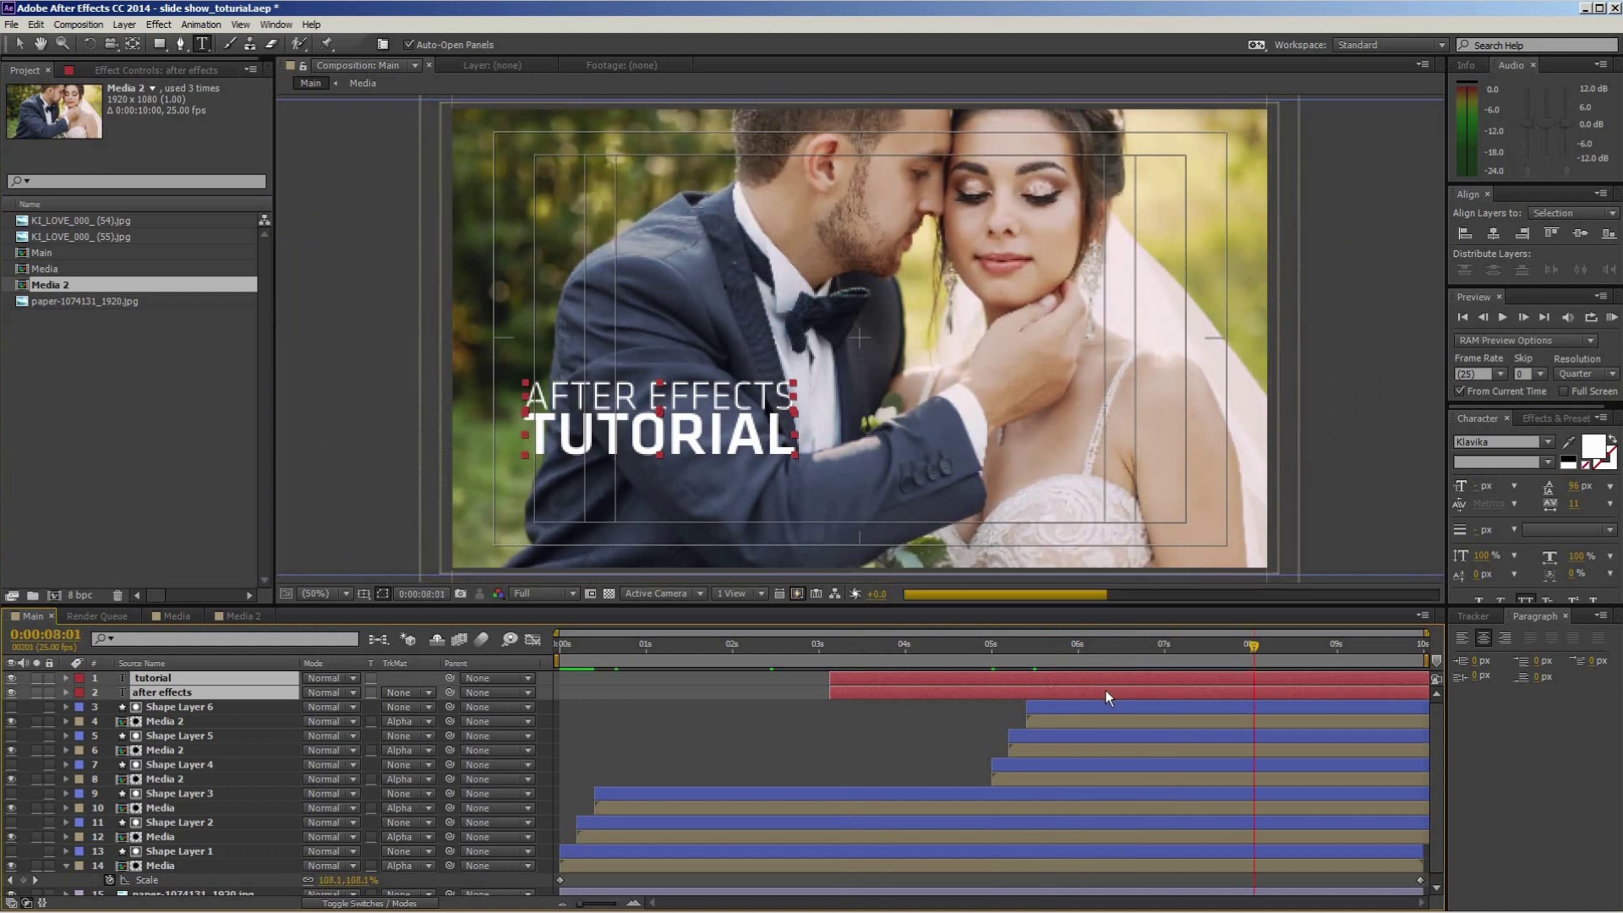
key(u)
drag(819, 710, 930, 700)
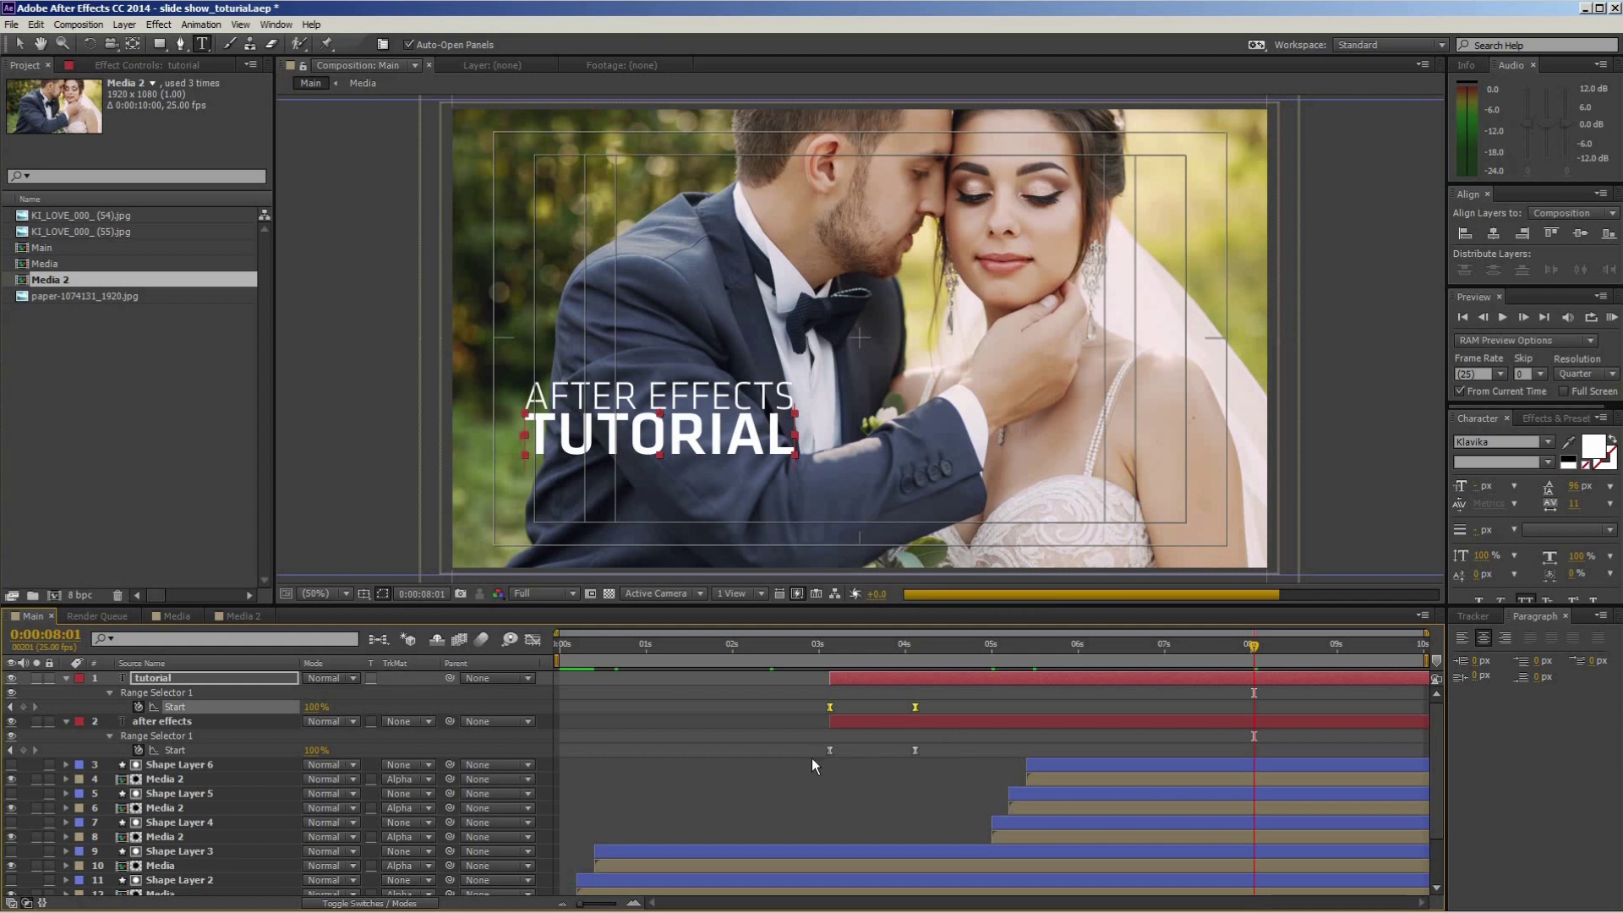
key(ctrl+c)
key(ctrl+v)
drag(812, 758, 938, 742)
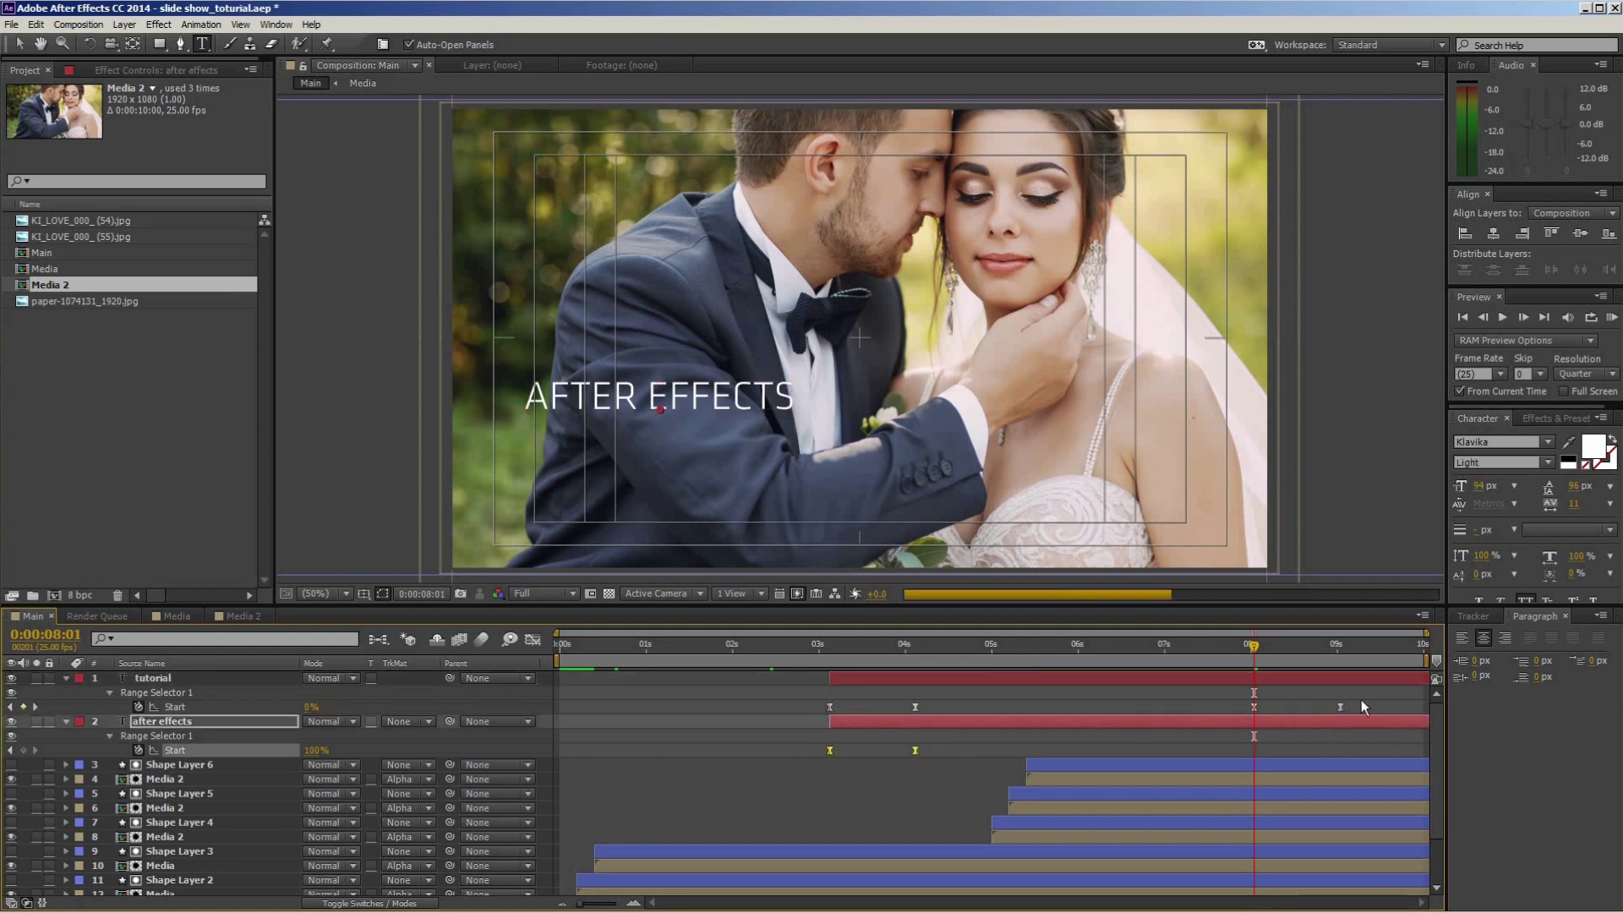
key(ctrl+c)
key(ctrl+v)
Reverse the pasted keyframes on both layers so the title animates out.
drag(1231, 756, 1357, 698)
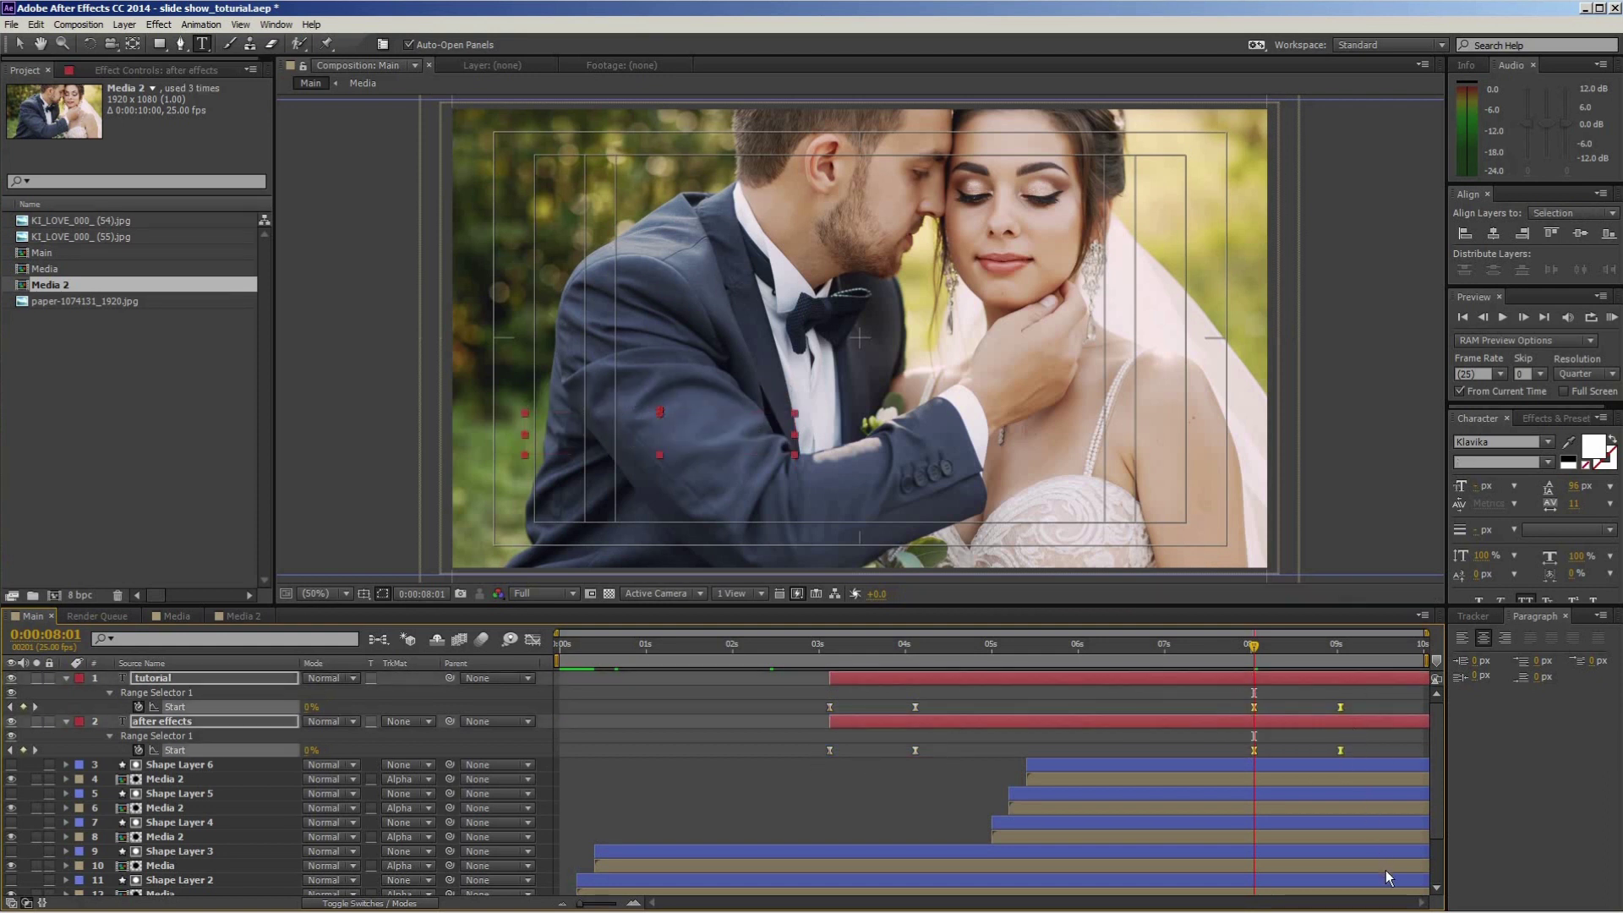
right_click(1341, 706)
mouse_move(1420, 873)
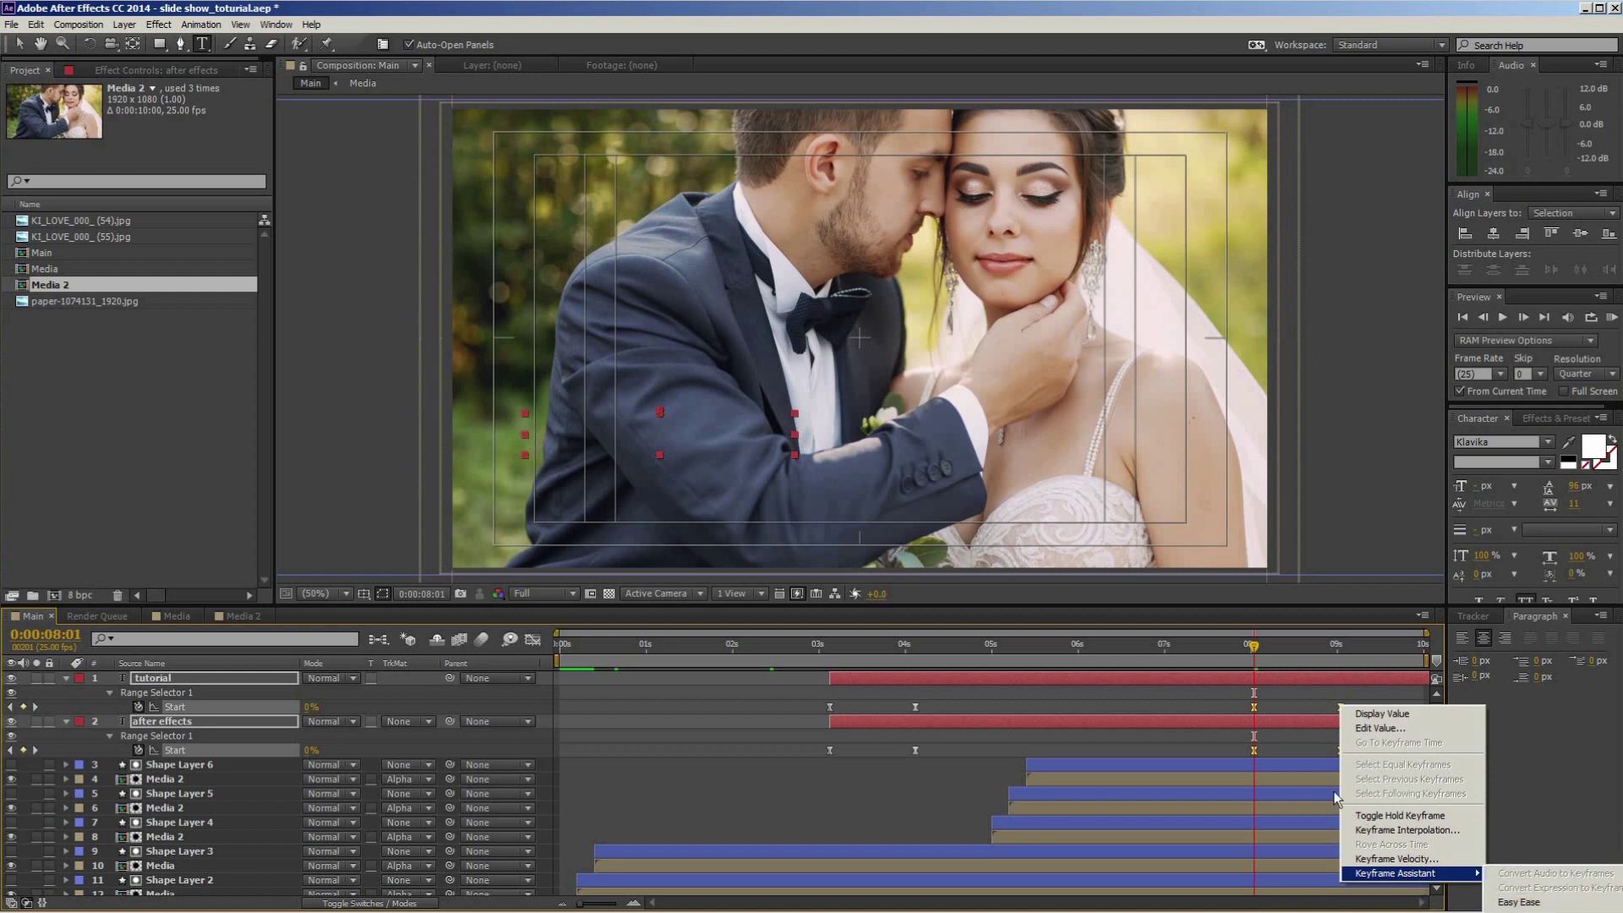
click(1520, 903)
Trim both title layers to end at 9:01, then shift them slightly earlier.
key(k)
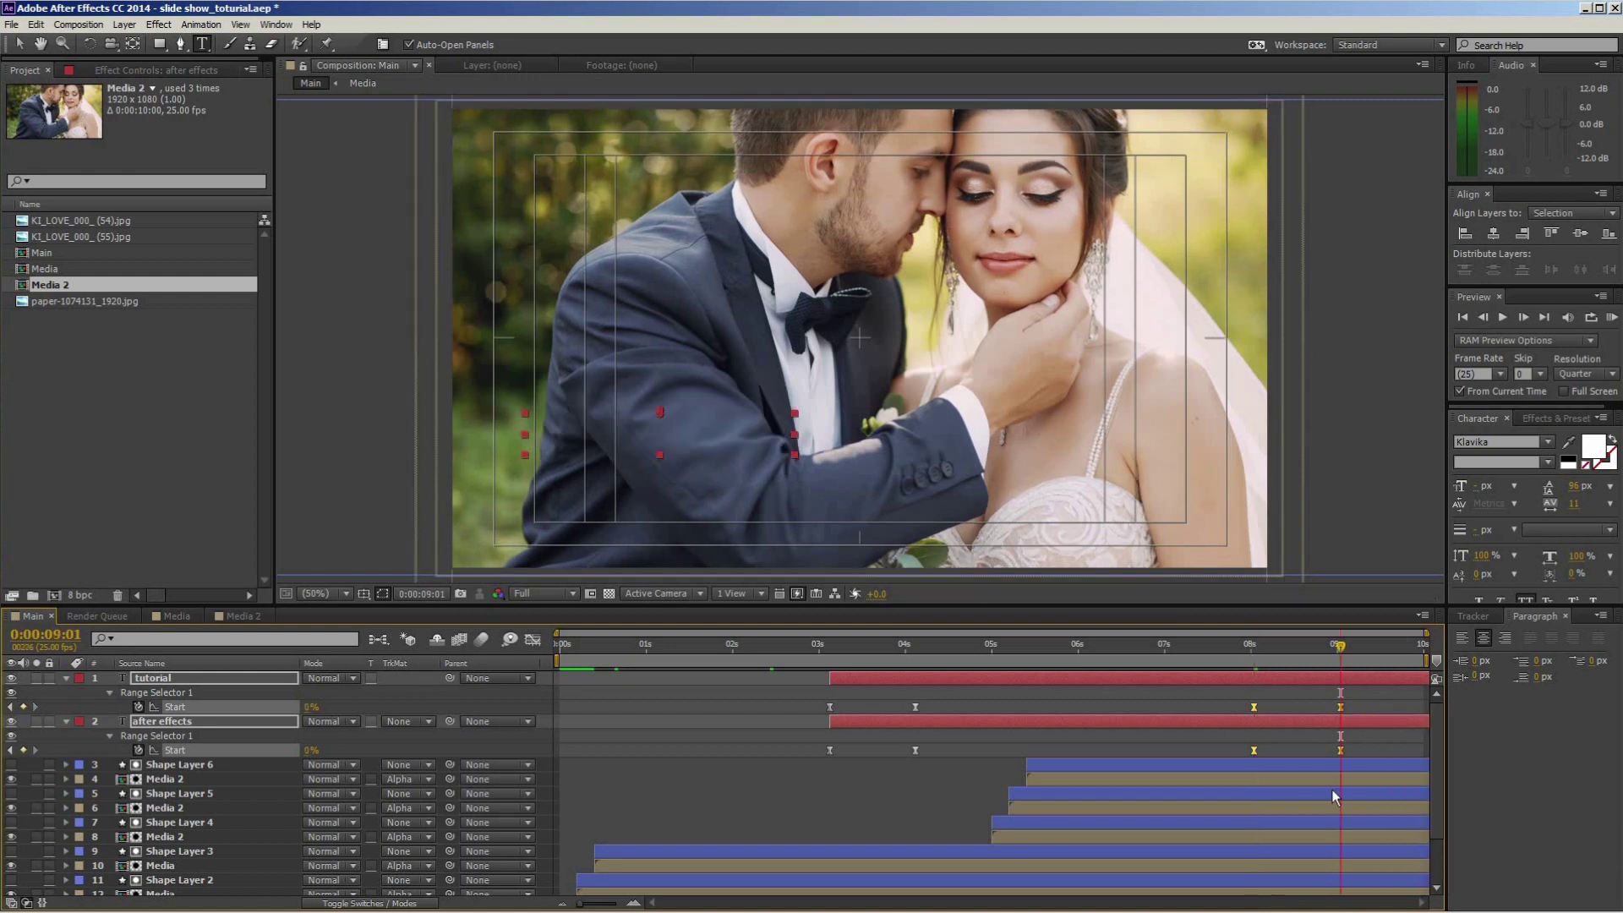
key(alt+bracketright)
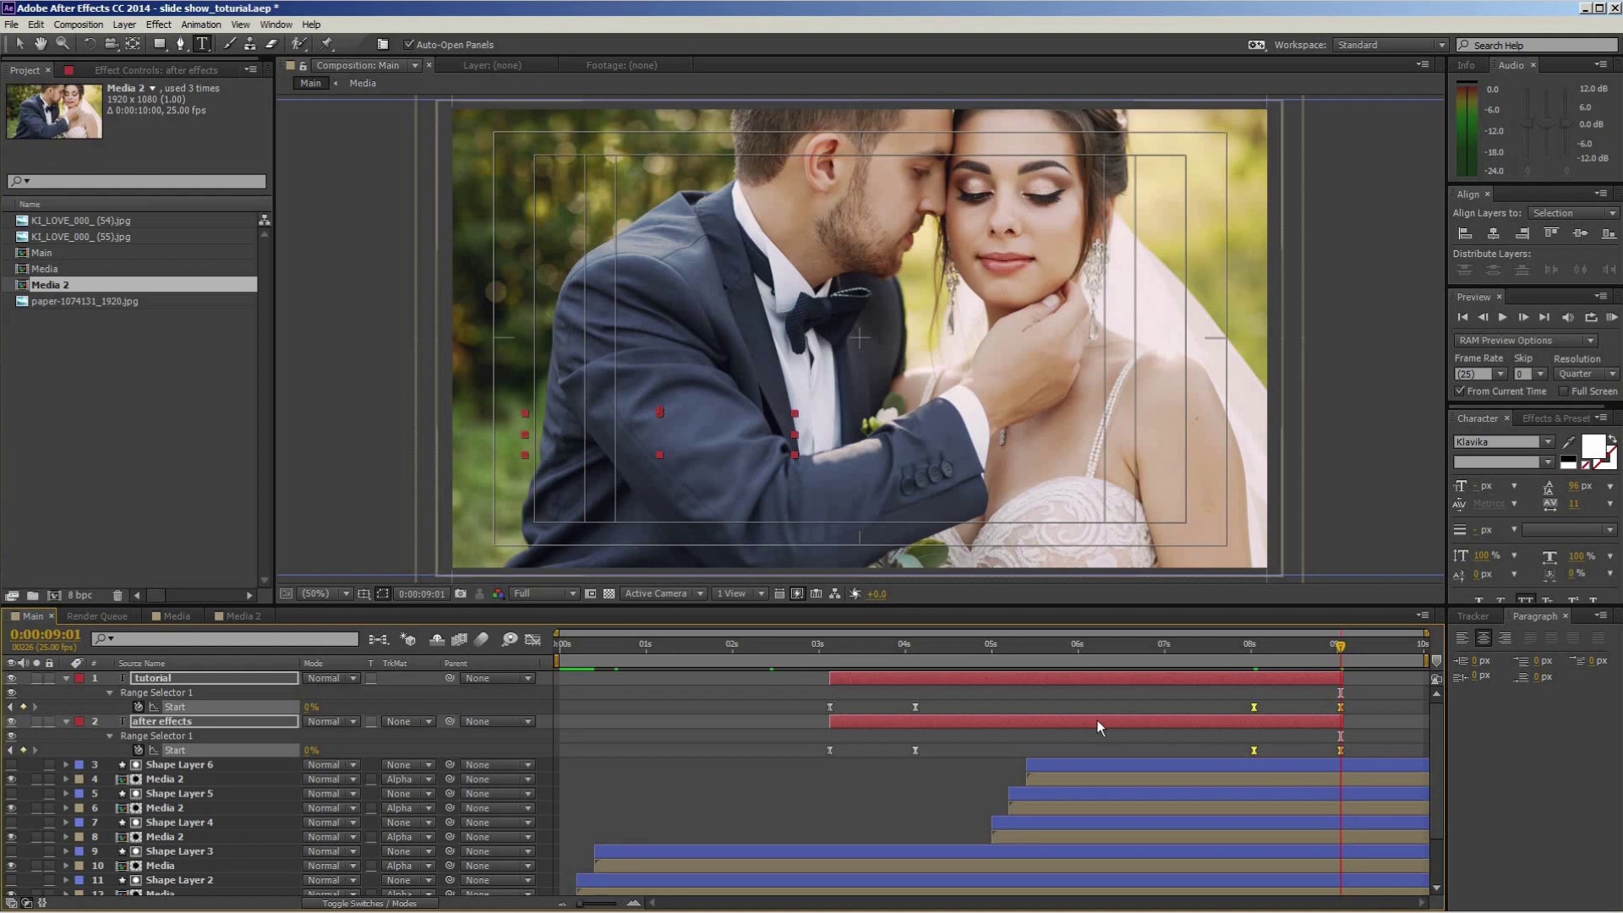
drag(1098, 720, 1072, 664)
mouse_move(1223, 648)
mouse_down()
mouse_move(539, 674)
mouse_move(1077, 686)
mouse_up()
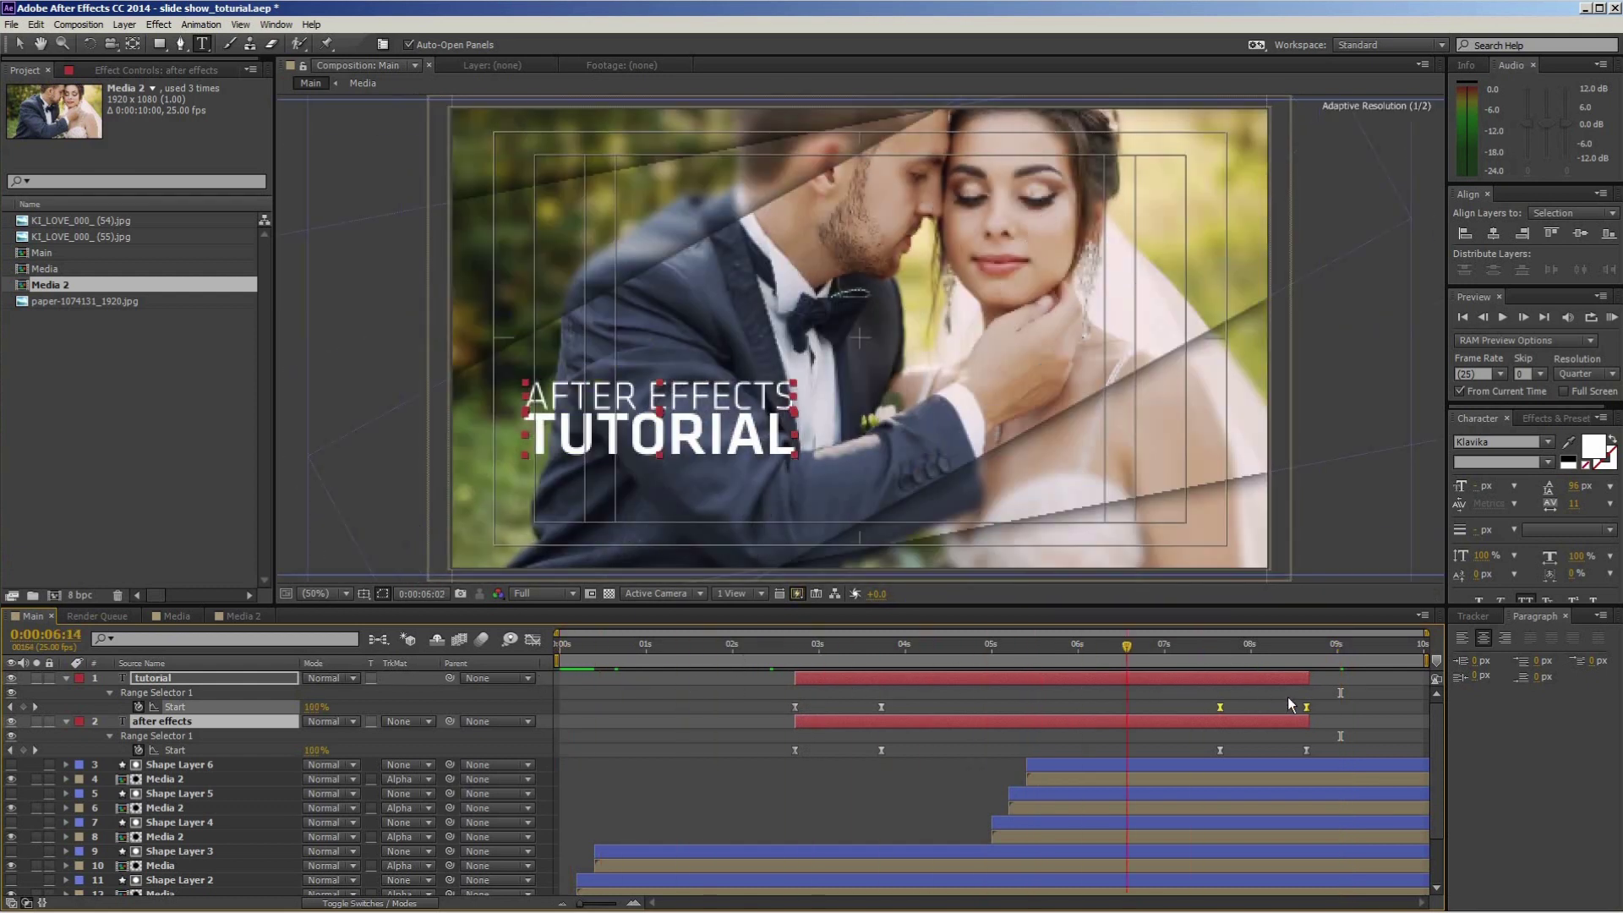
Apply a Drop Shadow layer style to the TUTORIAL and AFTER EFFECTS layers, then scrub back to review.
right_click(905, 678)
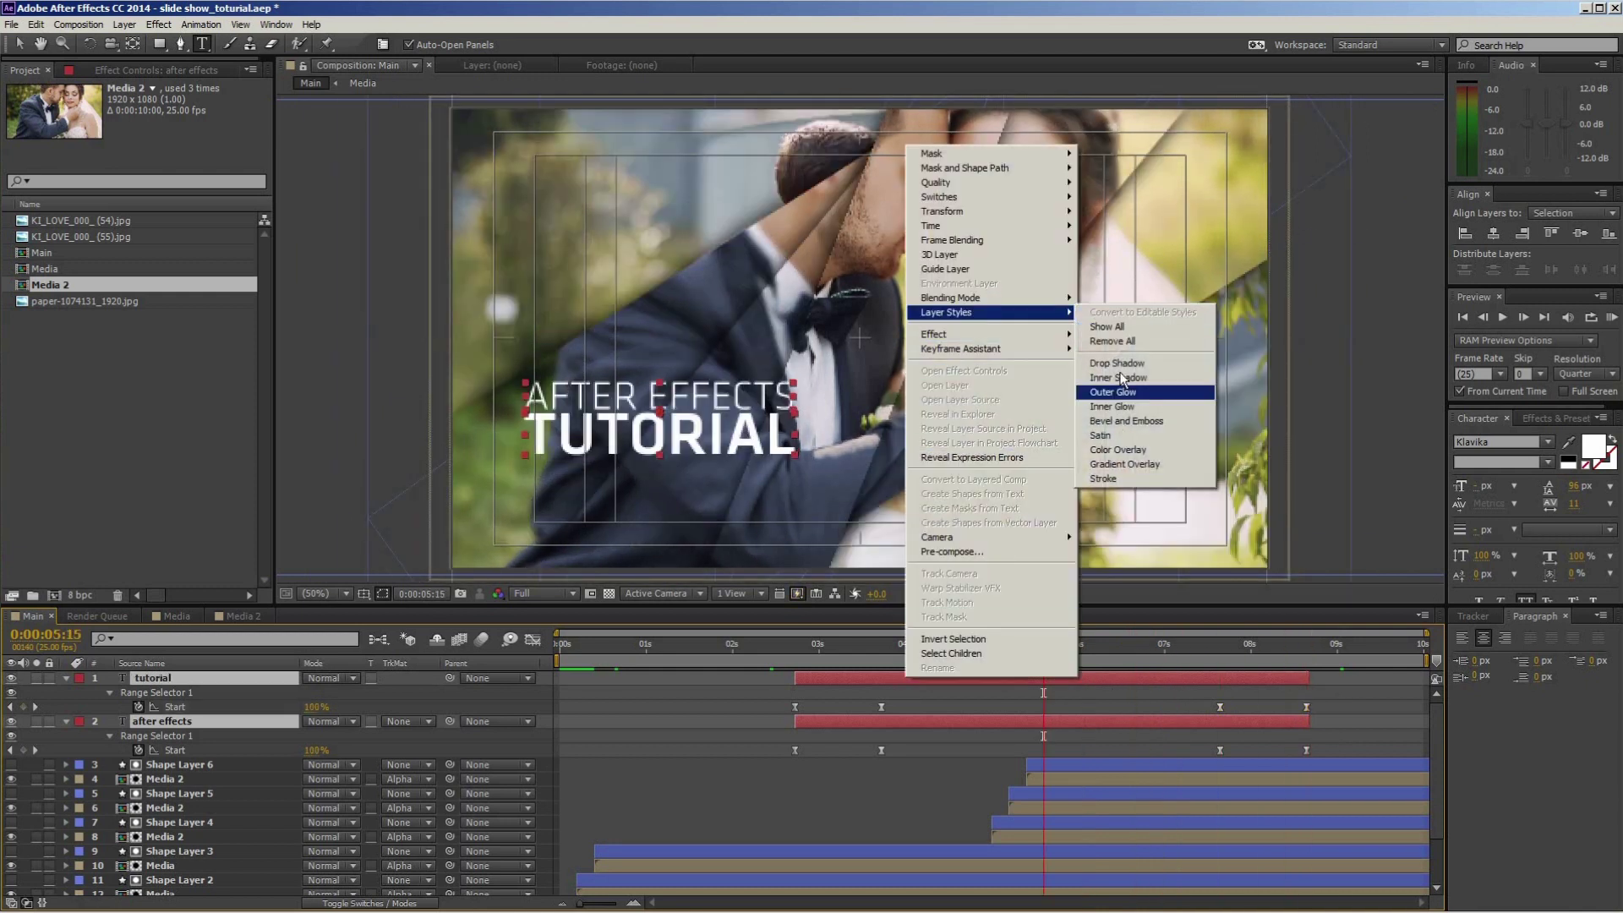
click(1117, 363)
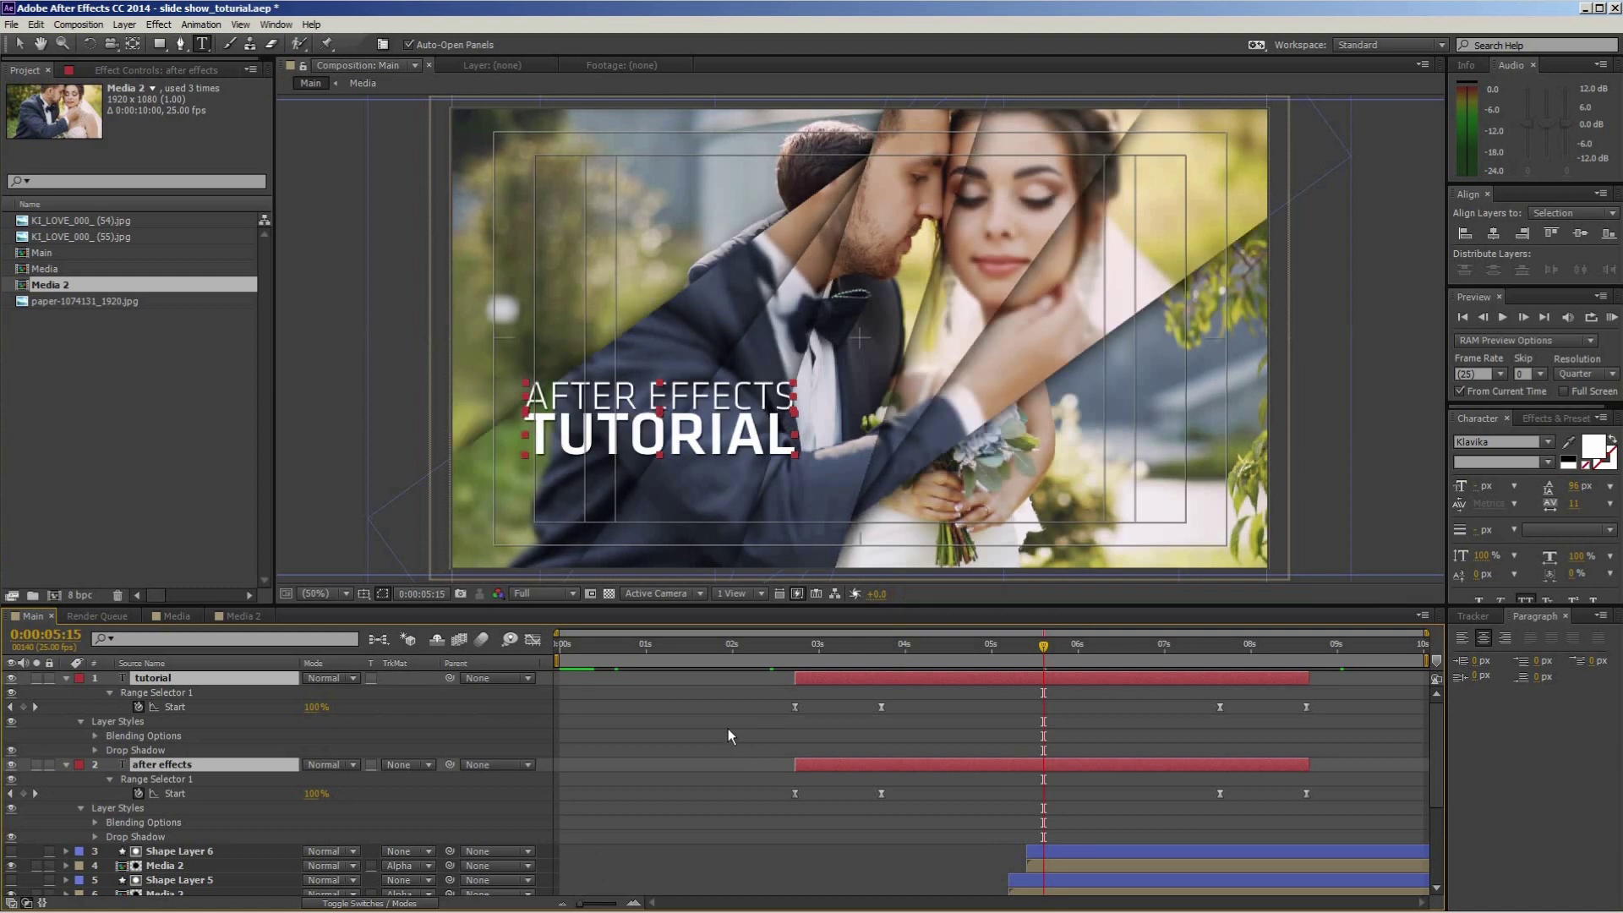
key(F2)
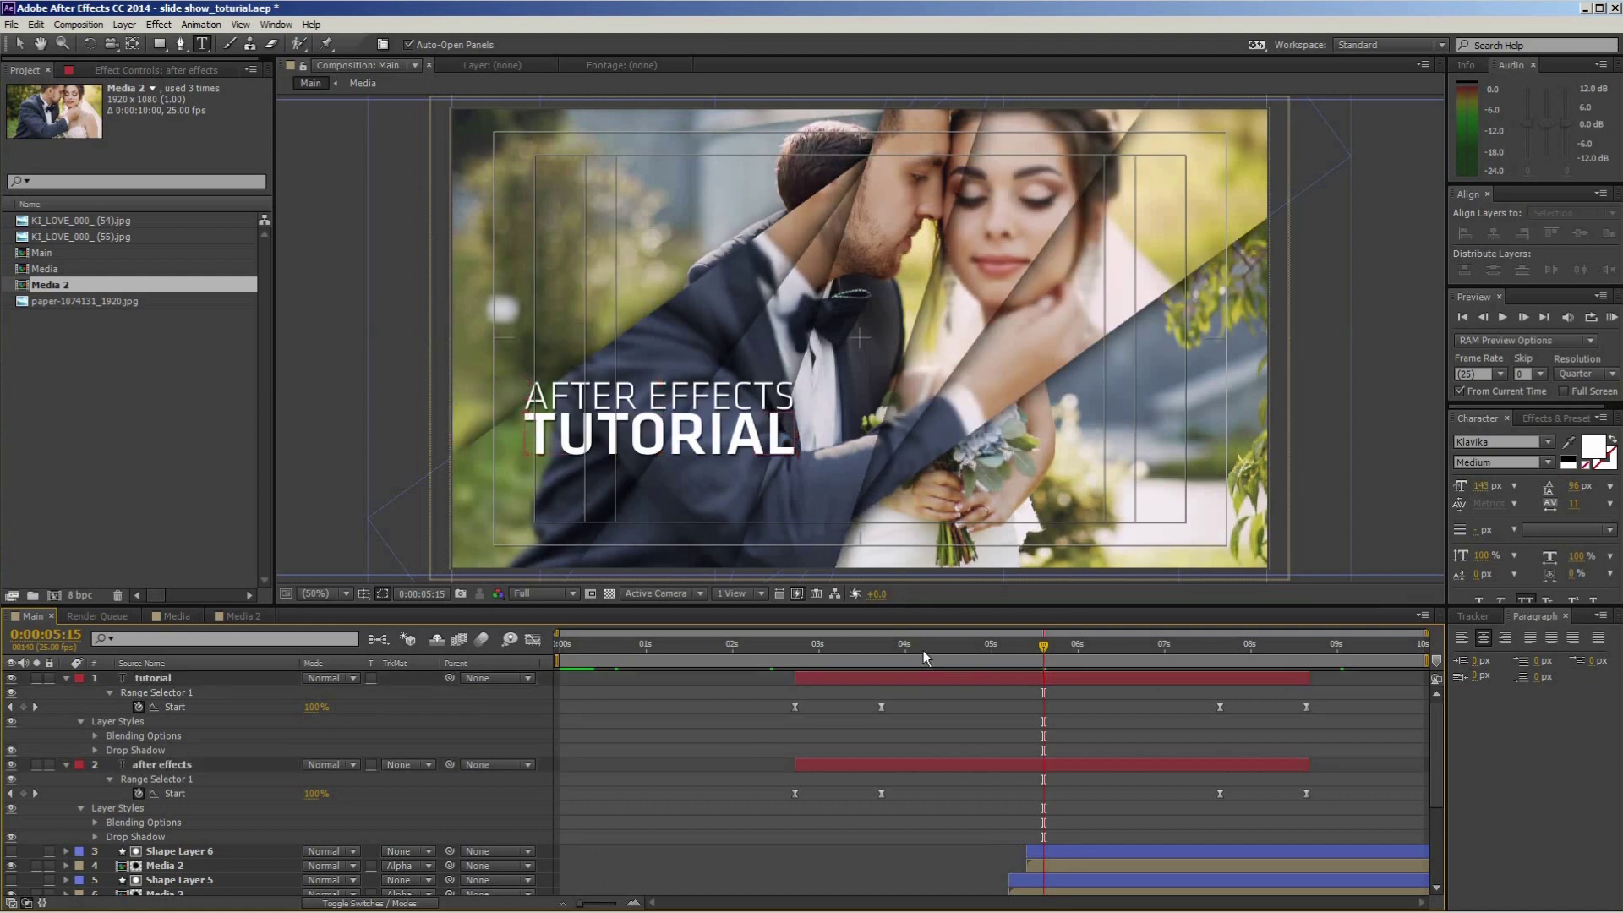
drag(825, 656, 805, 657)
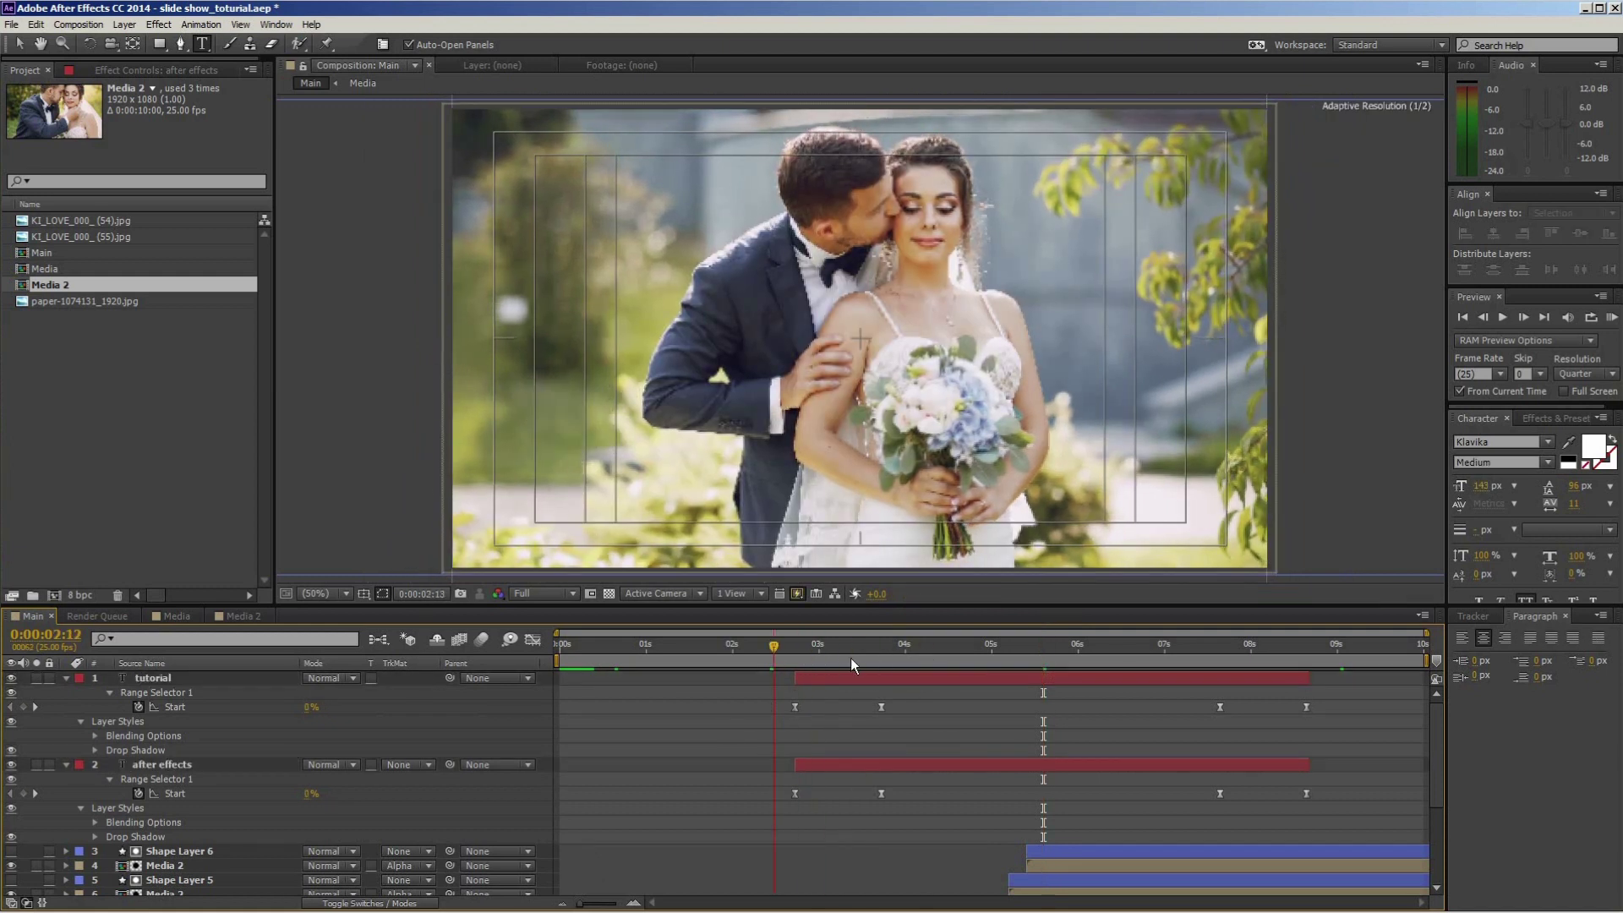